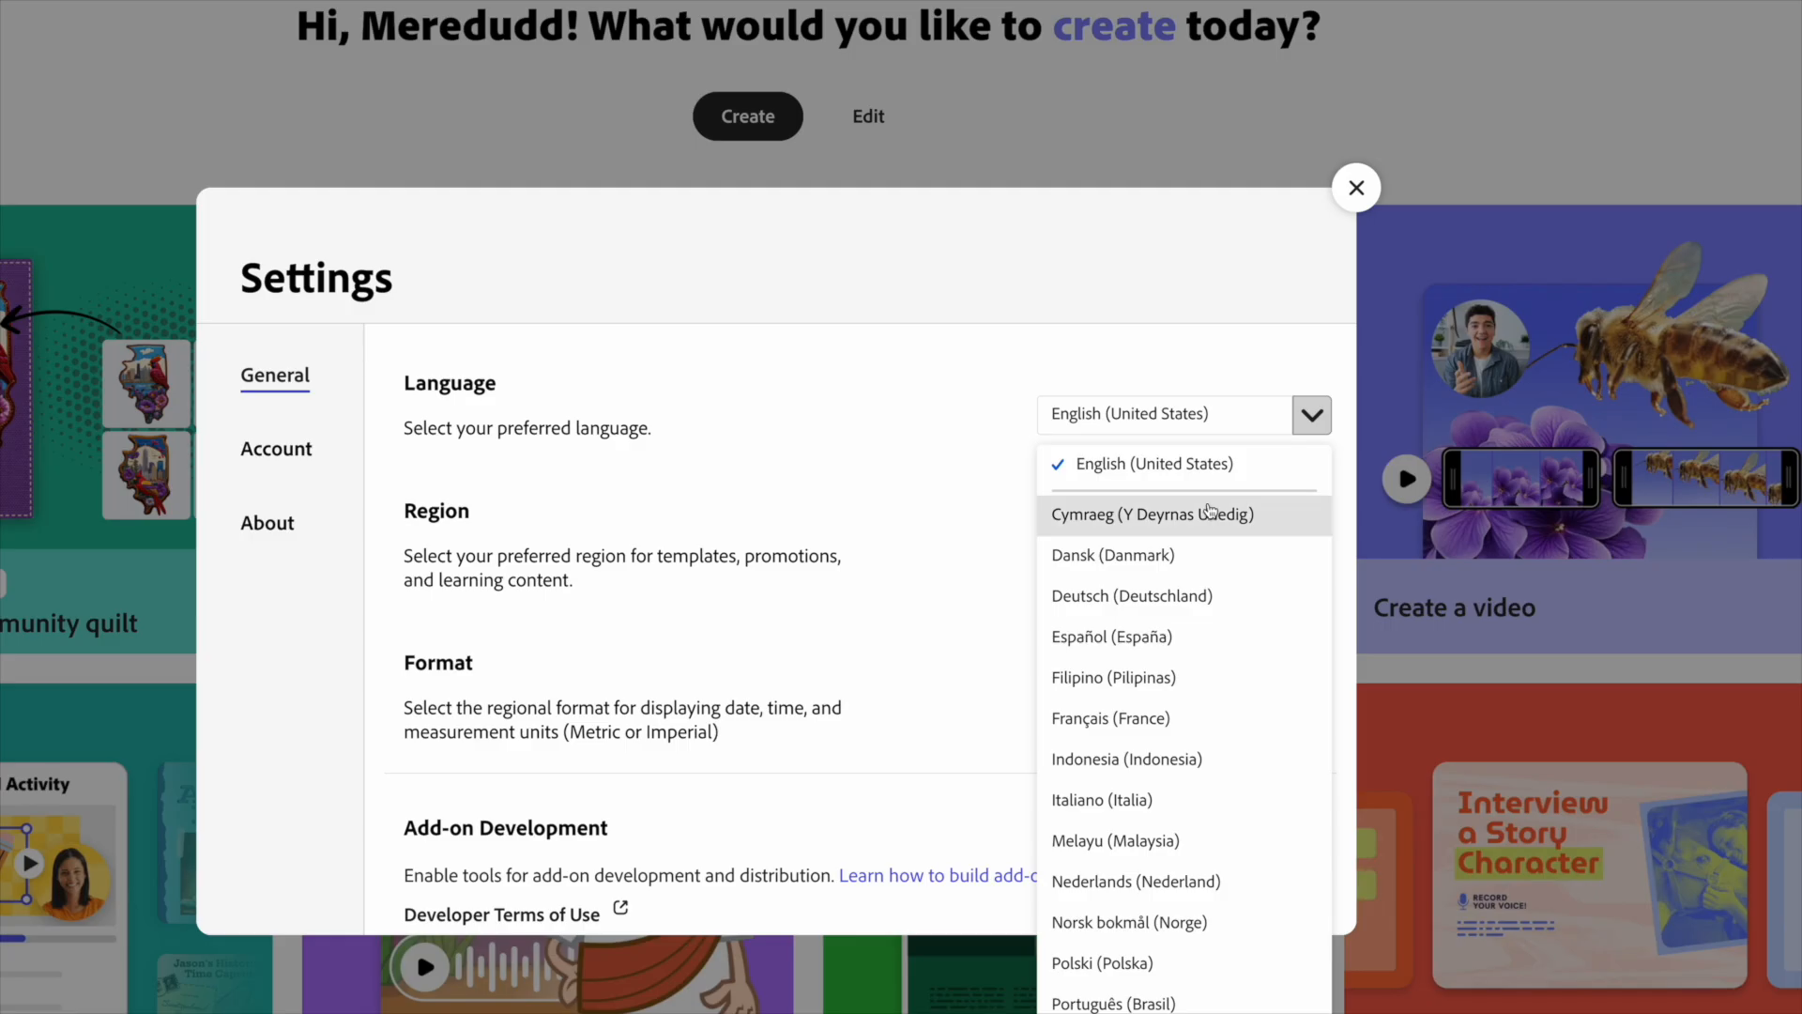
# - Set the interface language to Cymraeg (Y Deyrnas Unedig), create a blank landscape 16:9 document and show its media library
pyautogui.click(1316, 272)
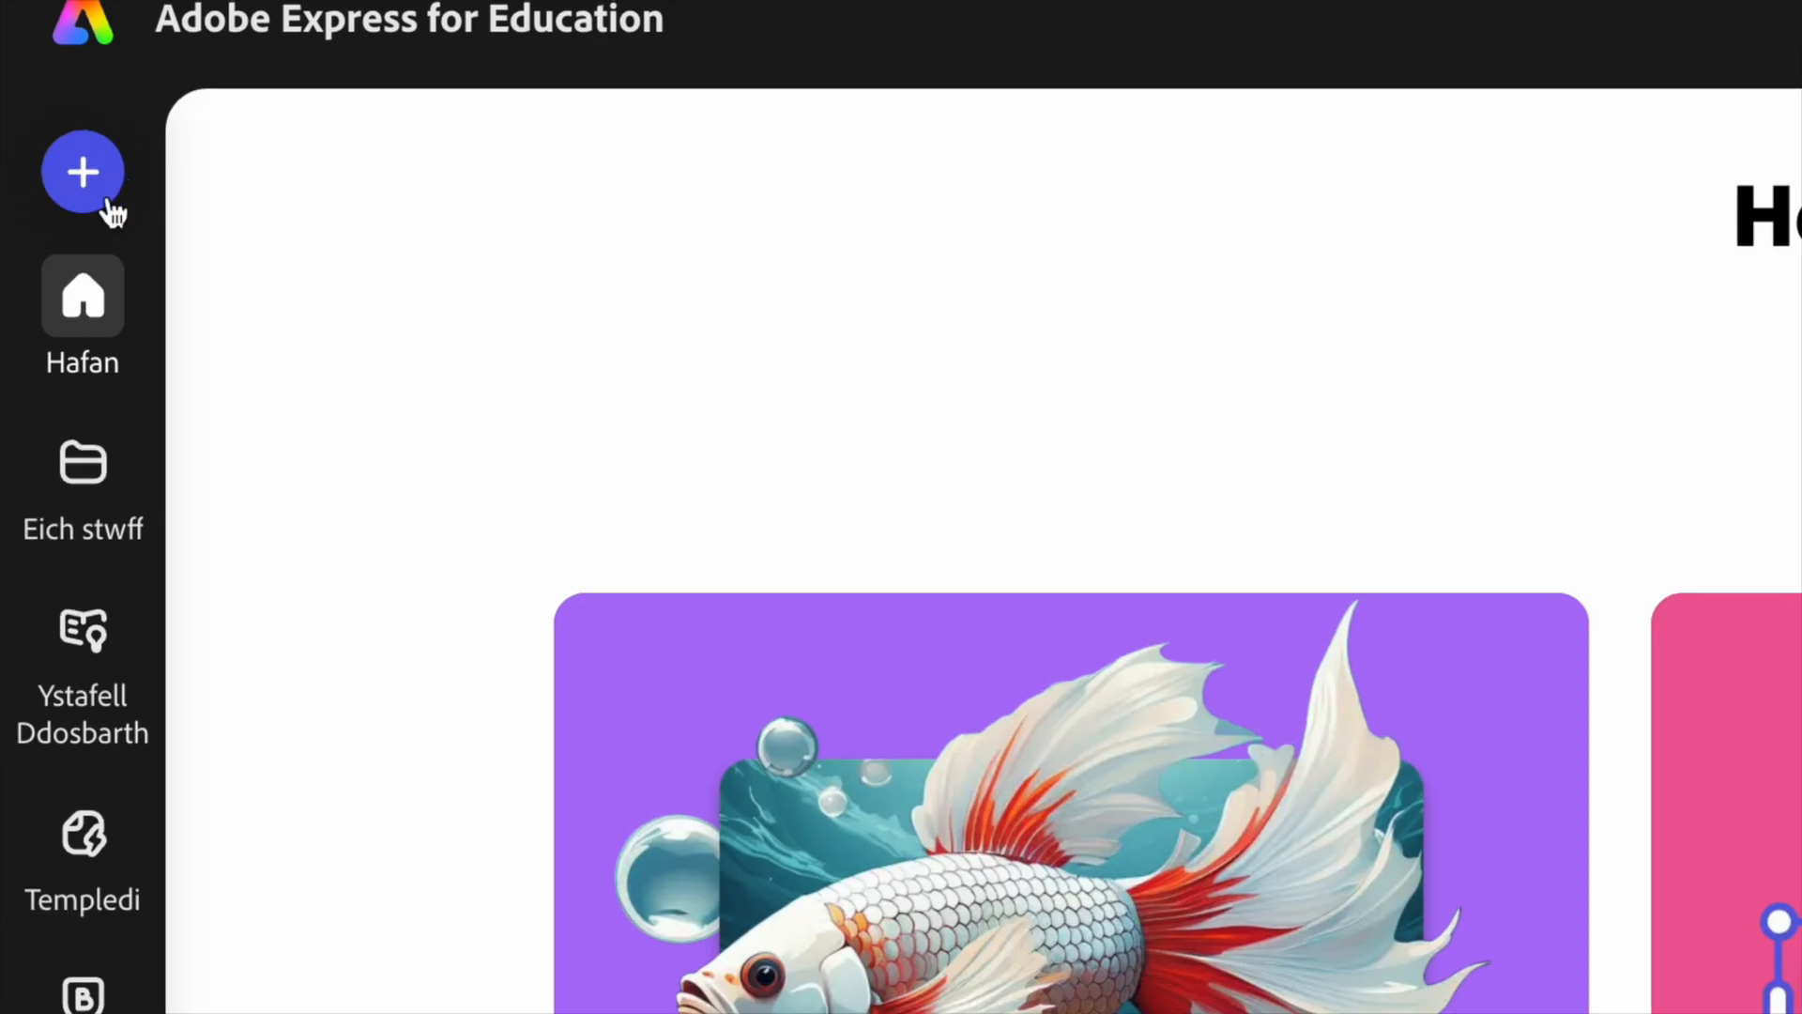
pyautogui.click(92, 187)
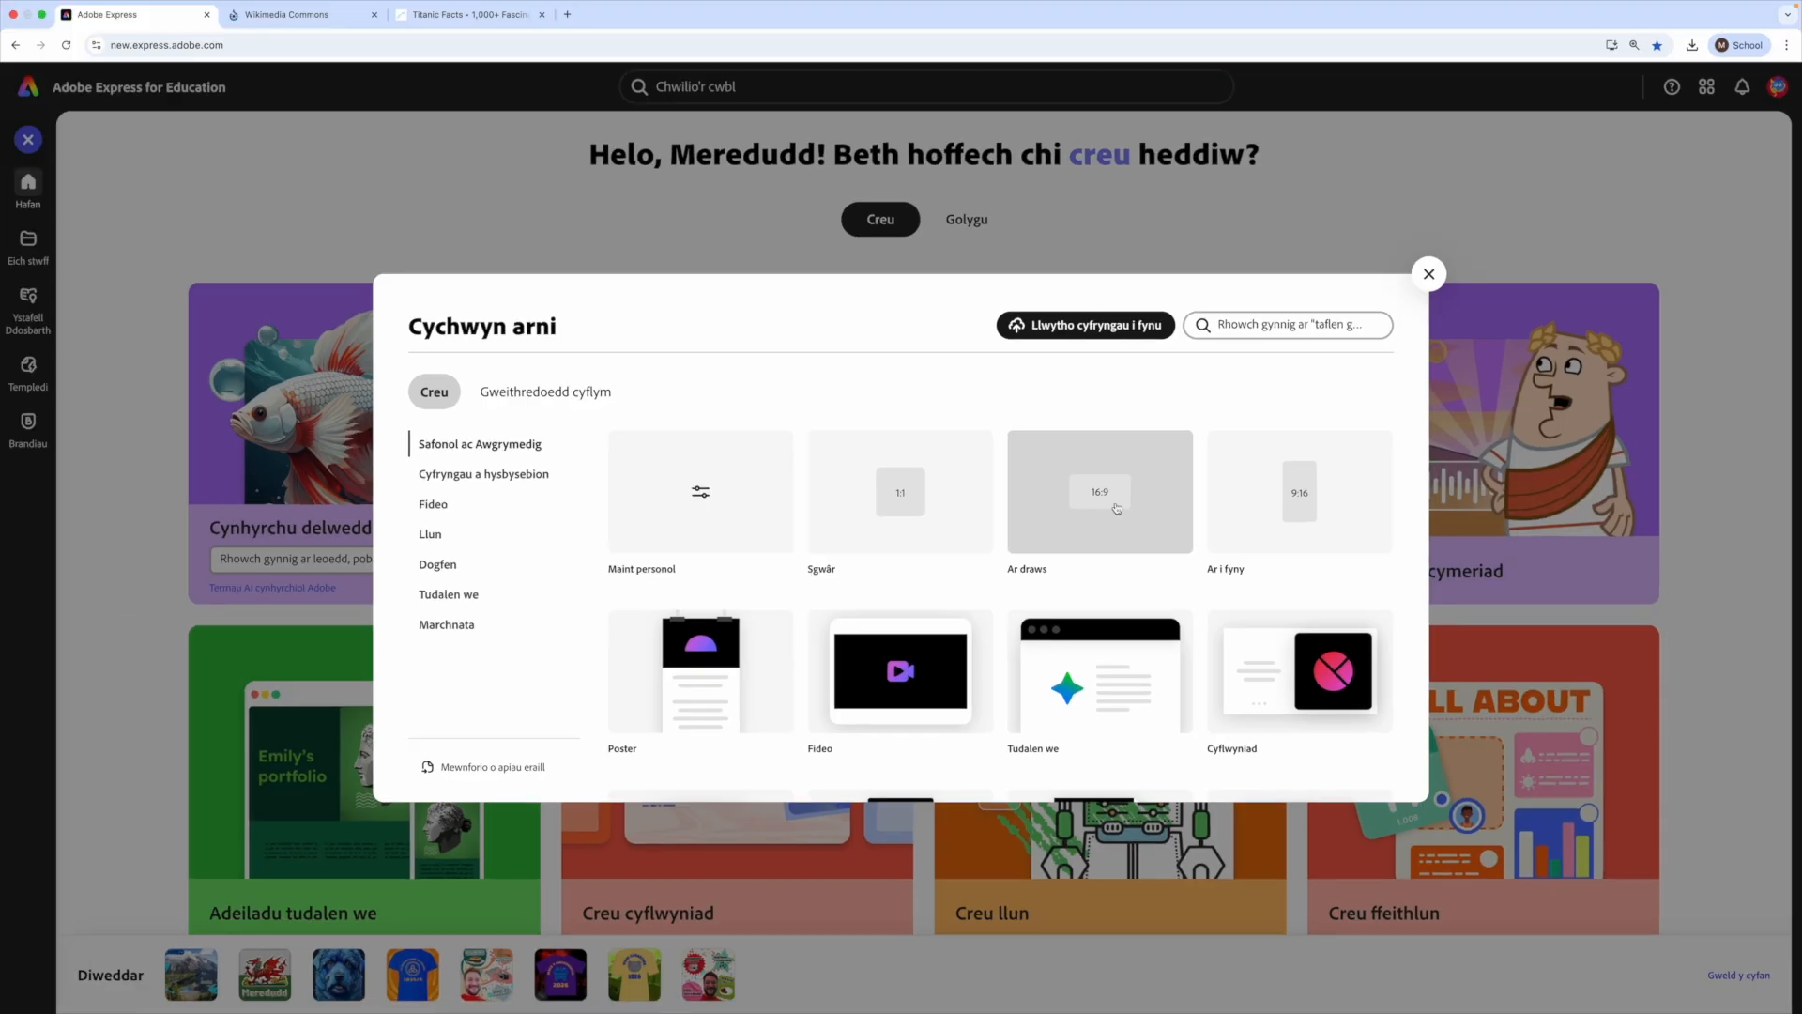
pyautogui.click(1016, 523)
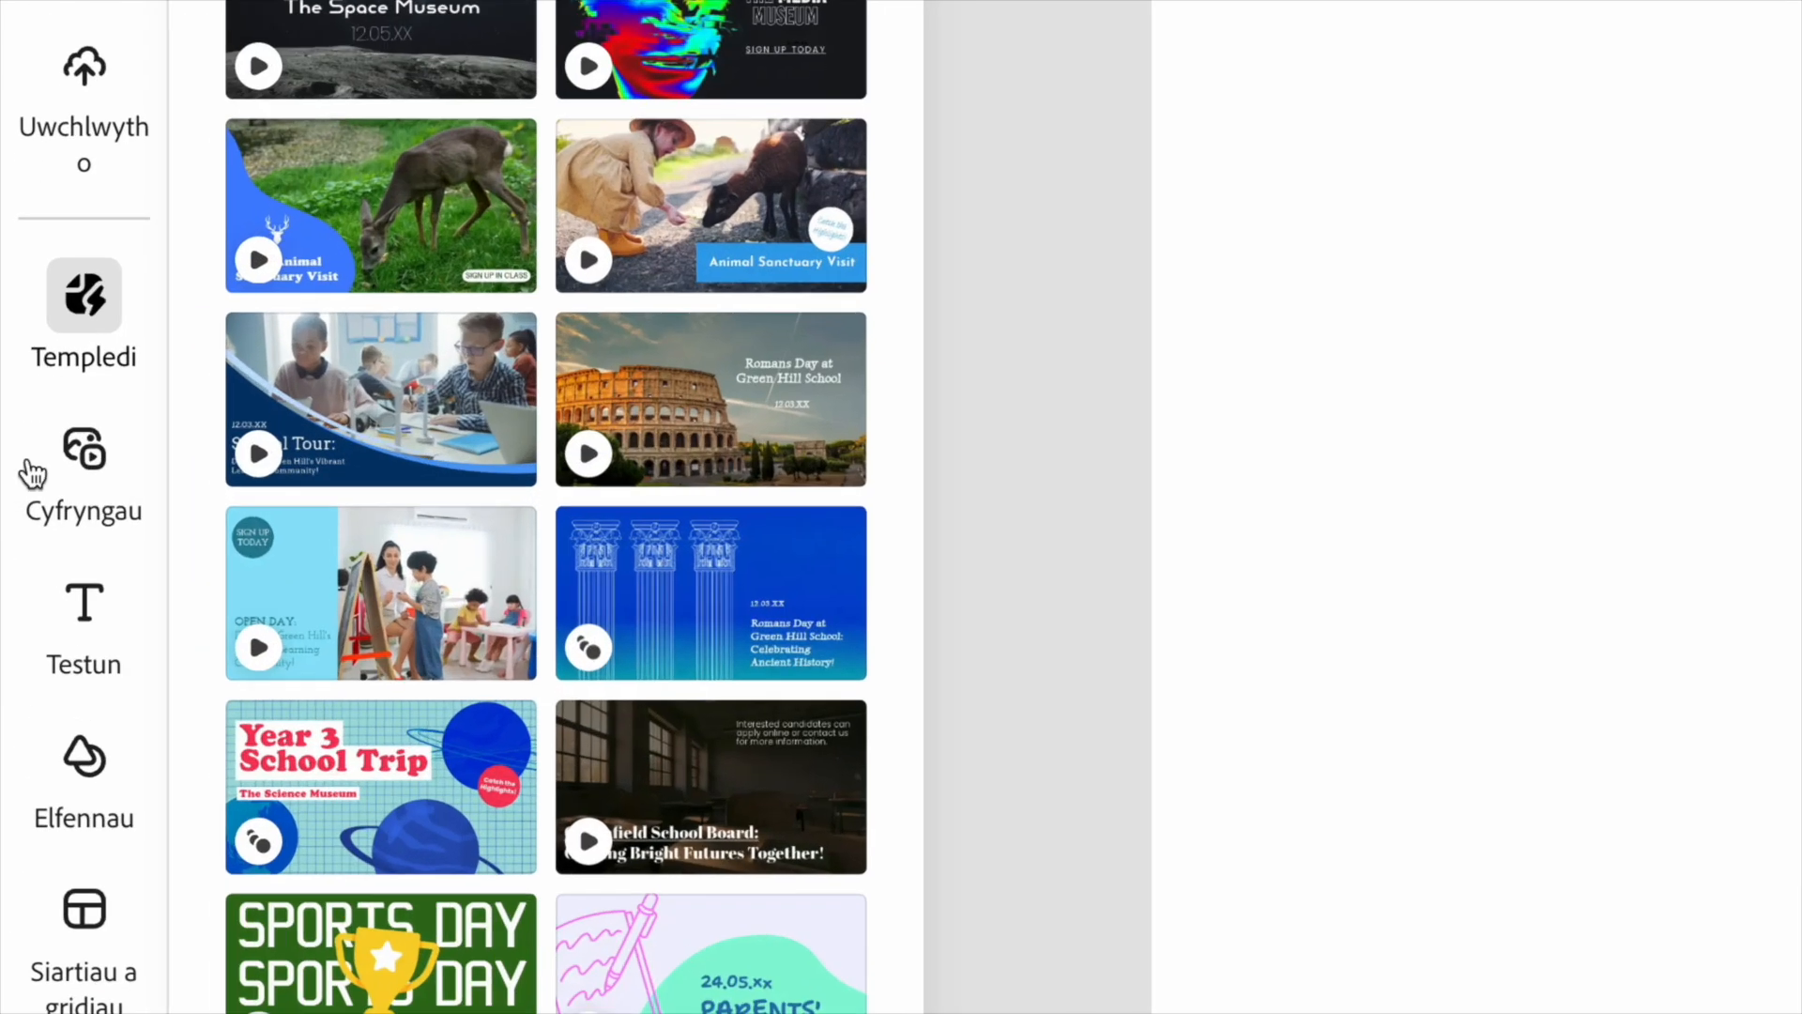
pyautogui.click(85, 469)
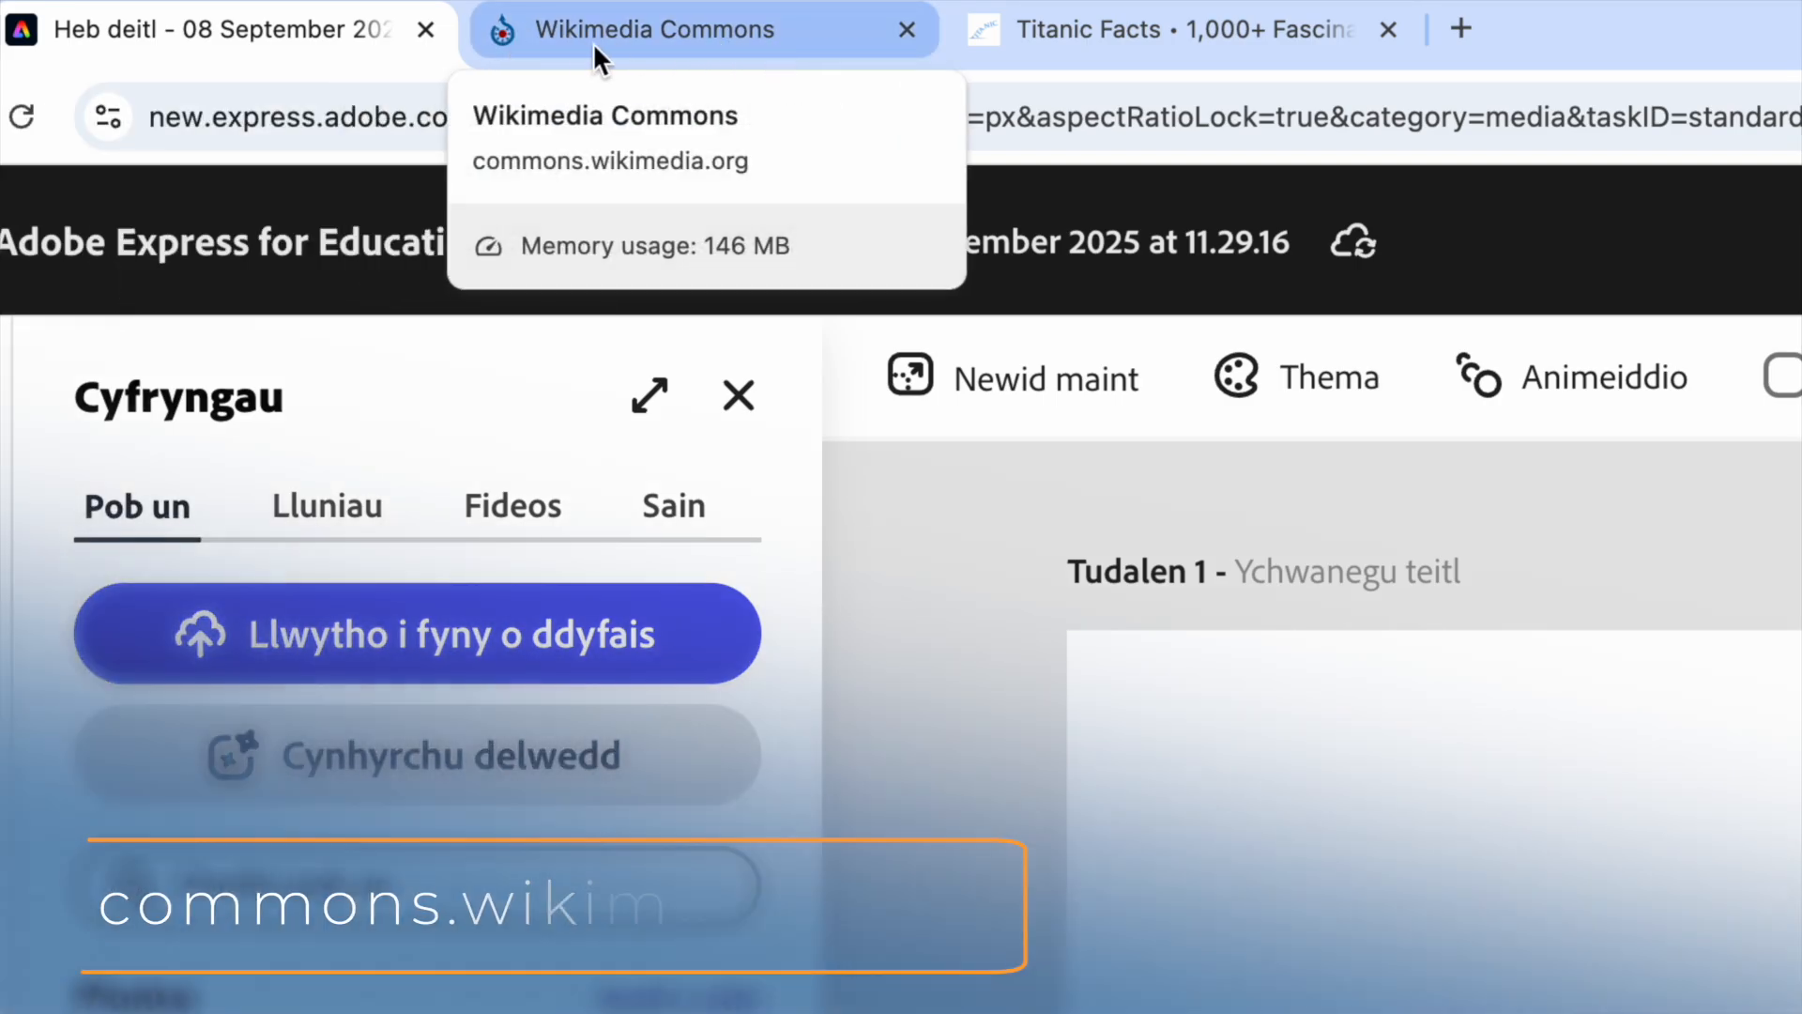
# - Switch to the Wikimedia Commons website and search it for "titanic"
pyautogui.click(696, 47)
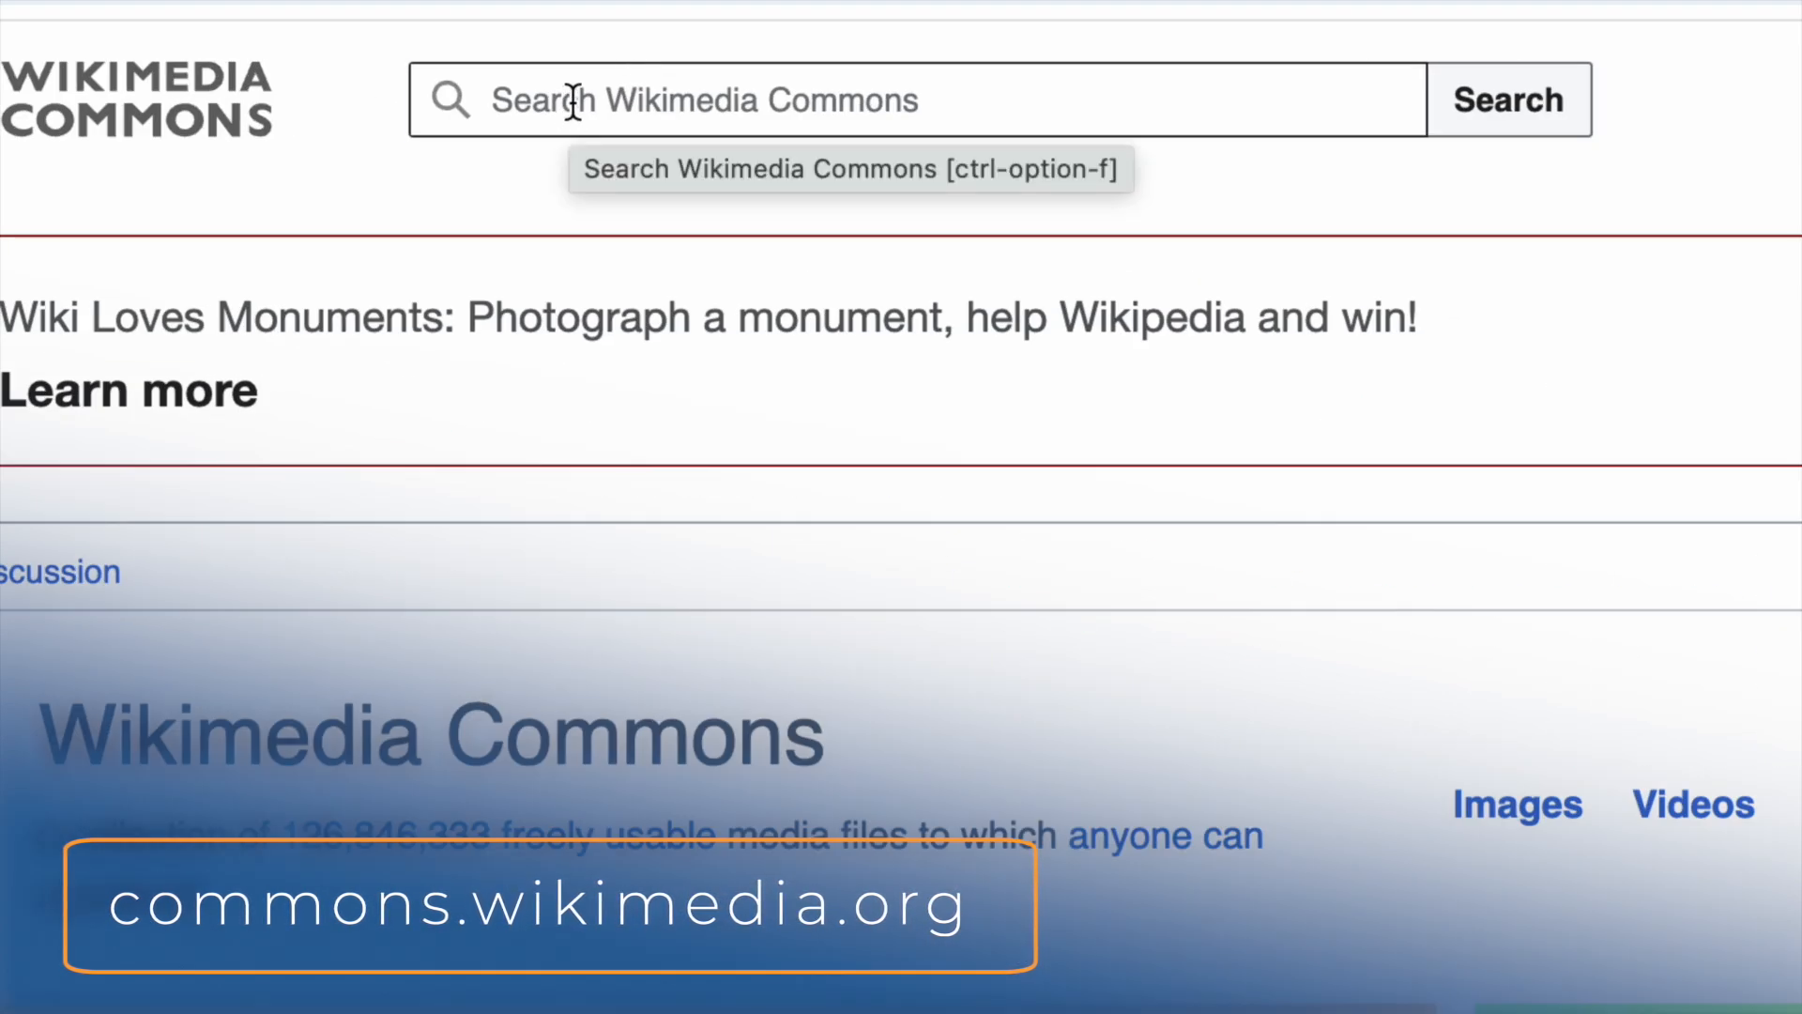
pyautogui.click(573, 100)
pyautogui.write('titanic')
pyautogui.press('Return')
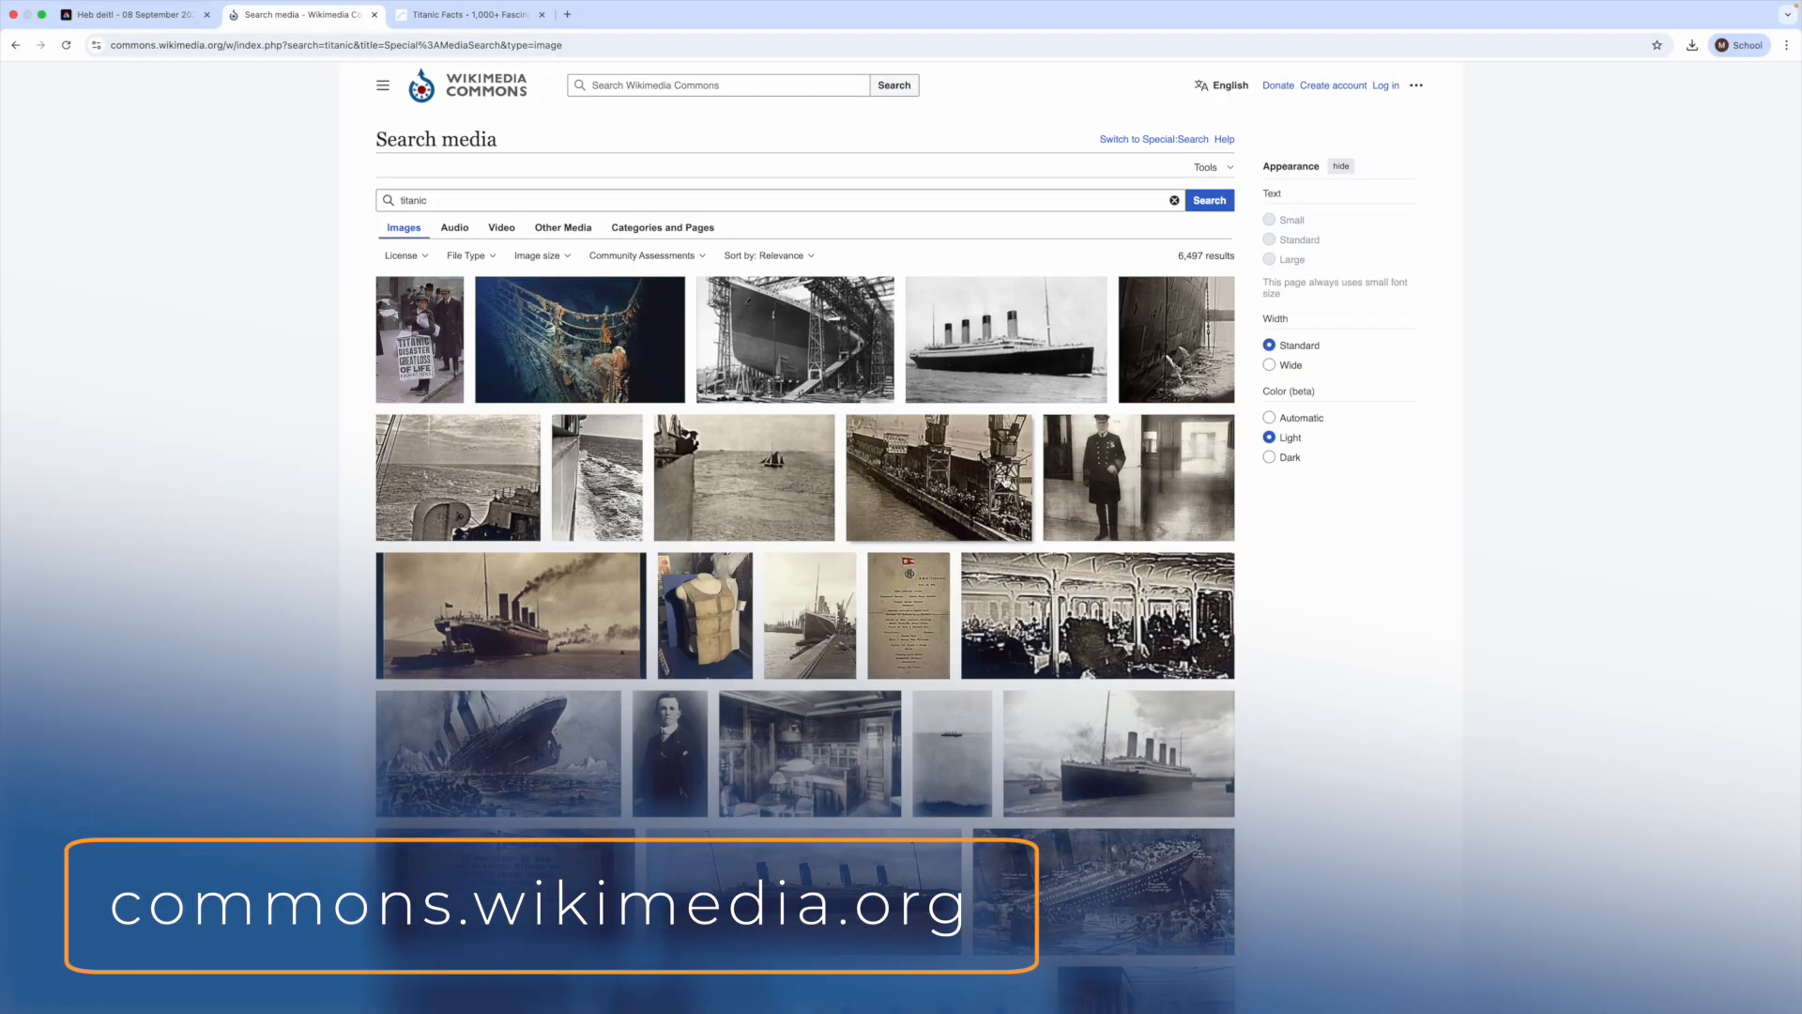
# - Choose the photo Titanic Ireland.jpg from the image results and open its original full-size file
pyautogui.scroll(-10, 1006, 481)
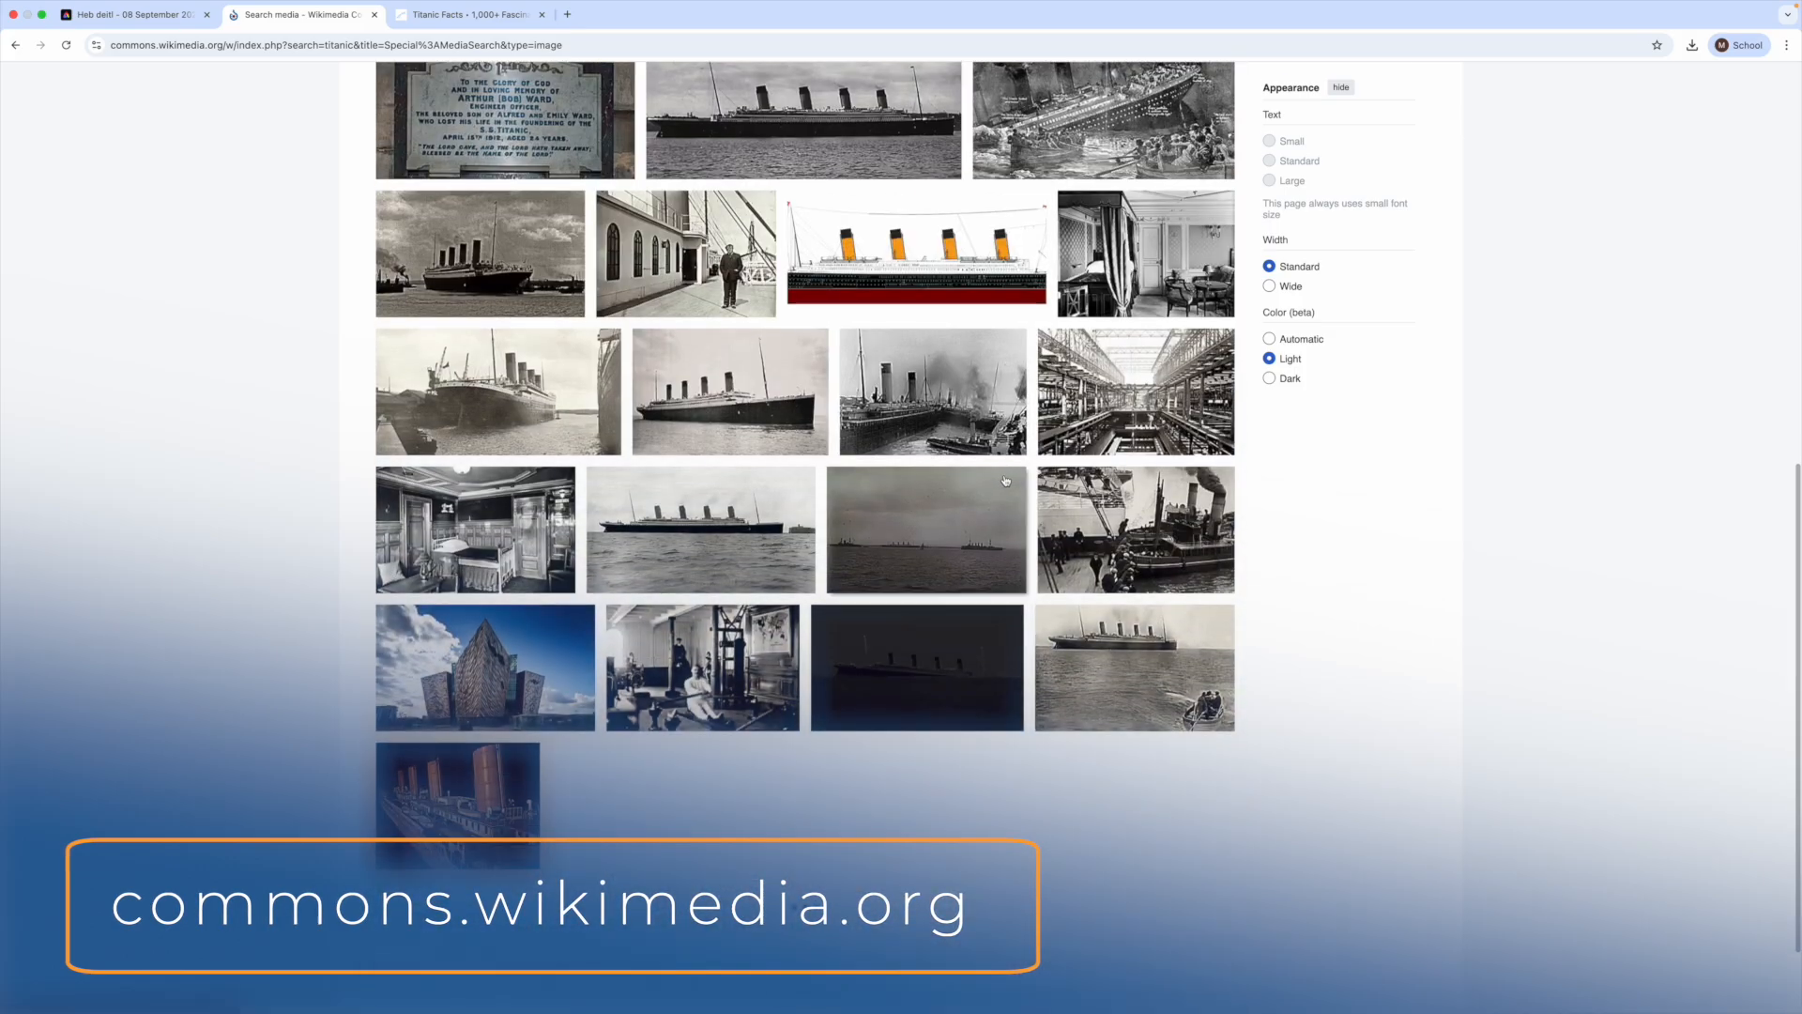
pyautogui.scroll(-3, 1005, 481)
pyautogui.scroll(4, 954, 547)
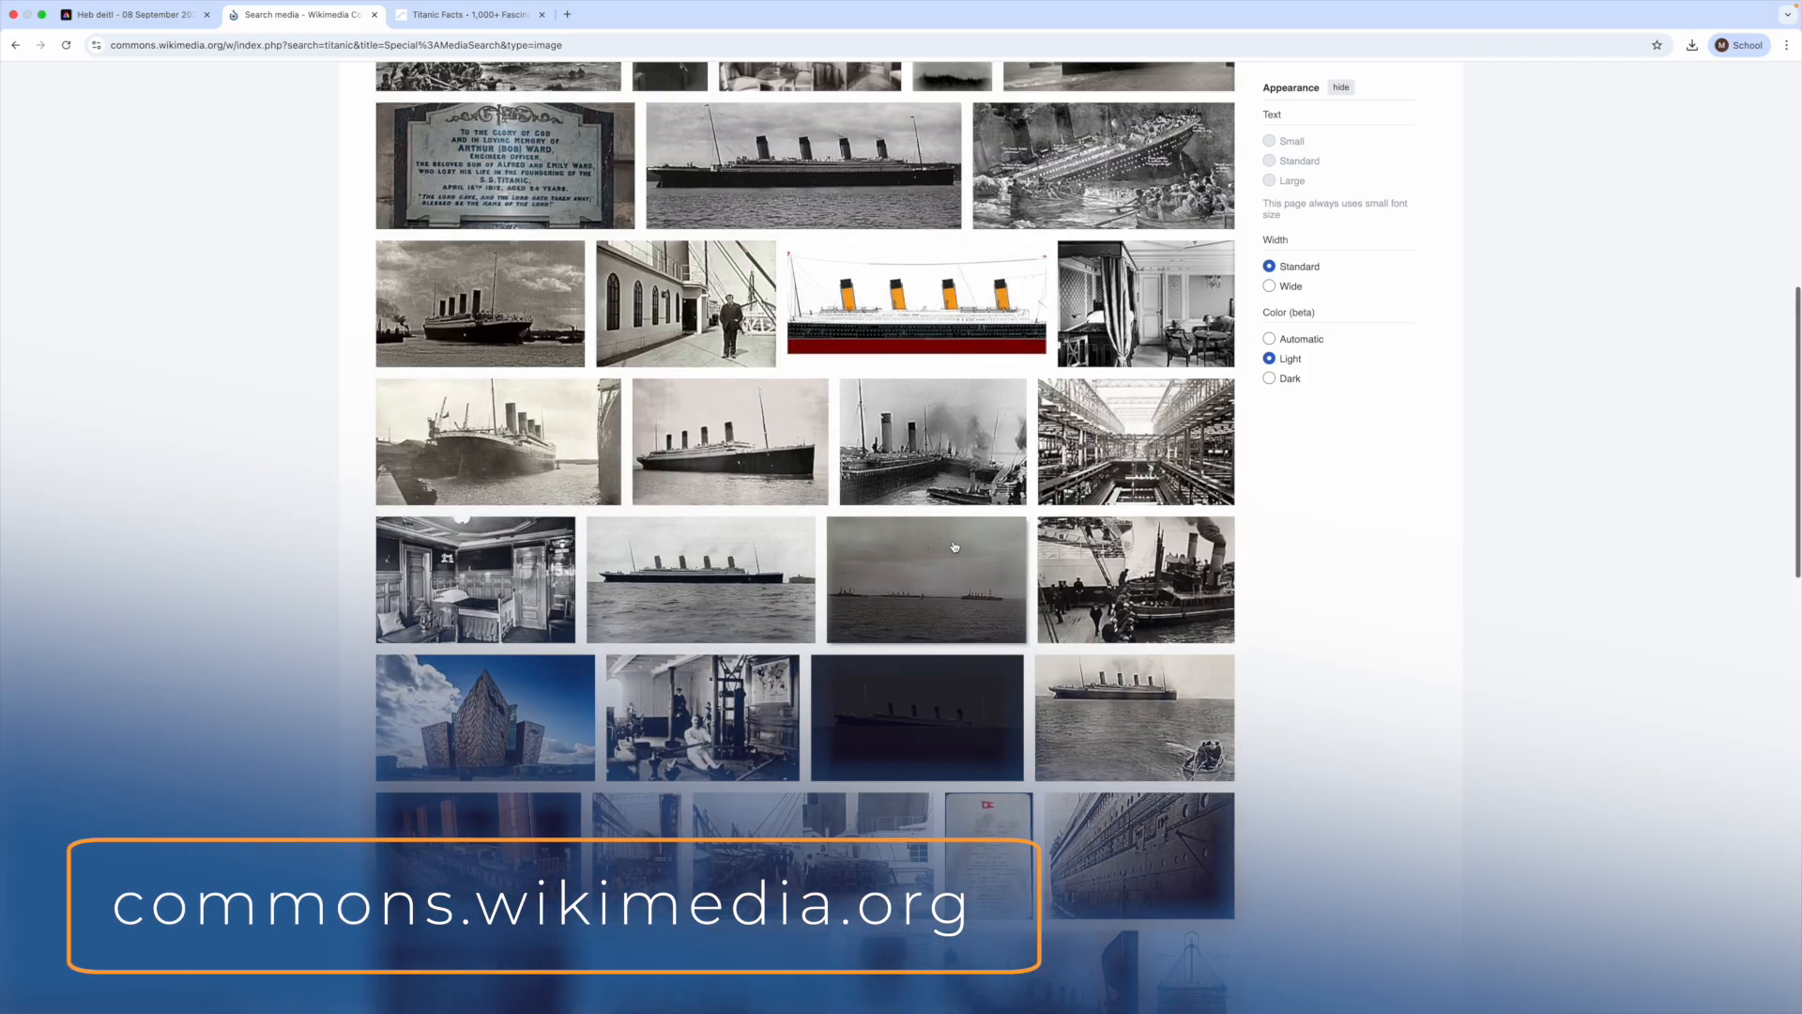
pyautogui.scroll(1, 954, 547)
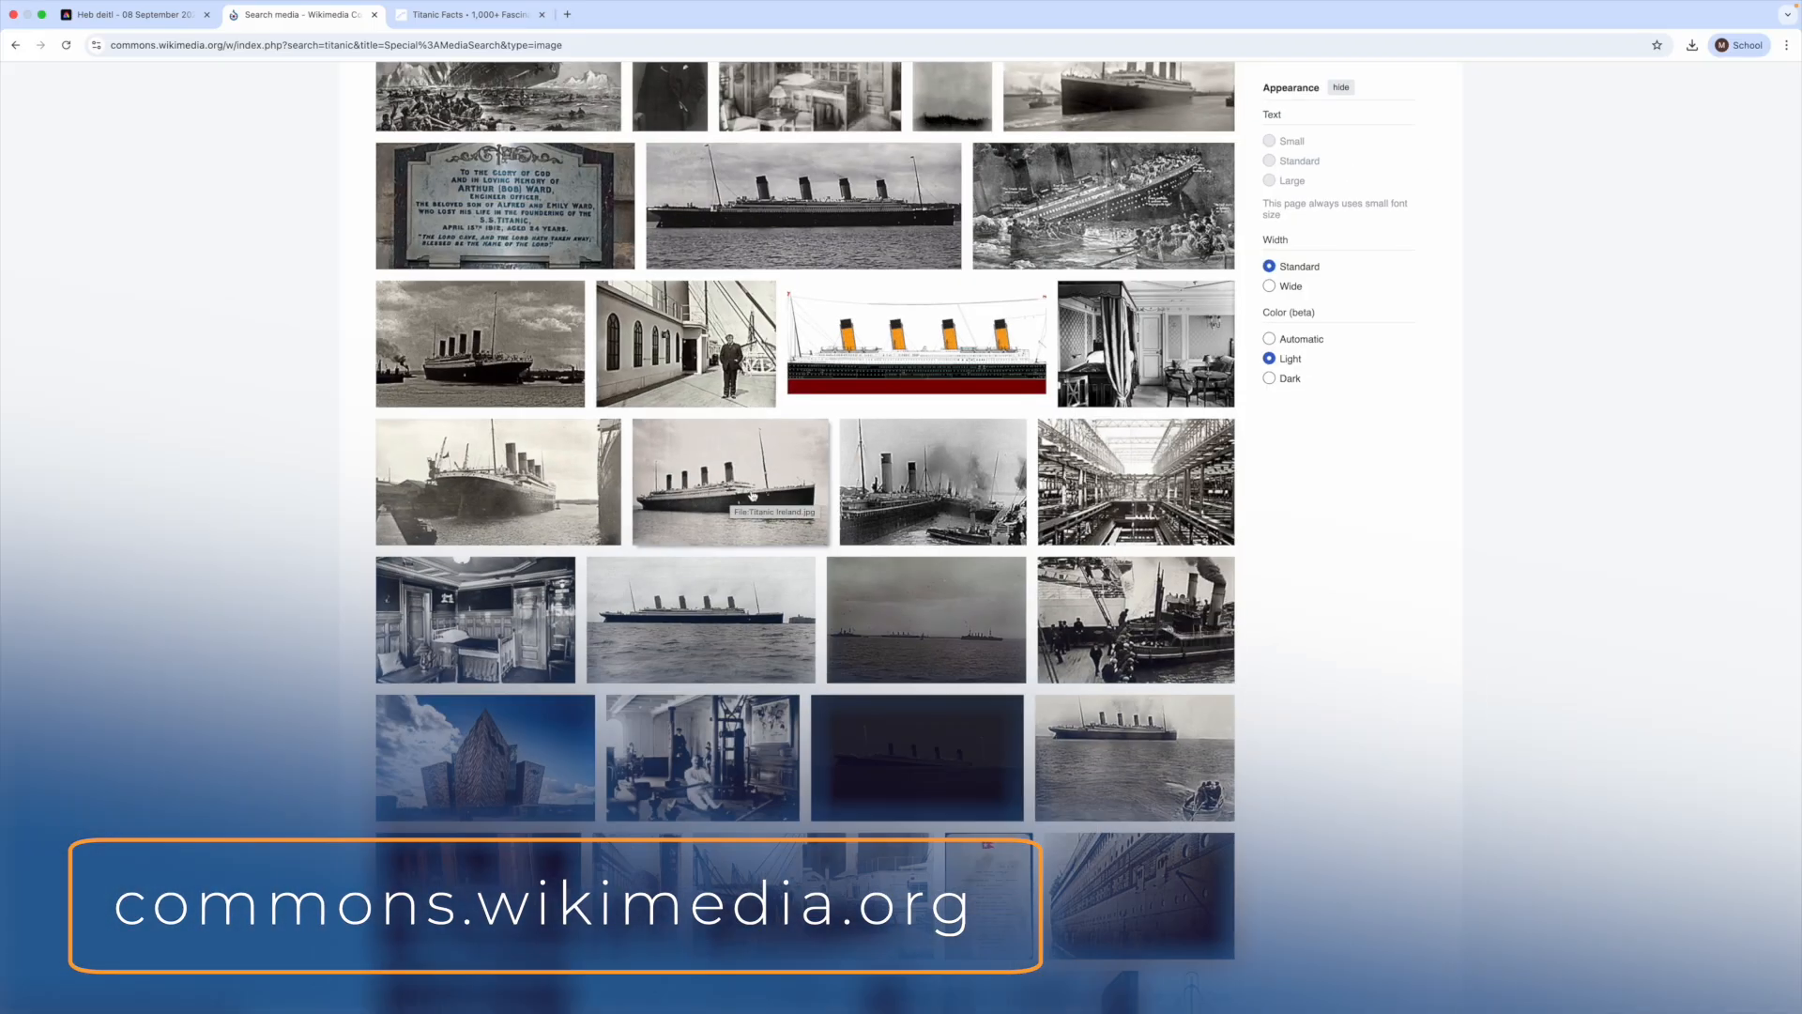
pyautogui.click(648, 500)
pyautogui.scroll(3, 1077, 410)
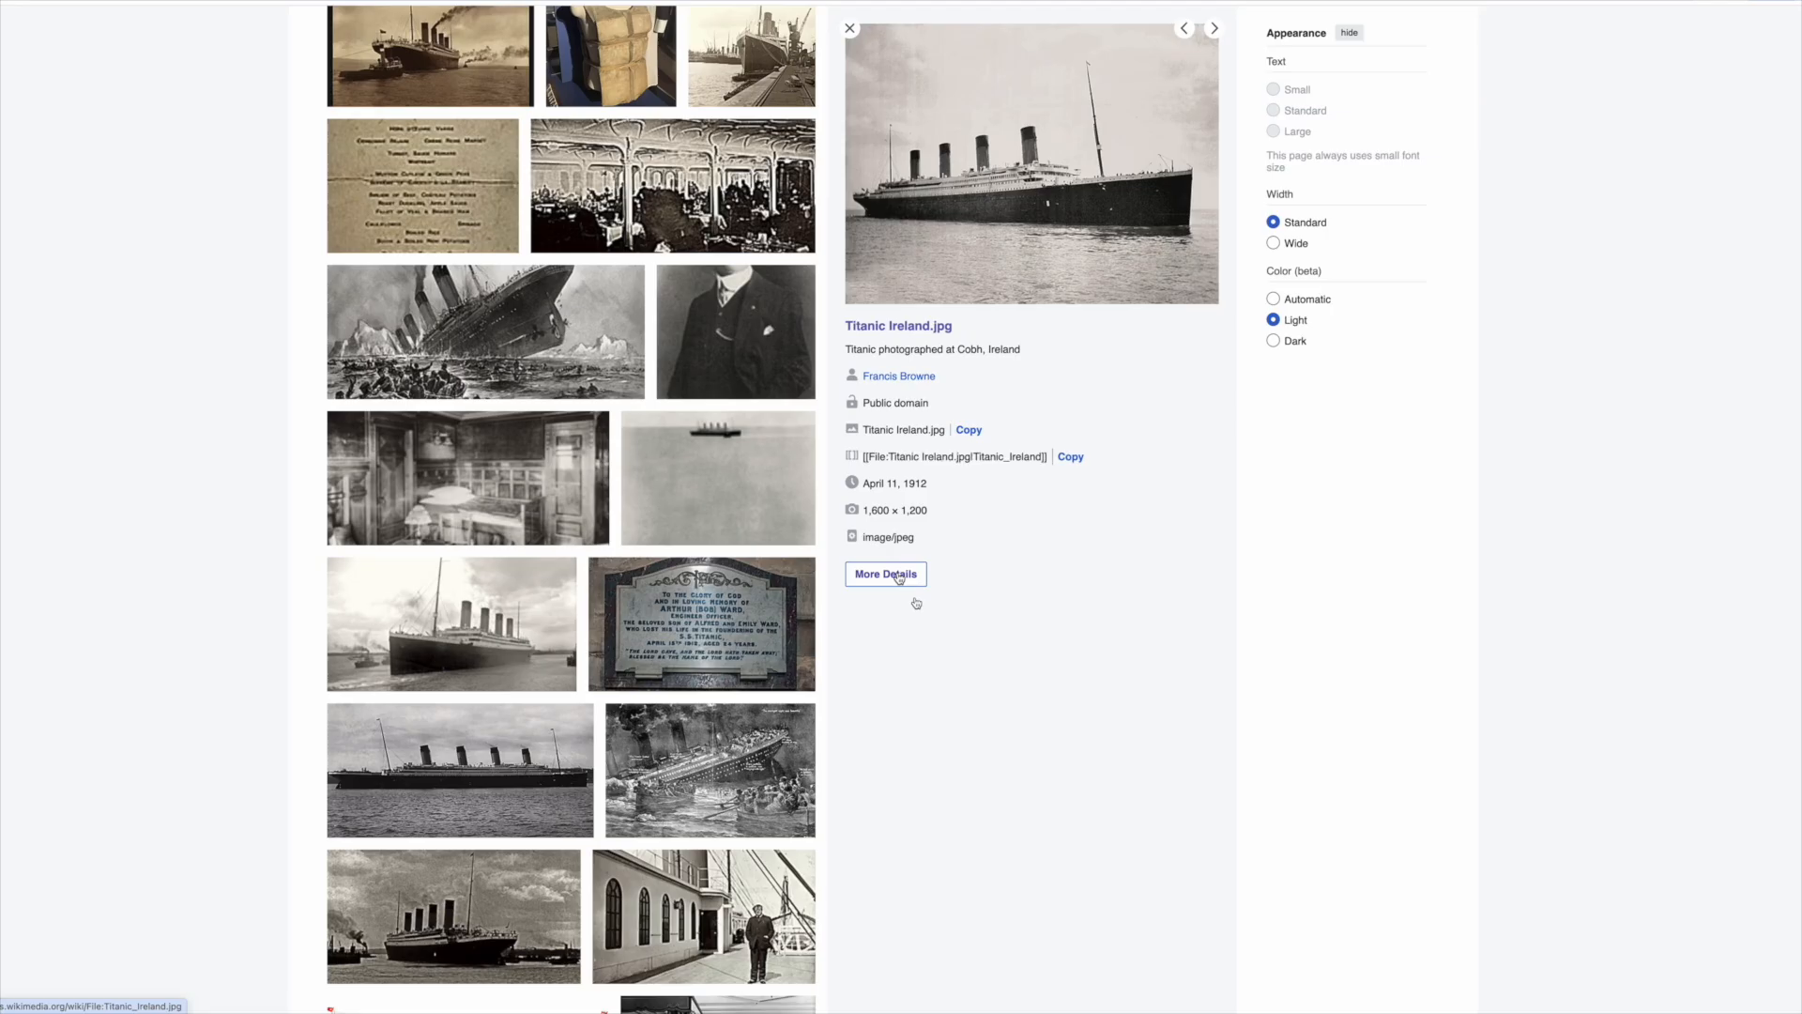
pyautogui.click(897, 576)
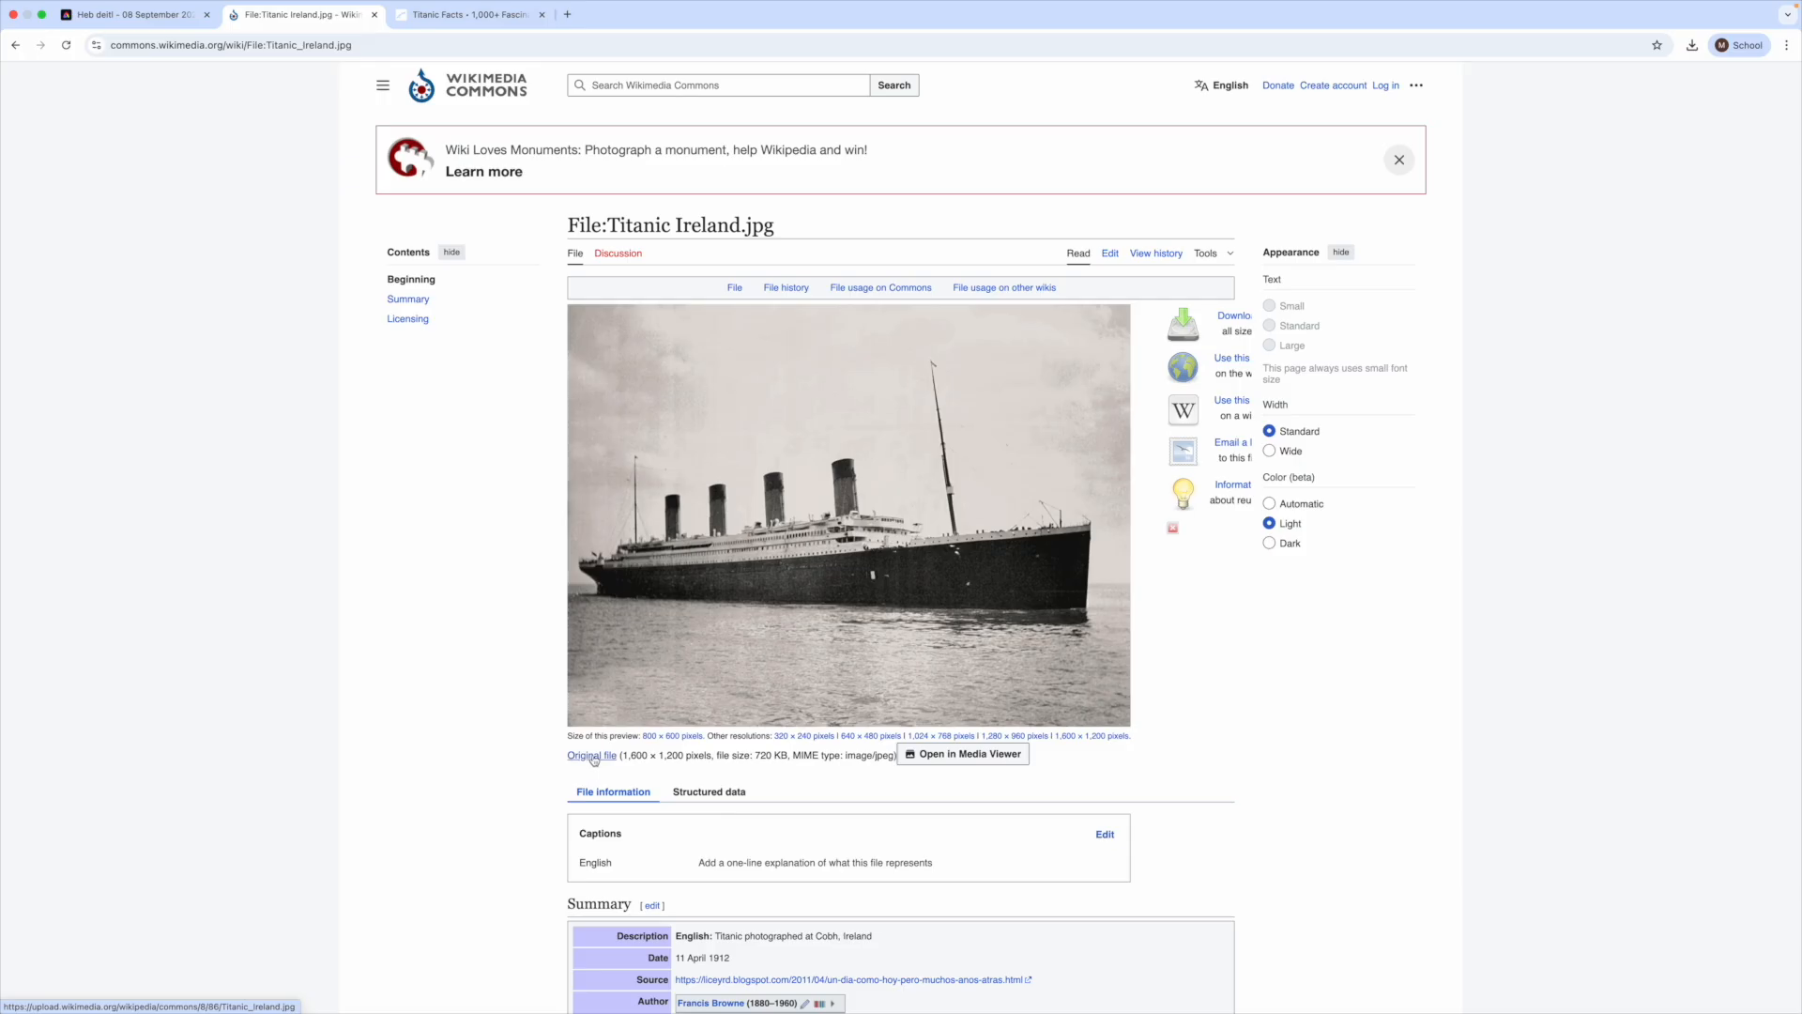
pyautogui.click(597, 735)
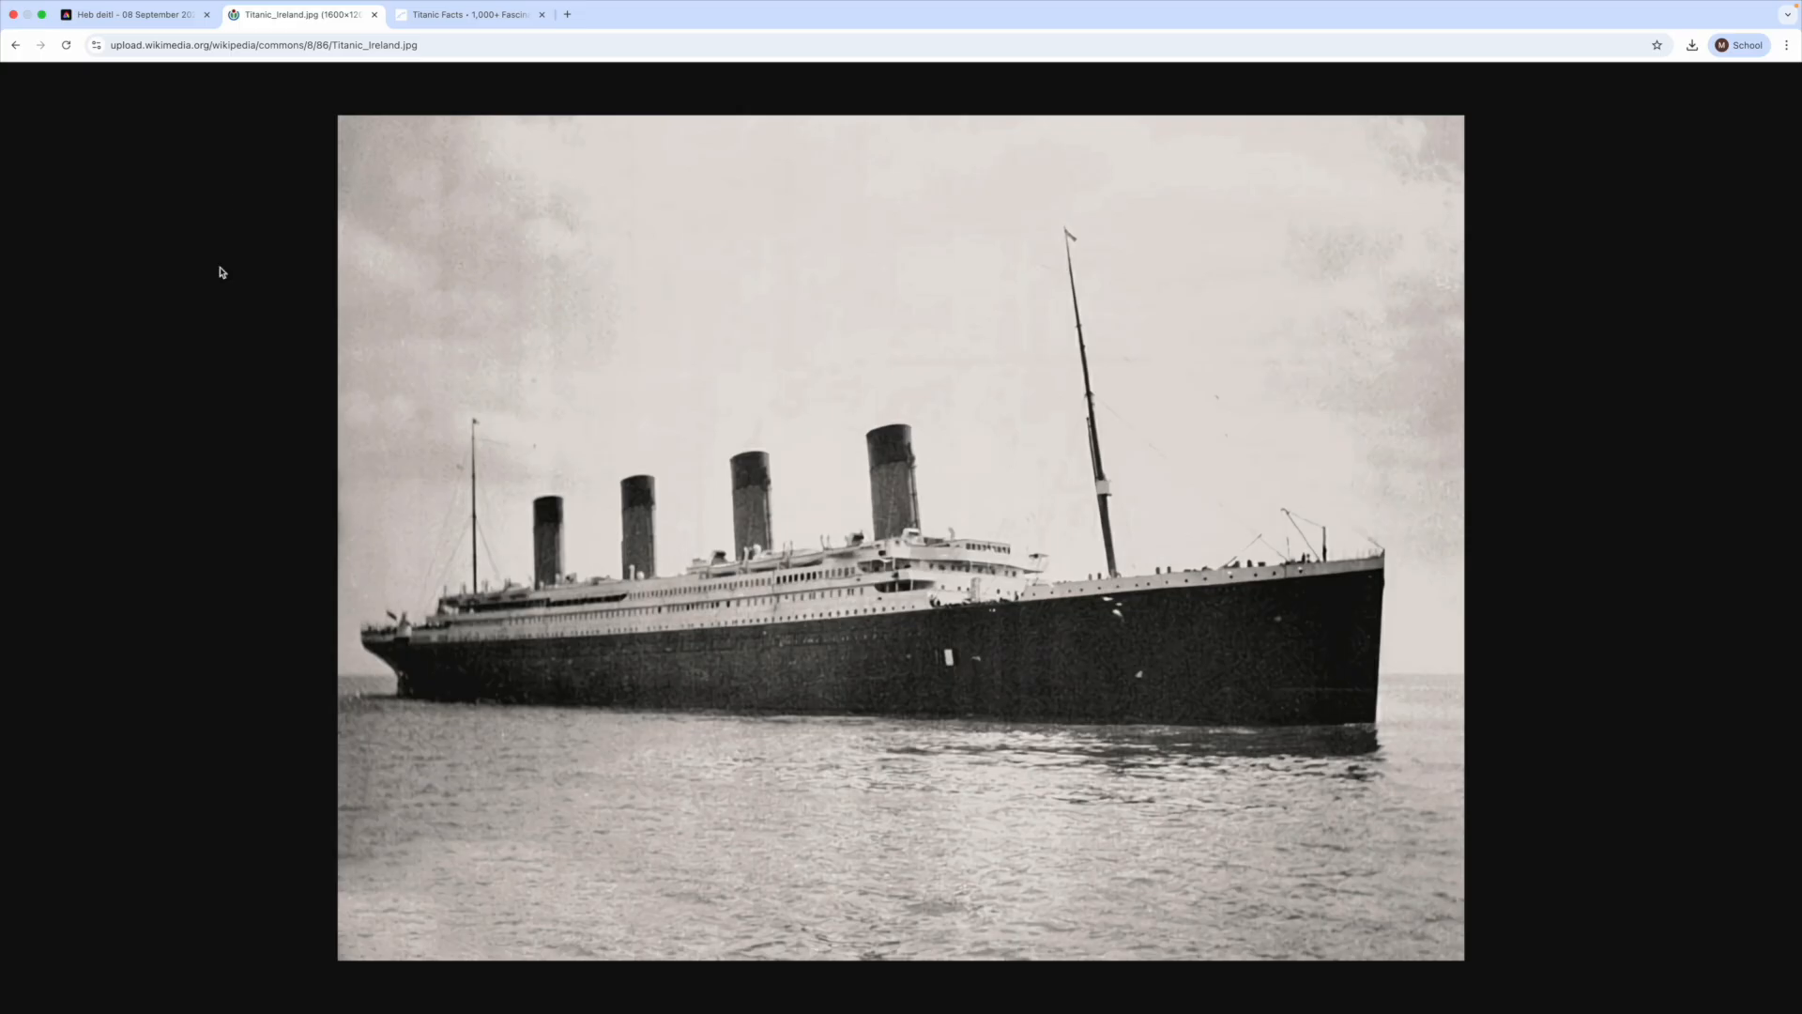
# - Copy the Titanic photo, switch back to Adobe Express and paste it onto the blank page
pyautogui.rightClick(854, 323)
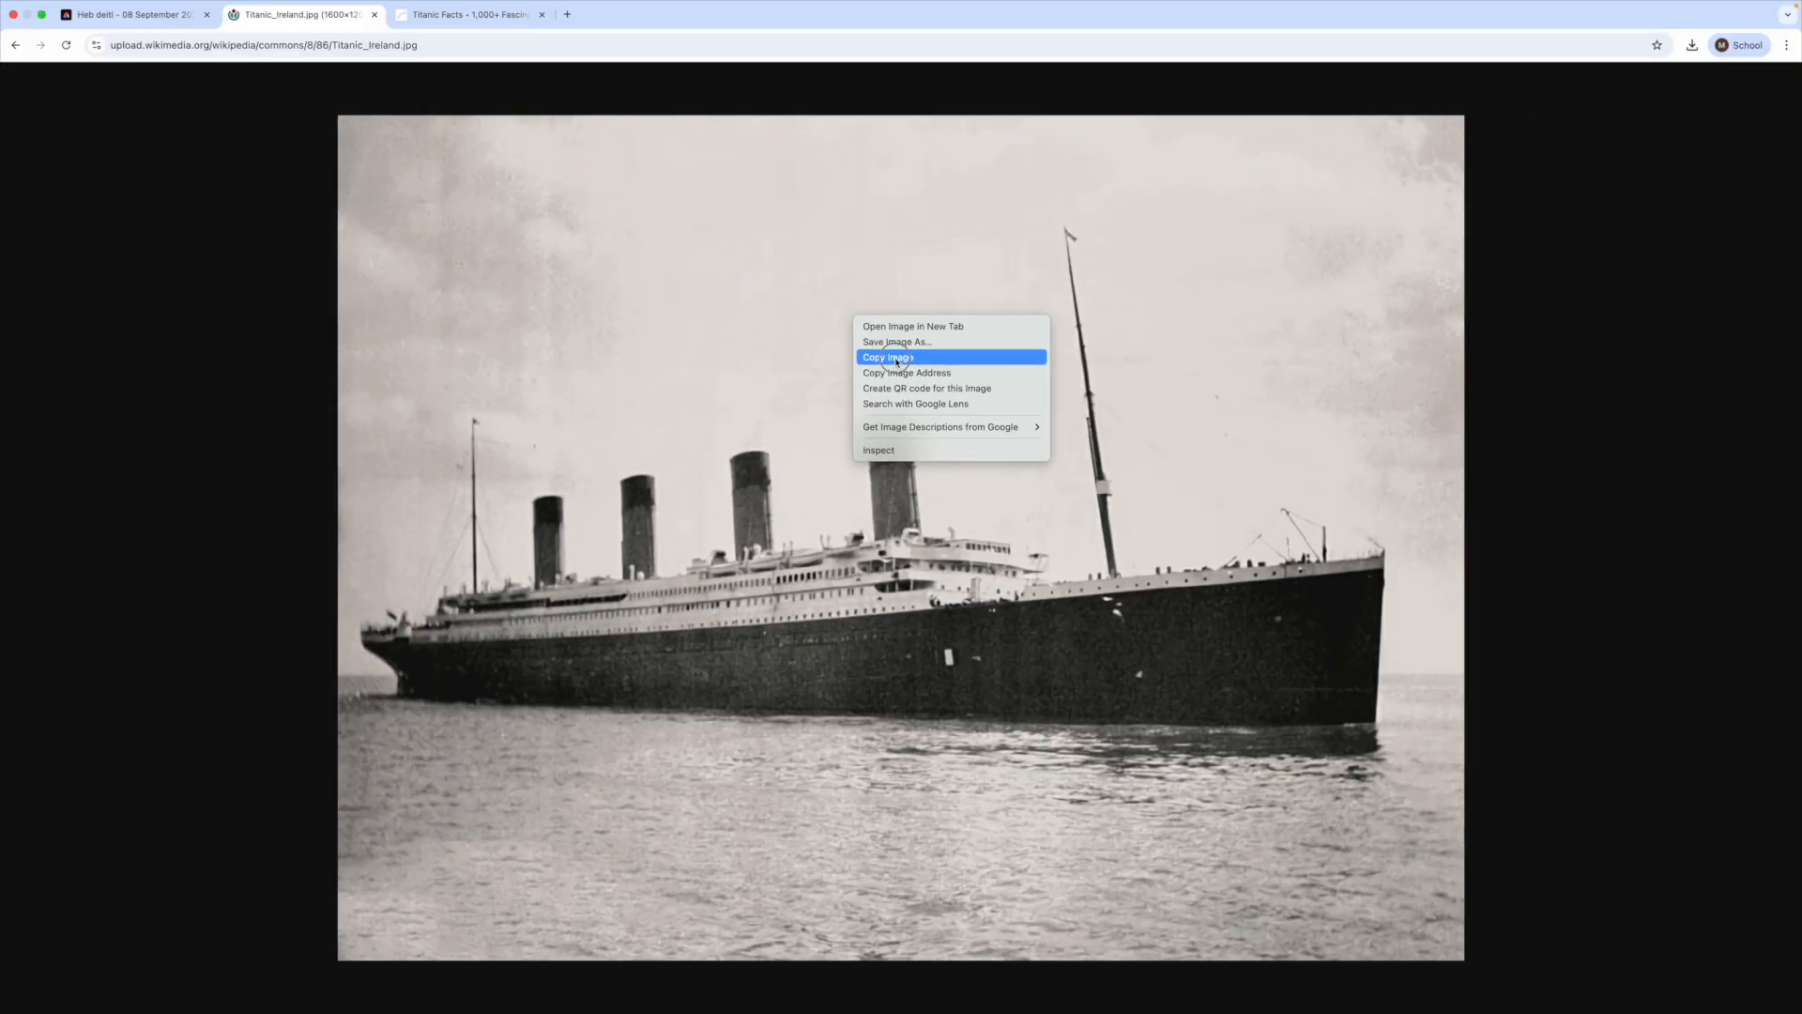
pyautogui.click(897, 359)
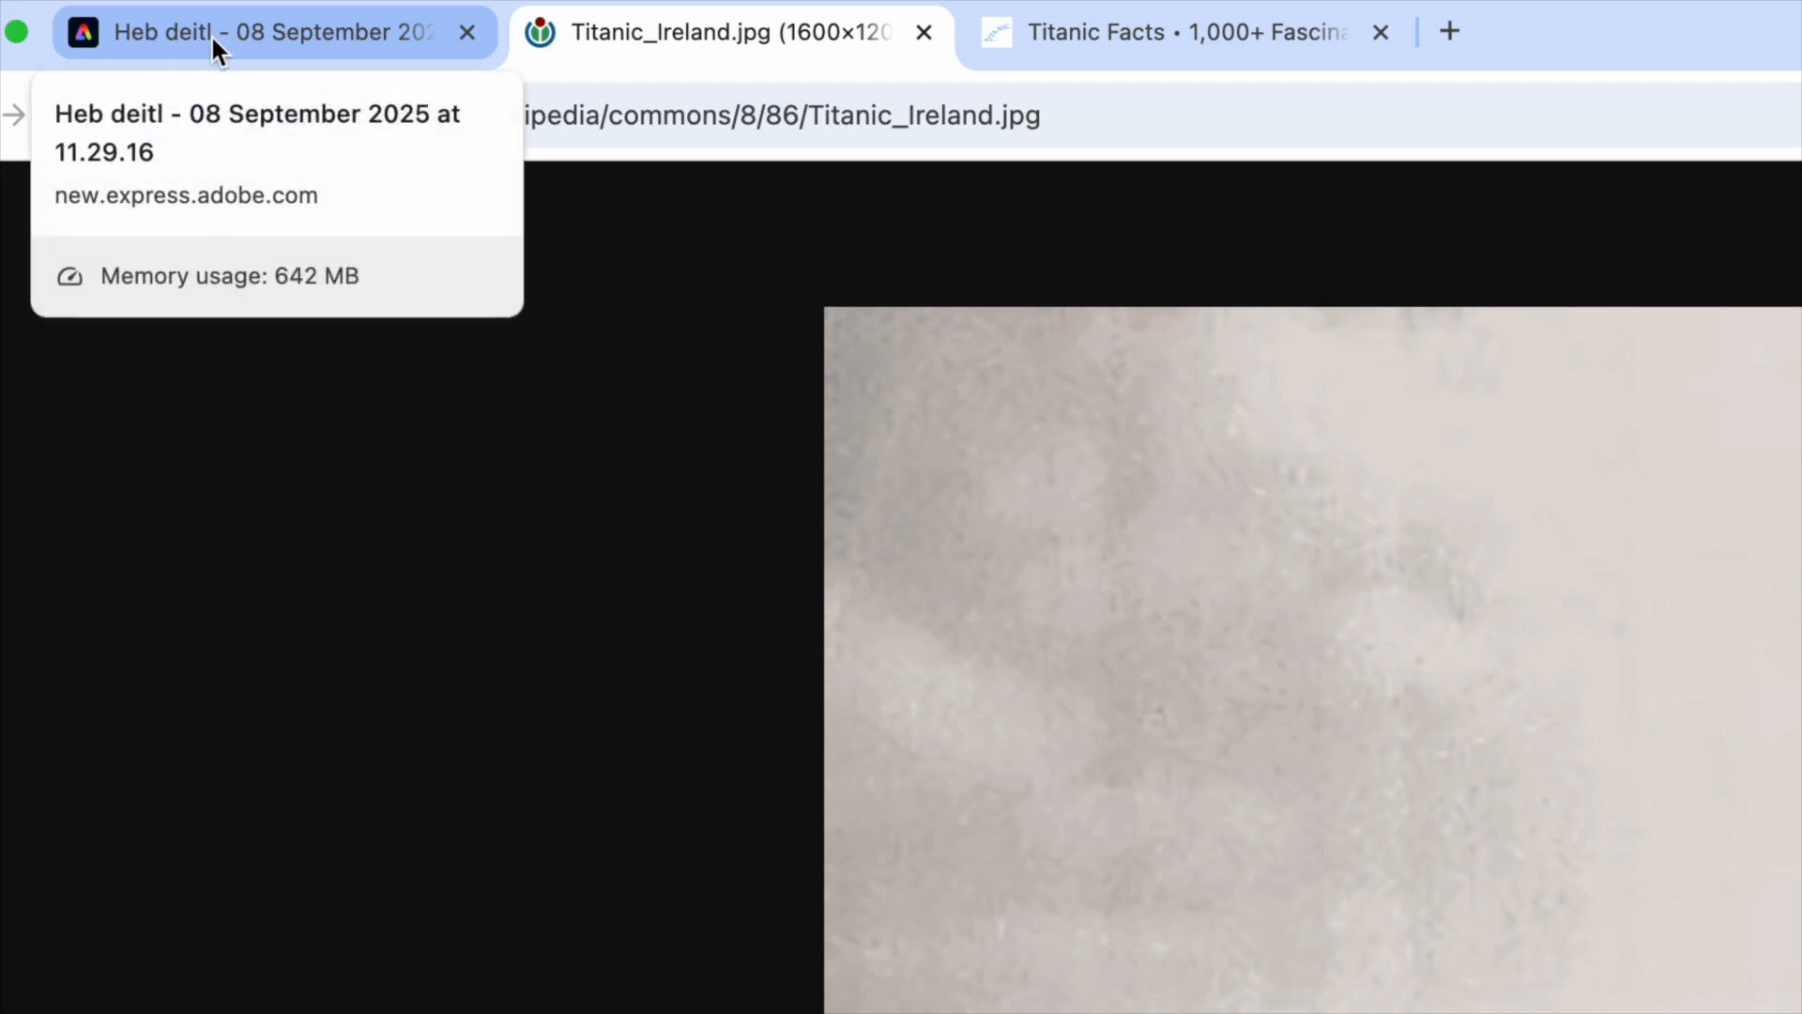
pyautogui.click(189, 34)
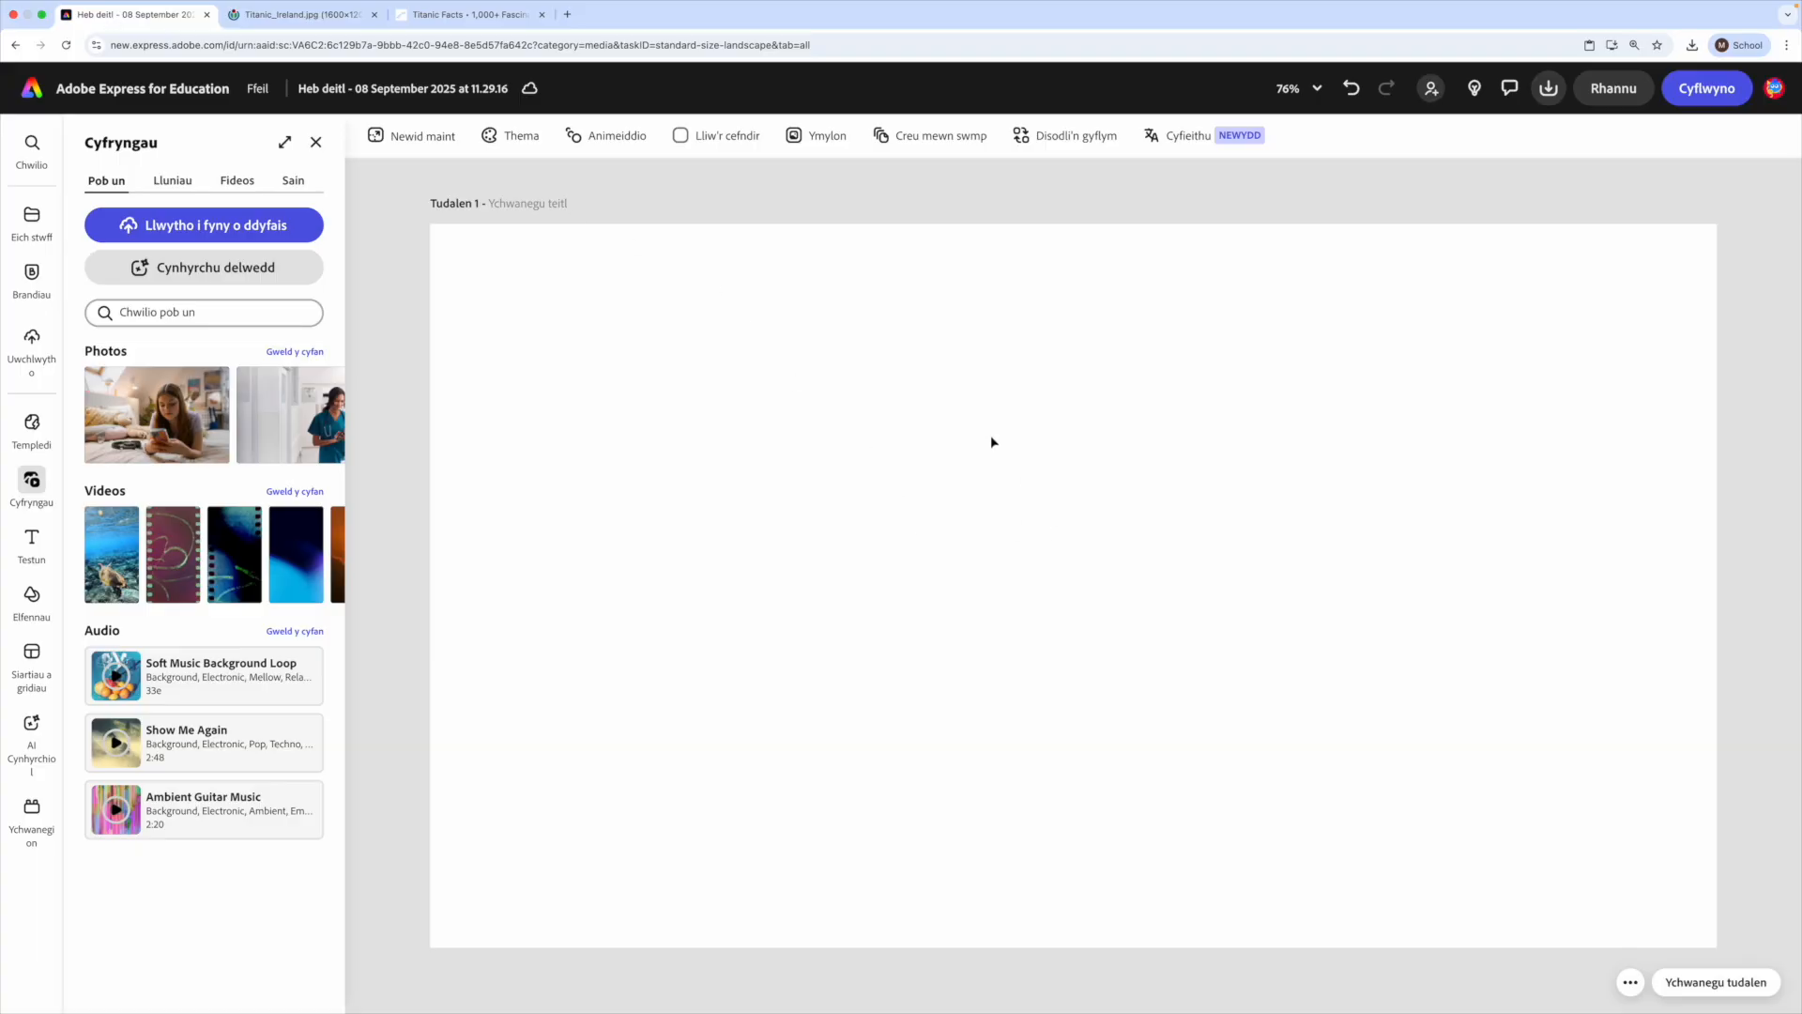
pyautogui.rightClick(976, 474)
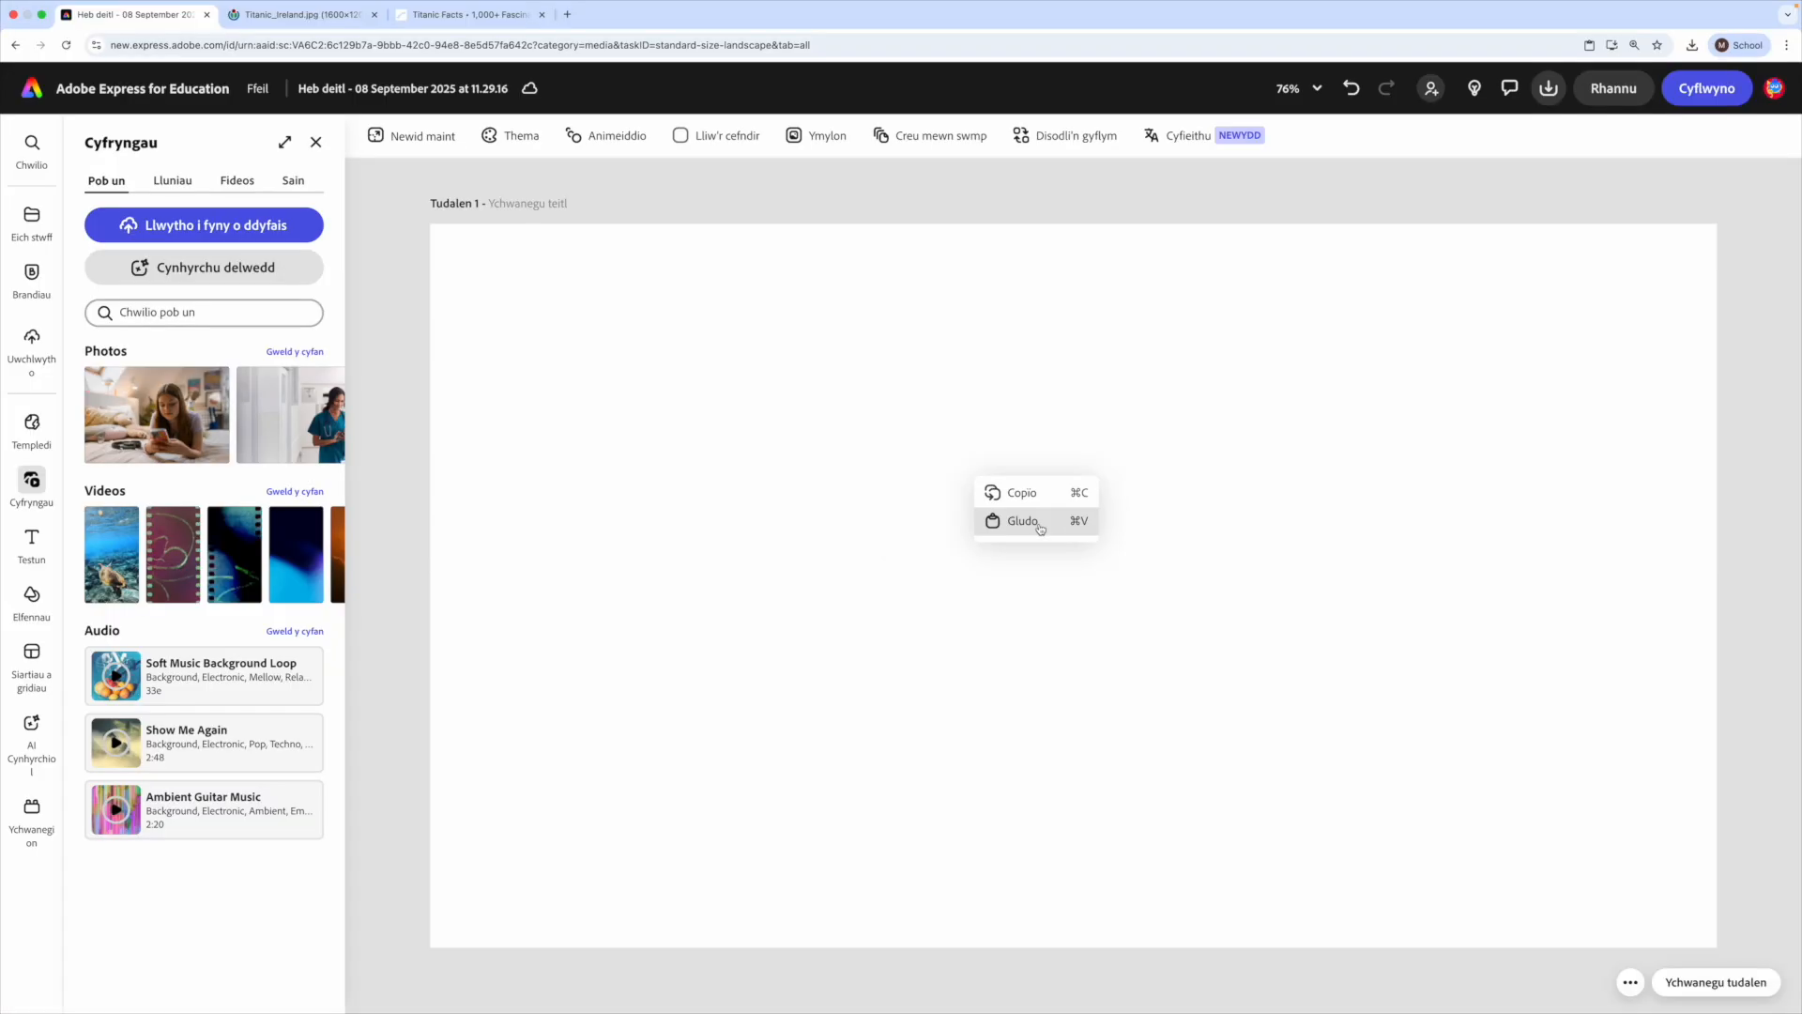
pyautogui.click(1022, 521)
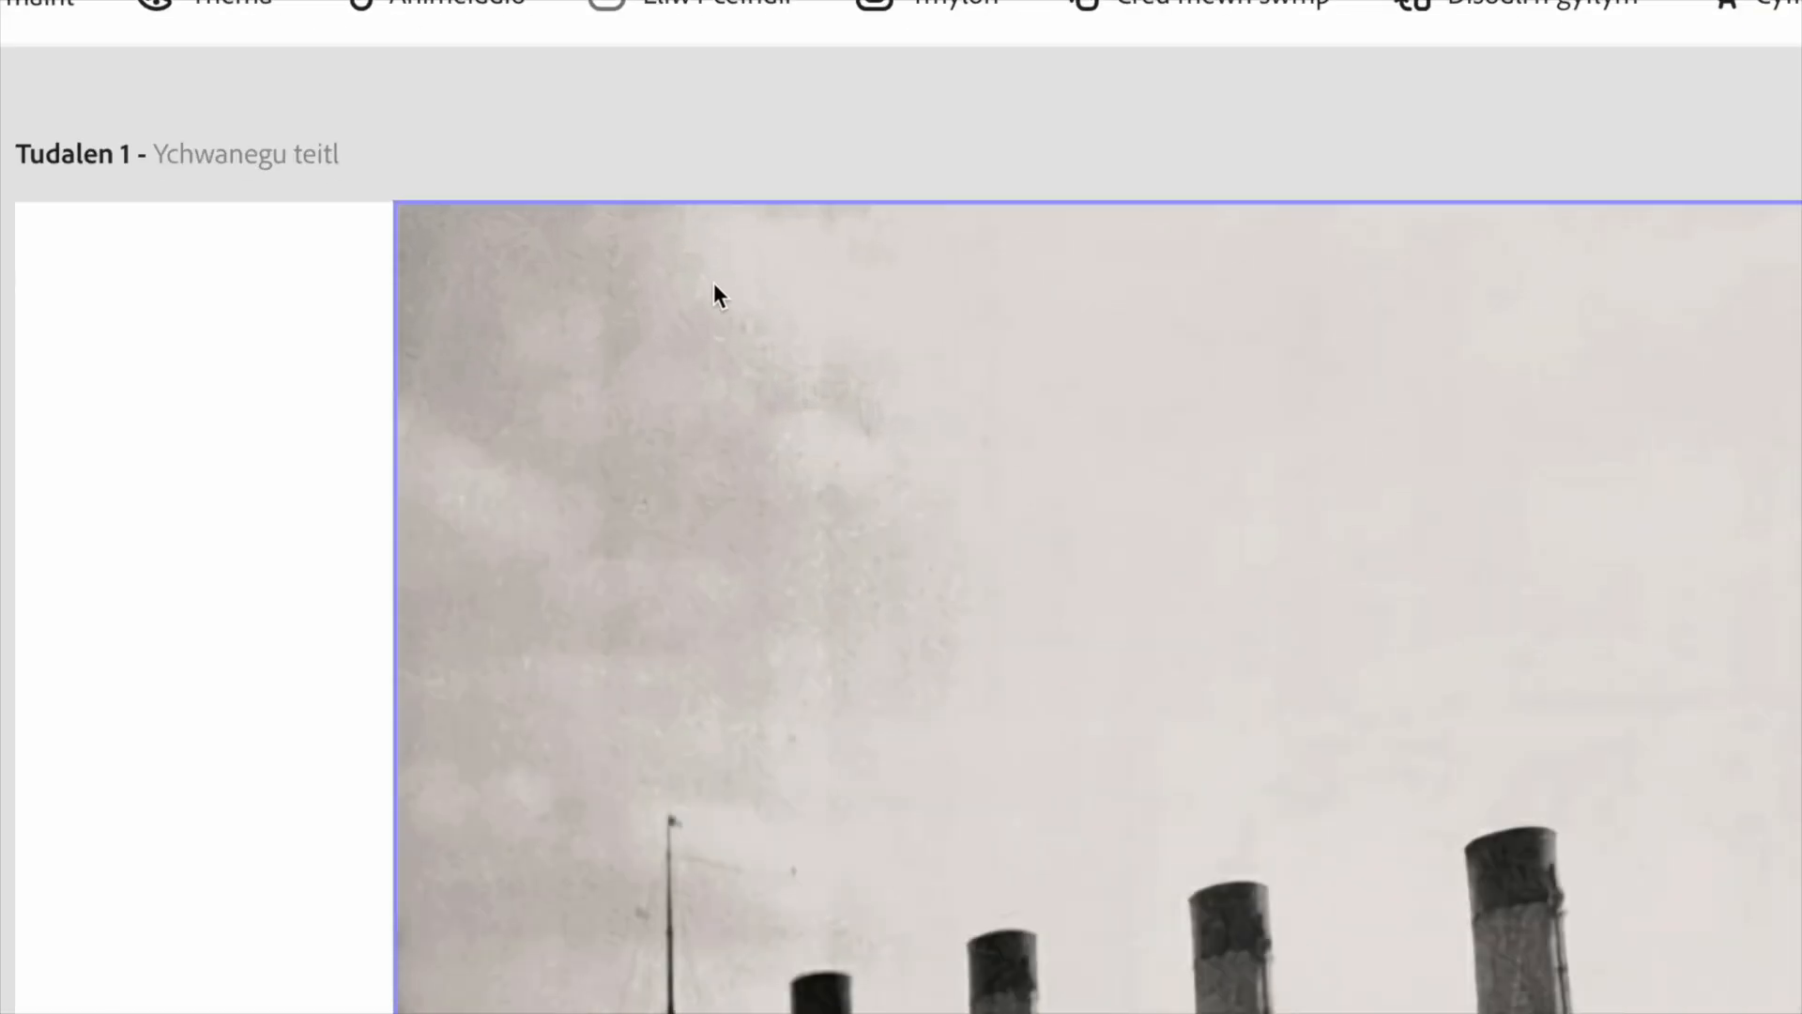
# - Remove the background from the pasted Titanic photo and move the cut-out ship to the page's left side
pyautogui.click(714, 282)
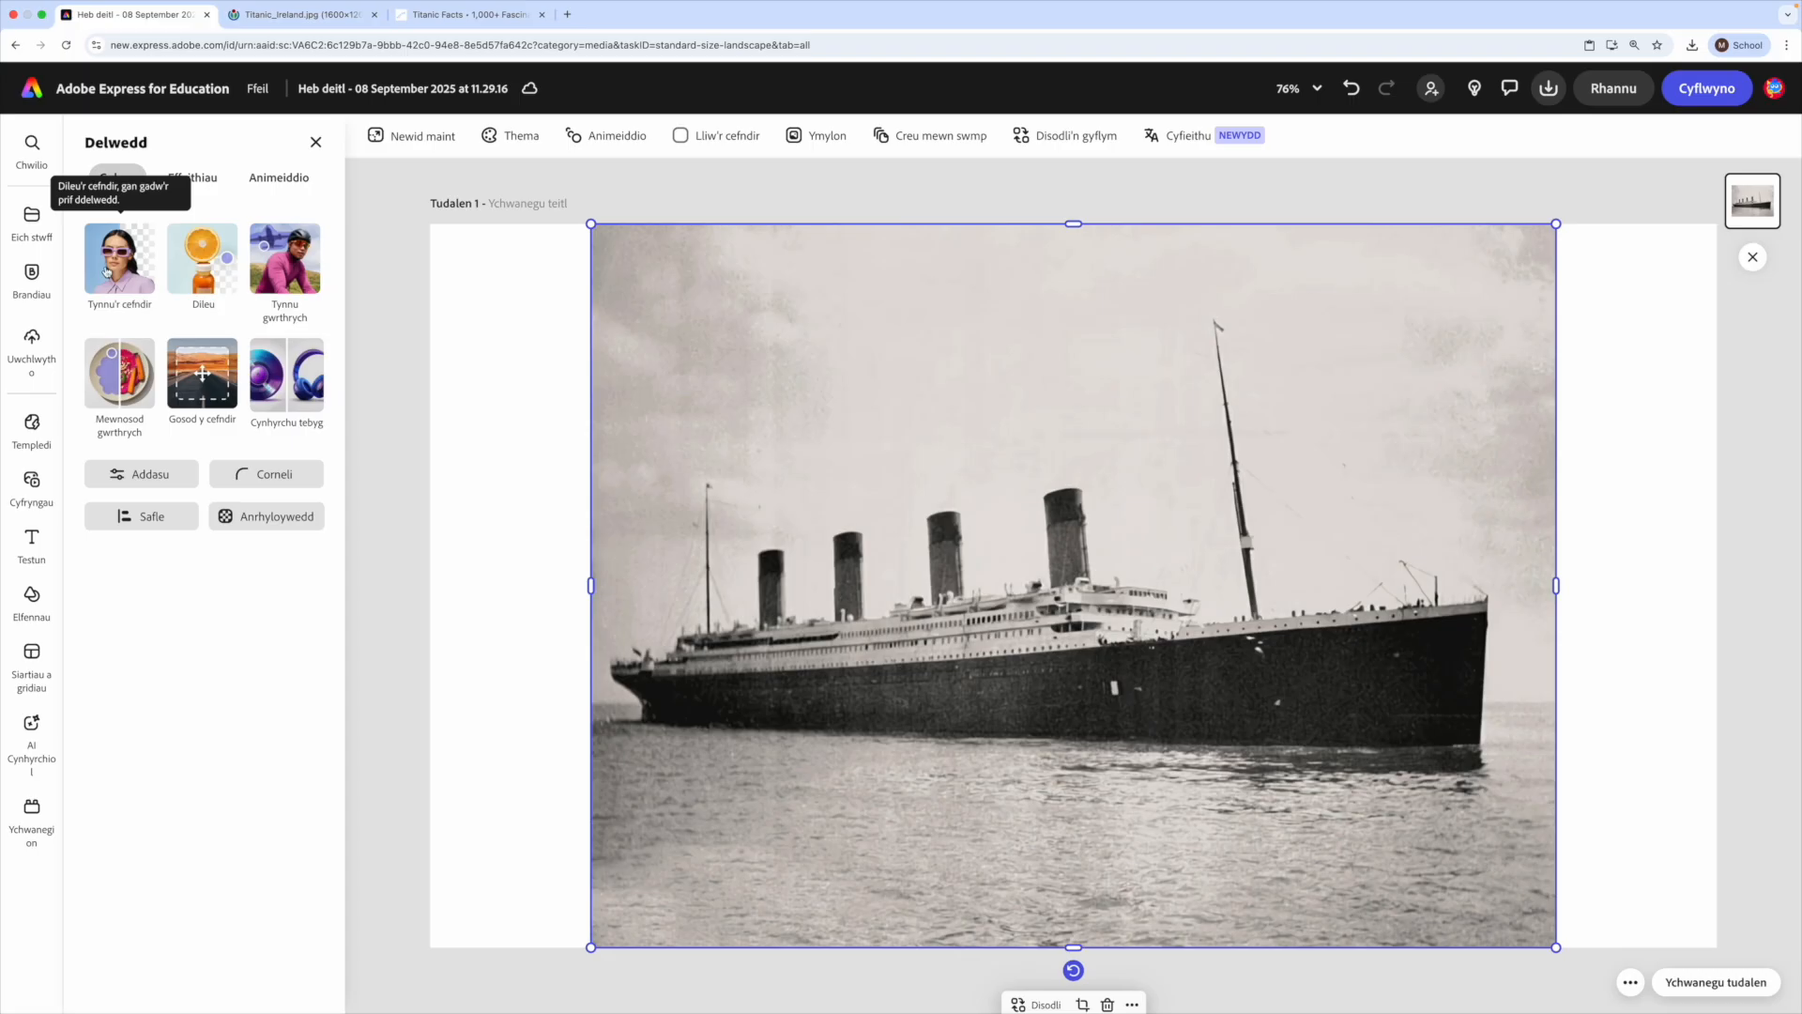
pyautogui.click(170, 347)
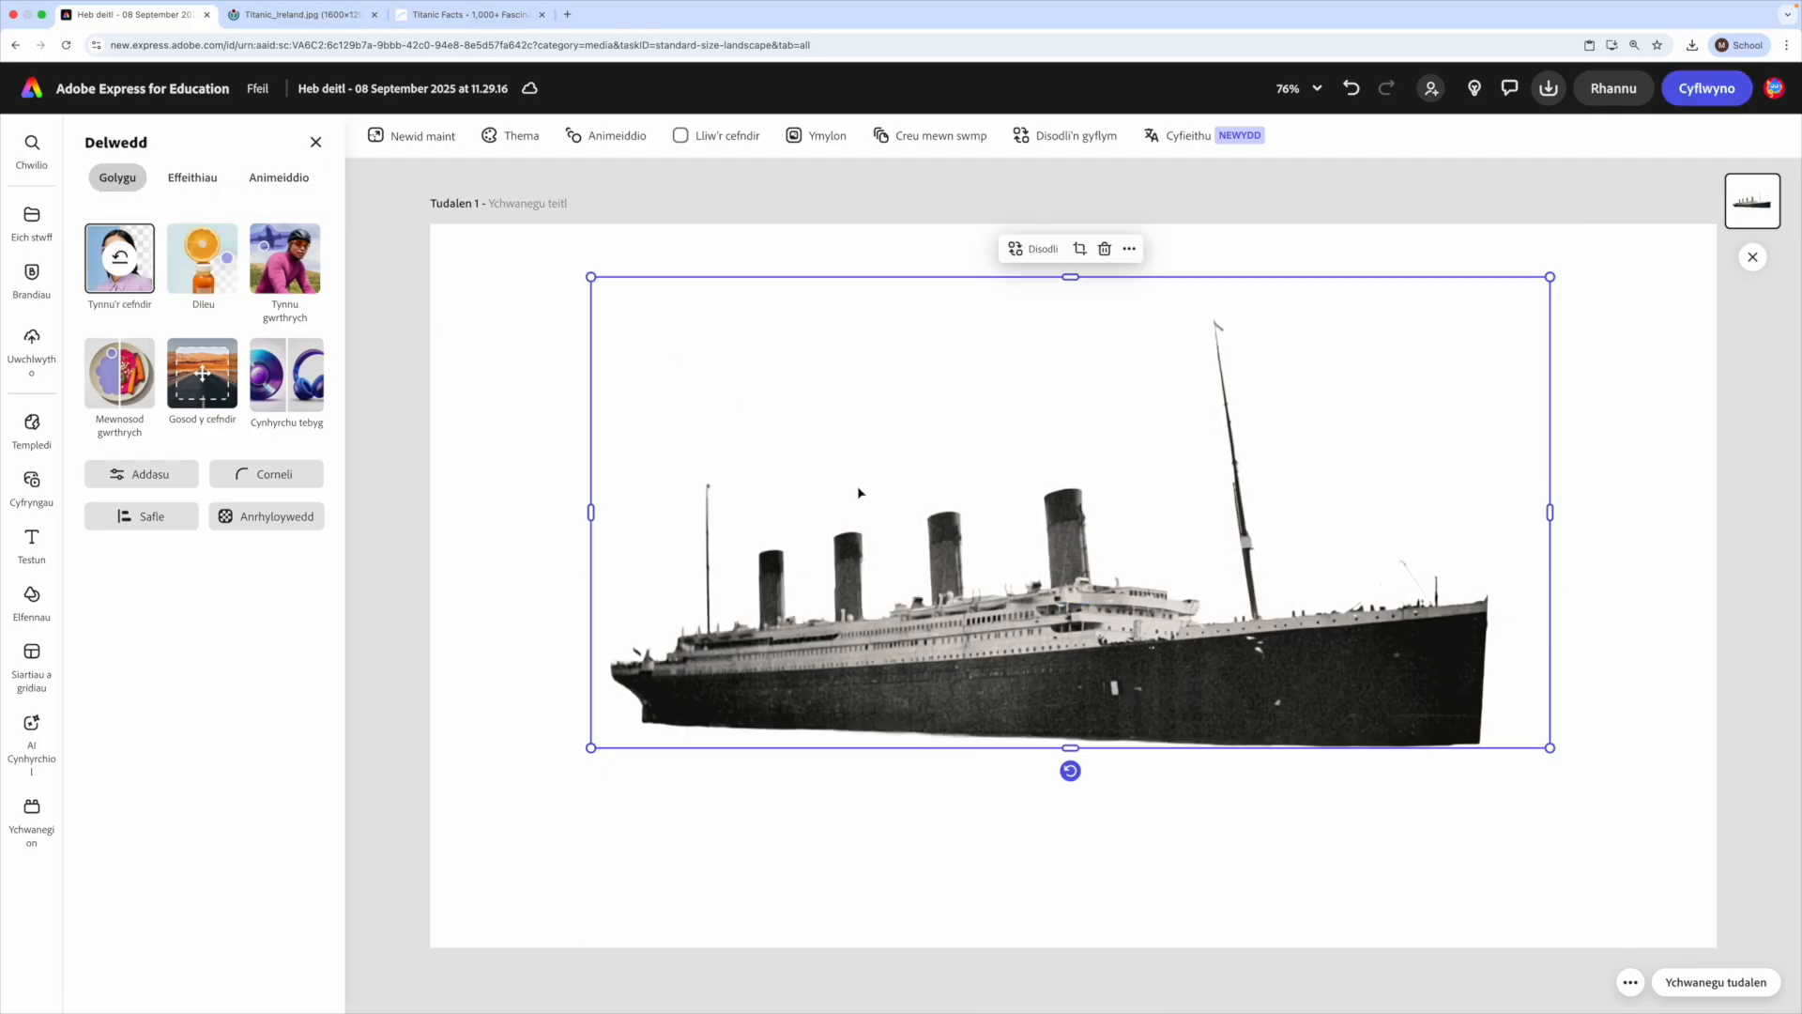
pyautogui.click(482, 546)
pyautogui.moveTo(1096, 647); pyautogui.dragTo(922, 655)
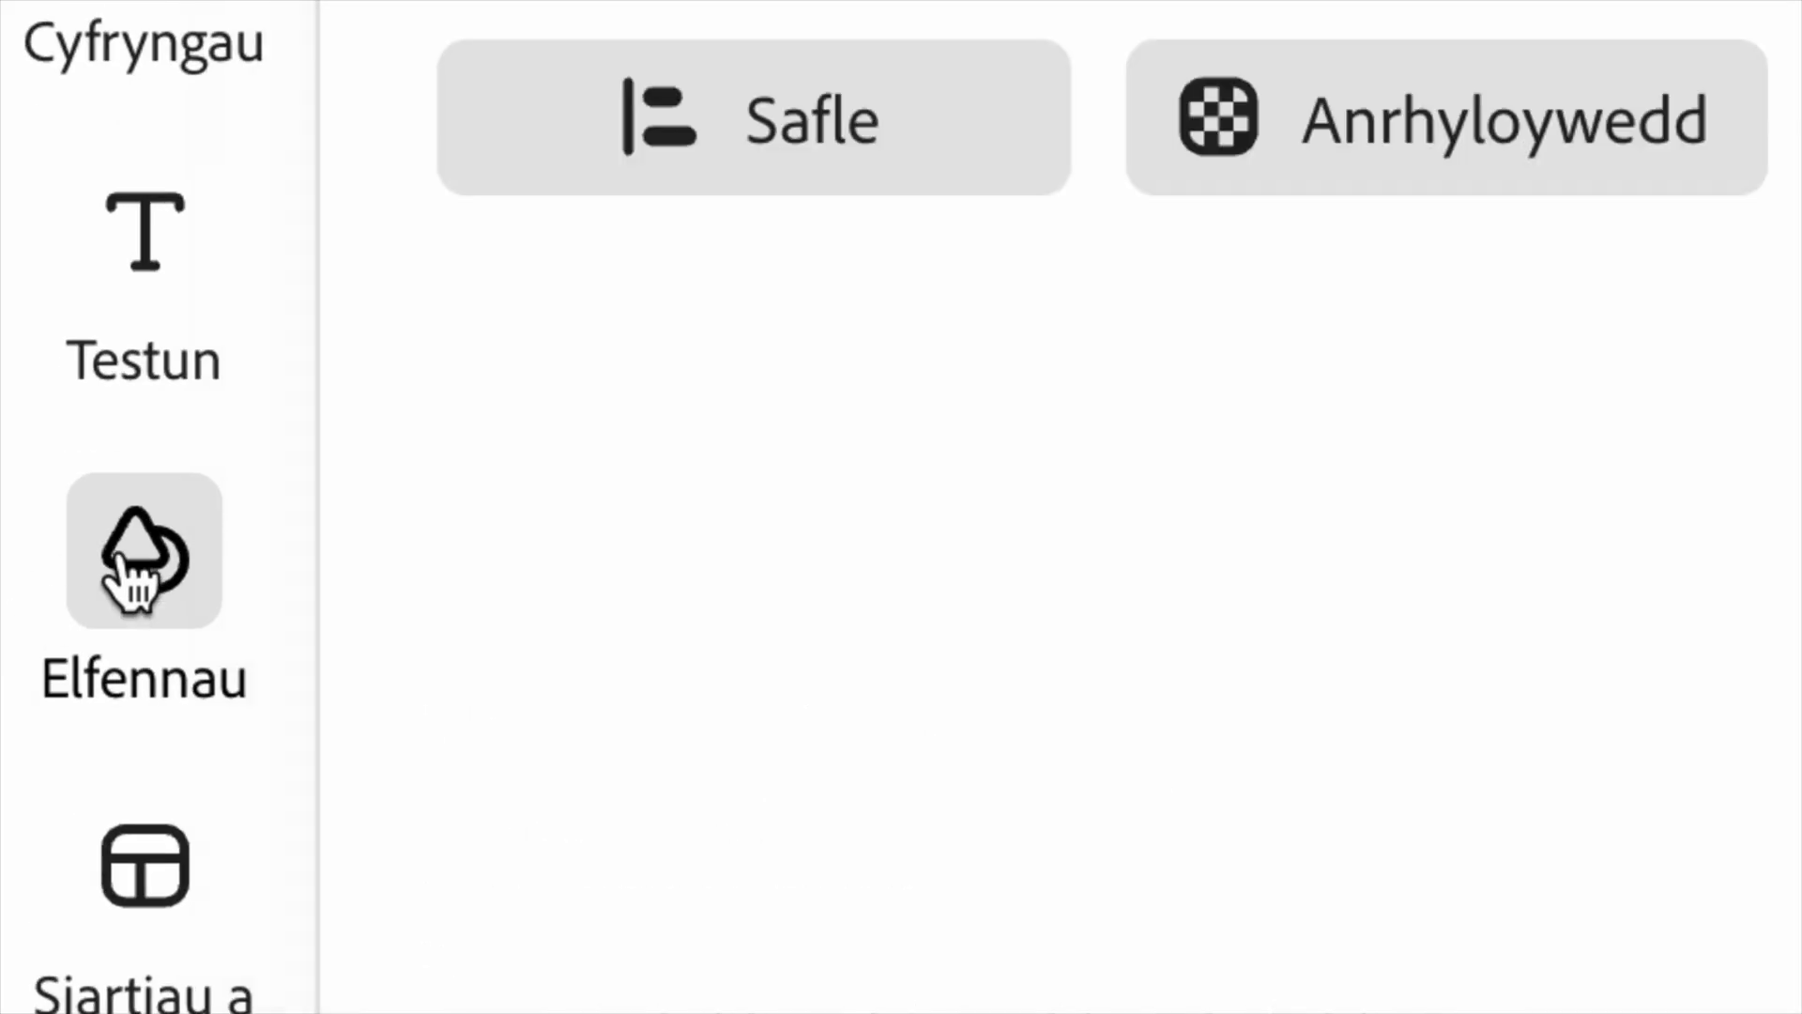
# - Search the background elements for "water"
pyautogui.click(127, 568)
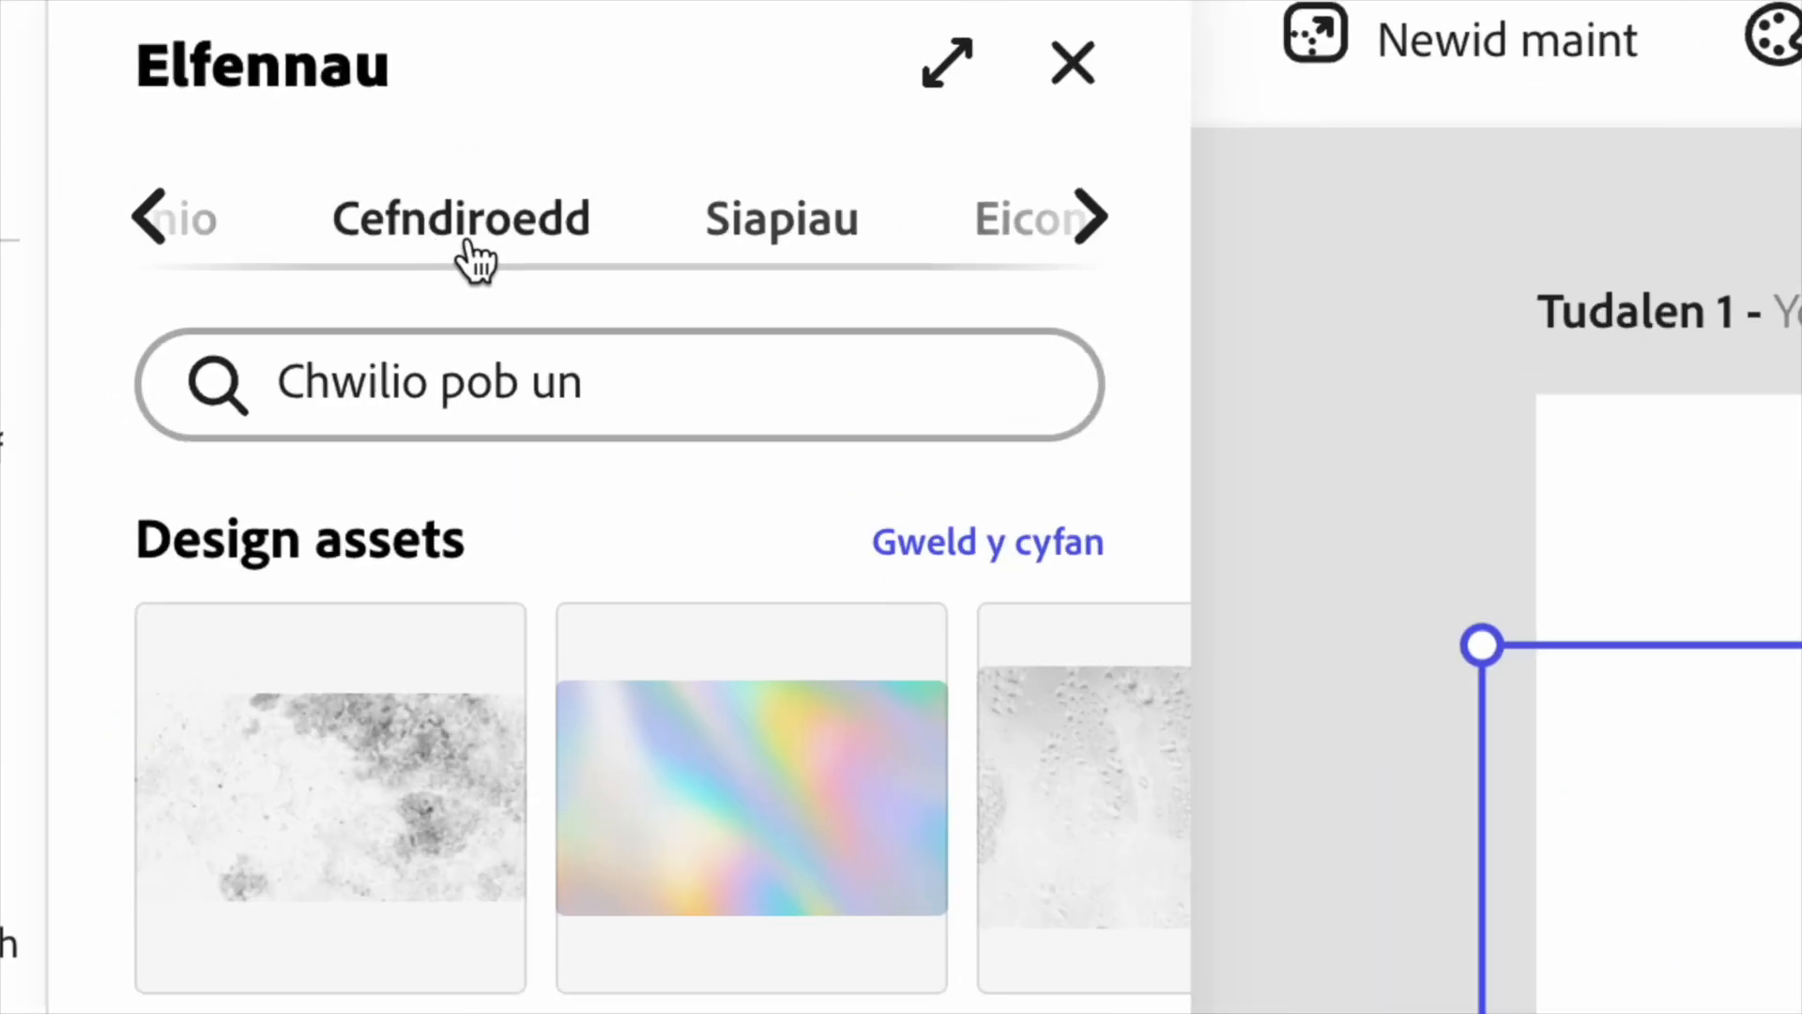
pyautogui.click(167, 184)
pyautogui.click(382, 390)
pyautogui.write('water')
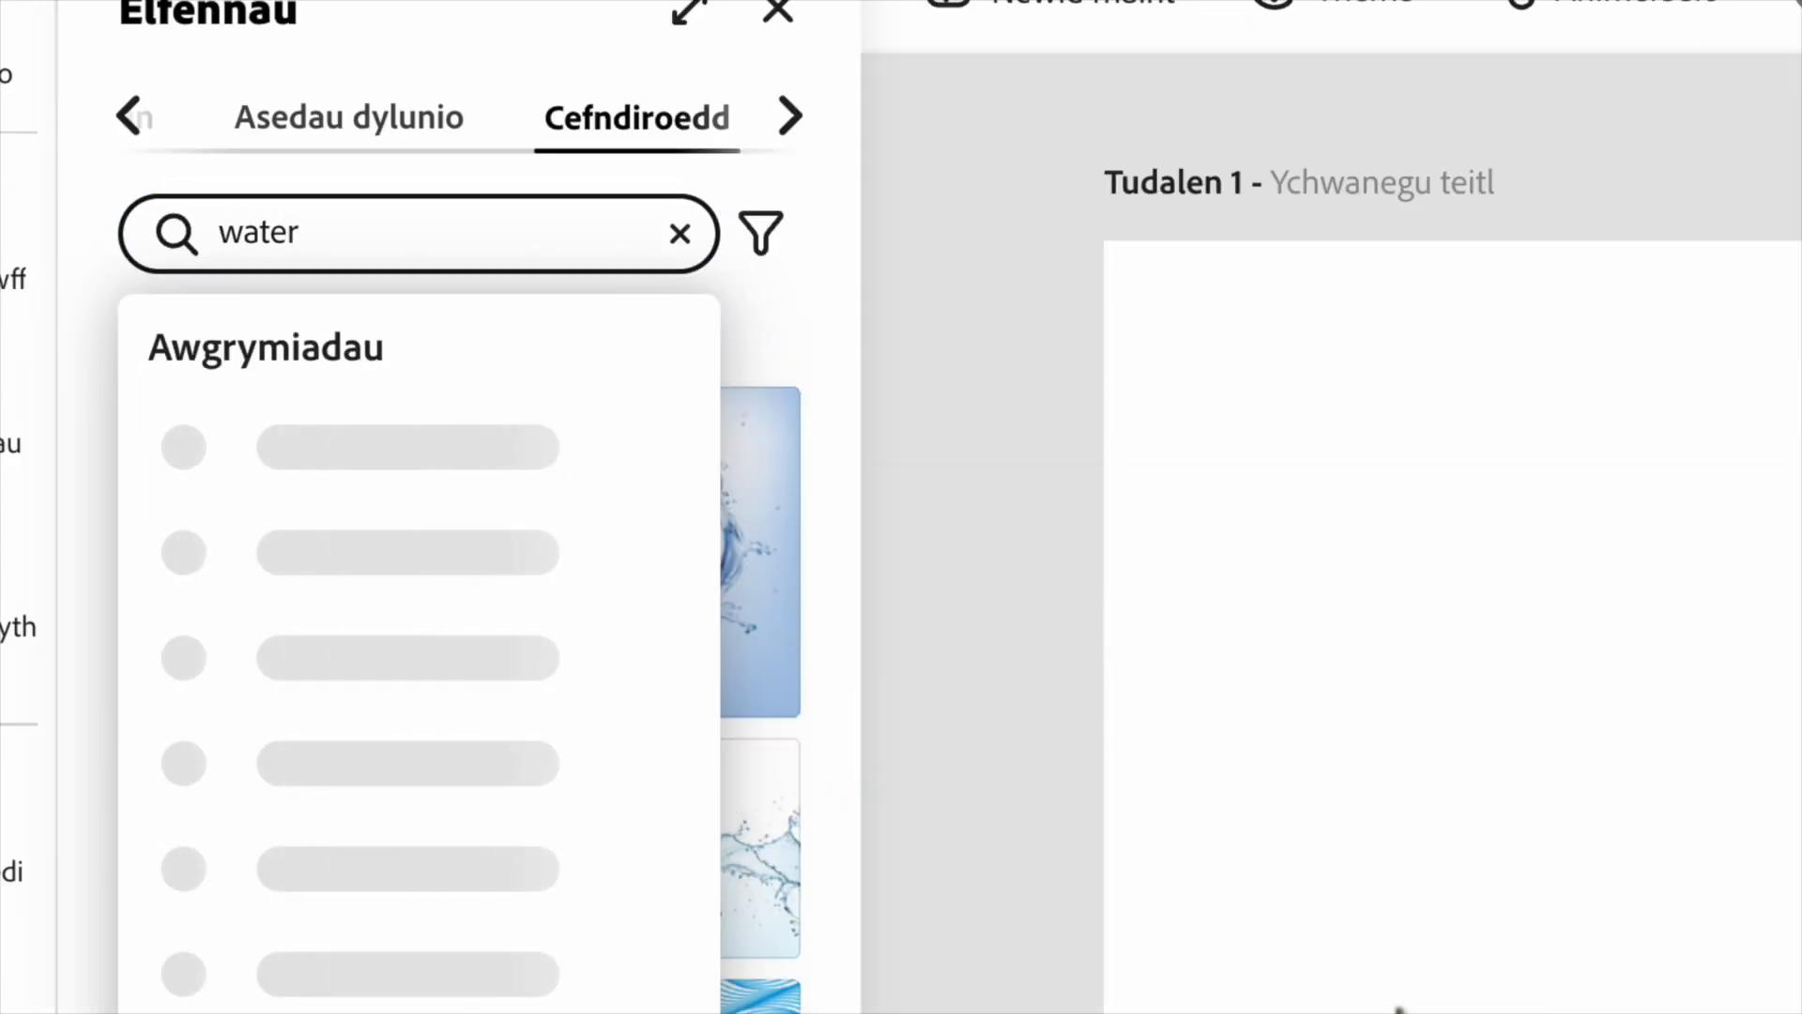
pyautogui.press('Return')
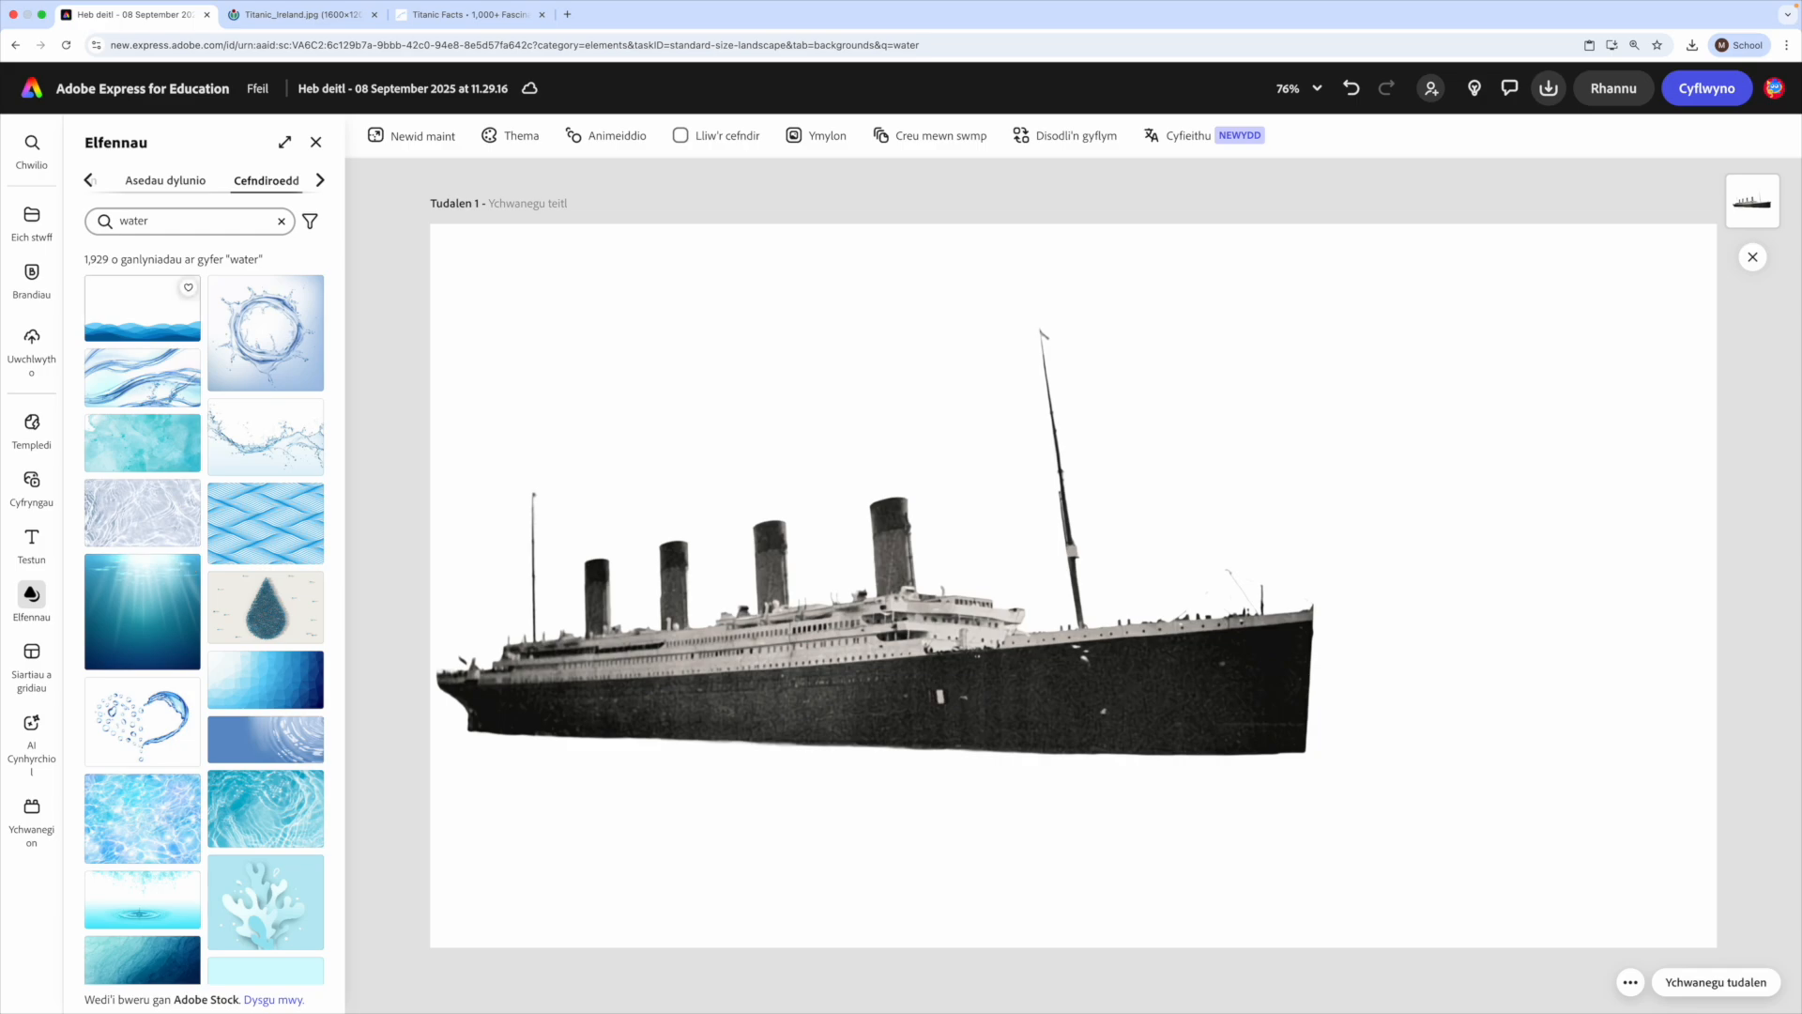
# - Try several water backgrounds behind the ship, including a blue polygon gradient, layered cartoon waves and dark wavy stripes
pyautogui.scroll(-3, 273, 450)
pyautogui.click(266, 391)
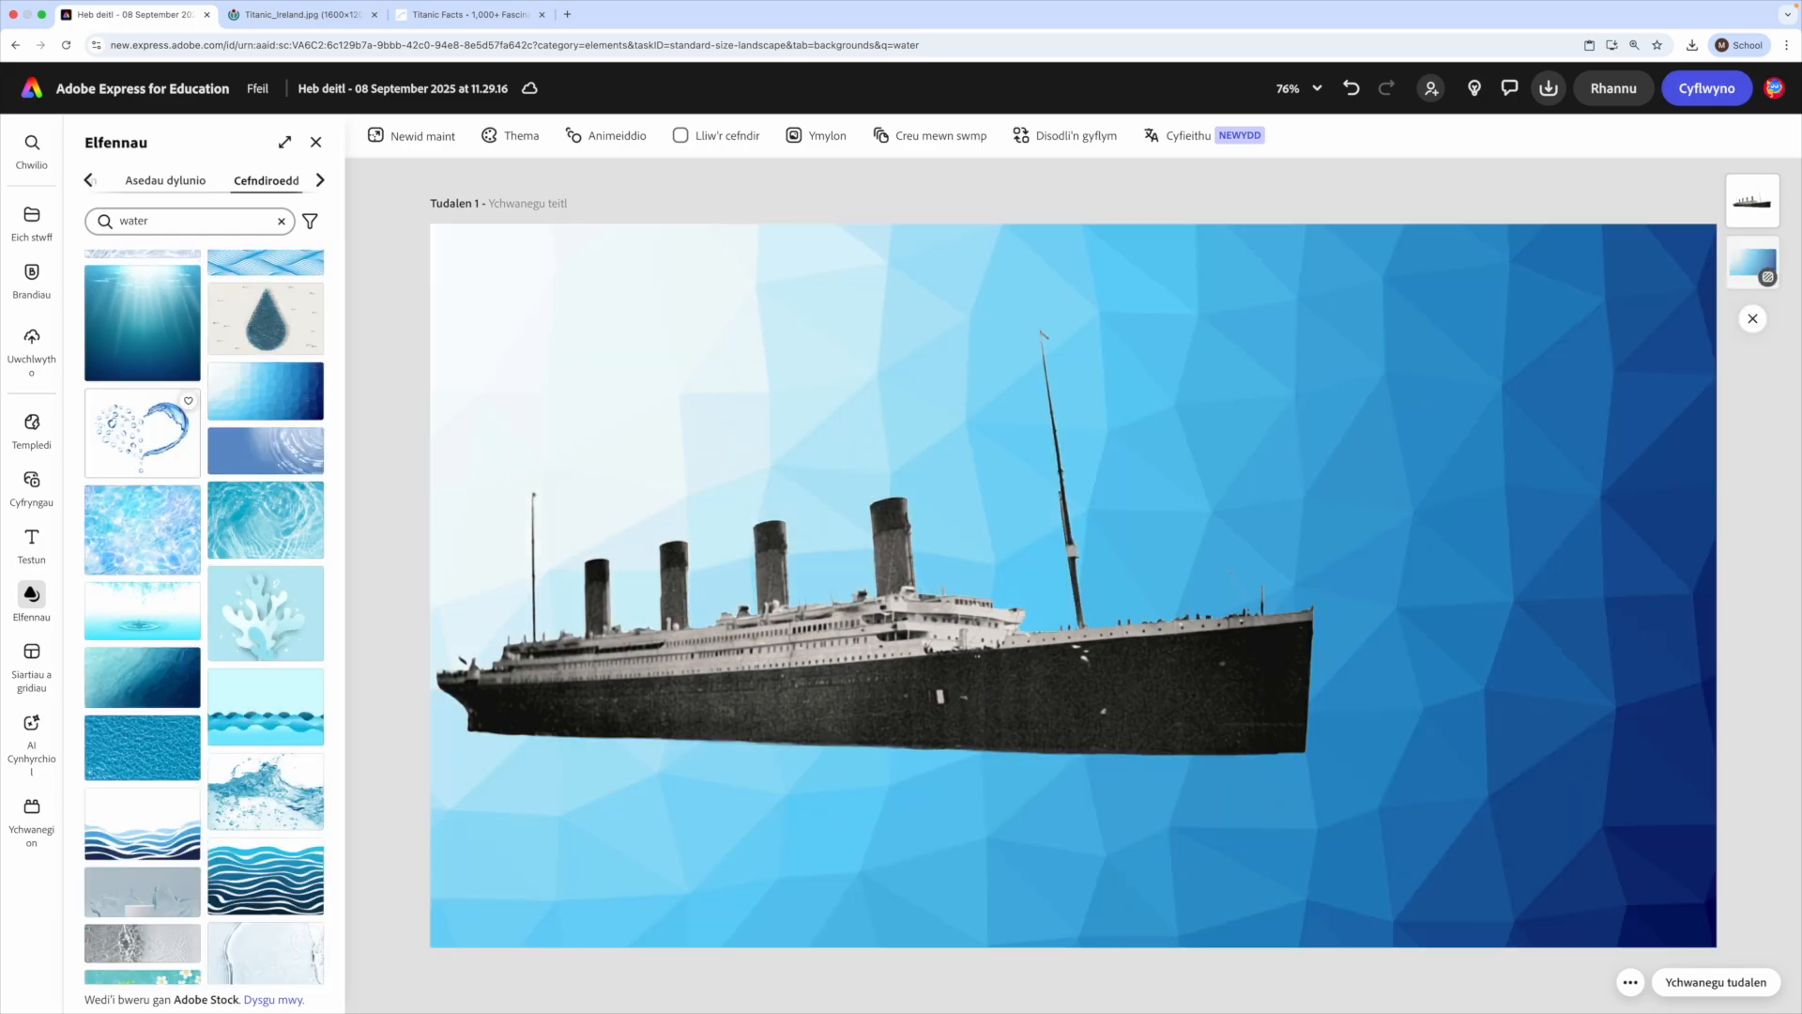
pyautogui.scroll(-2, 266, 391)
pyautogui.click(143, 514)
pyautogui.click(142, 582)
pyautogui.click(265, 542)
pyautogui.scroll(-2, 145, 568)
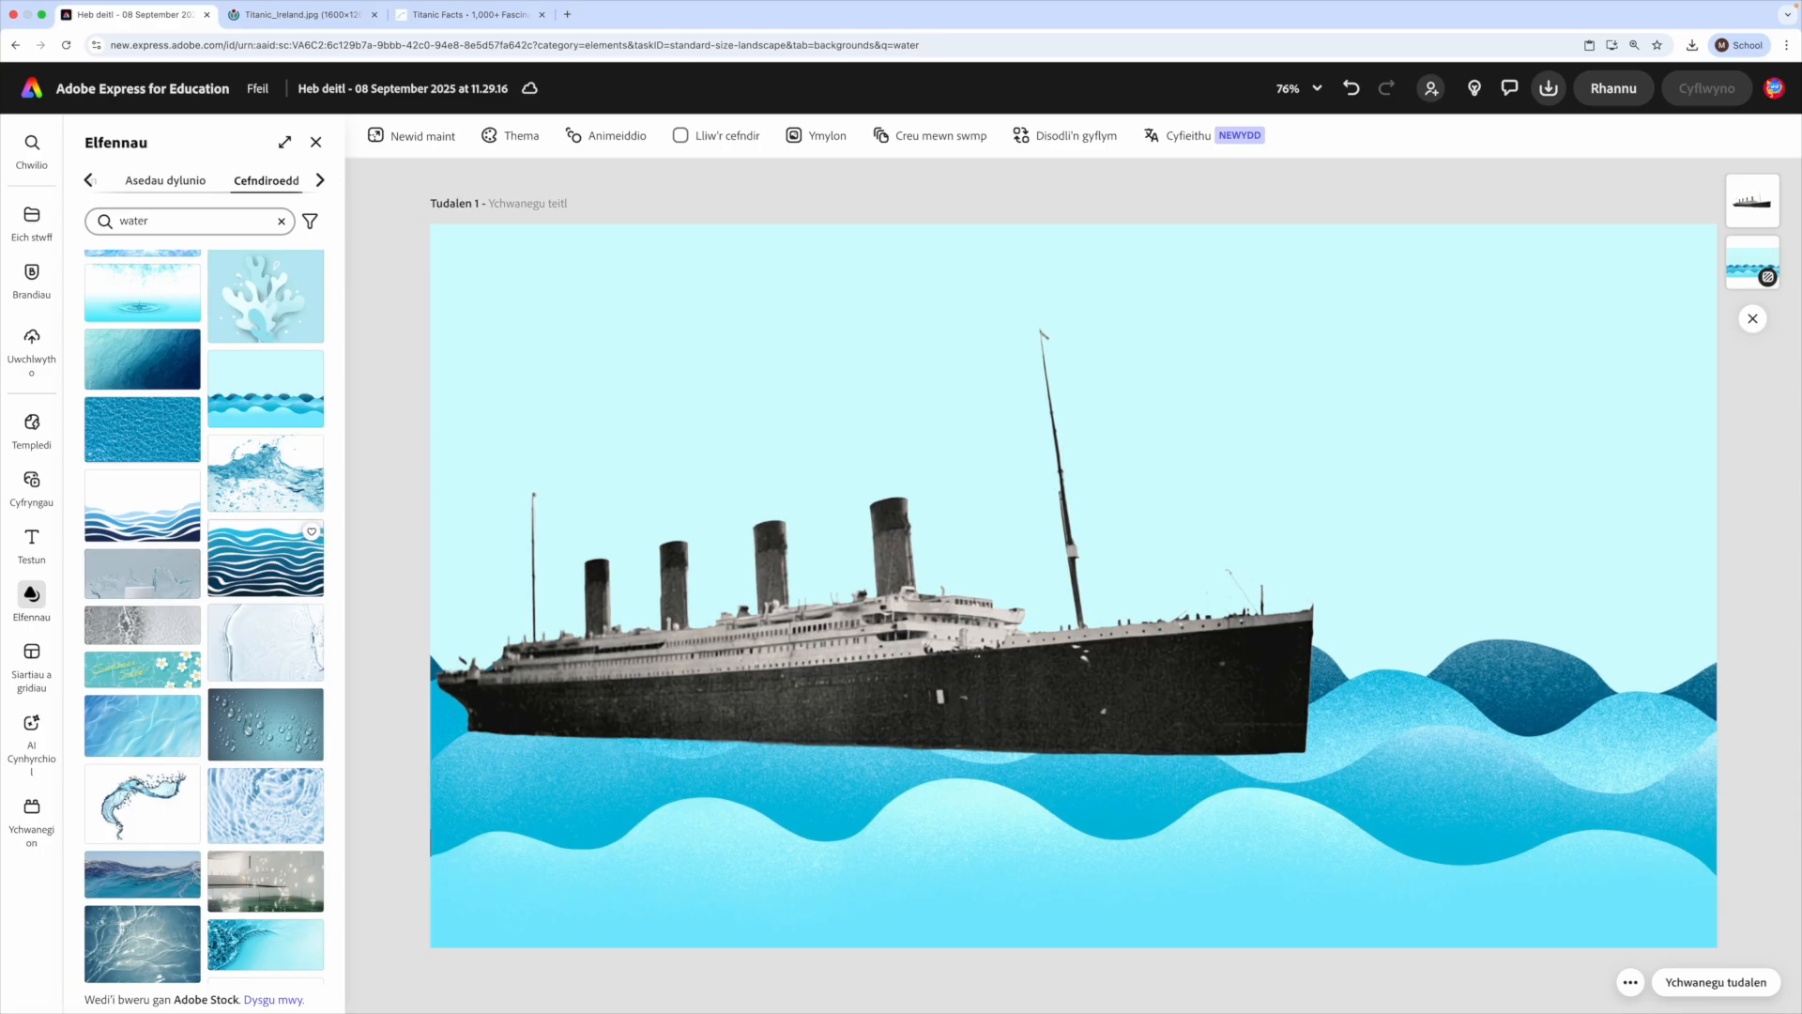
pyautogui.click(265, 558)
# - Apply the turquoise-to-blue layered waves background to the page and move the ship up slightly
pyautogui.scroll(-7, 151, 657)
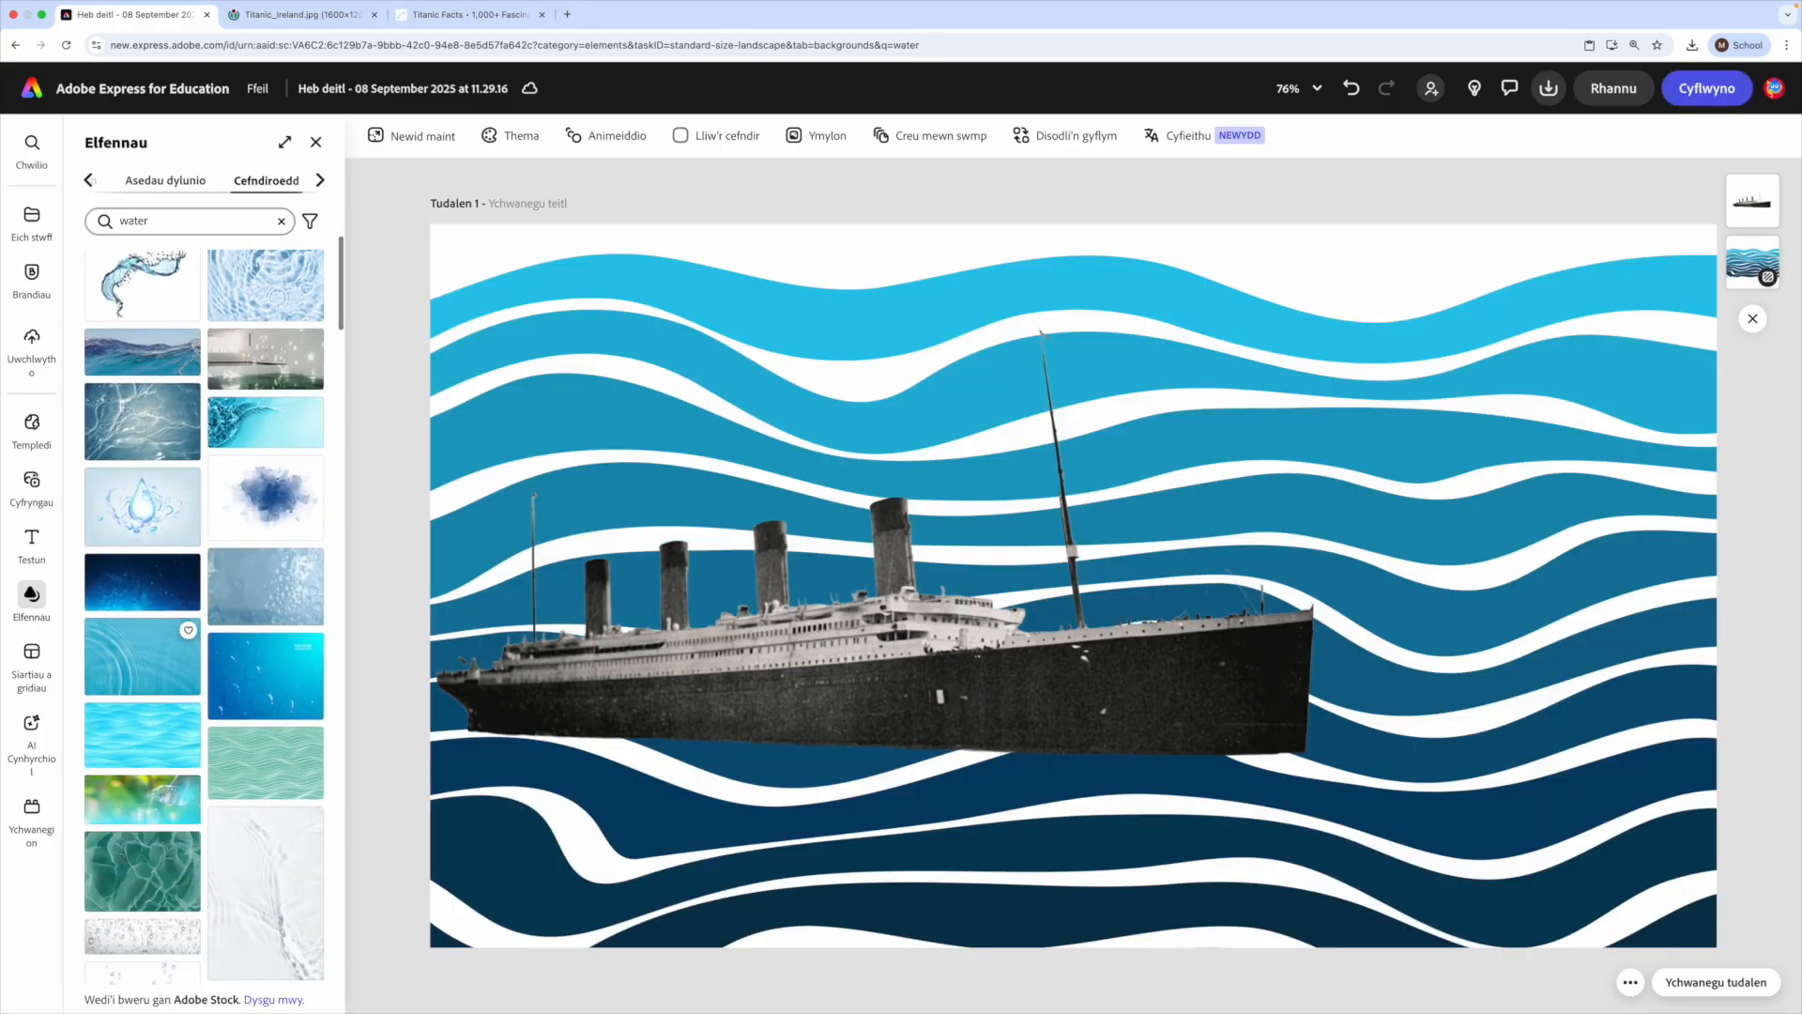
pyautogui.click(143, 656)
pyautogui.click(142, 734)
pyautogui.scroll(-3, 143, 713)
pyautogui.scroll(-9, 143, 696)
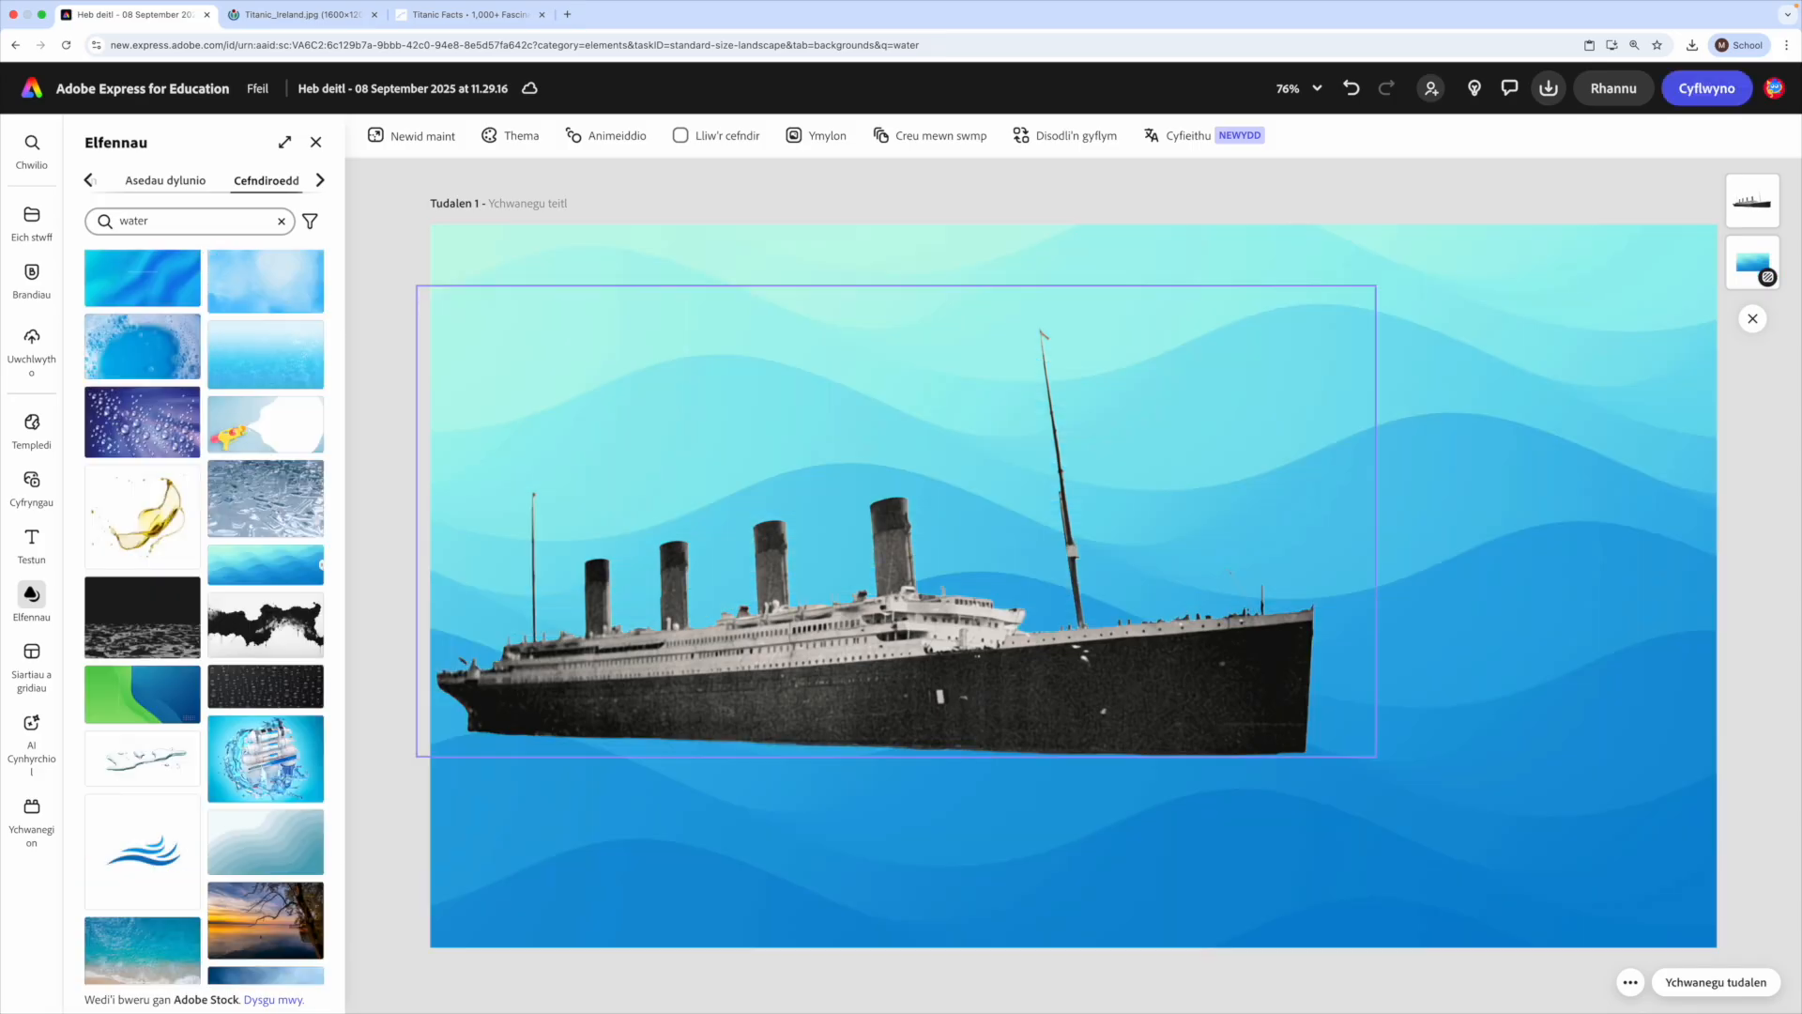
pyautogui.moveTo(940, 672); pyautogui.dragTo(944, 645)
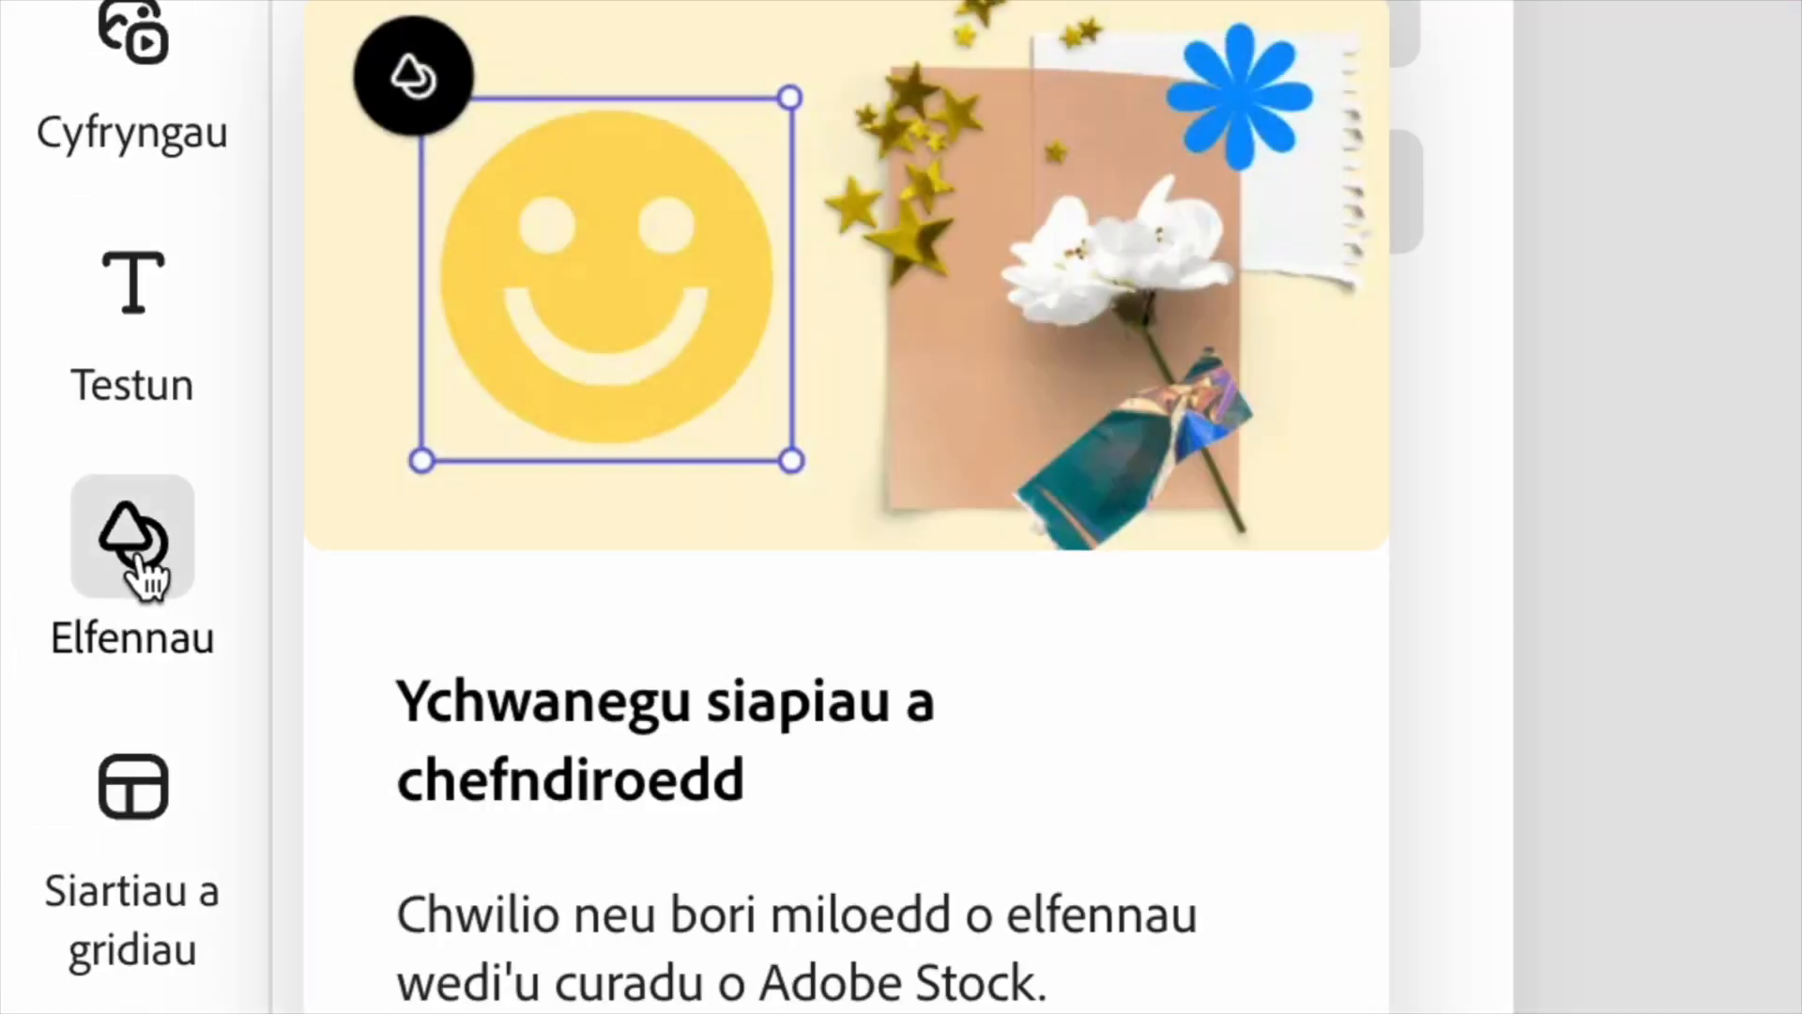
# - Search the design assets for "waves"
pyautogui.click(33, 603)
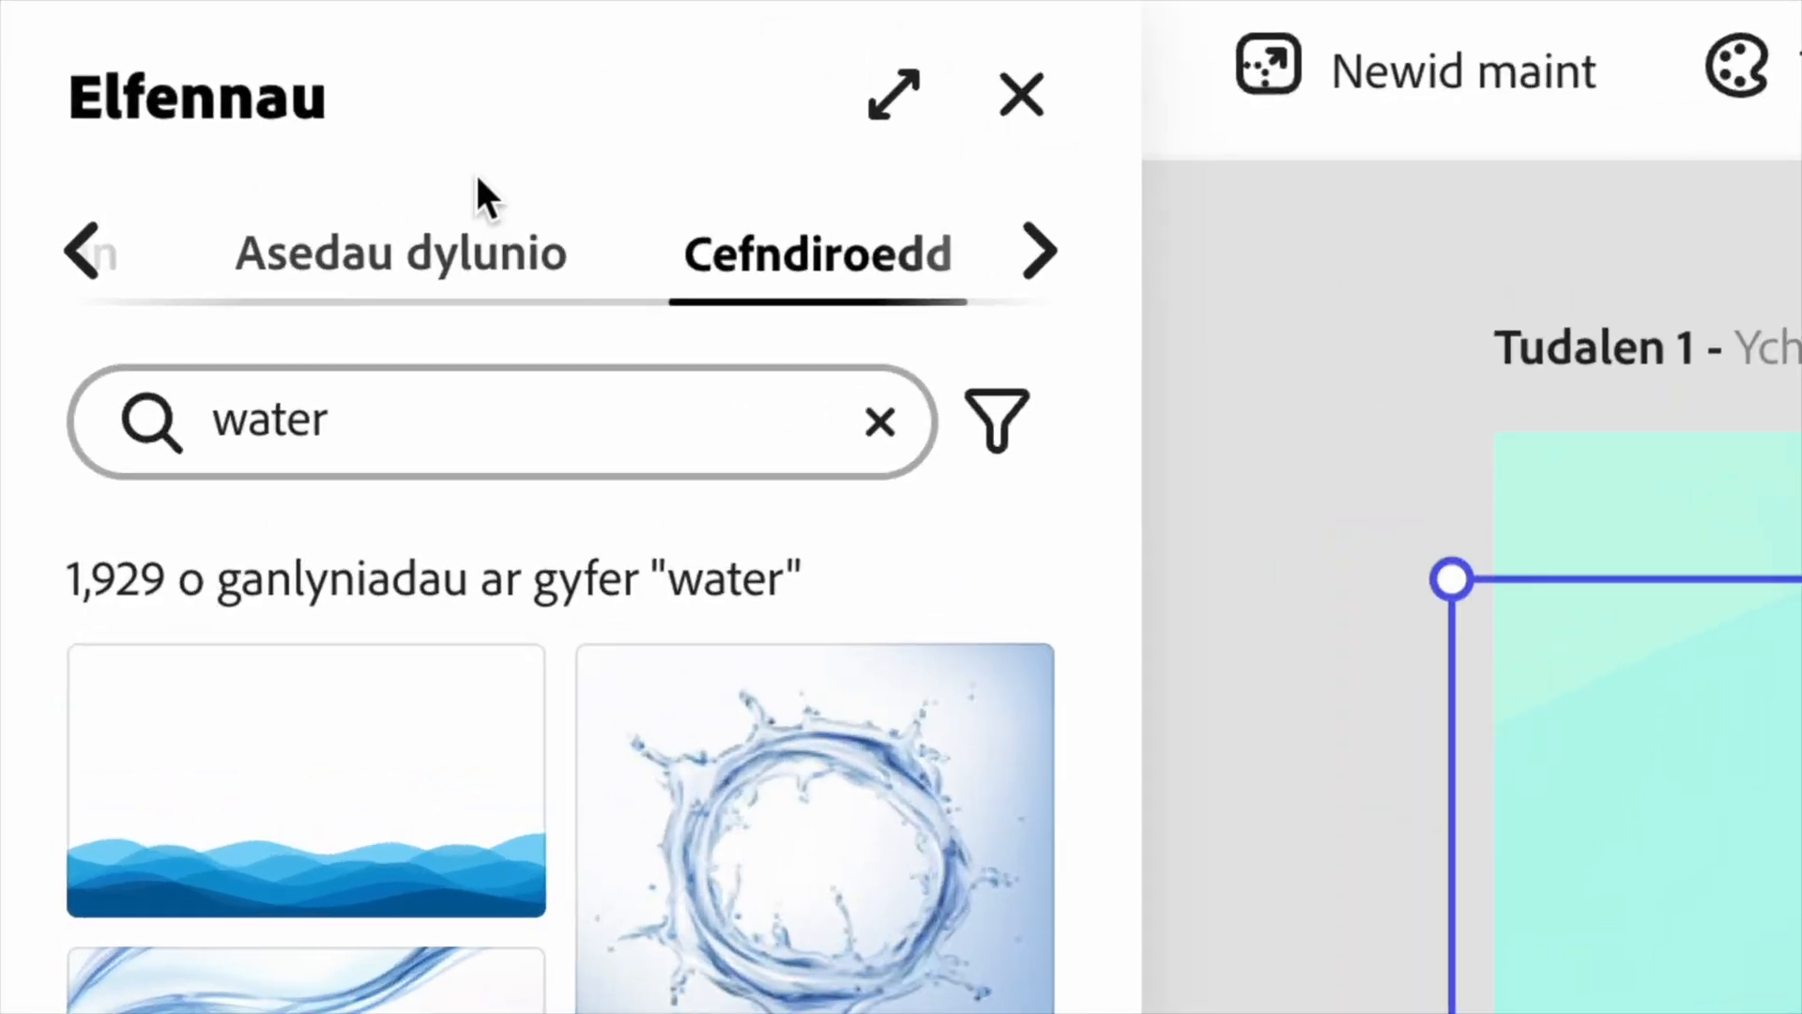
pyautogui.click(498, 281)
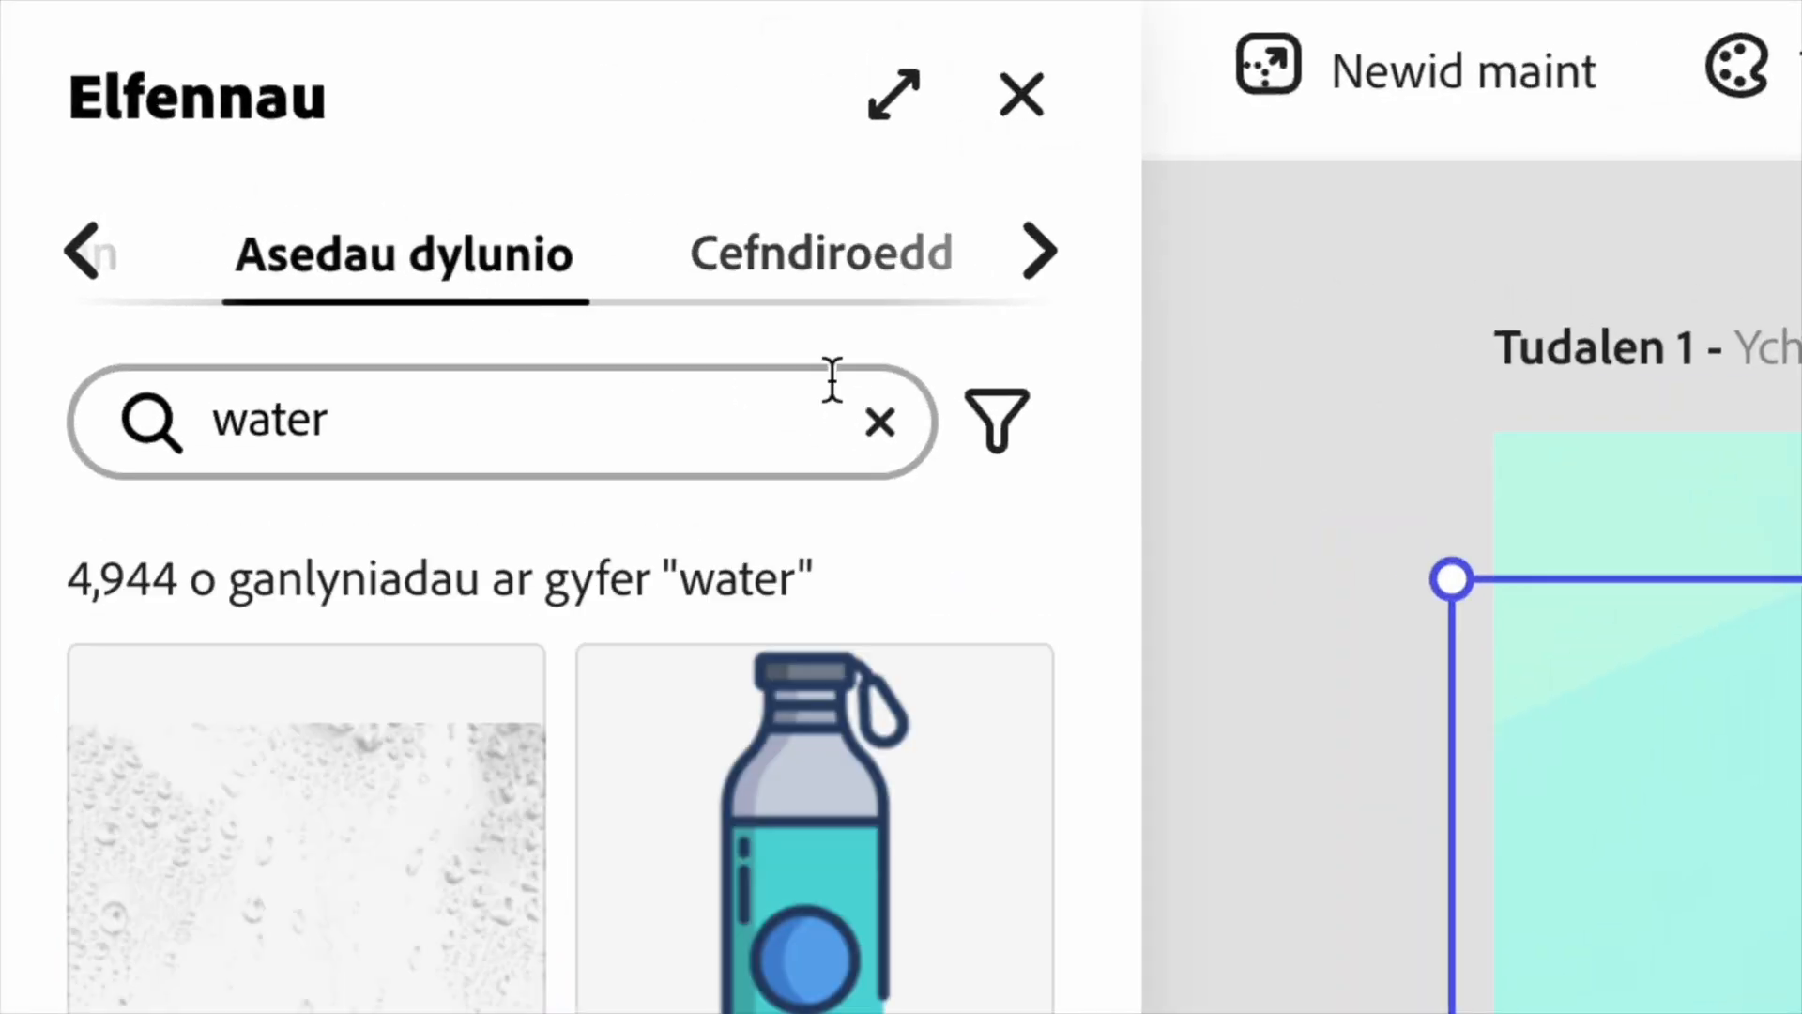
pyautogui.click(873, 427)
pyautogui.write('waves')
pyautogui.press('Return')
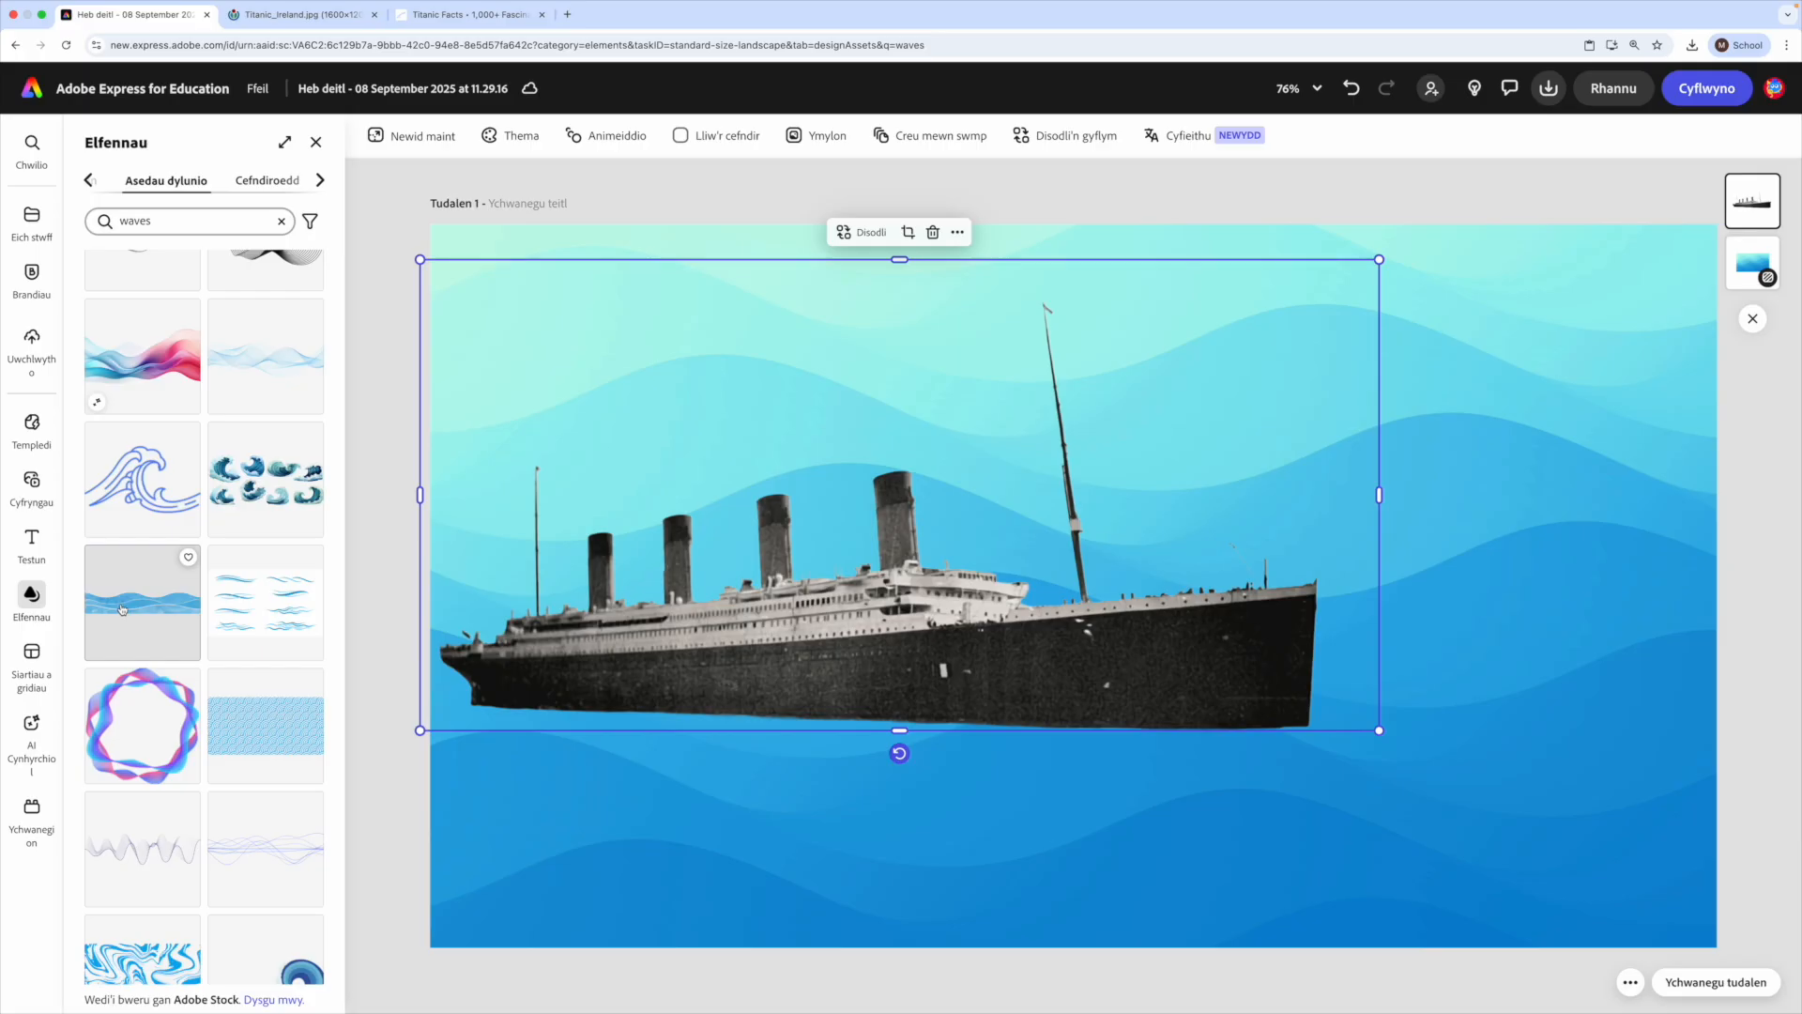
# - Add the blue watercolour waves with white outlines and enlarge them to span the full width of the page's bottom
pyautogui.click(210, 439)
pyautogui.click(1145, 583)
pyautogui.moveTo(1145, 584); pyautogui.dragTo(691, 729)
pyautogui.moveTo(813, 769); pyautogui.dragTo(1746, 942)
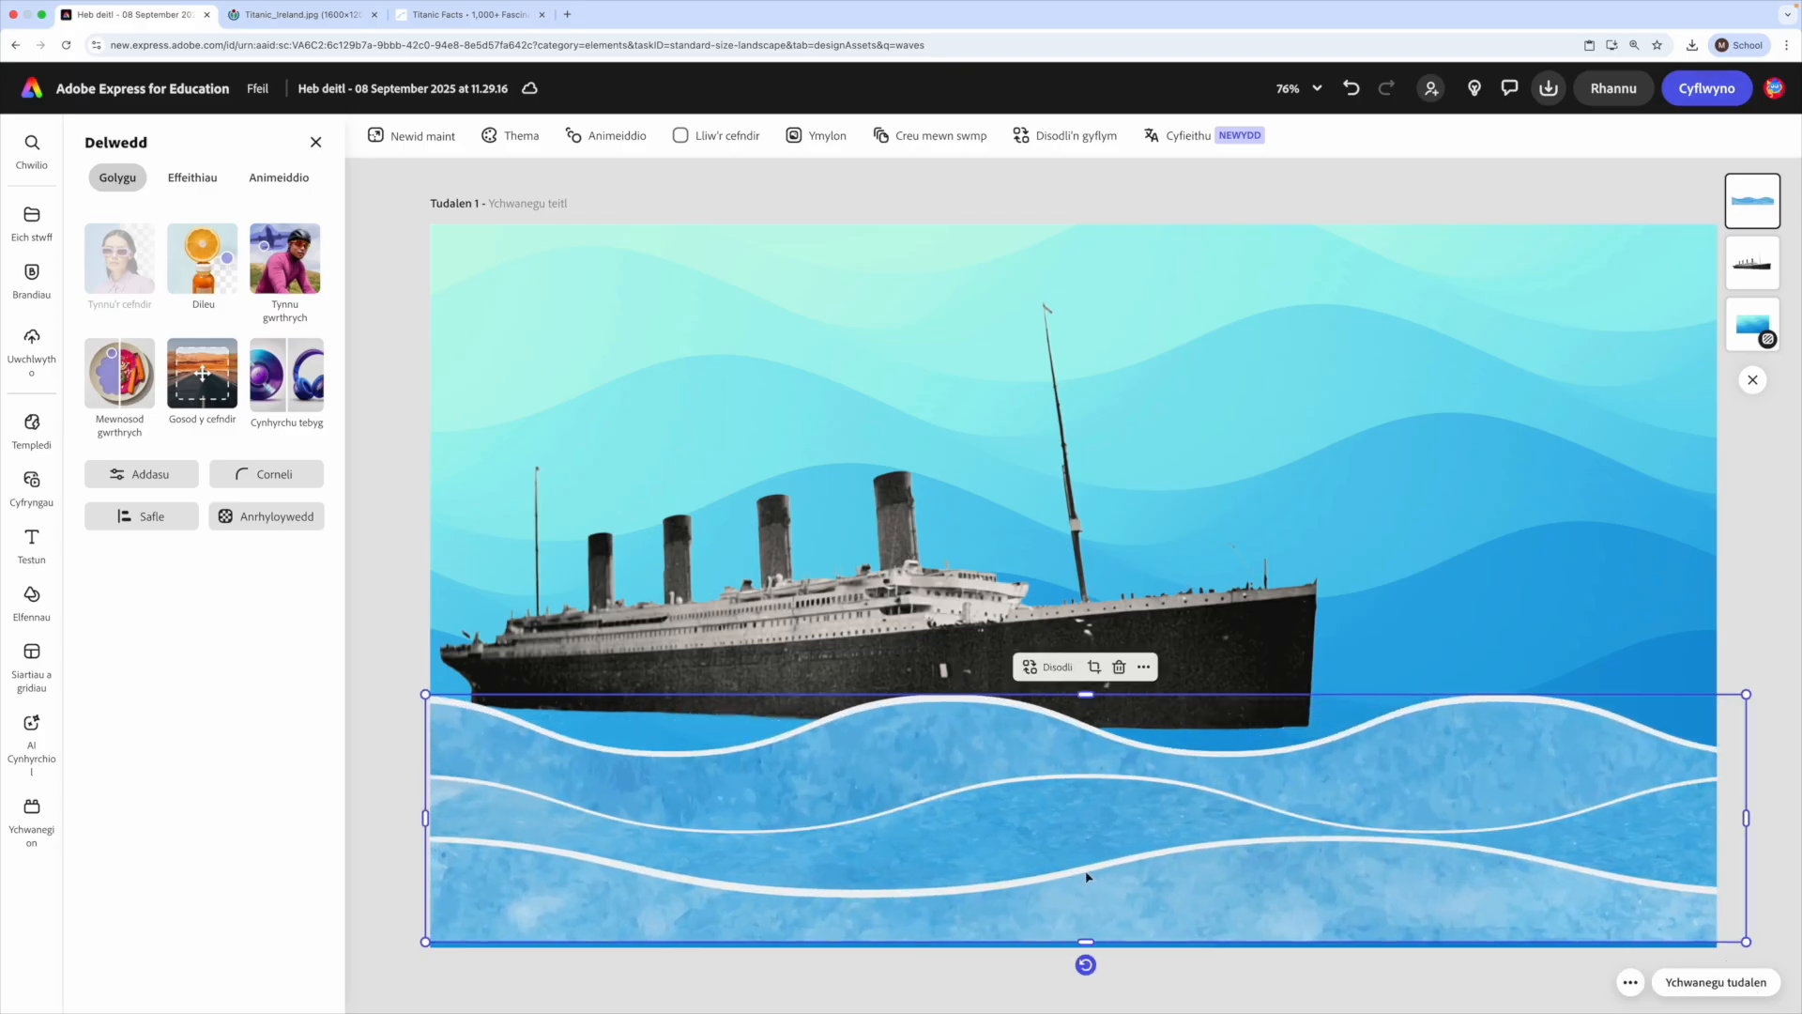
pyautogui.moveTo(1176, 843)
pyautogui.mouseDown()
pyautogui.moveTo(1173, 872)
pyautogui.moveTo(1155, 752)
pyautogui.moveTo(1166, 856)
pyautogui.mouseUp()
# - Move the ship down so the lower part of its hull sits behind the waves
pyautogui.click(848, 576)
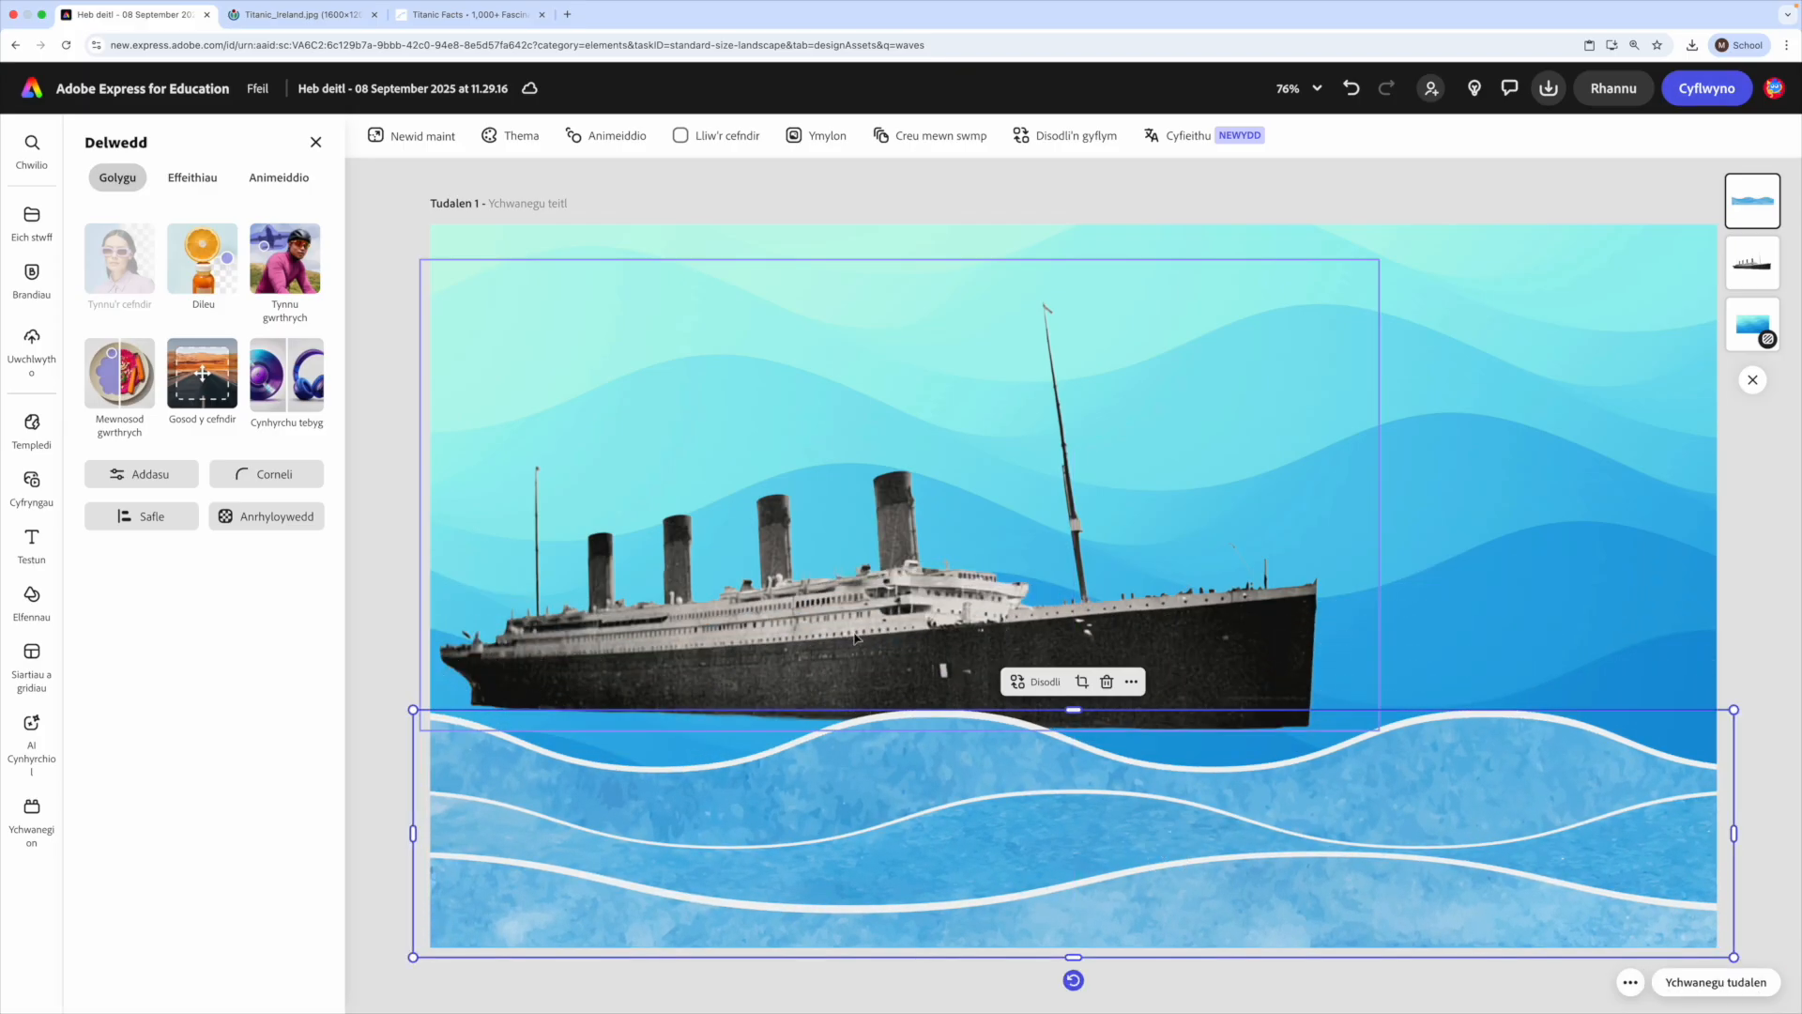
pyautogui.moveTo(847, 577); pyautogui.dragTo(807, 635)
pyautogui.moveTo(922, 683)
pyautogui.mouseDown()
pyautogui.moveTo(905, 676)
pyautogui.moveTo(952, 676)
pyautogui.mouseUp()
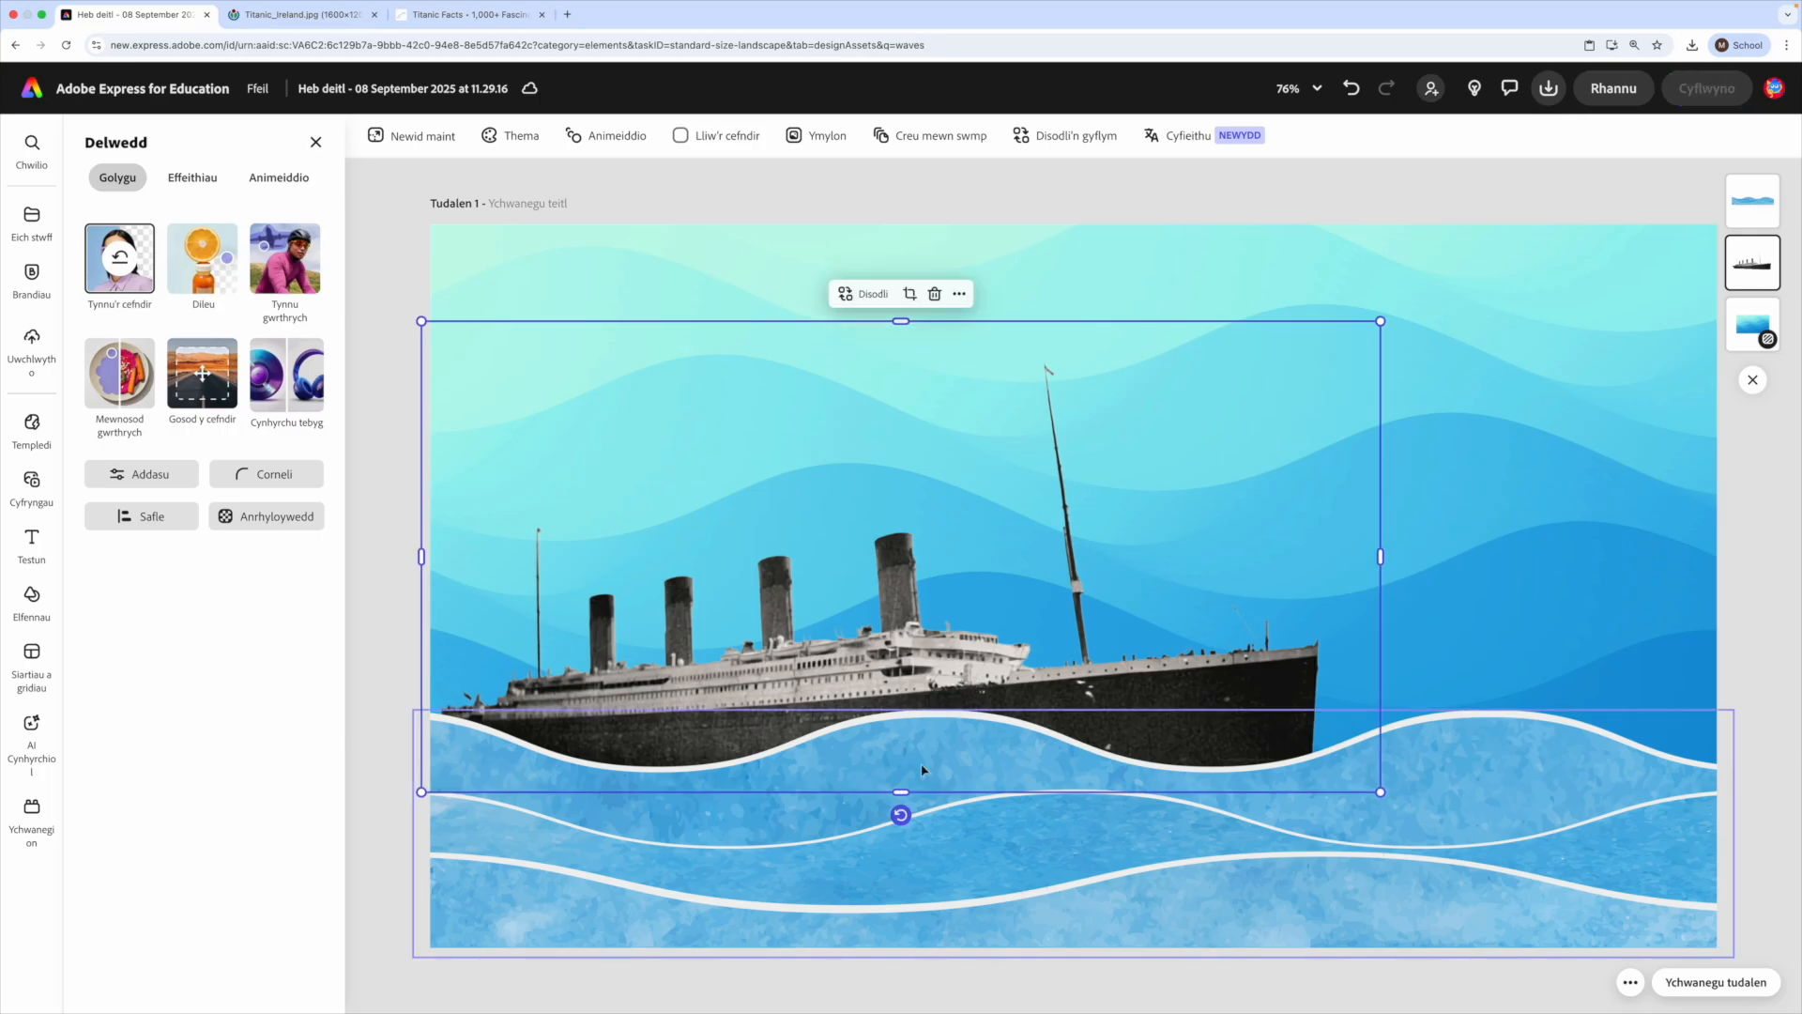
# - Tilt the ship slightly clockwise, move it across the waves and return it to the left side of the page
pyautogui.moveTo(900, 814)
pyautogui.mouseDown()
pyautogui.moveTo(845, 809)
pyautogui.moveTo(918, 823)
pyautogui.moveTo(901, 813)
pyautogui.mouseUp()
pyautogui.moveTo(817, 657); pyautogui.dragTo(1200, 658)
pyautogui.moveTo(1271, 799); pyautogui.dragTo(1269, 797)
pyautogui.moveTo(1201, 699); pyautogui.dragTo(826, 719)
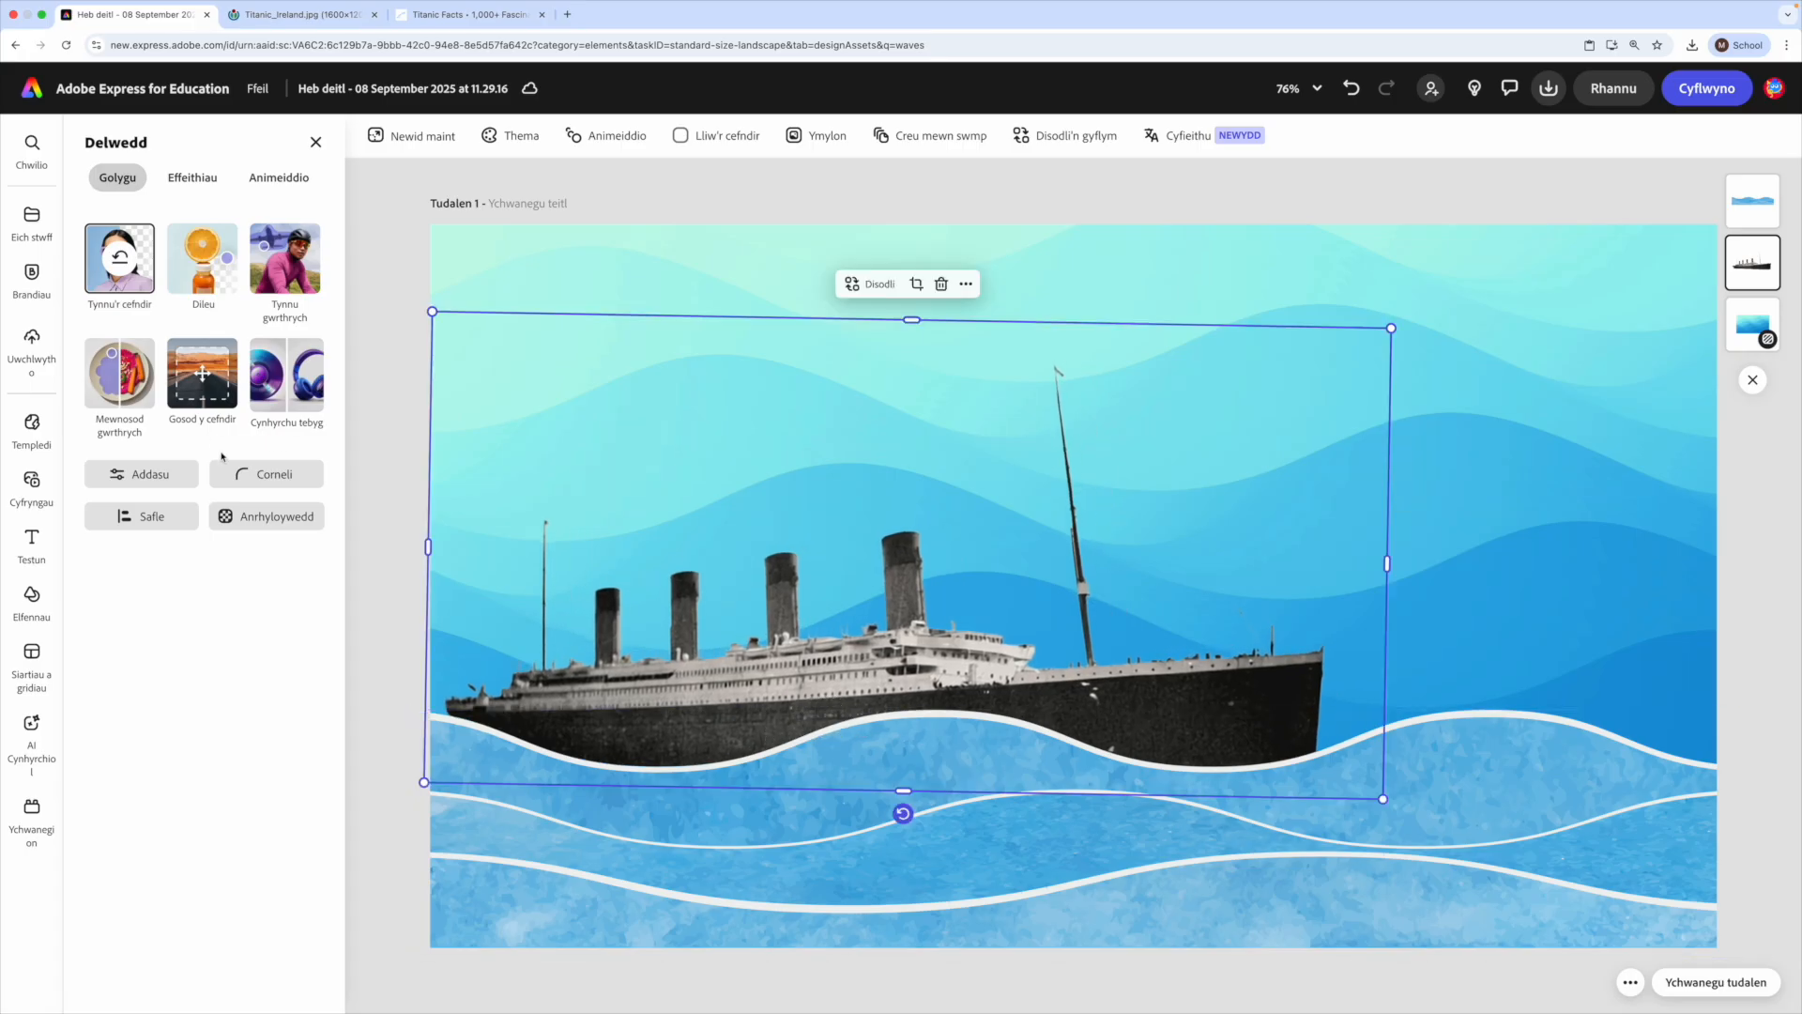
# - Try the Sorbet and Llechi duotones on the cut-out ship and apply the Mahogani one
pyautogui.click(385, 473)
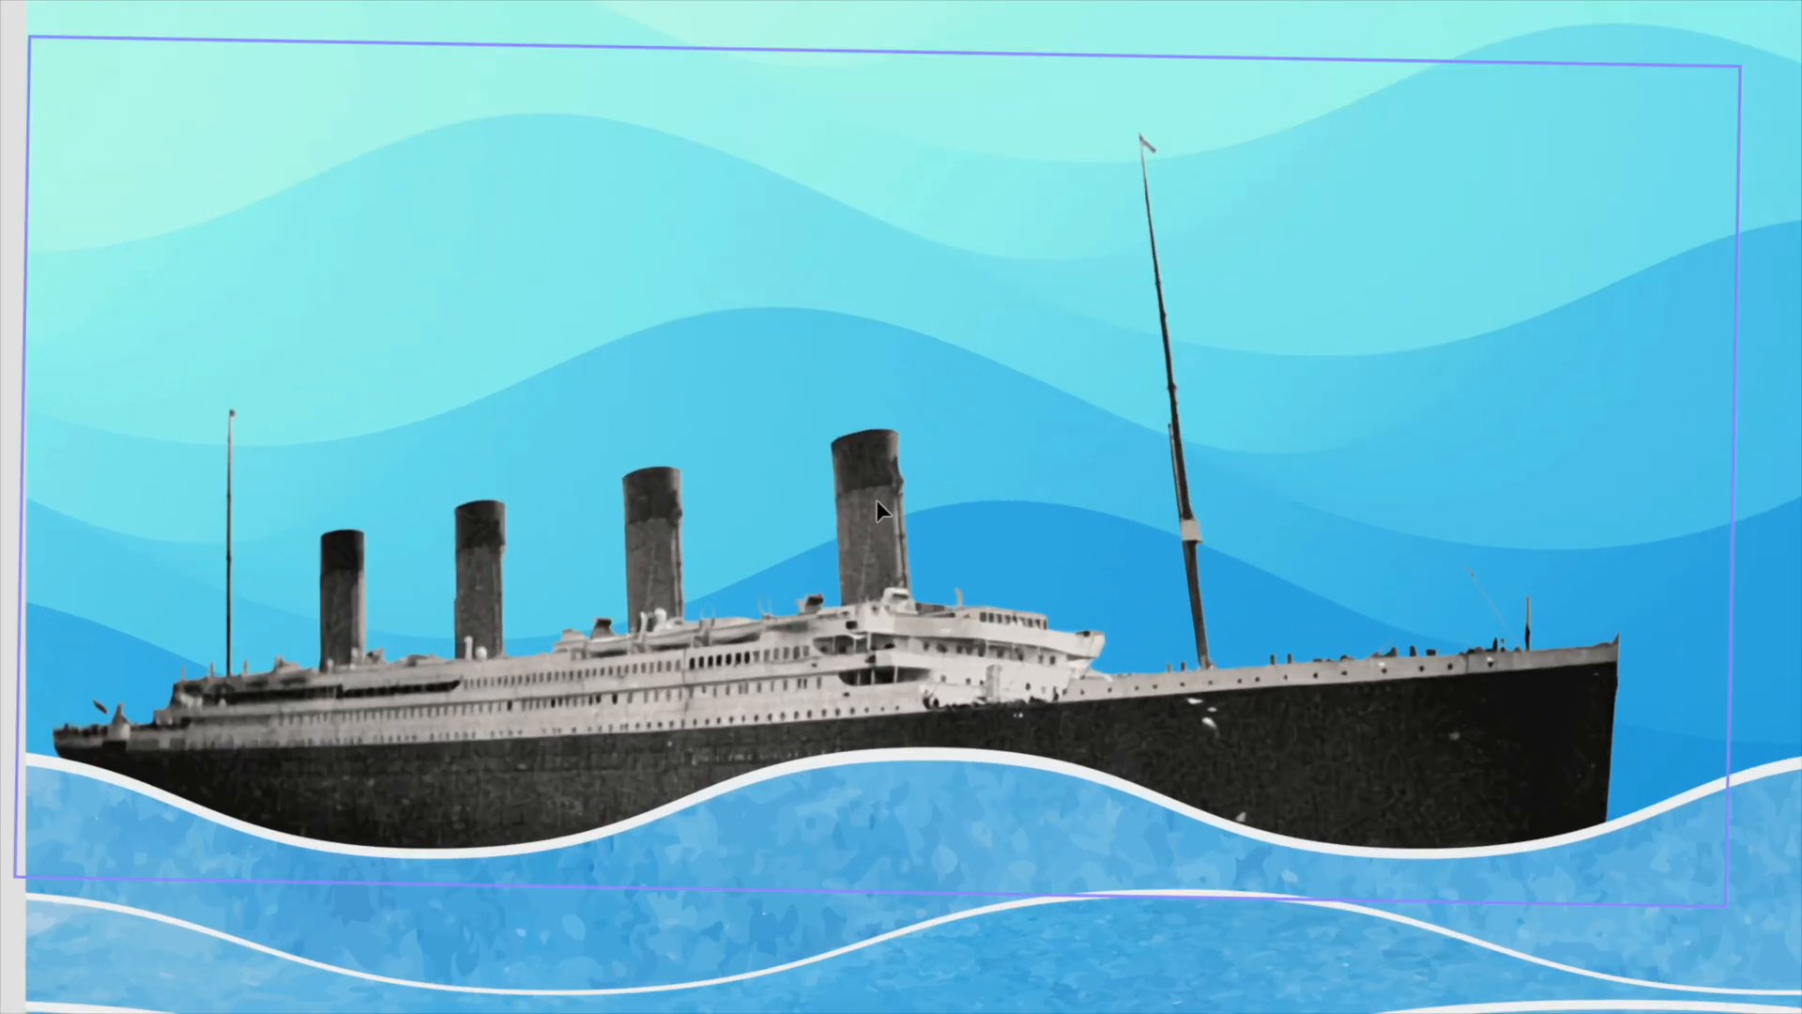
pyautogui.click(906, 571)
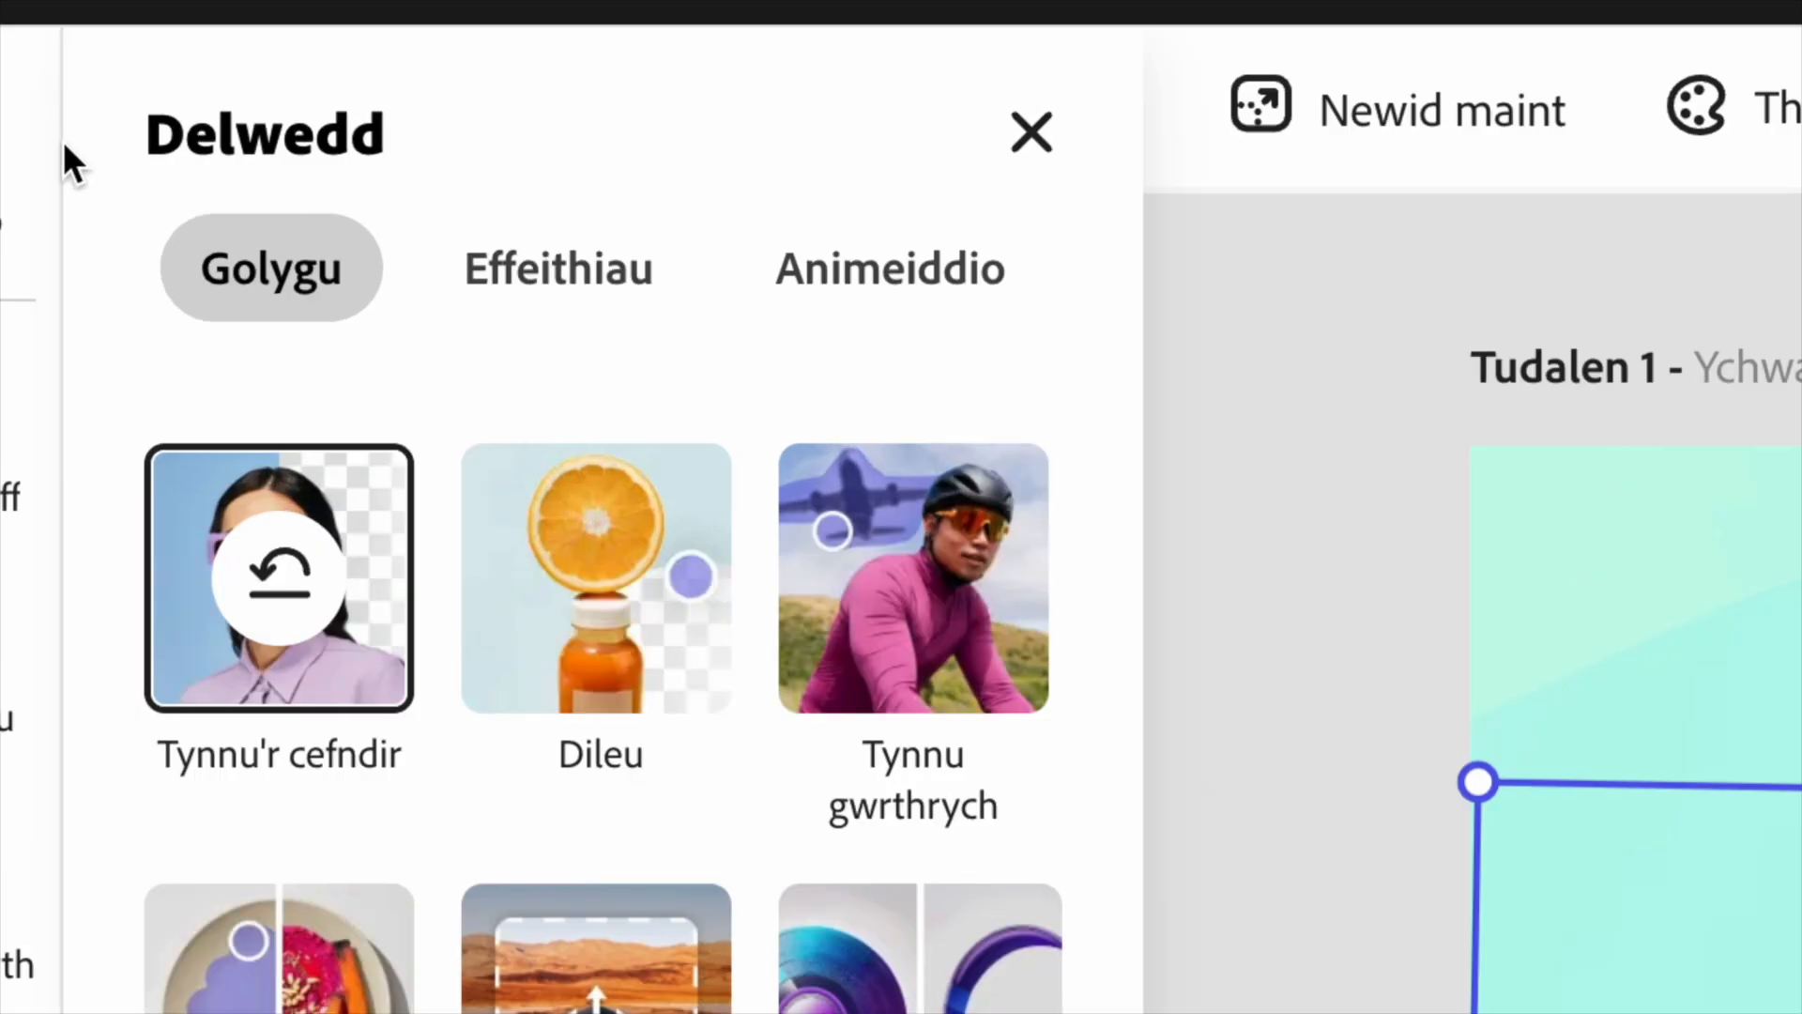
pyautogui.click(556, 299)
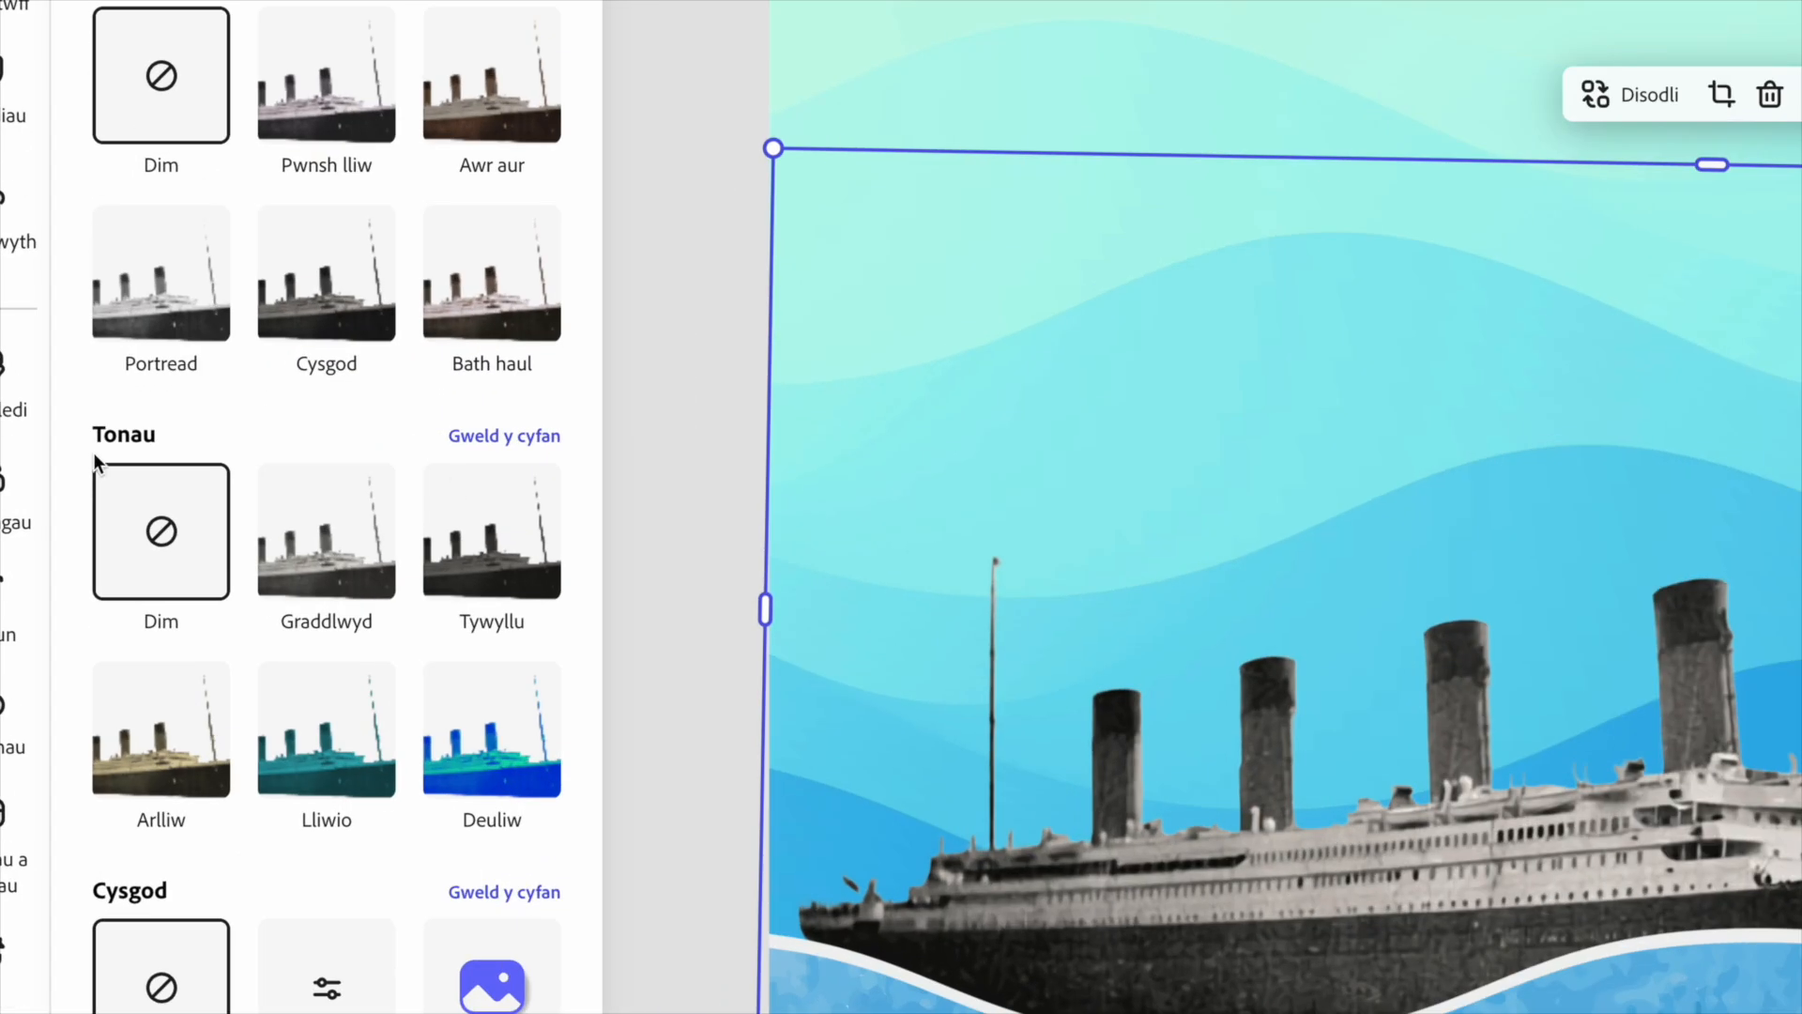
pyautogui.click(514, 449)
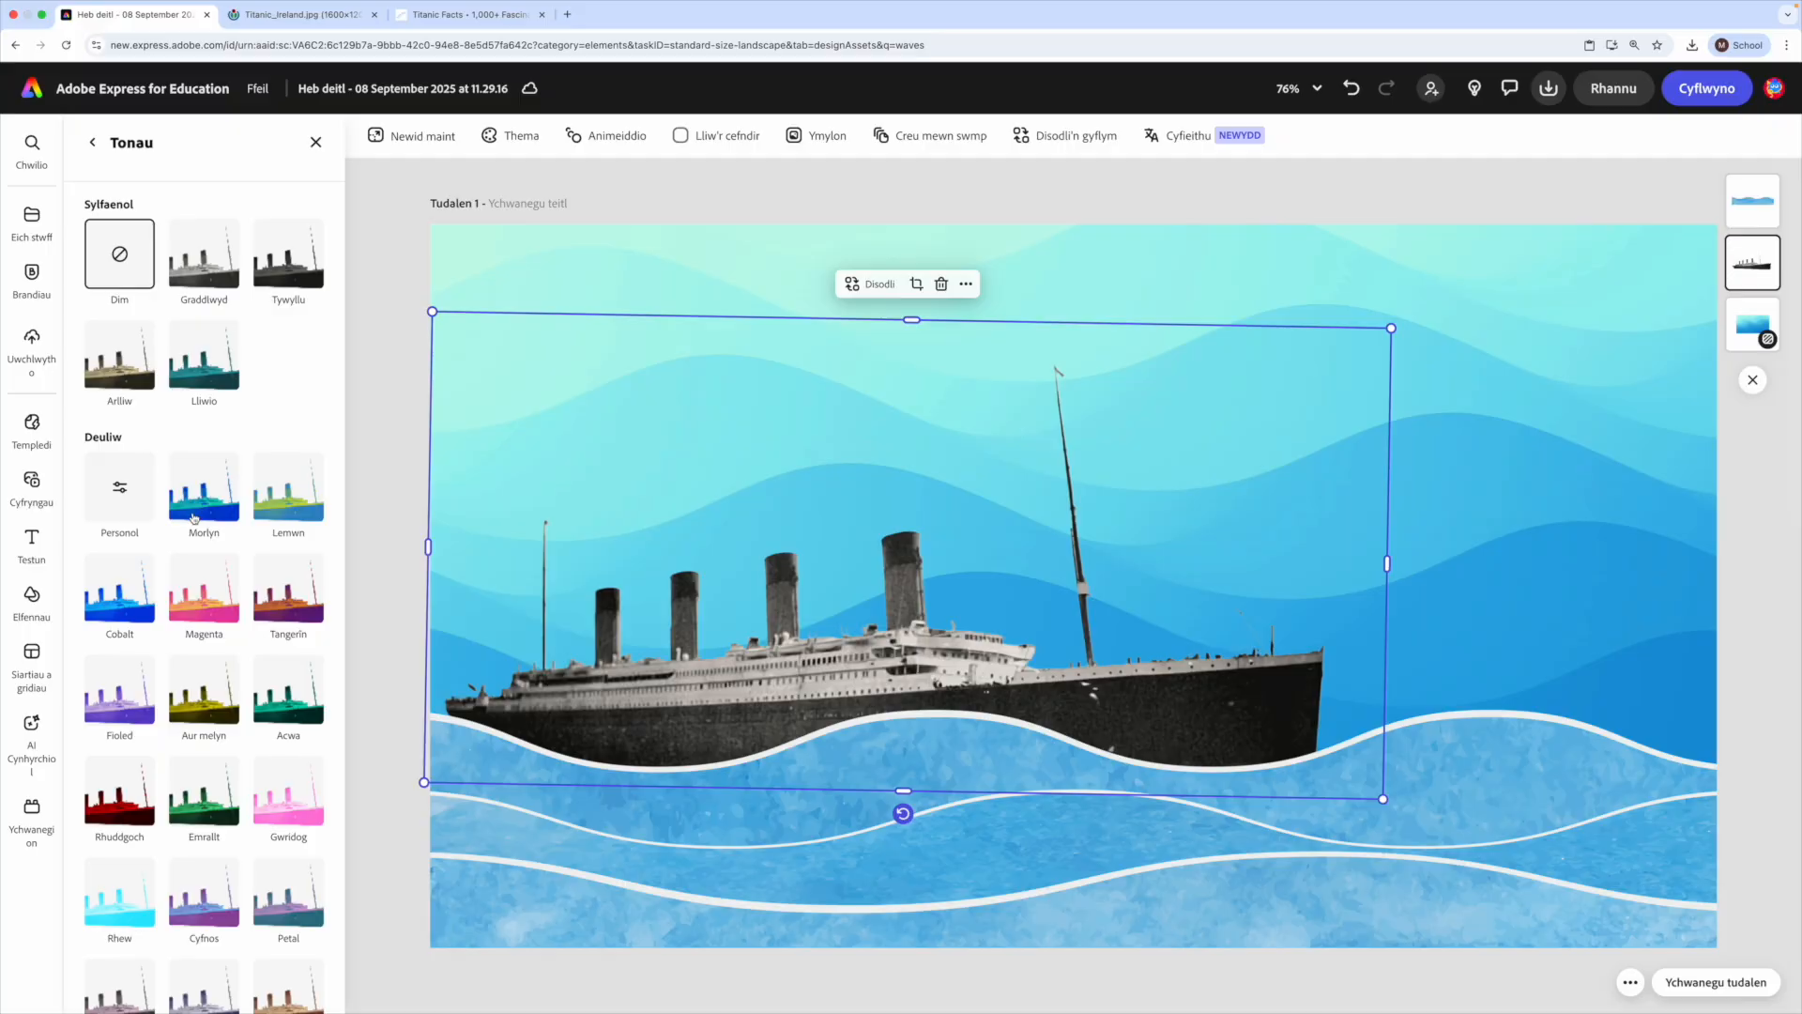
pyautogui.scroll(-3, 235, 657)
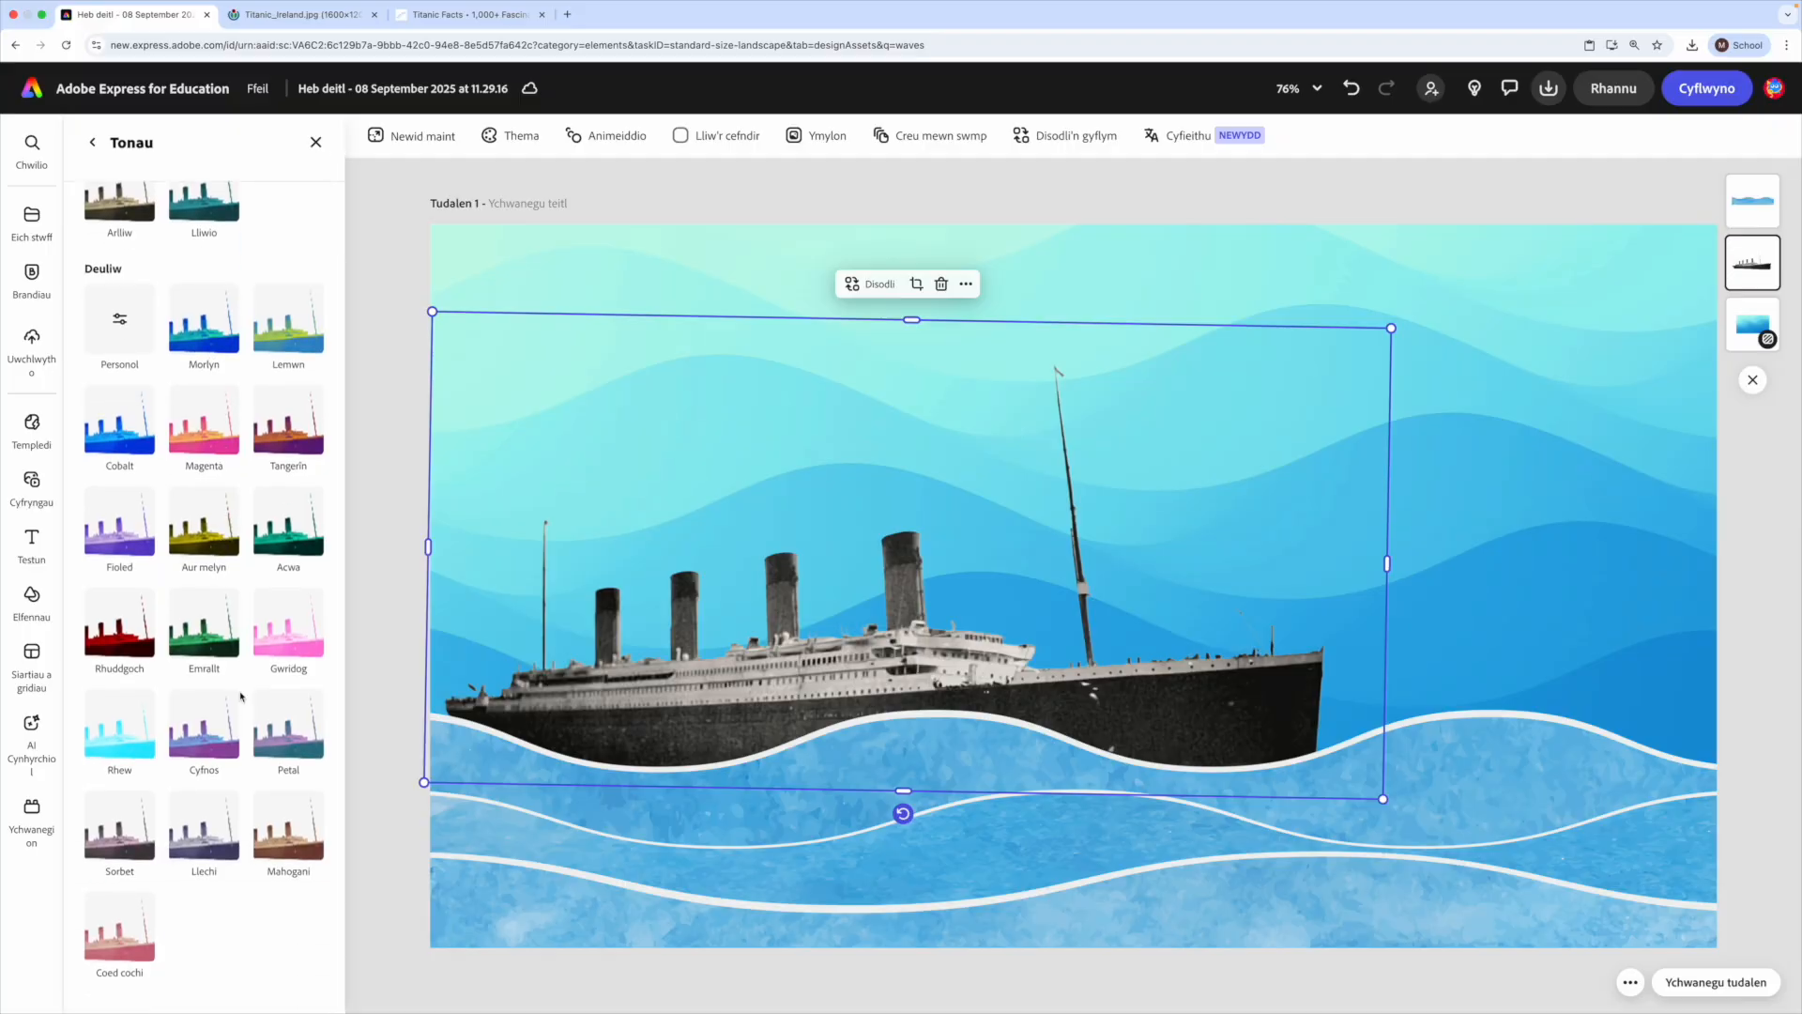
pyautogui.click(122, 835)
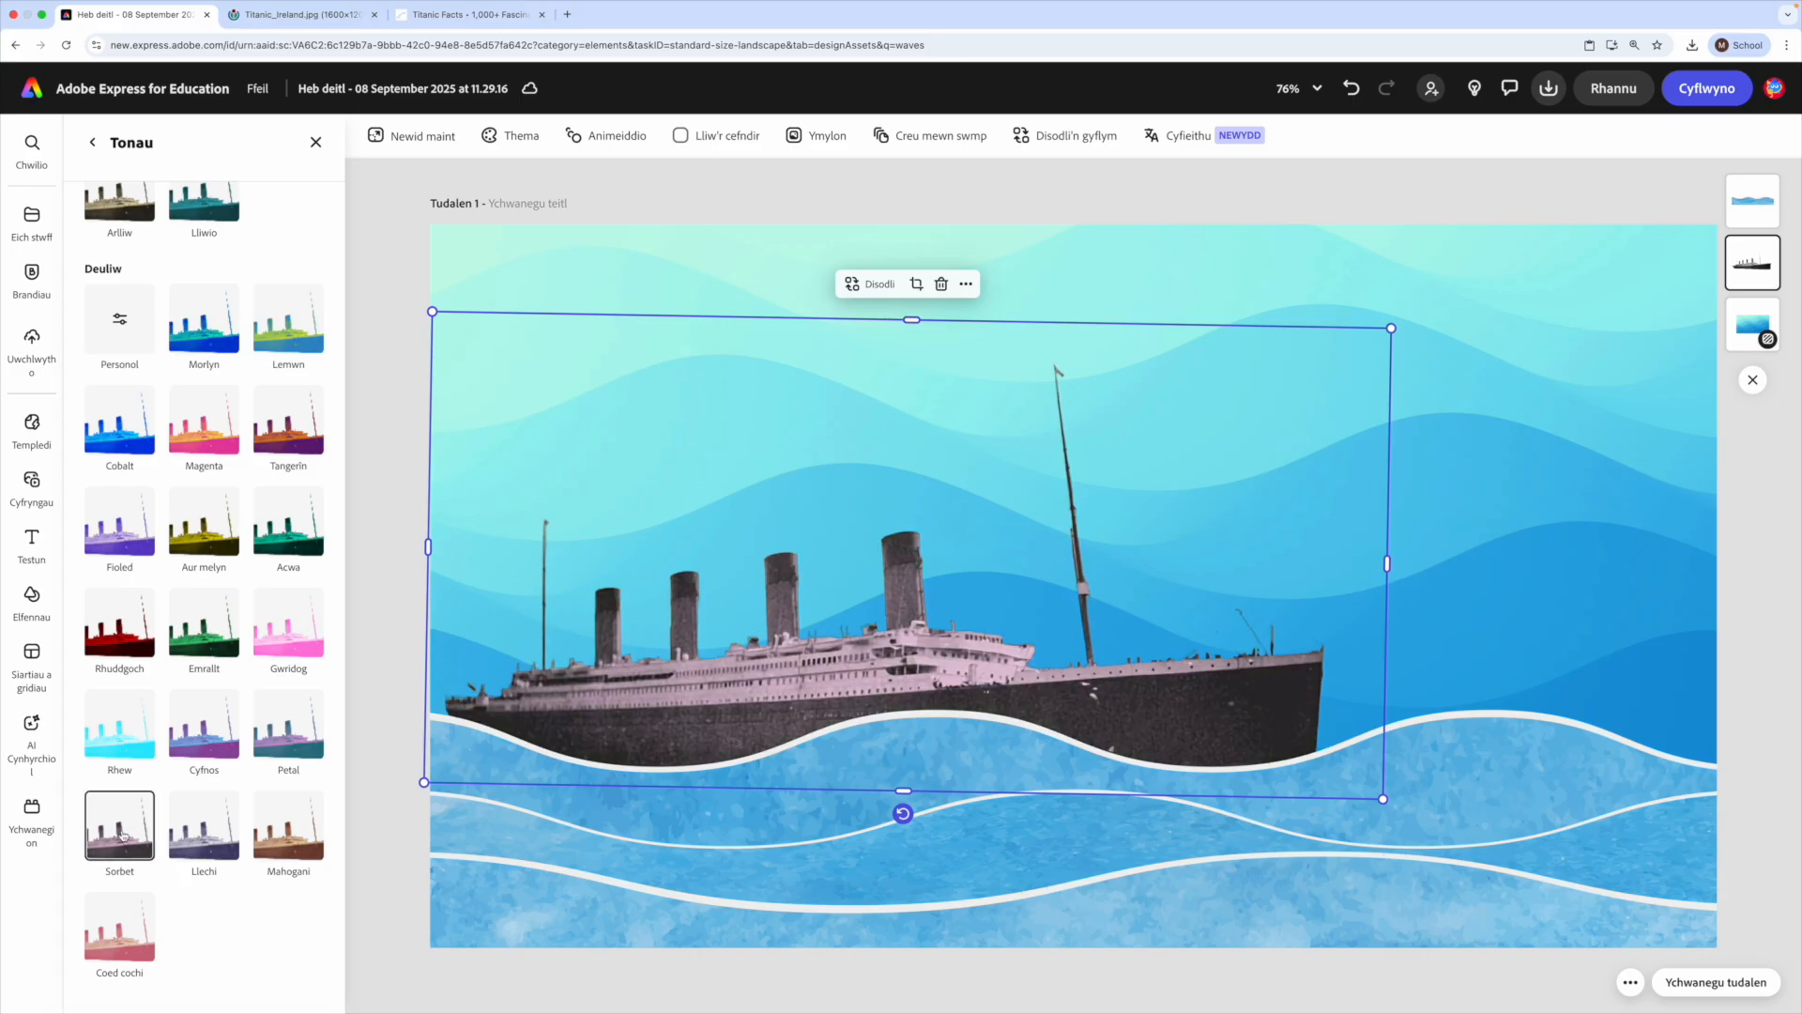
pyautogui.click(209, 856)
pyautogui.click(308, 839)
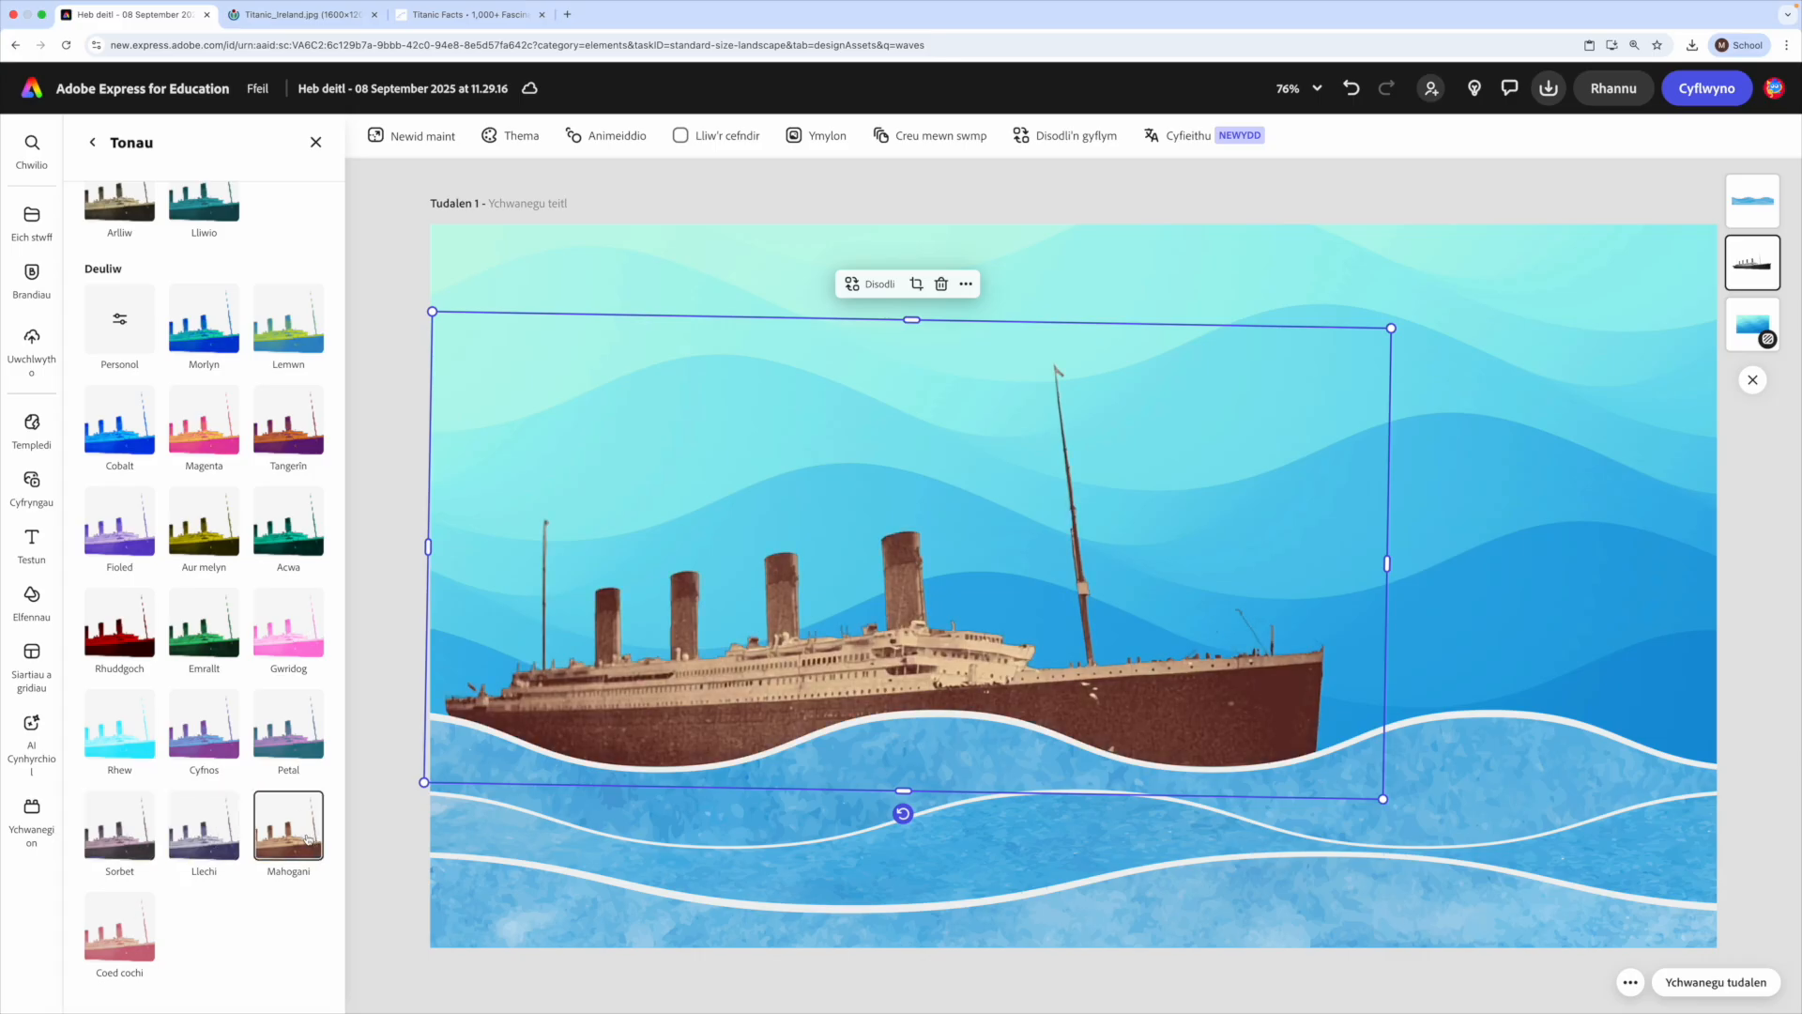
pyautogui.click(298, 829)
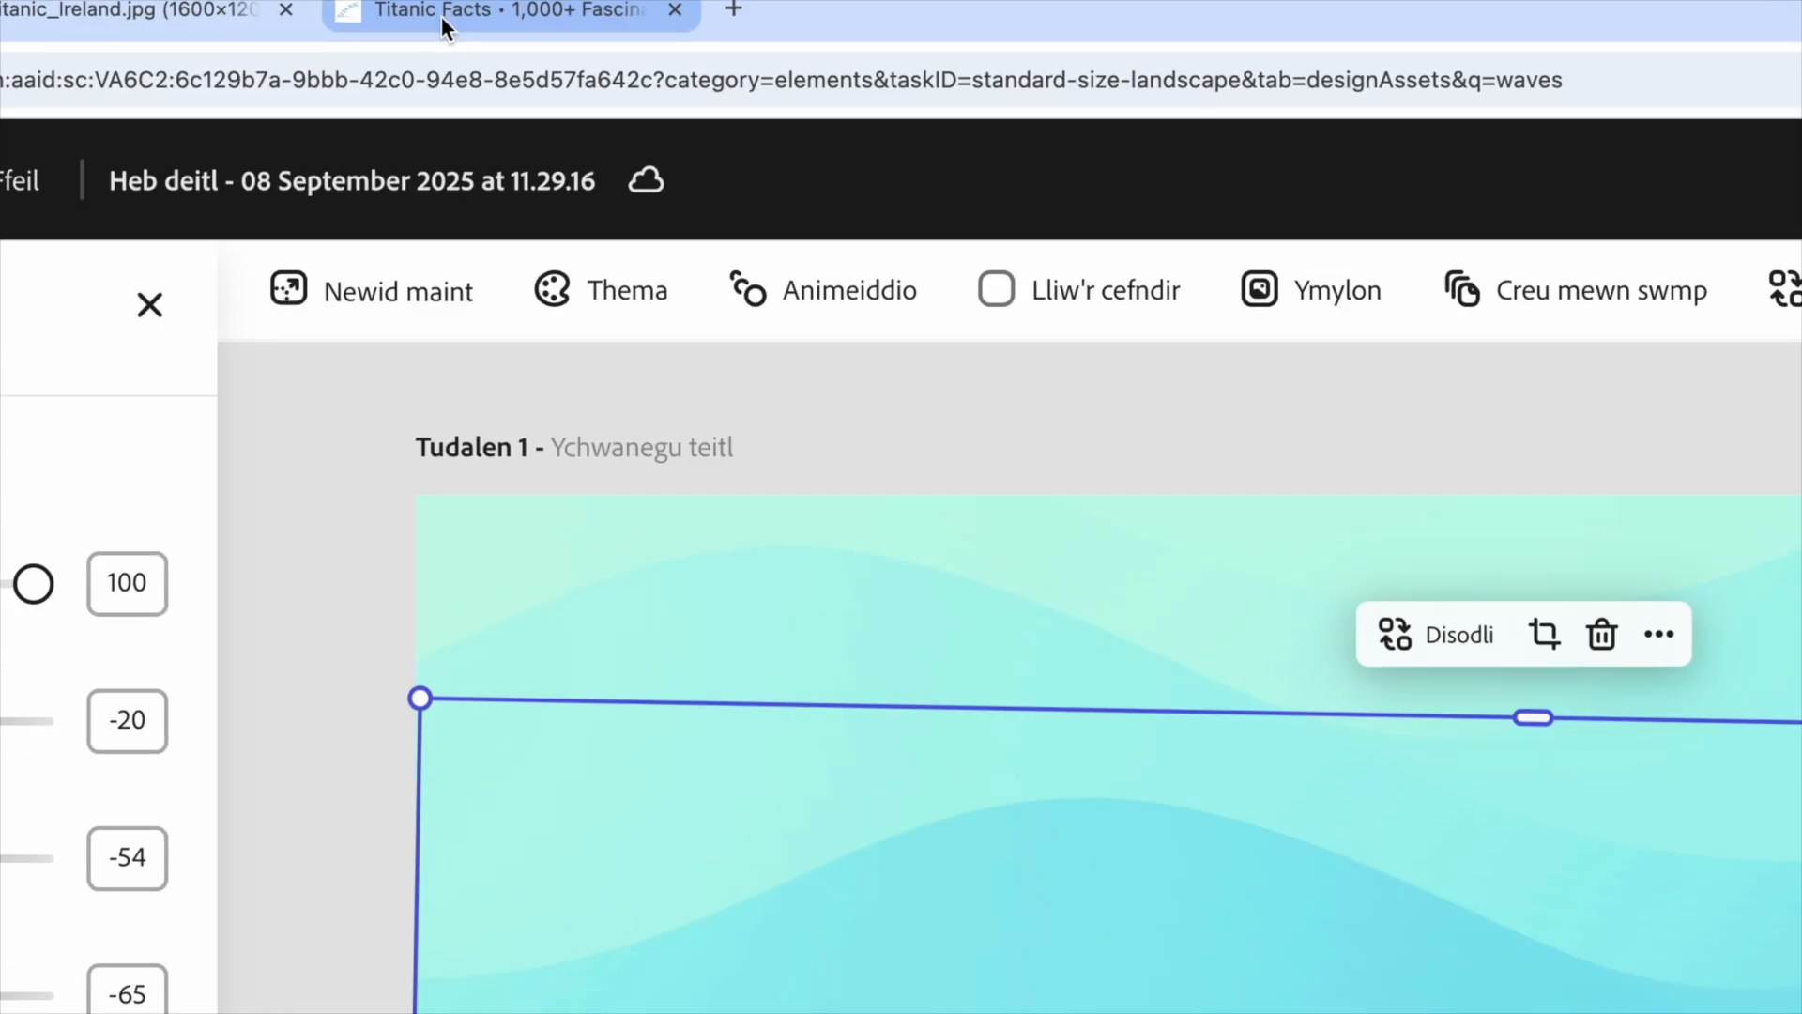
# - Switch to the Titanic Facts web page and copy the figure $7,500,000 from the "Building The Titanic" section
pyautogui.click(443, 17)
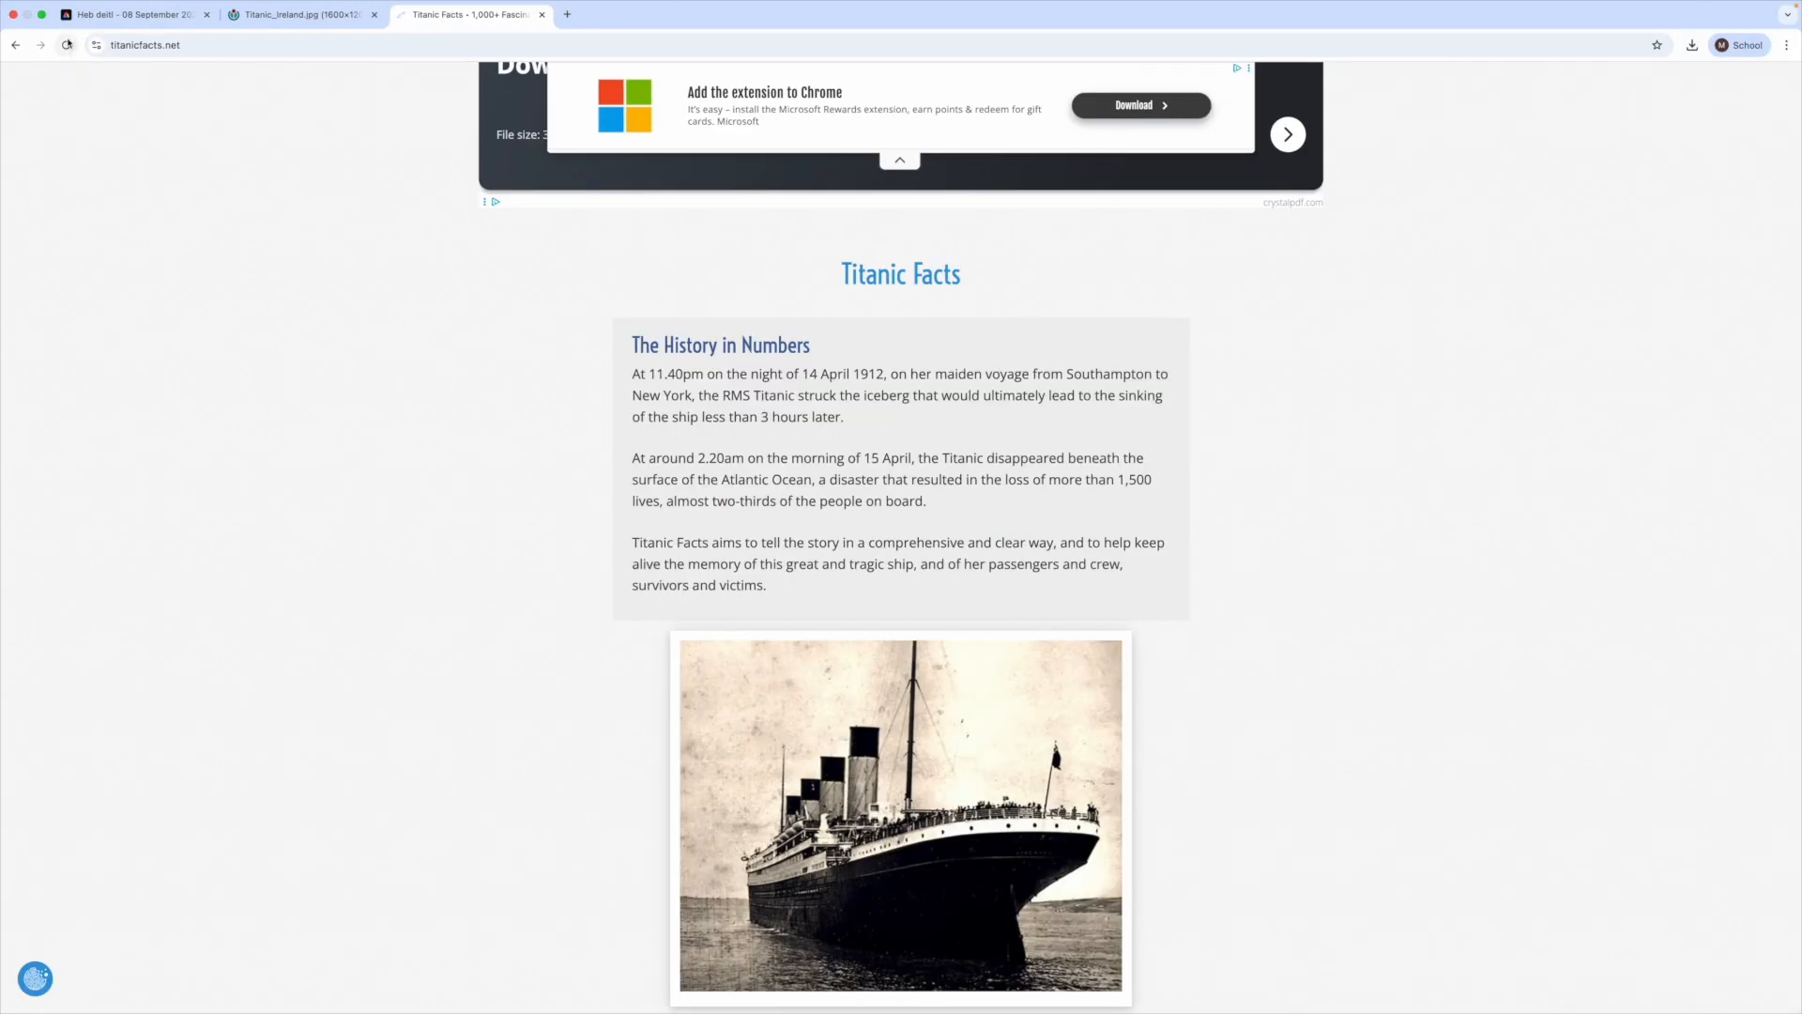
pyautogui.click(68, 43)
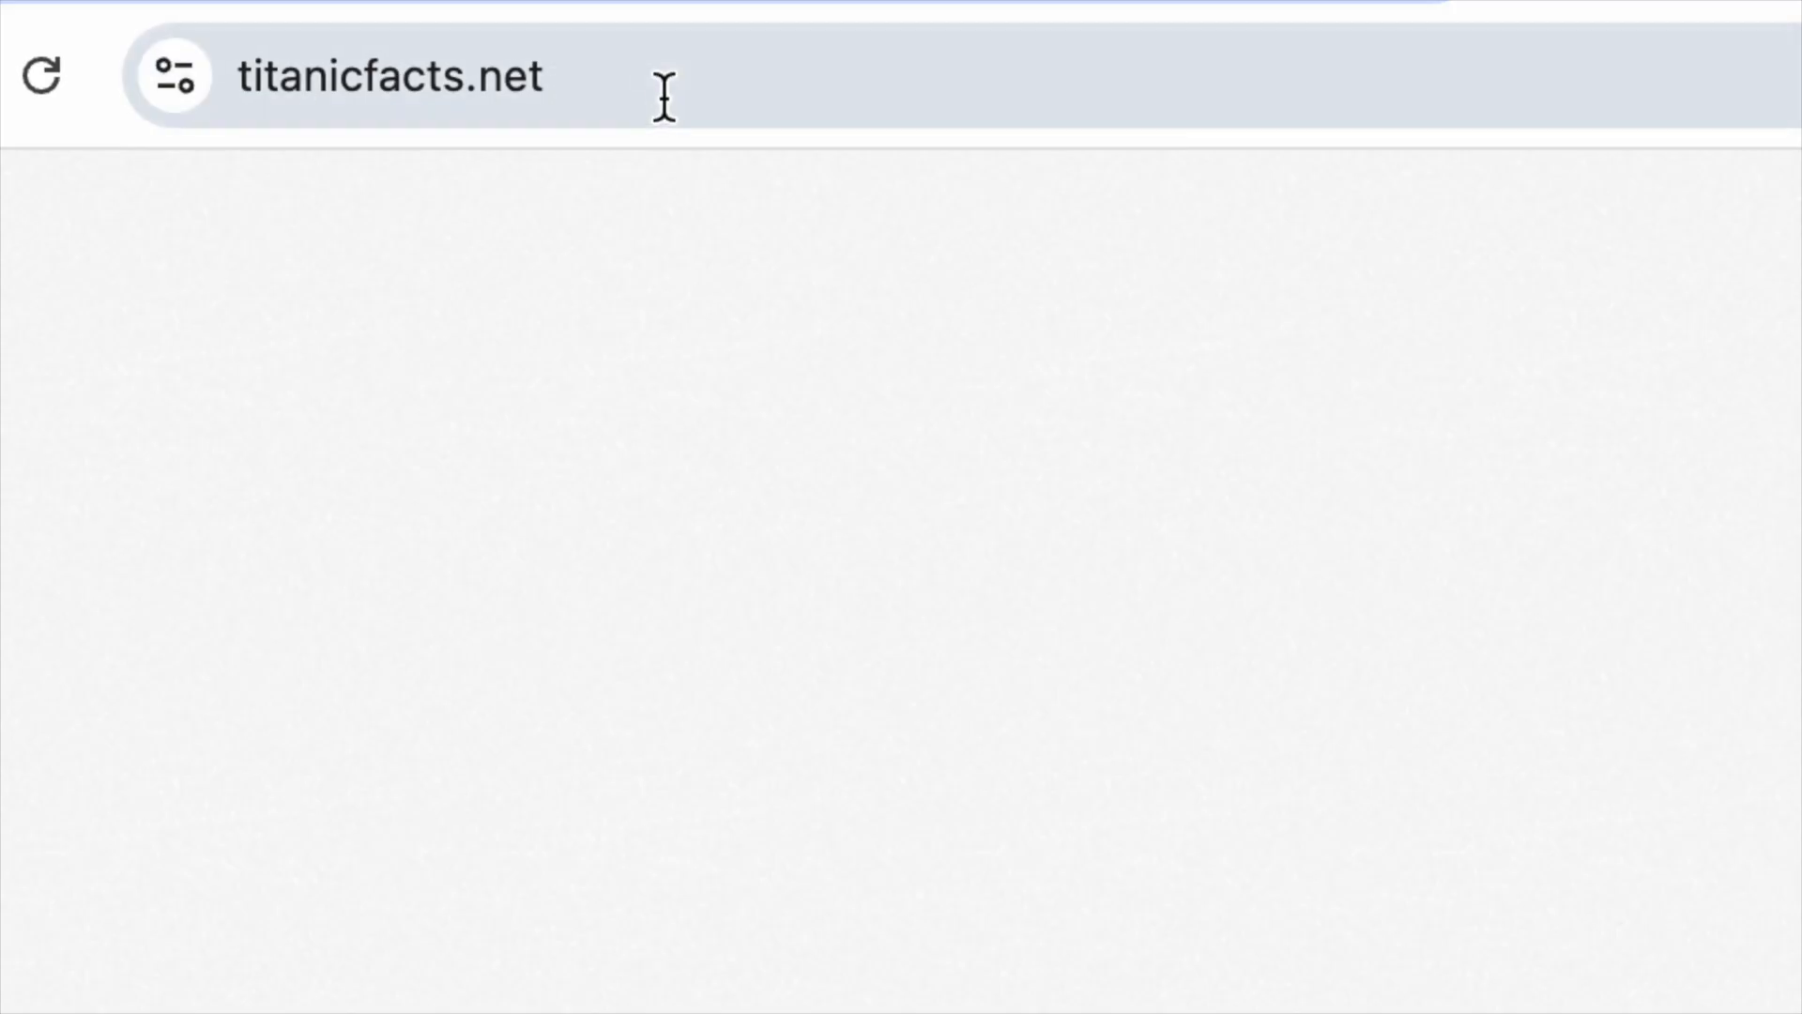
pyautogui.scroll(-6, 571, 342)
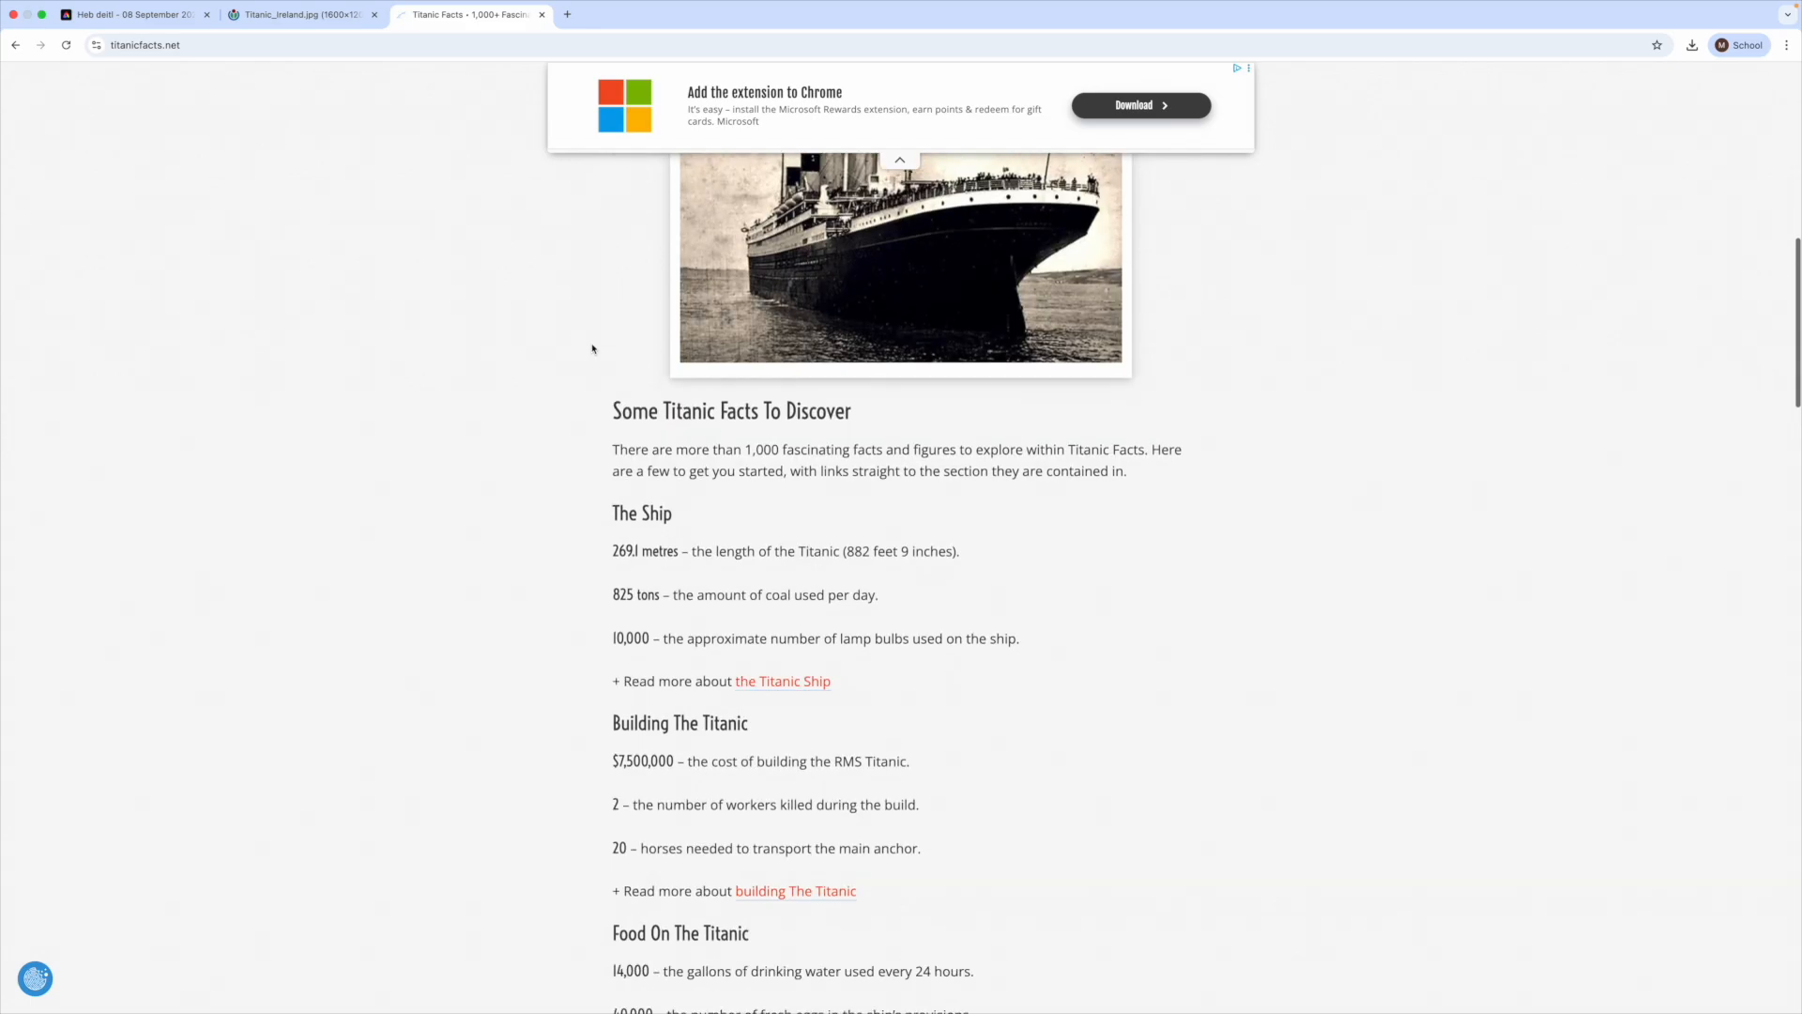
pyautogui.scroll(-3, 592, 350)
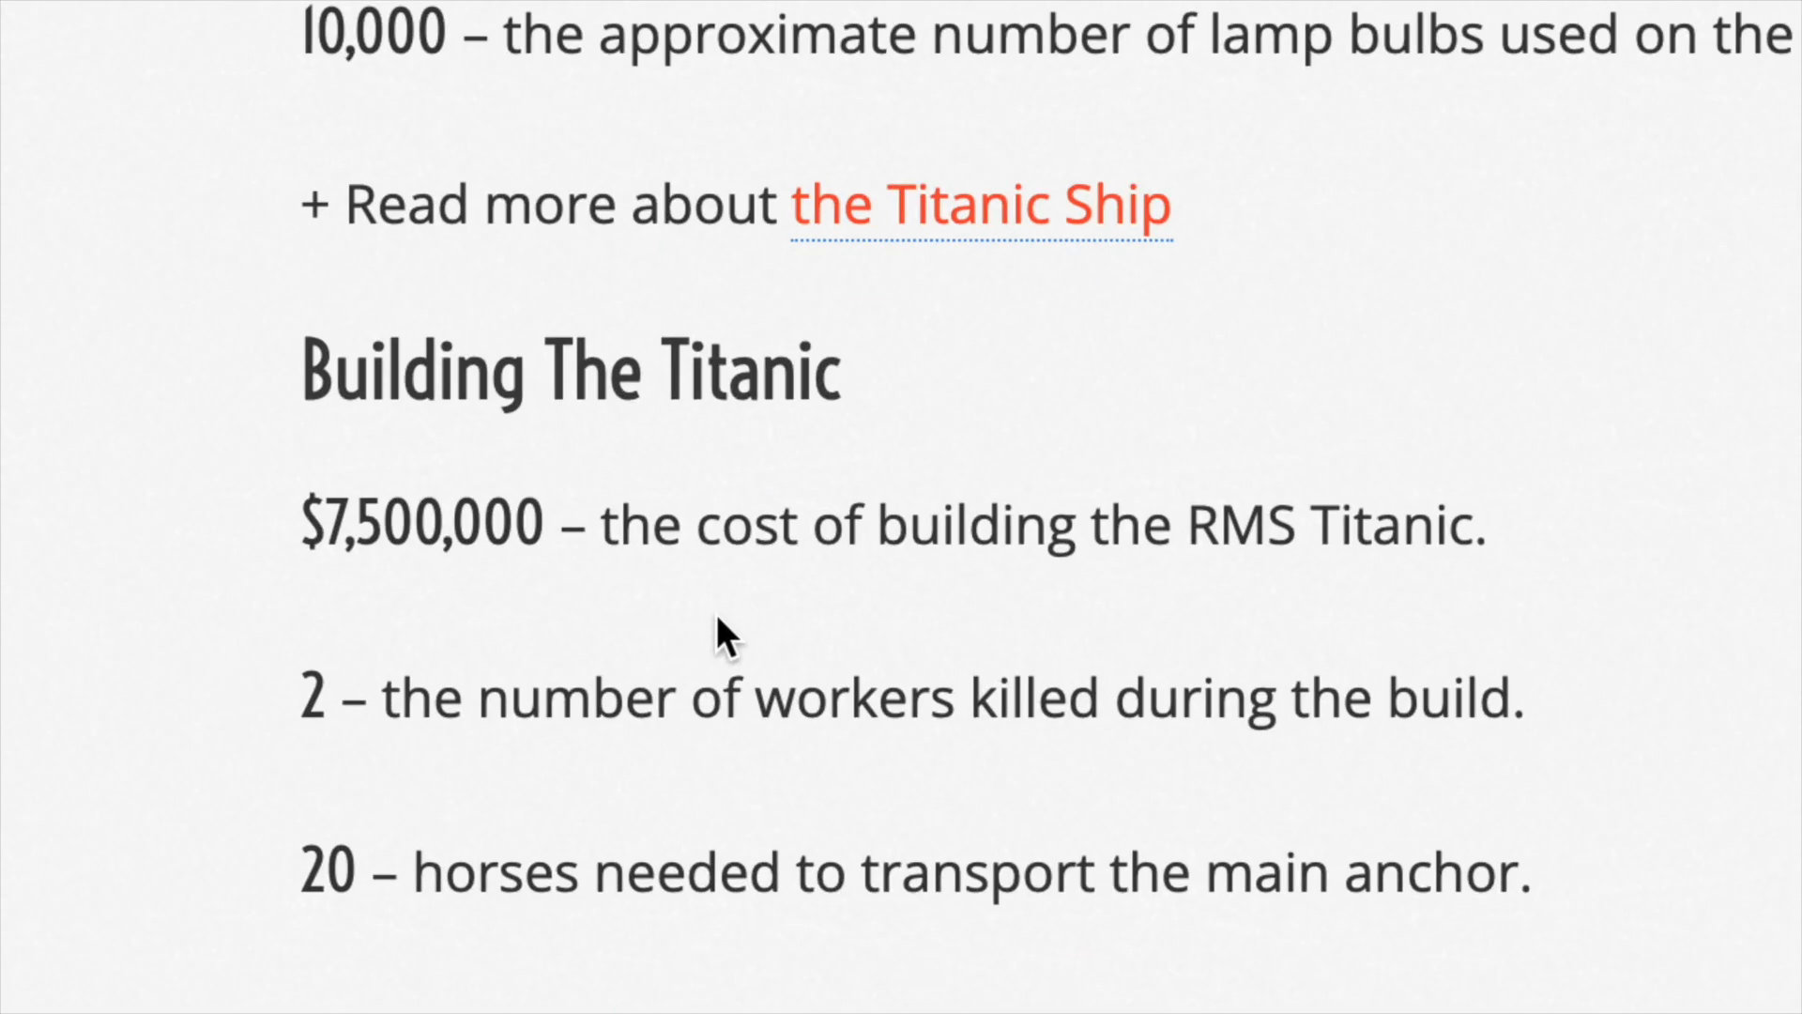
pyautogui.moveTo(300, 523); pyautogui.dragTo(545, 523)
pyautogui.press('super+c')
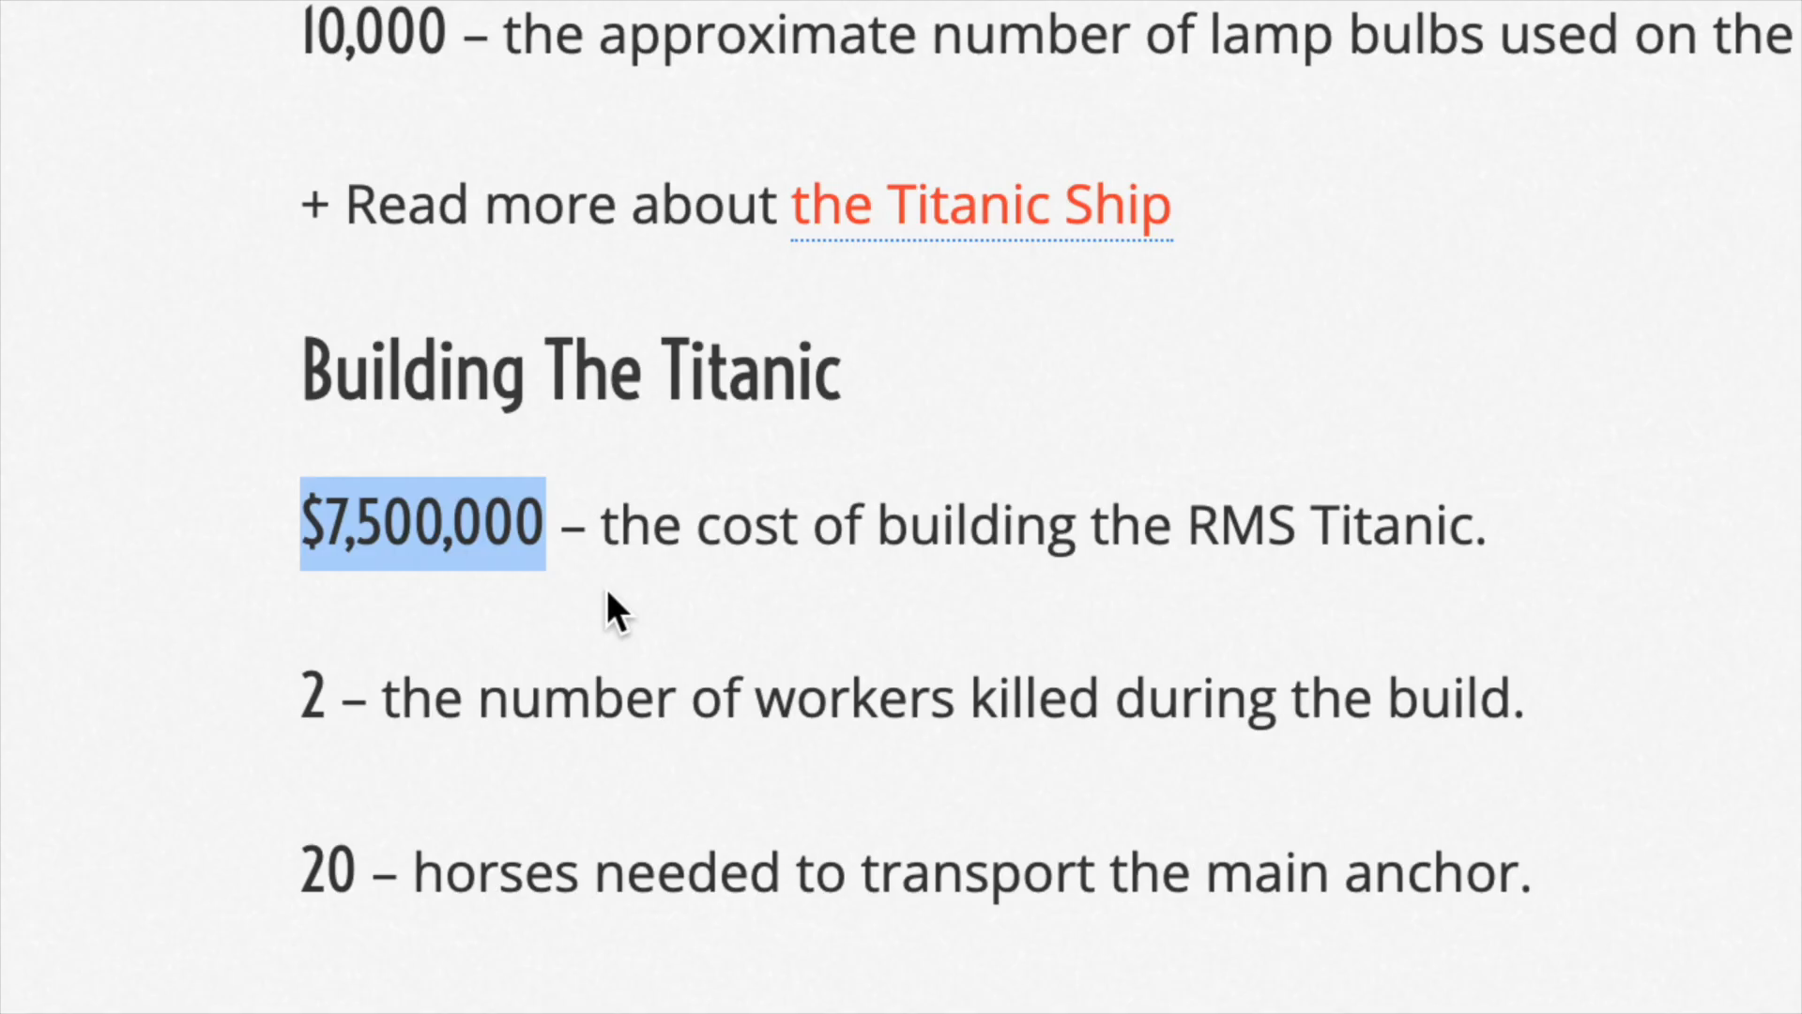
# - Back in the Adobe Express design, add the copied figure as text above the ship and complete it as "$7,500,000 - cost adeiladu'r Titanic"
pyautogui.click(127, 14)
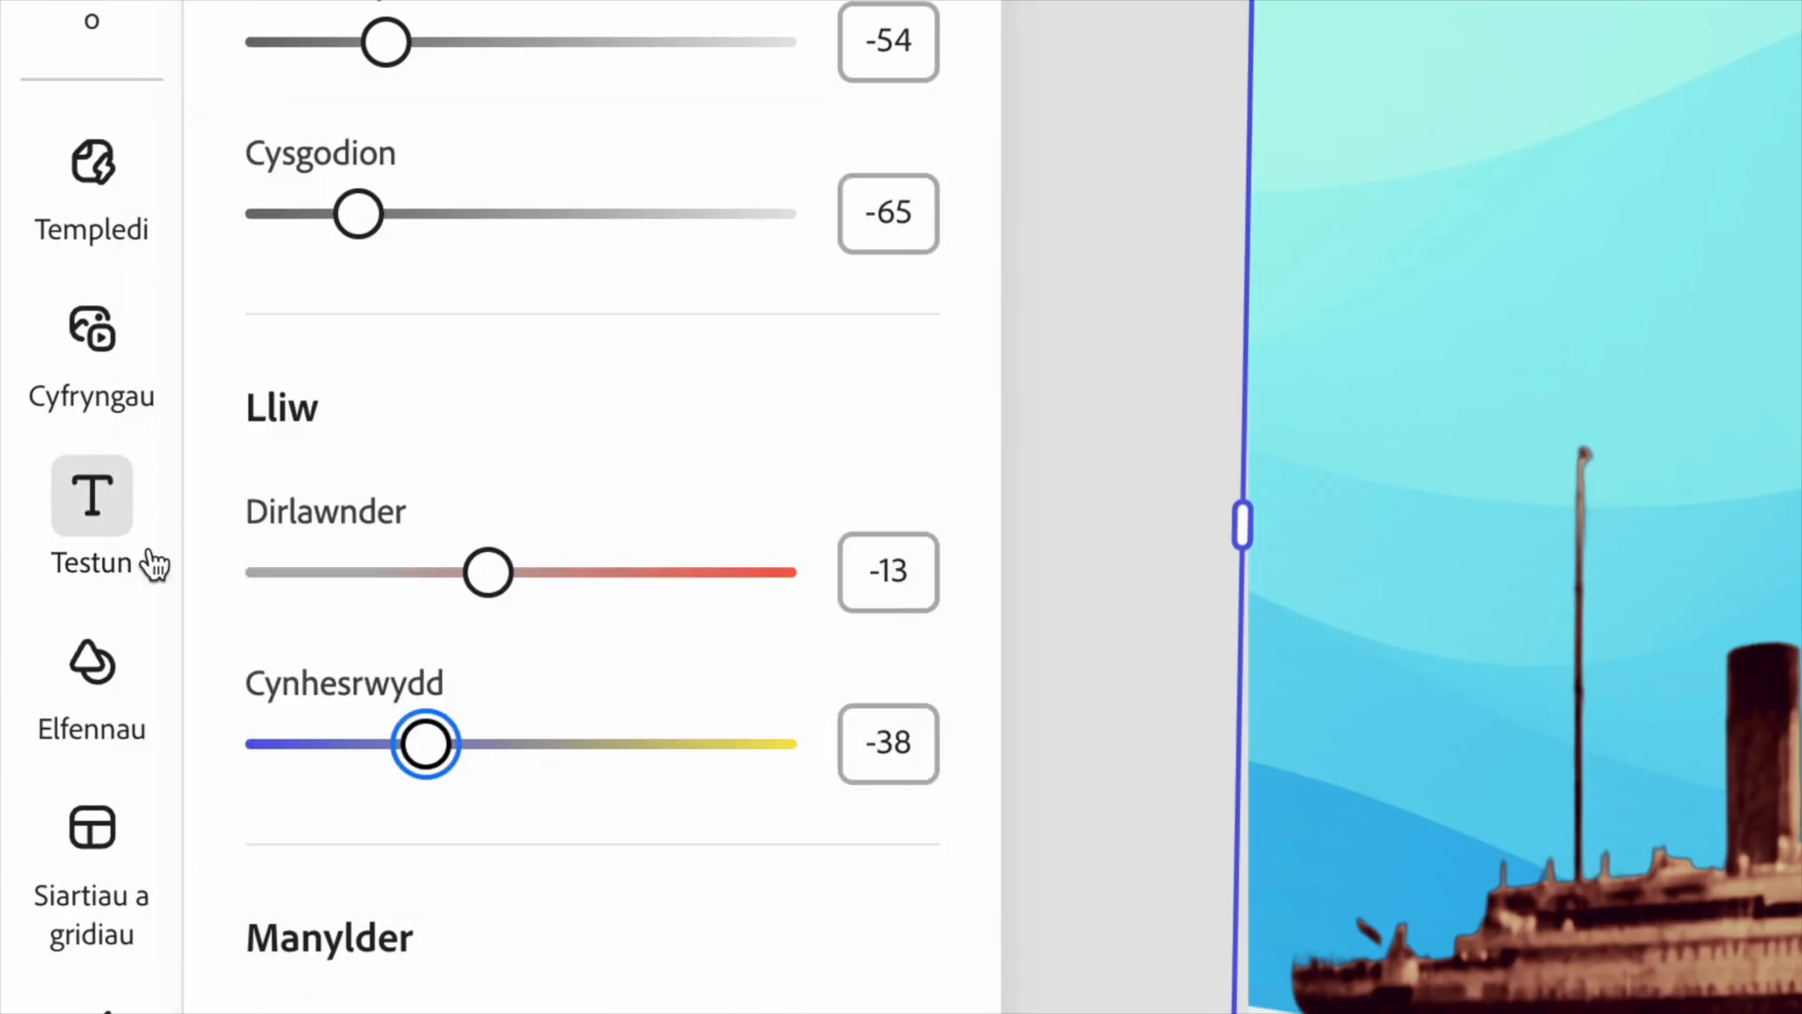
pyautogui.click(112, 507)
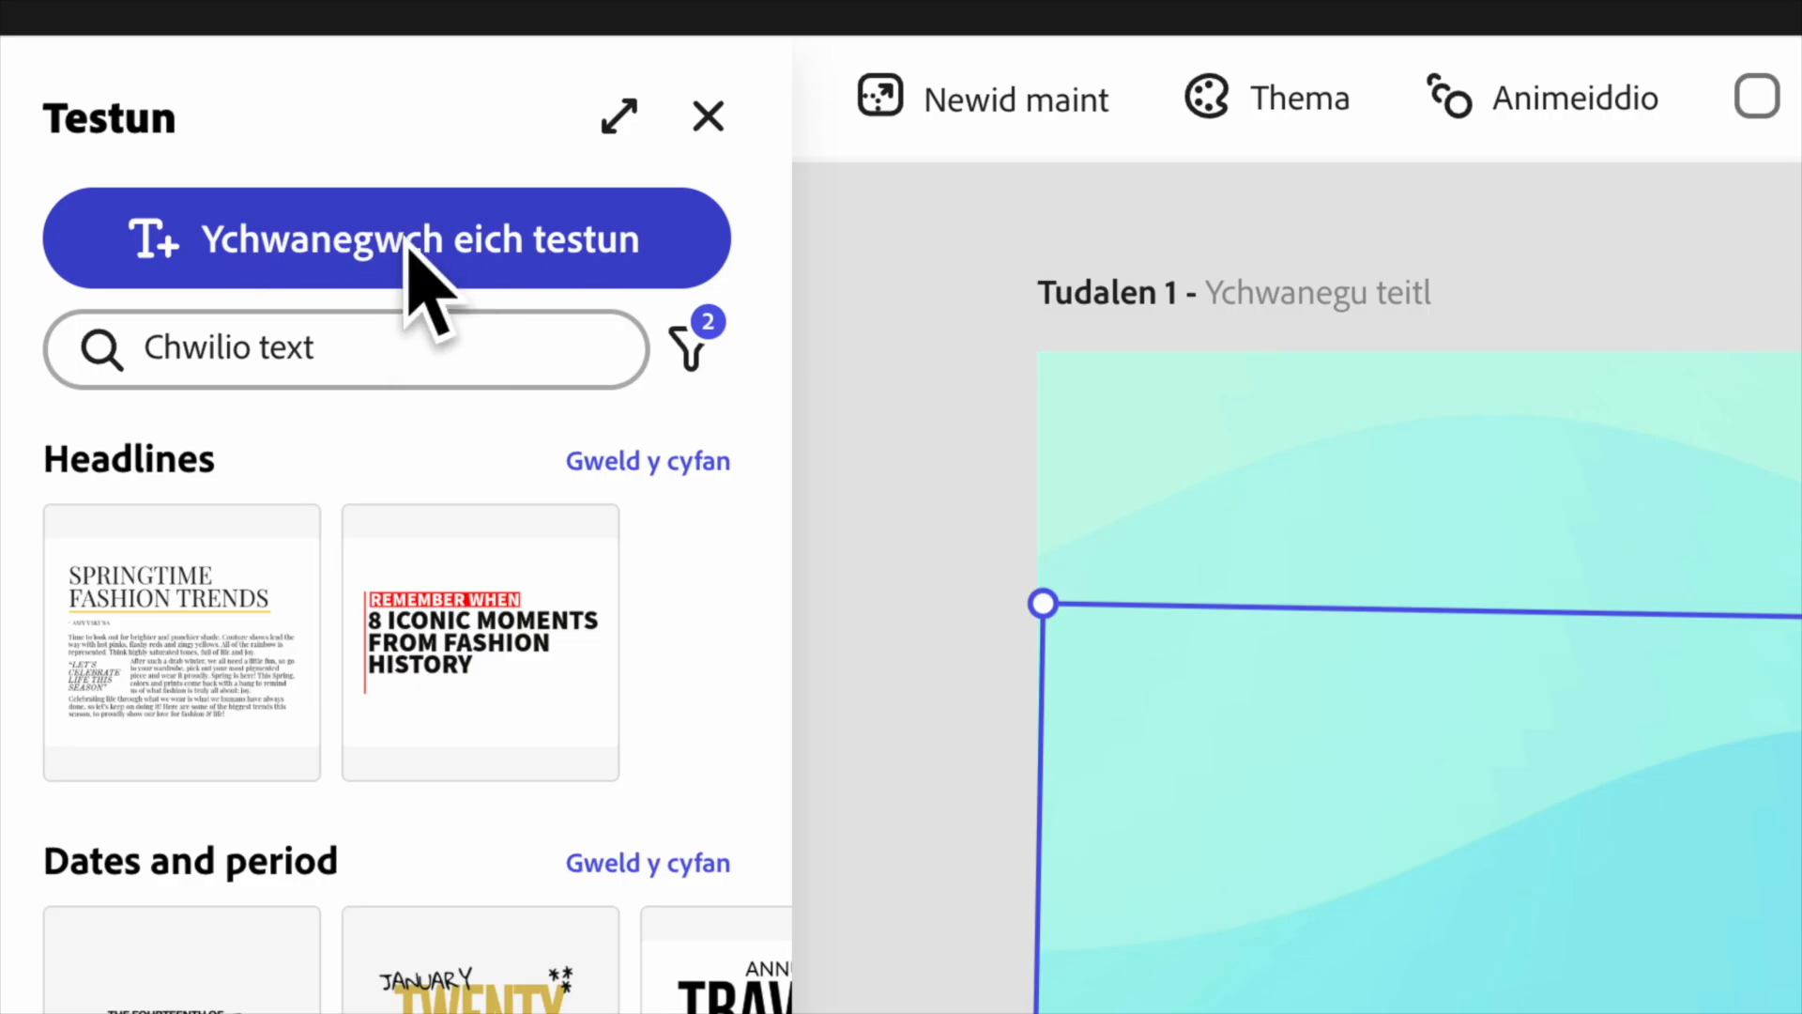
pyautogui.click(411, 246)
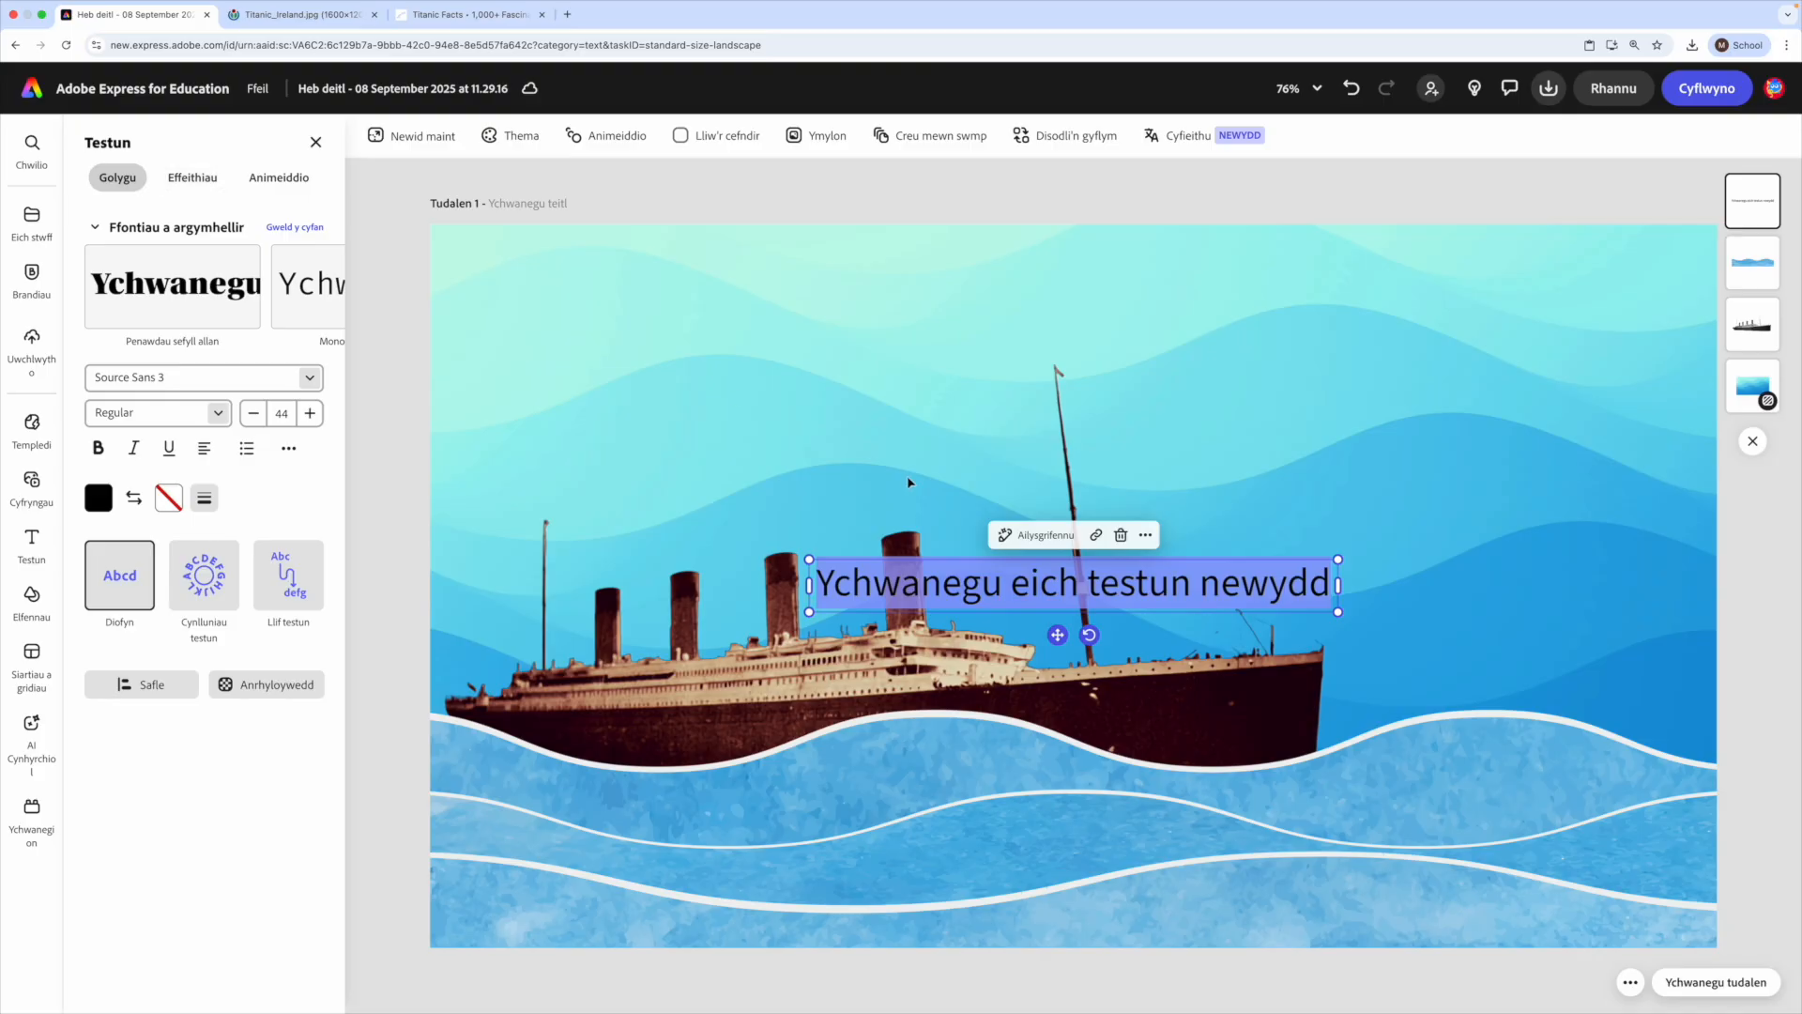
pyautogui.press('super+v')
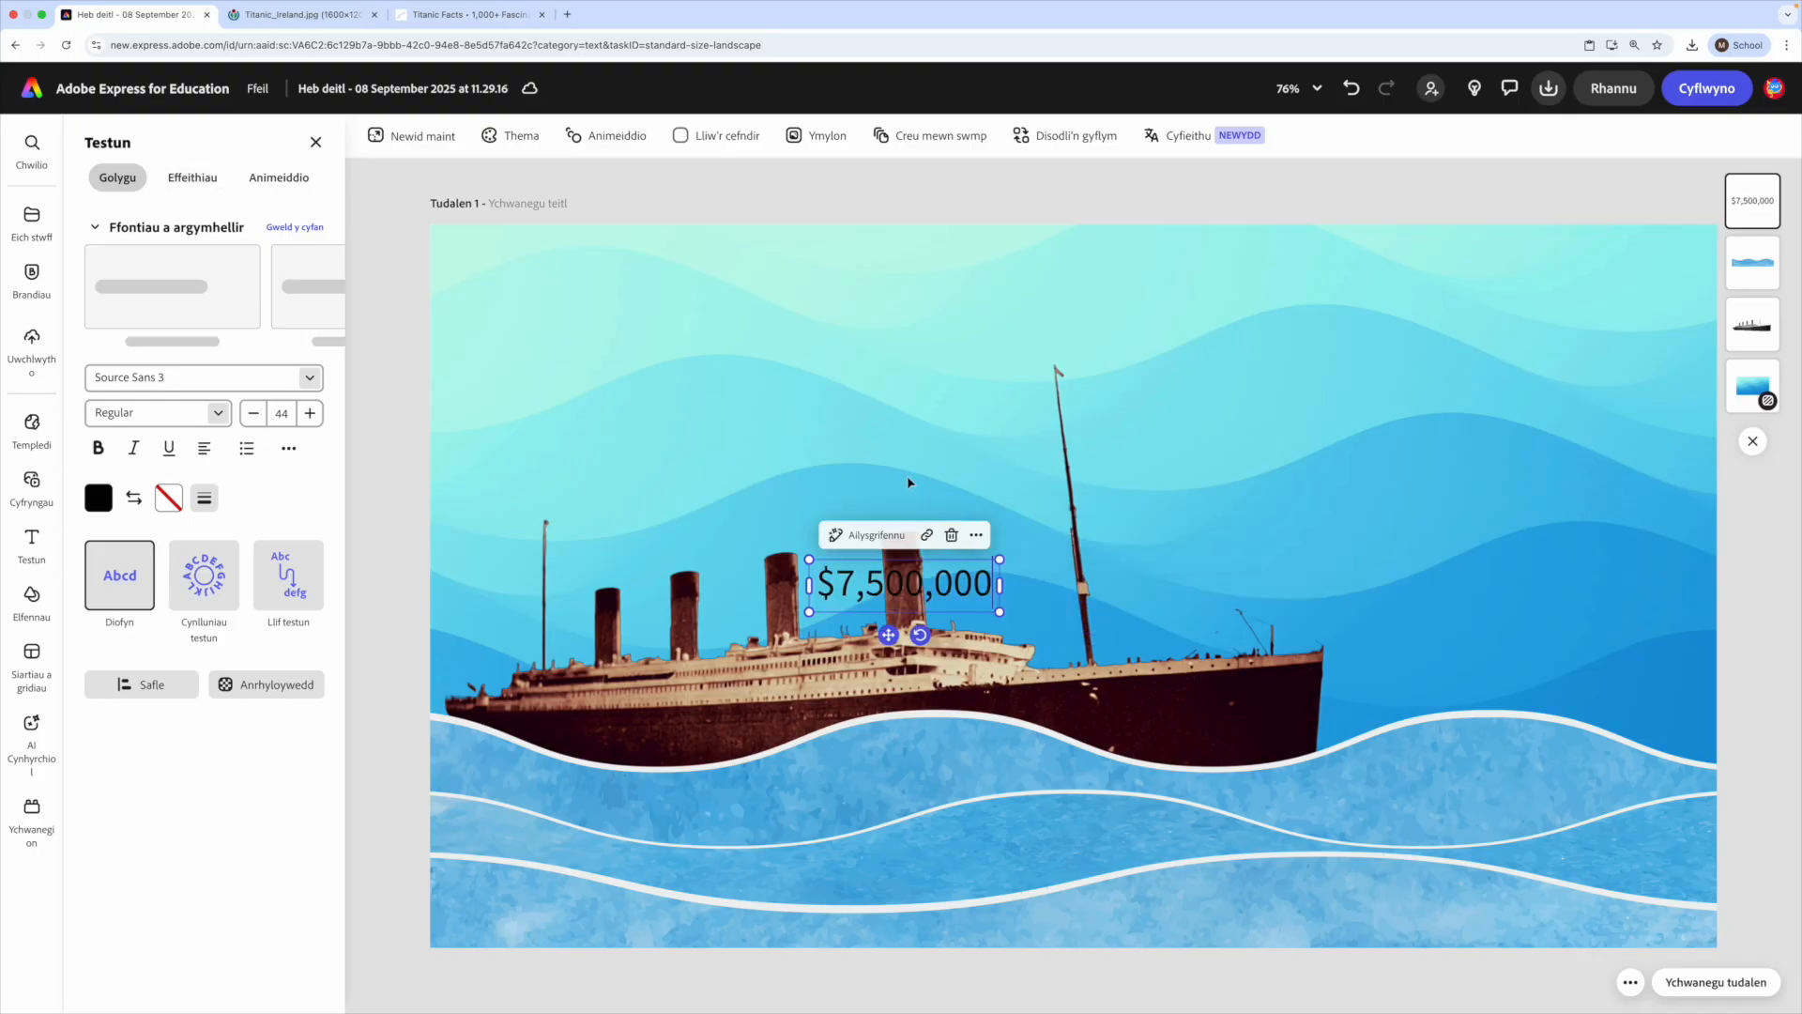
pyautogui.moveTo(889, 635); pyautogui.dragTo(815, 338)
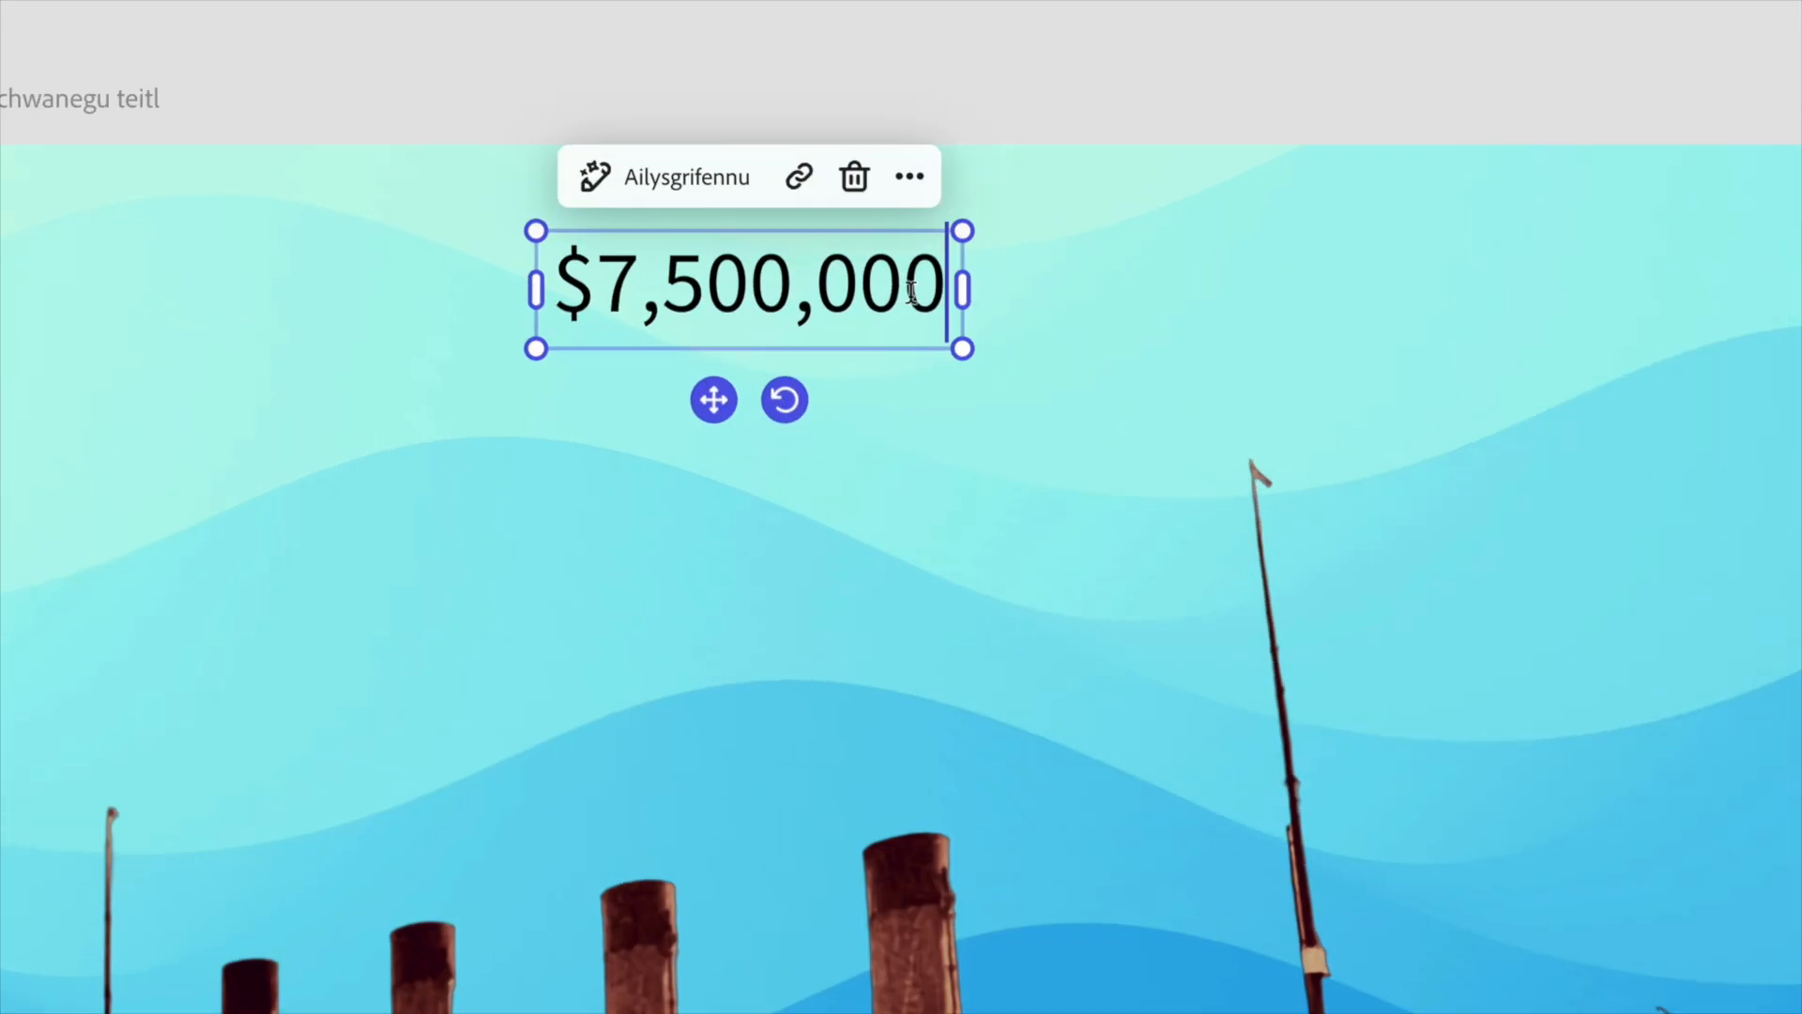
pyautogui.write('- ')
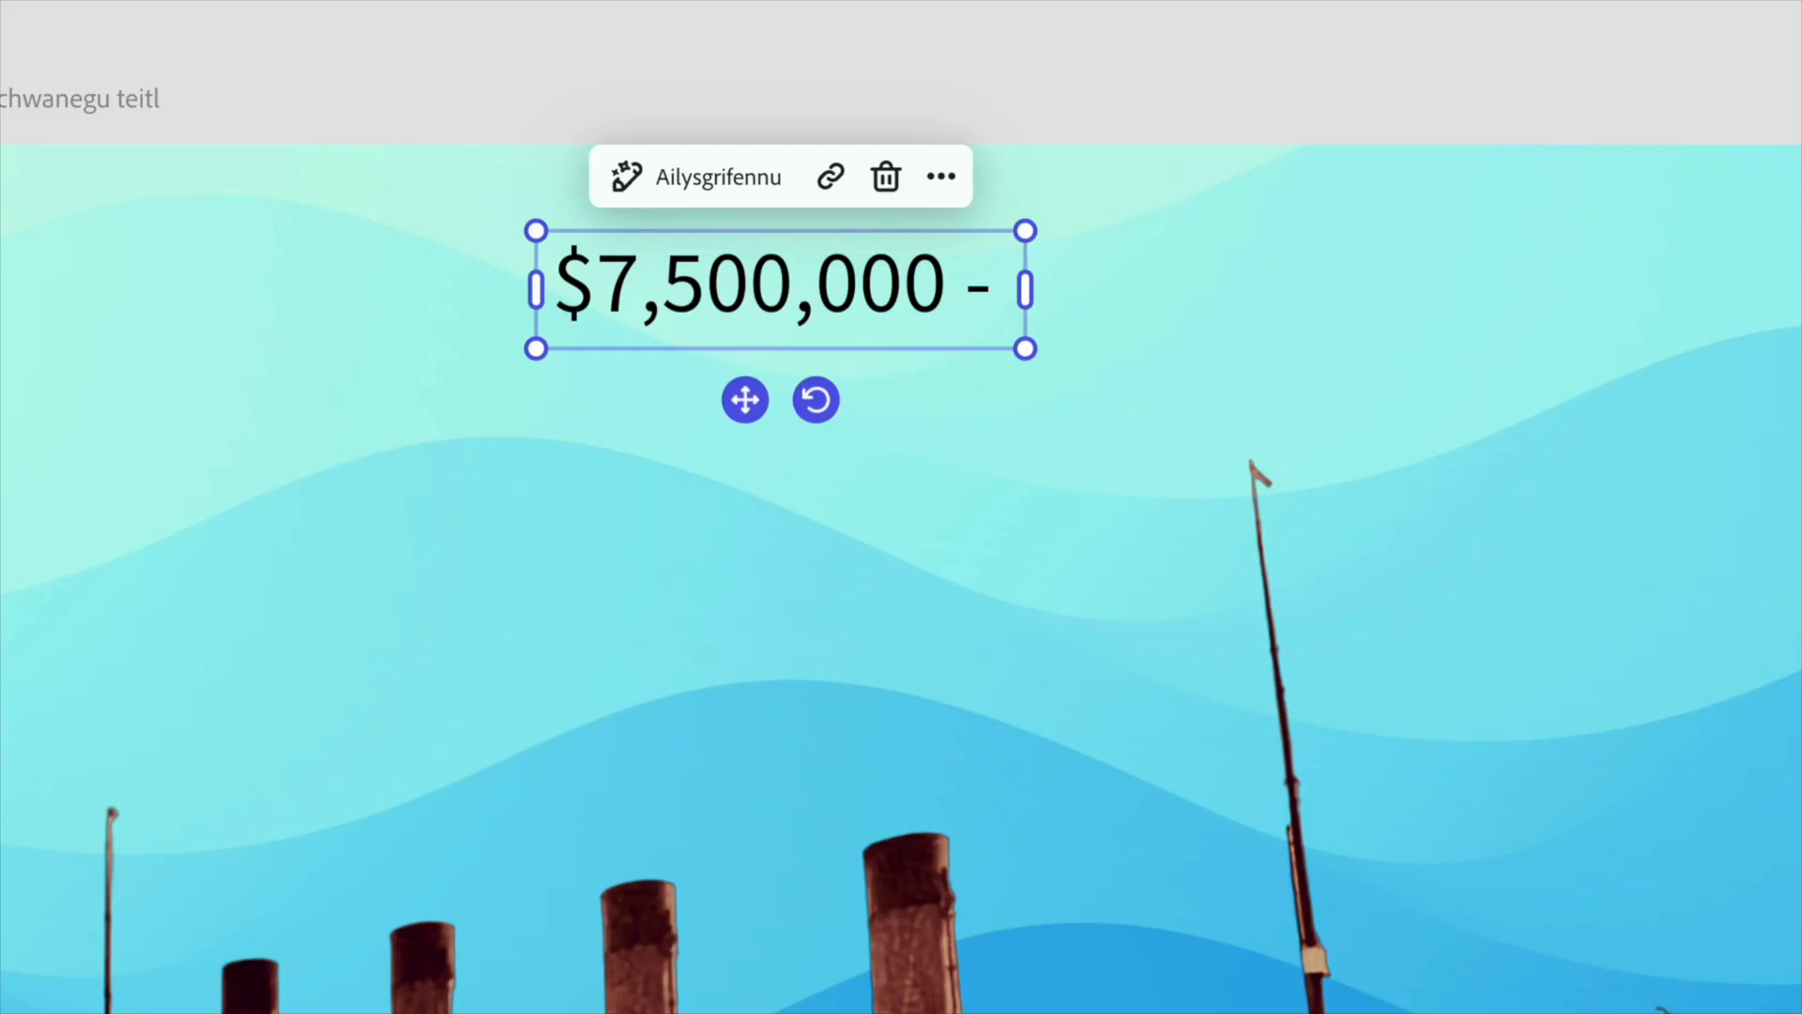
pyautogui.write("cost adeiladu'r Titanic")
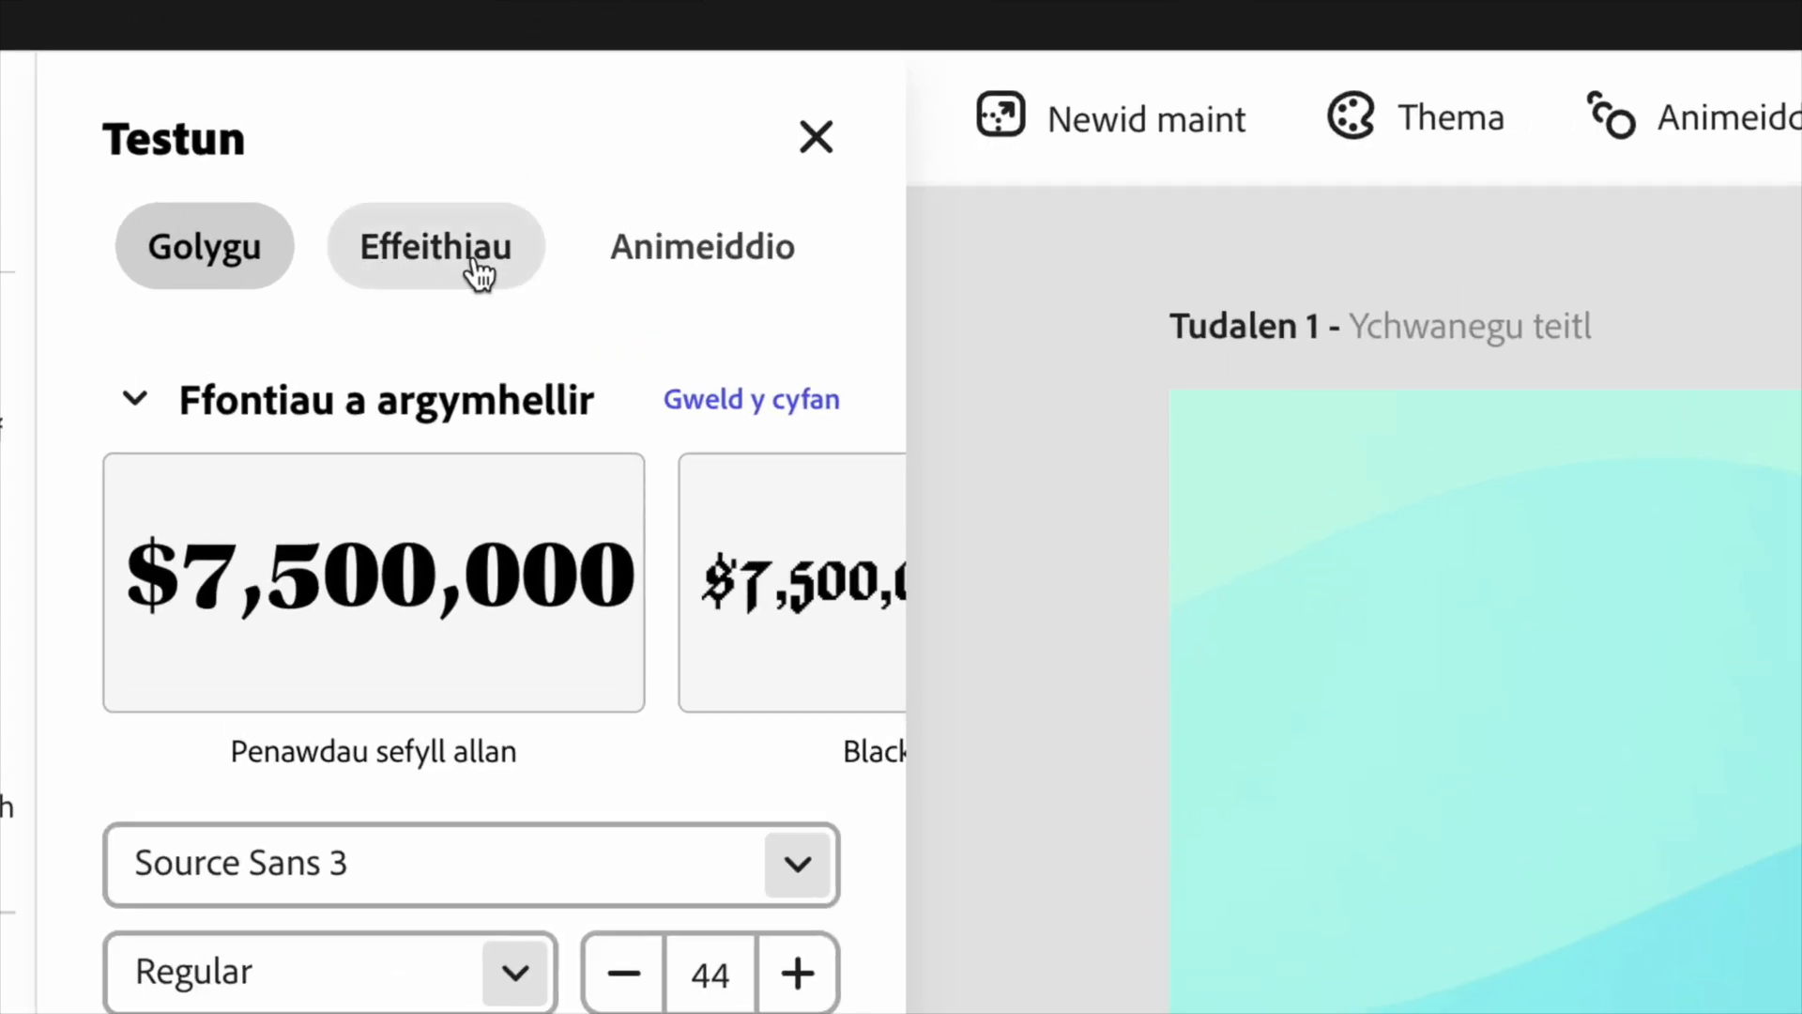
# - Put the decorative rectangle shape with ornate corners behind the cost text
pyautogui.click(481, 274)
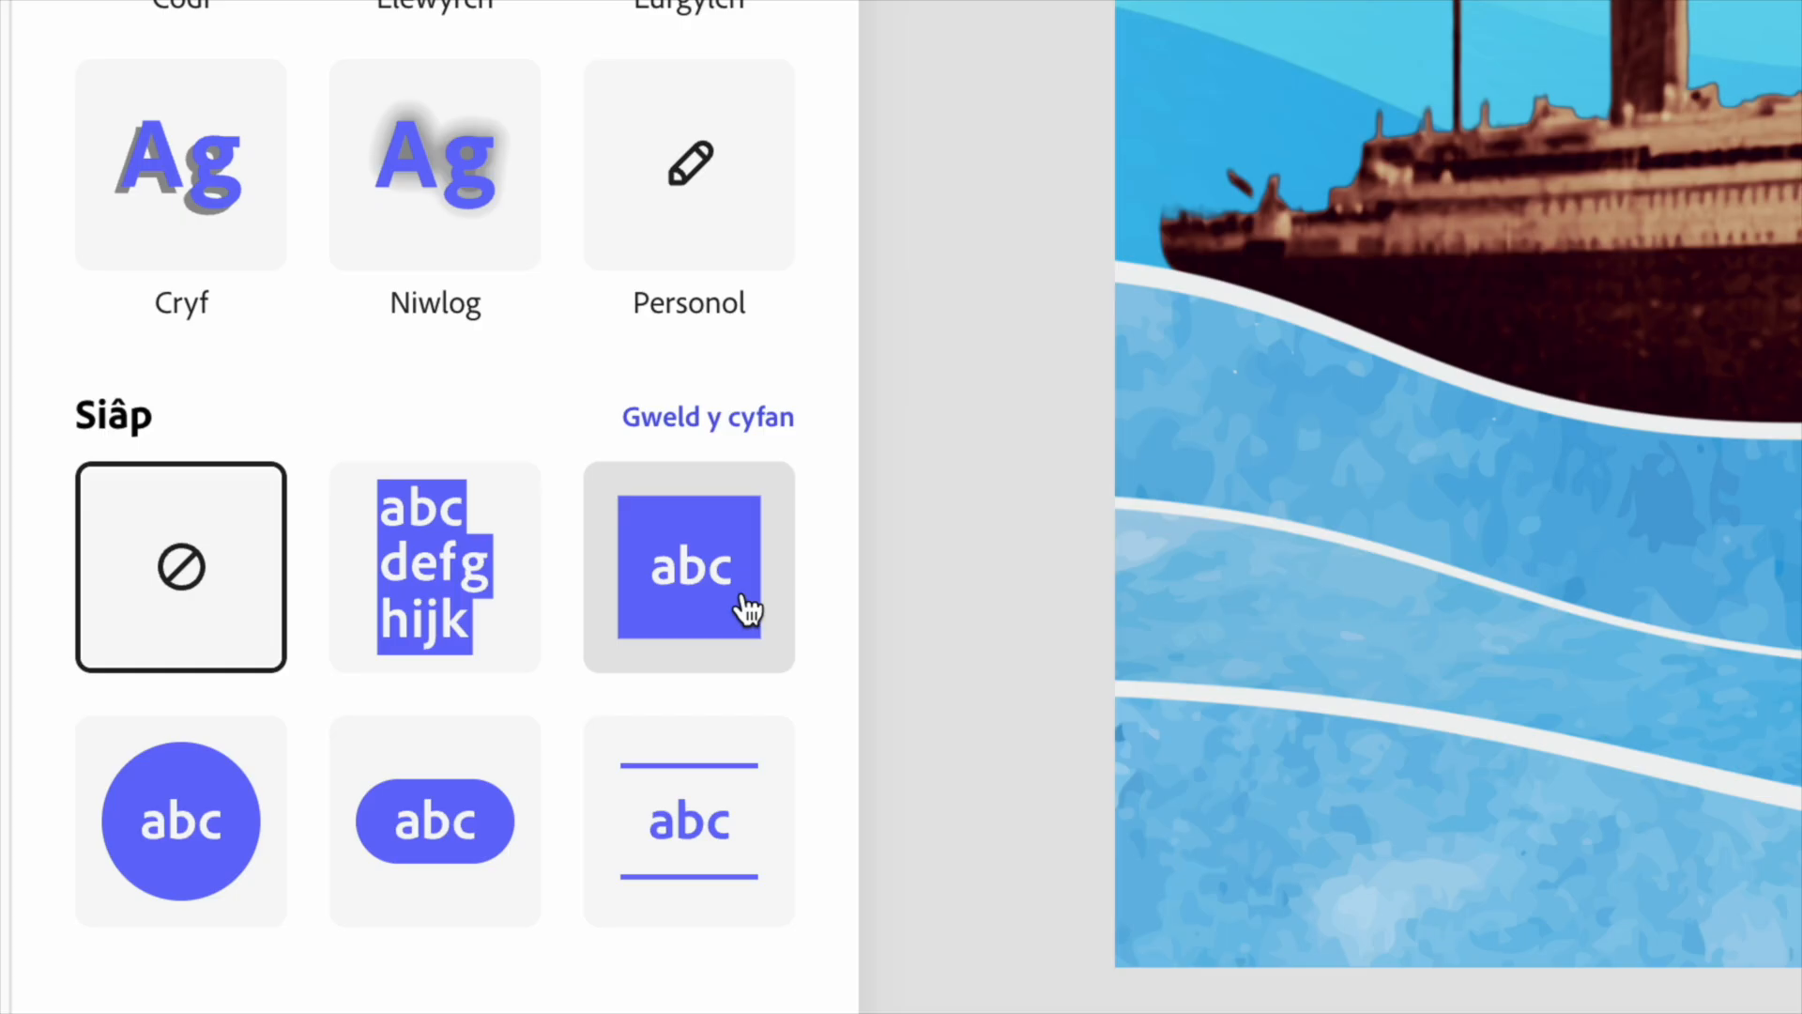
pyautogui.click(714, 418)
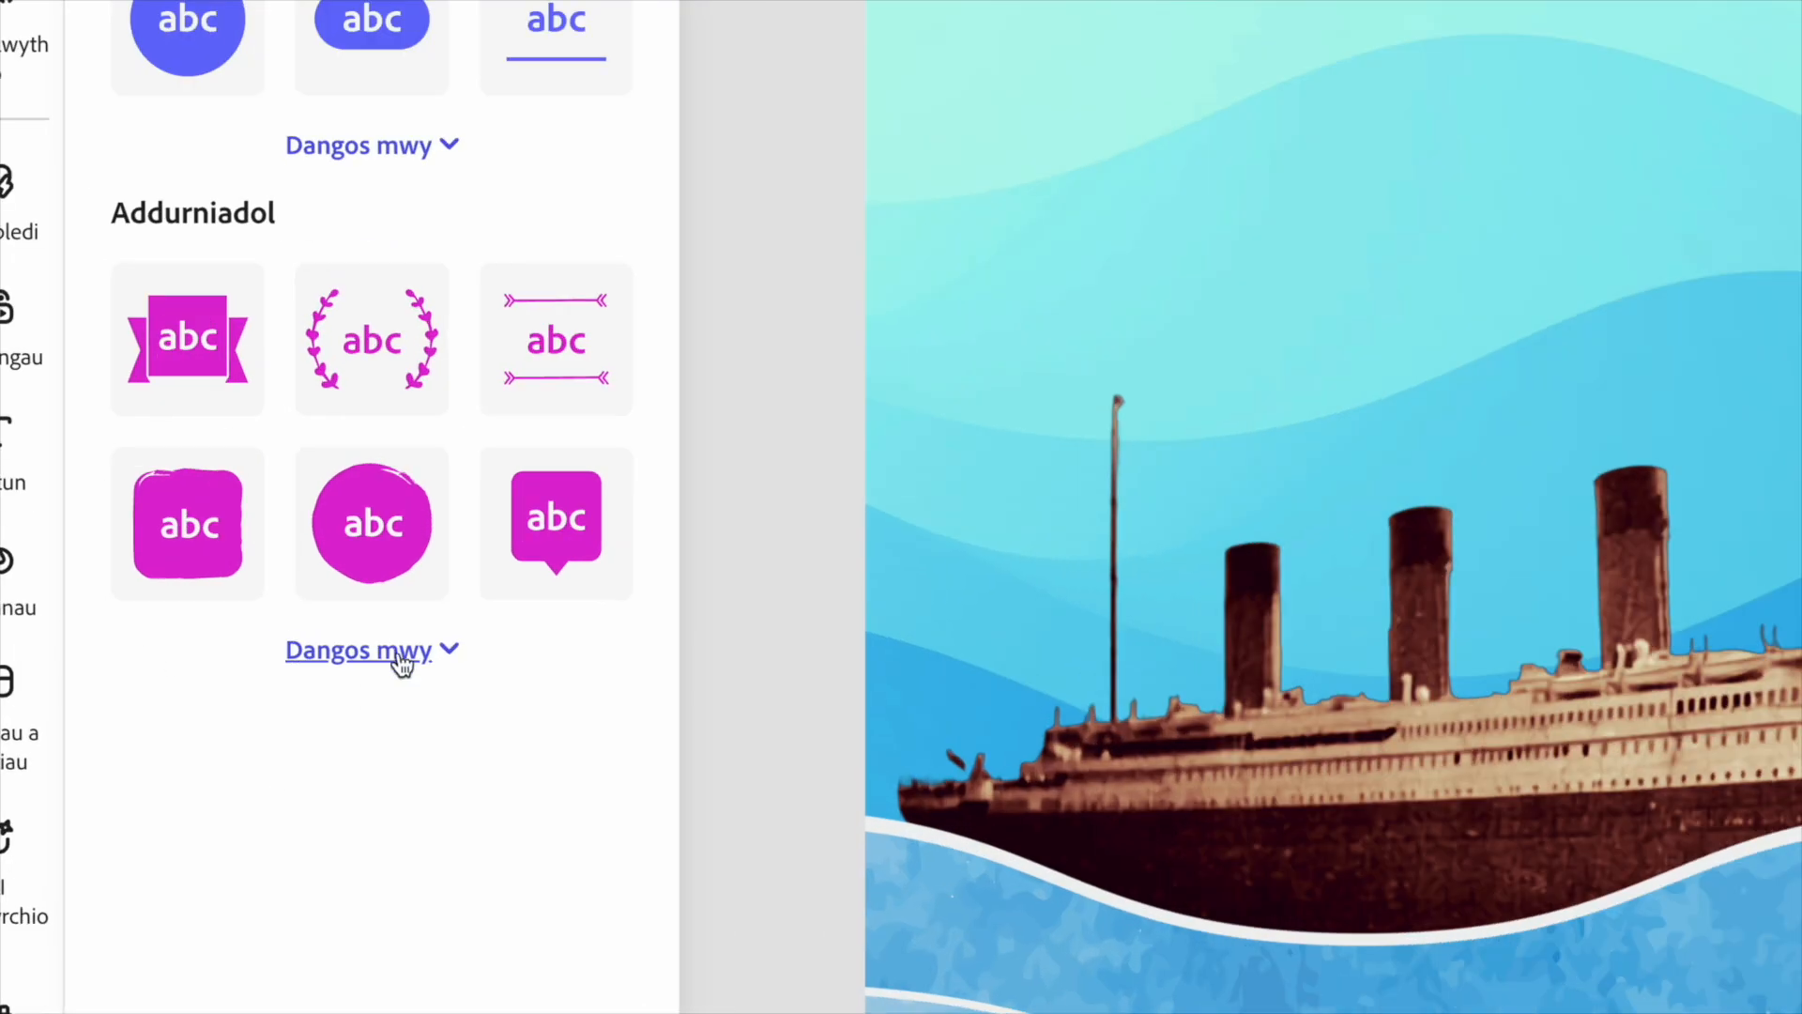
pyautogui.click(214, 640)
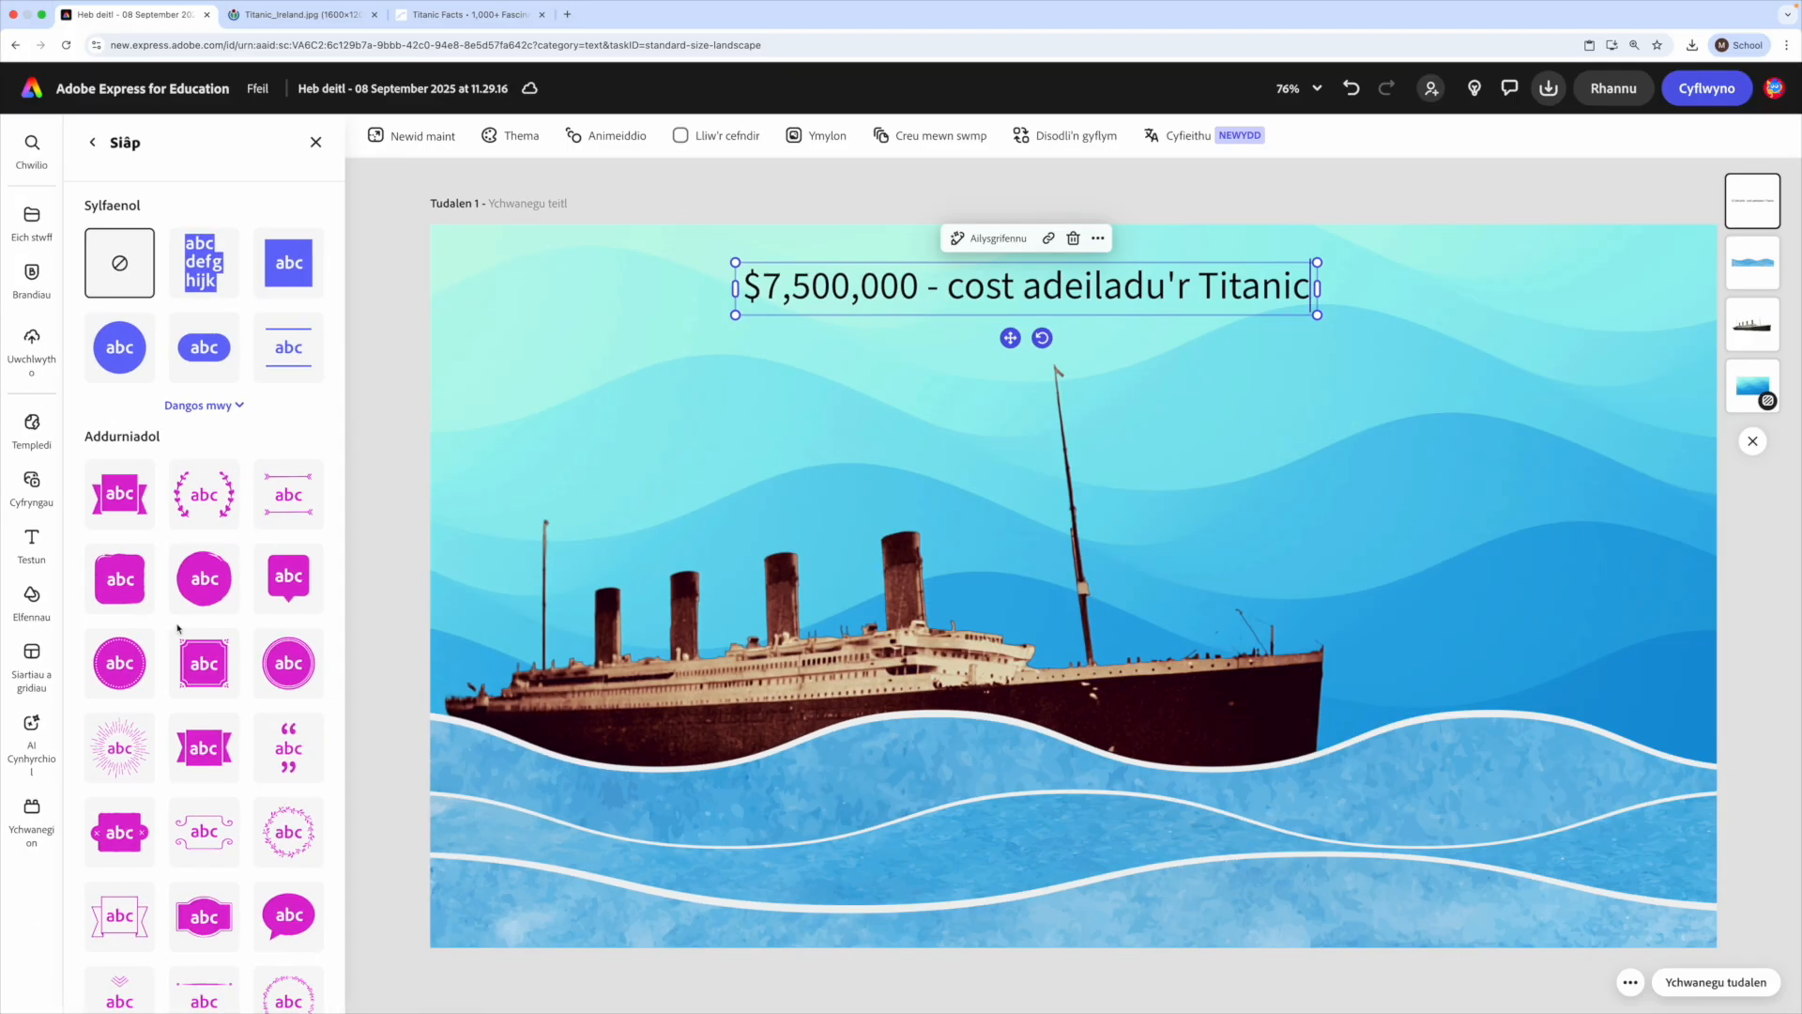
pyautogui.scroll(-3, 143, 655)
pyautogui.scroll(-1, 143, 656)
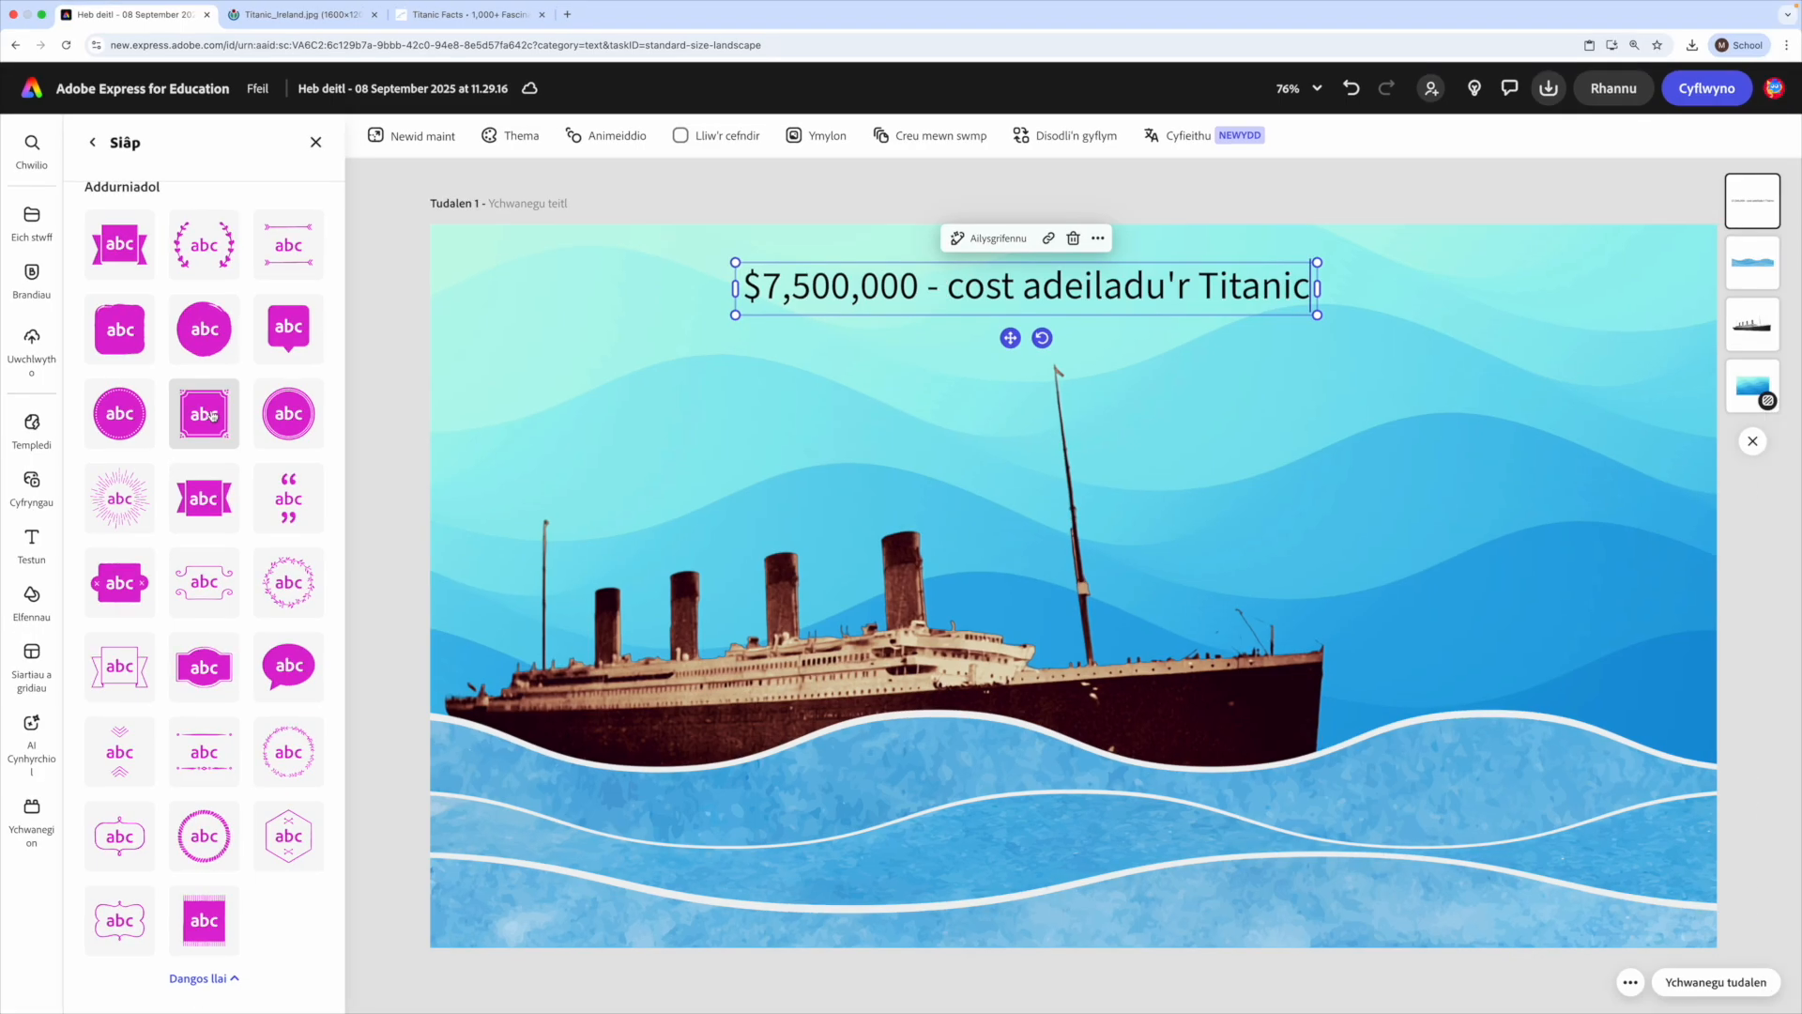
pyautogui.click(329, 460)
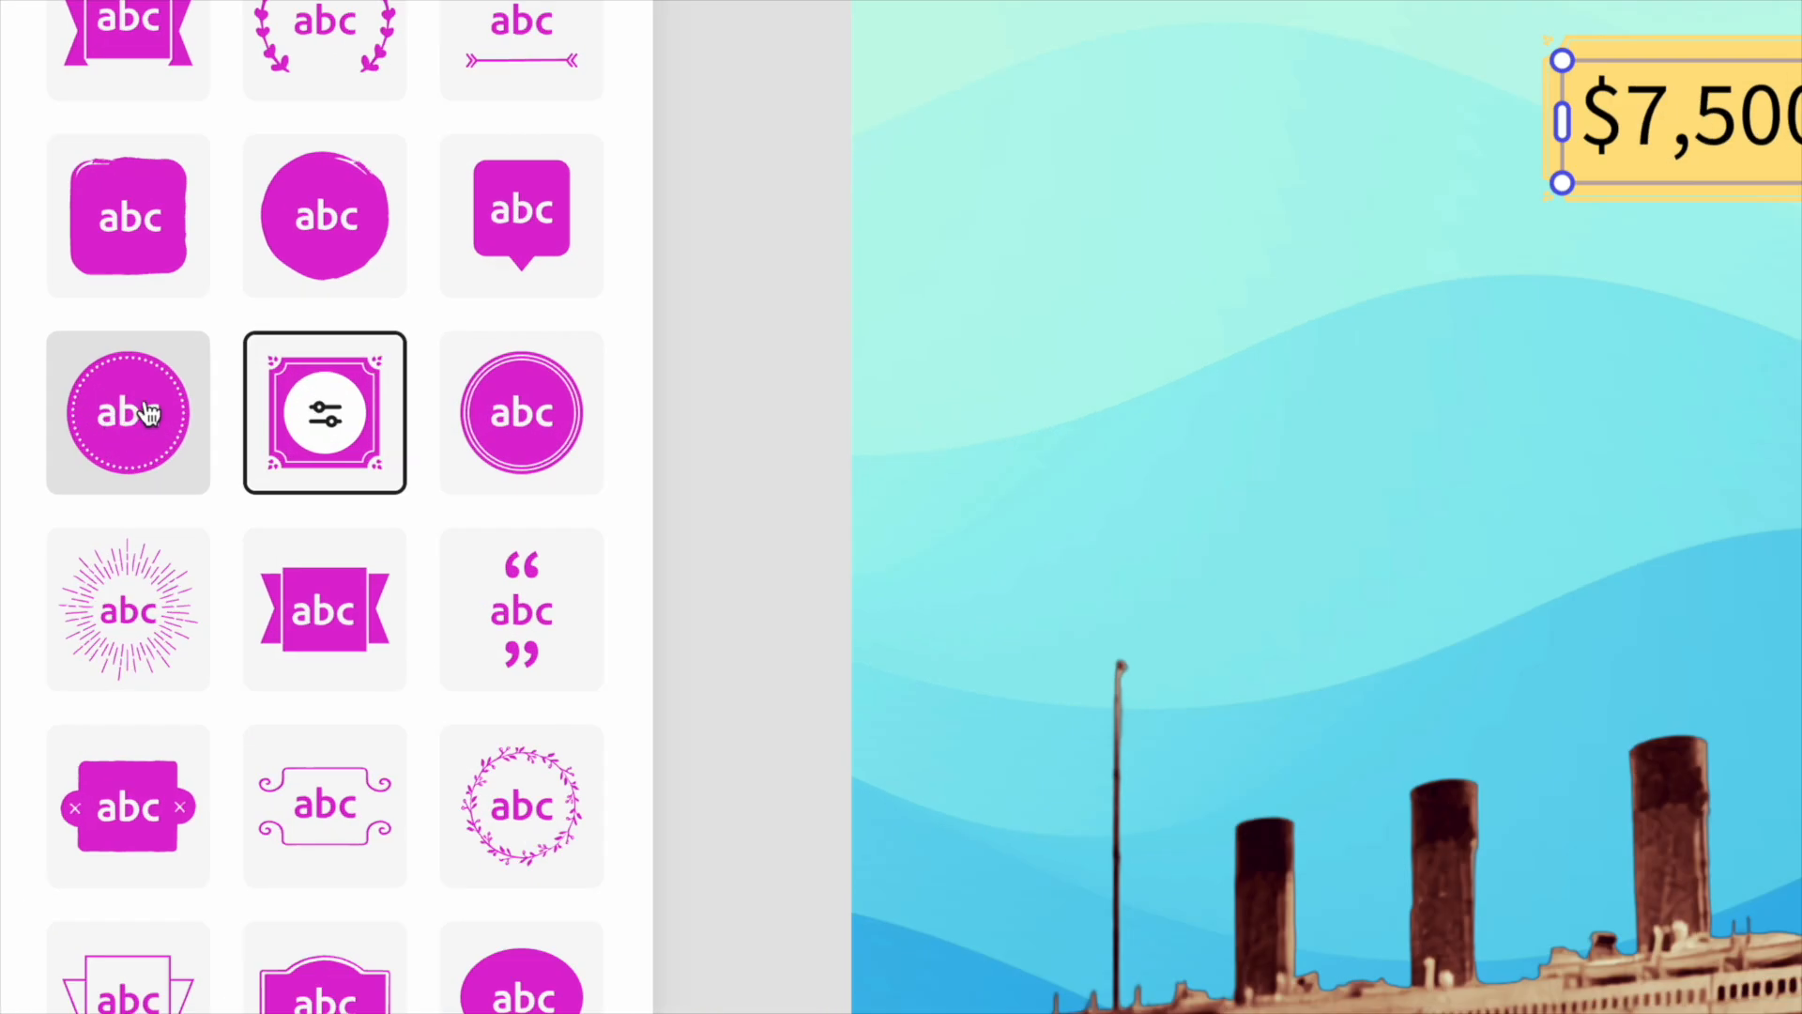
# - Change the fill of the shape behind the cost text to light orange from the extended colour swatches
pyautogui.click(324, 421)
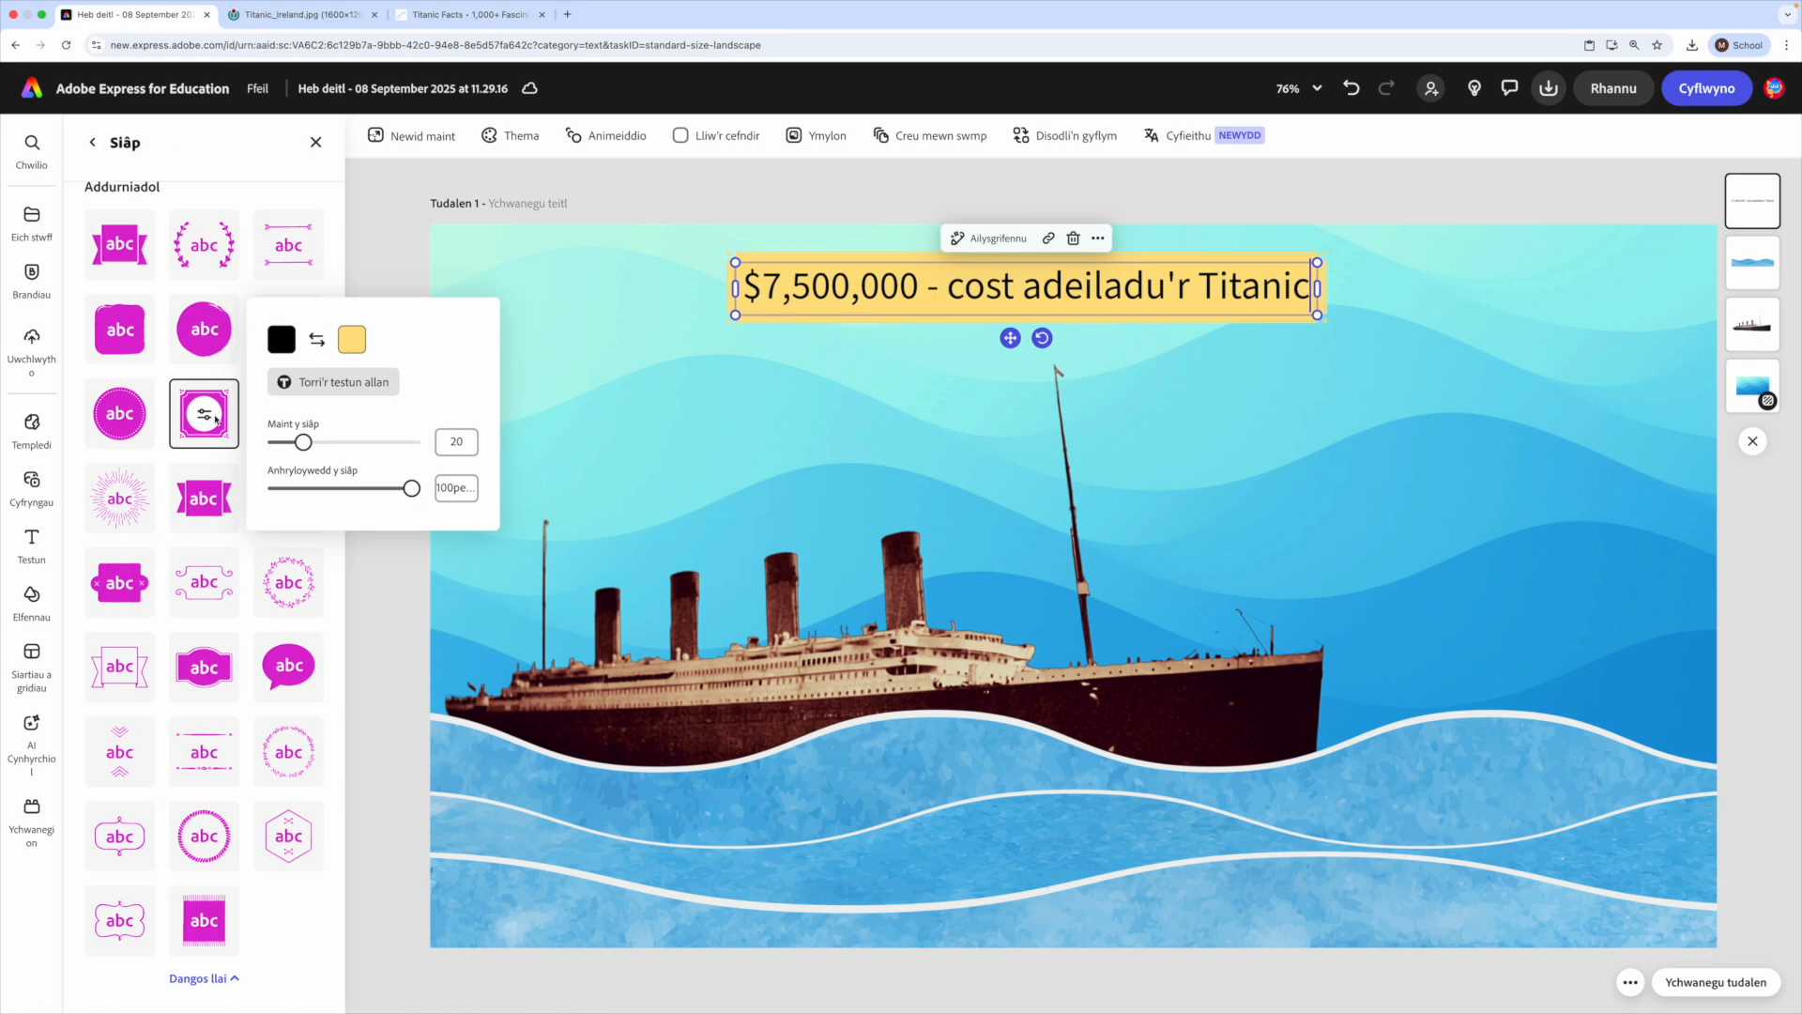
pyautogui.click(362, 342)
pyautogui.click(410, 421)
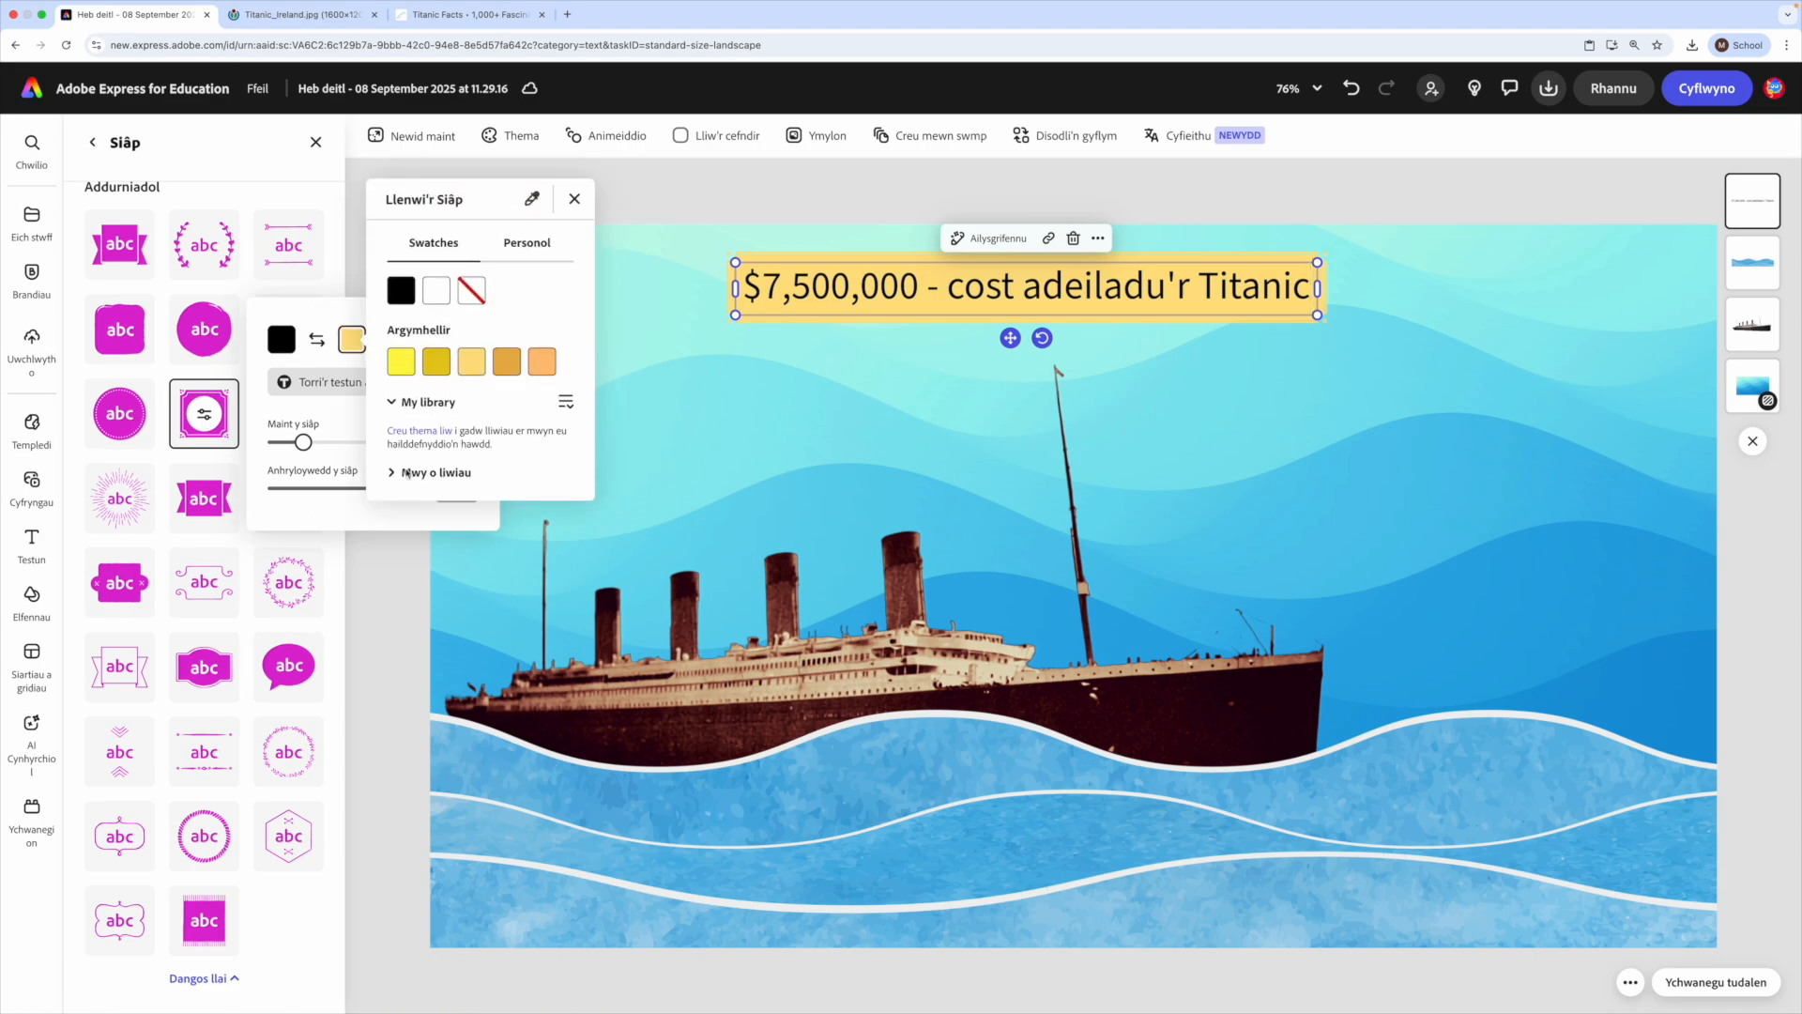
pyautogui.click(385, 472)
pyautogui.scroll(-2, 463, 456)
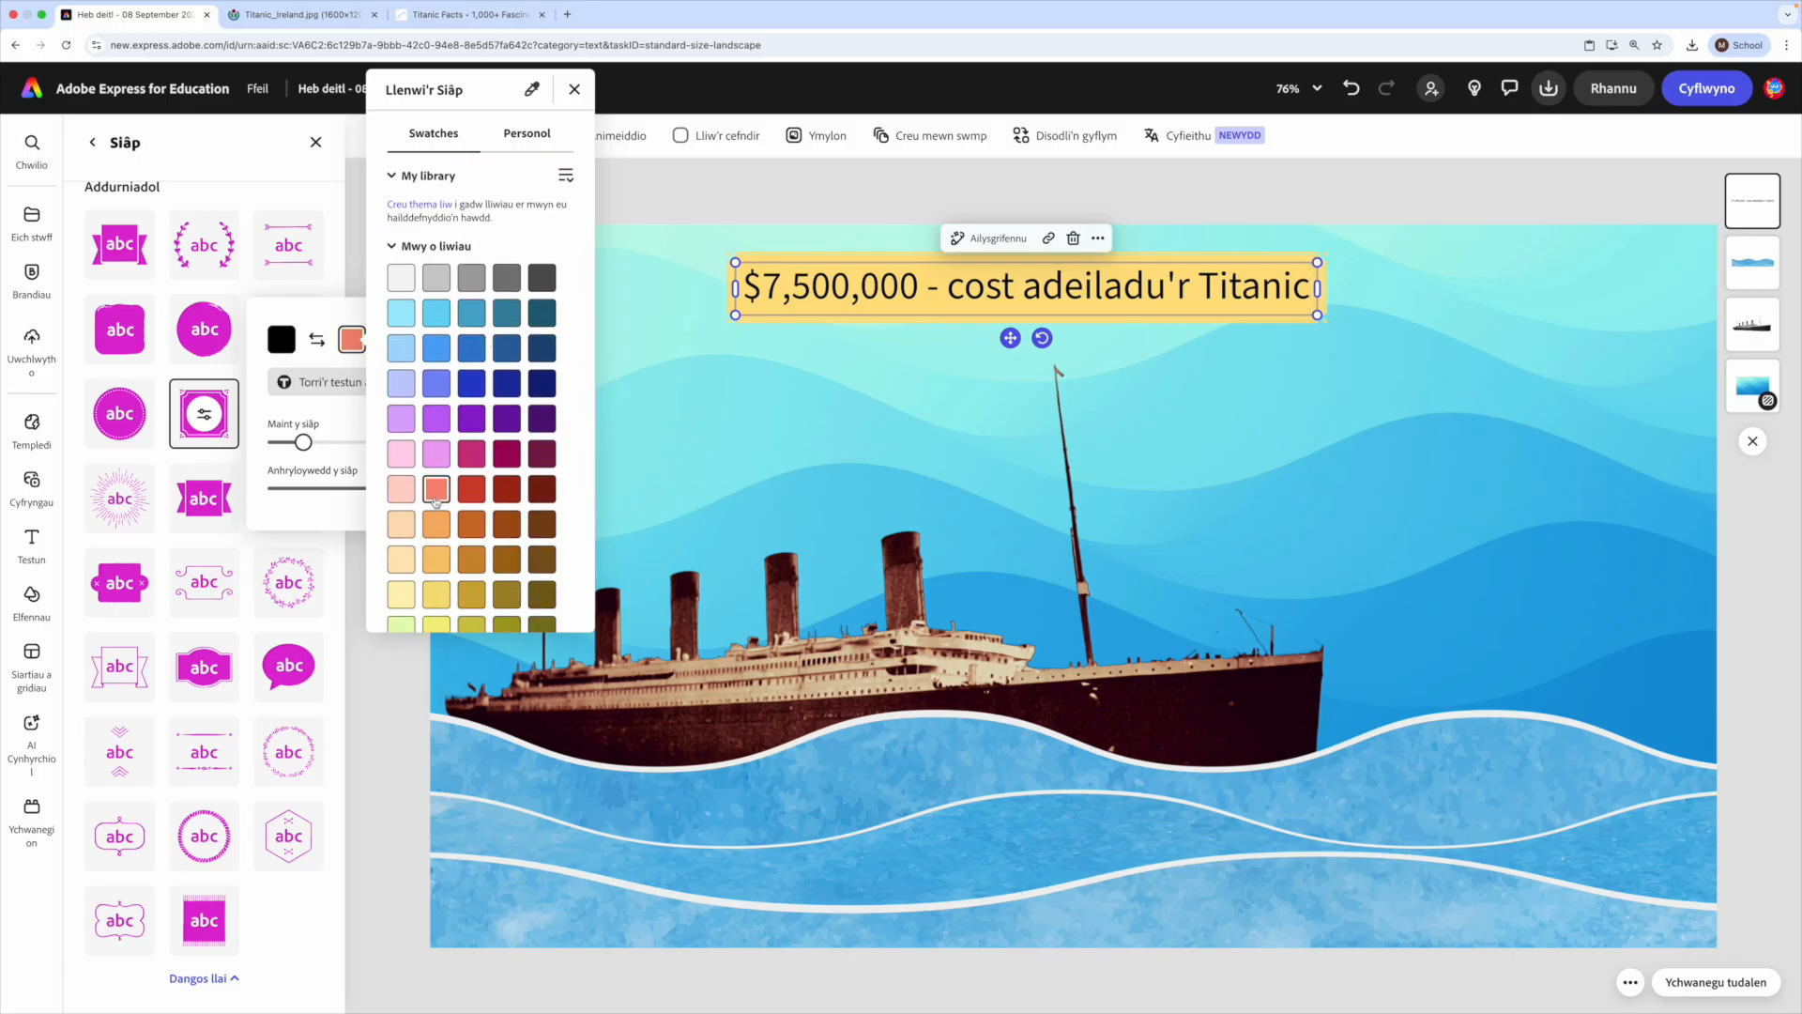
pyautogui.click(435, 490)
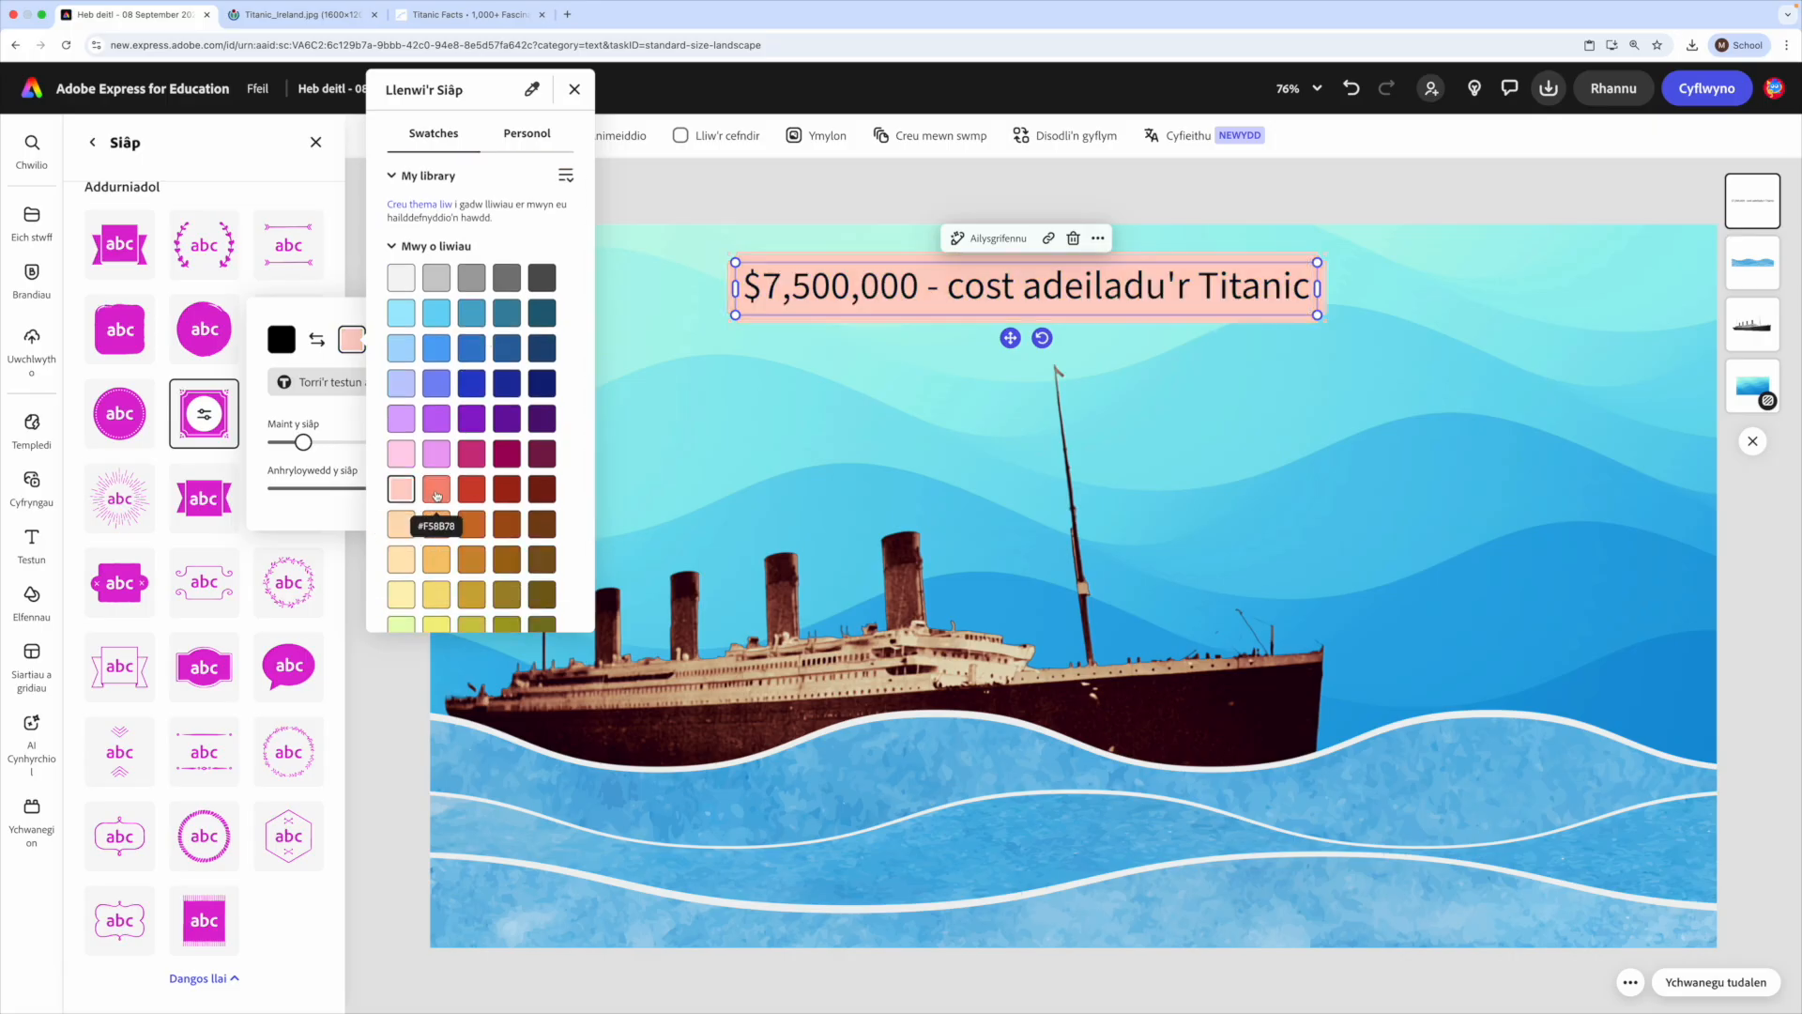
pyautogui.click(438, 521)
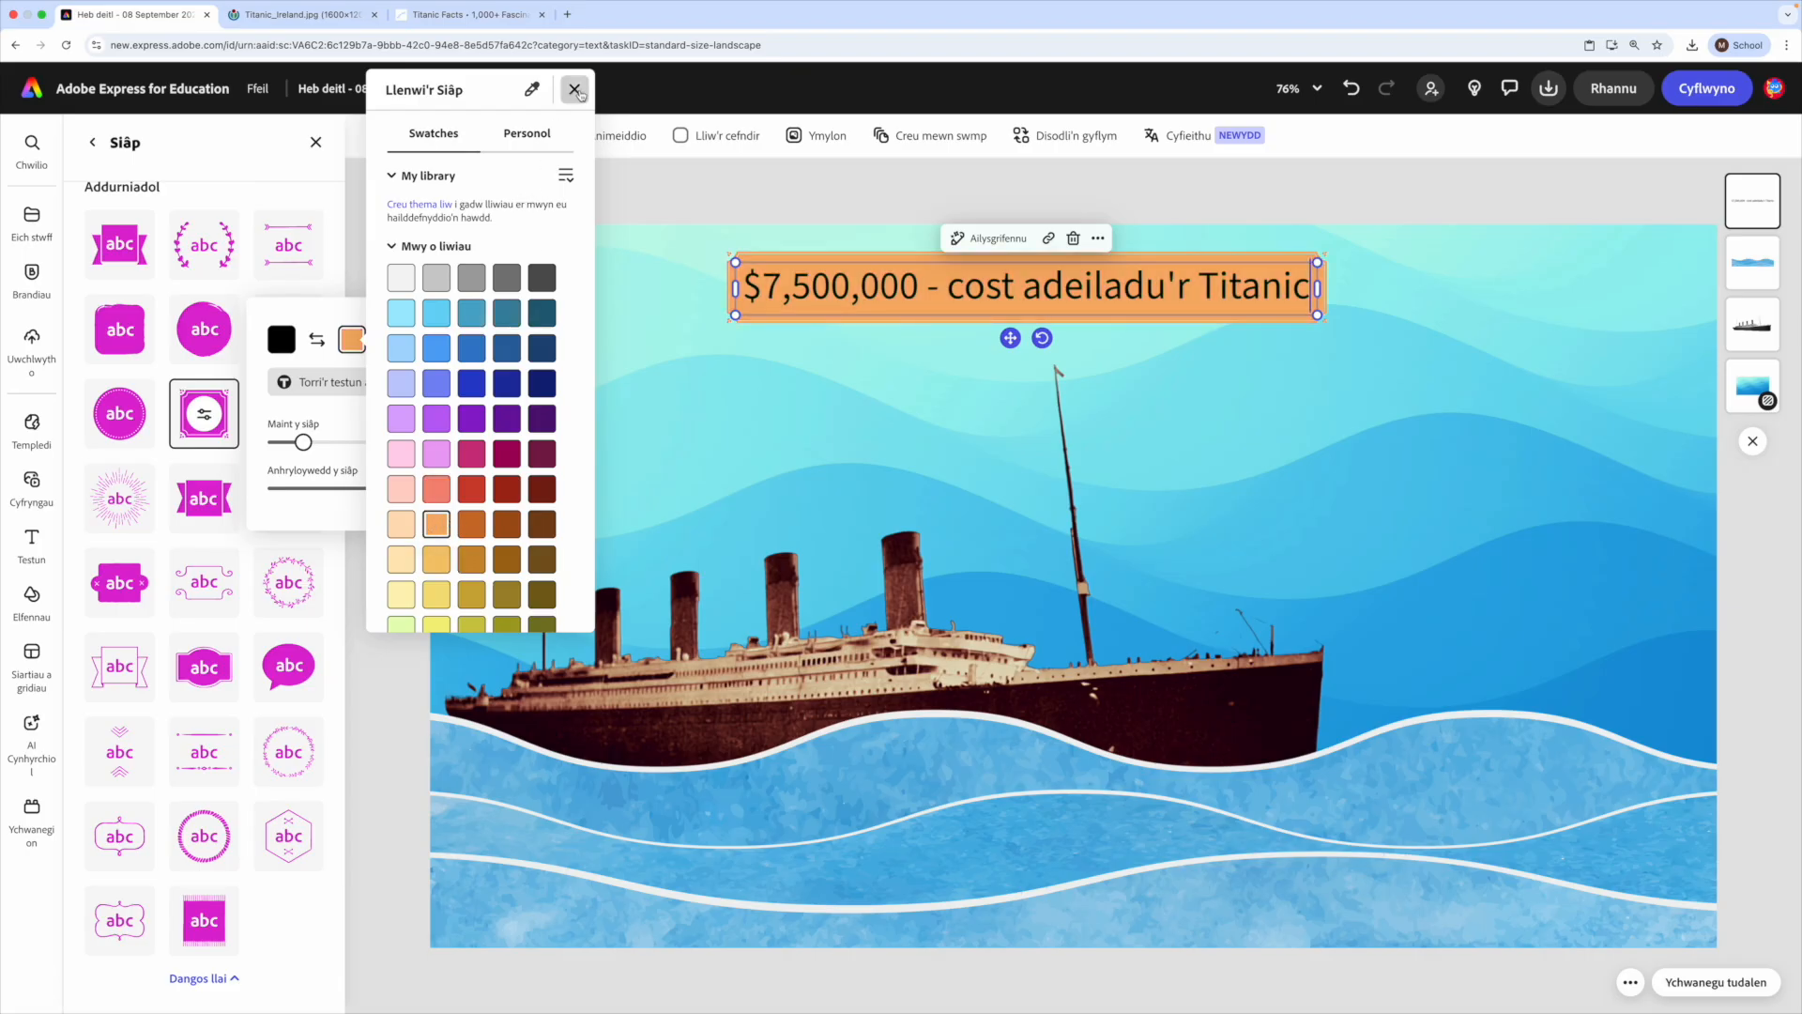
pyautogui.click(574, 90)
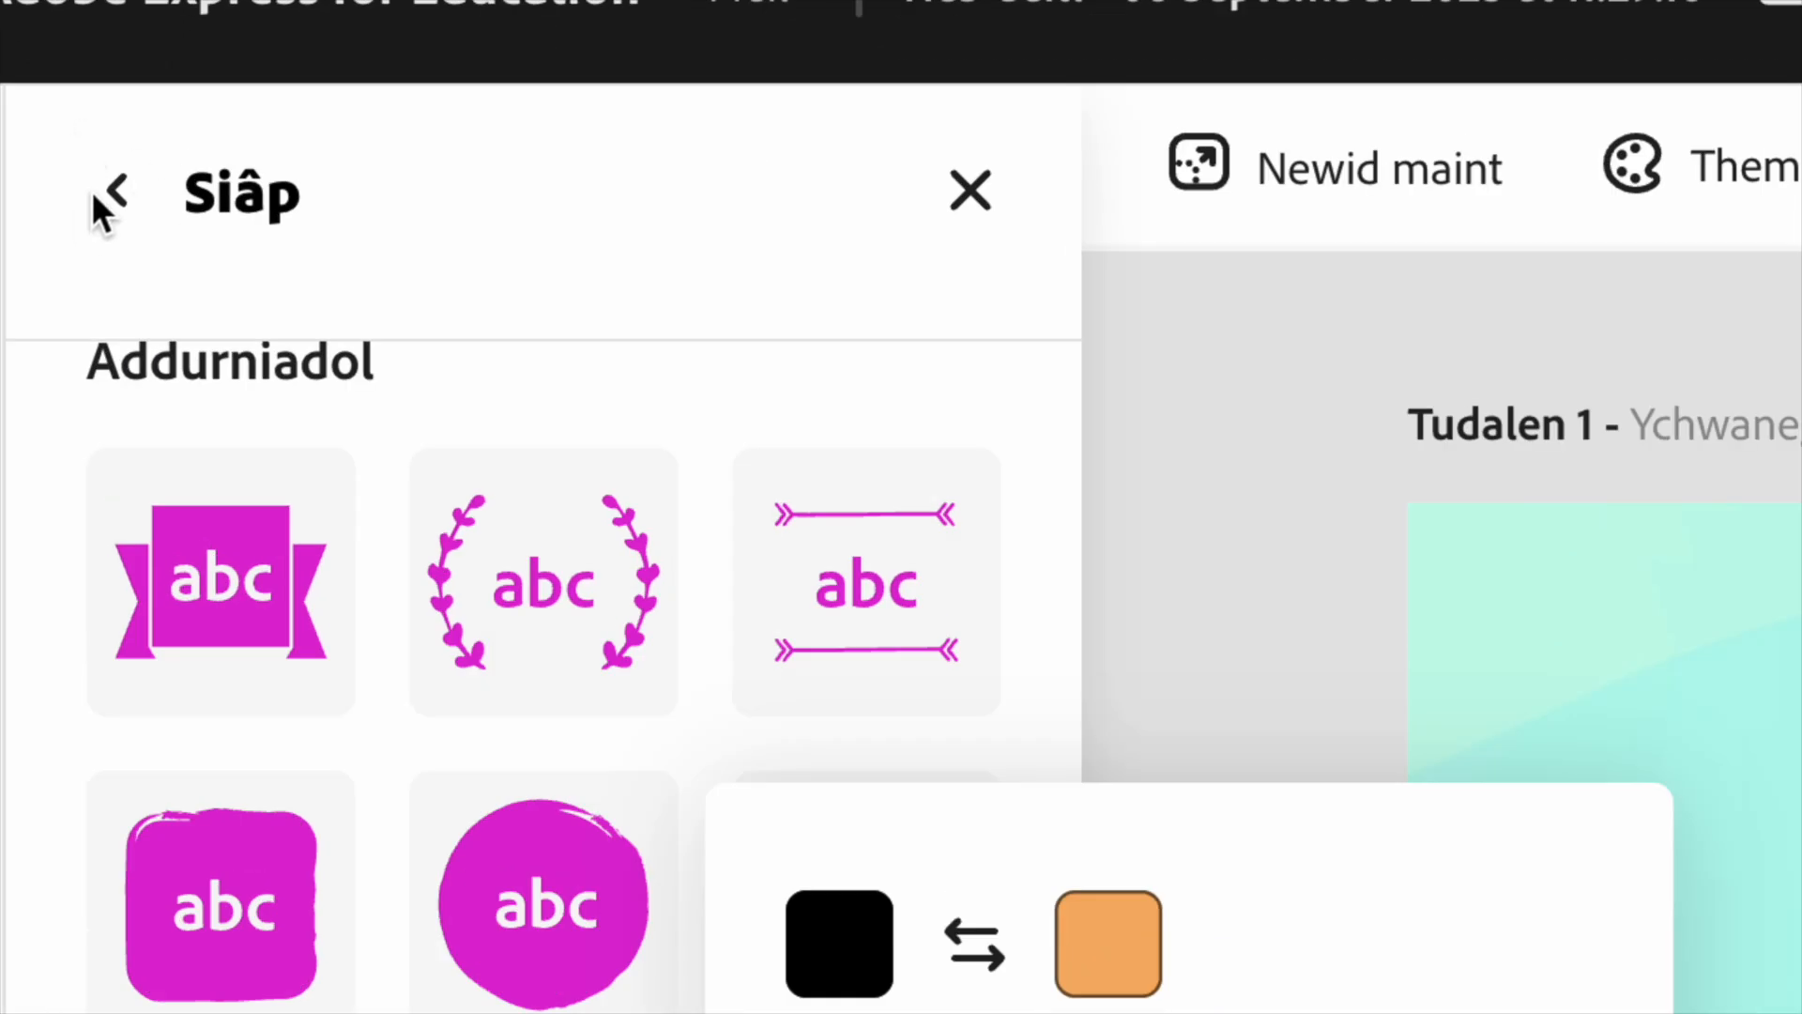
# - Set the cost text in Texturina 60pt Bold, chosen from the fonts similar to the recommended blackletter font
pyautogui.click(114, 192)
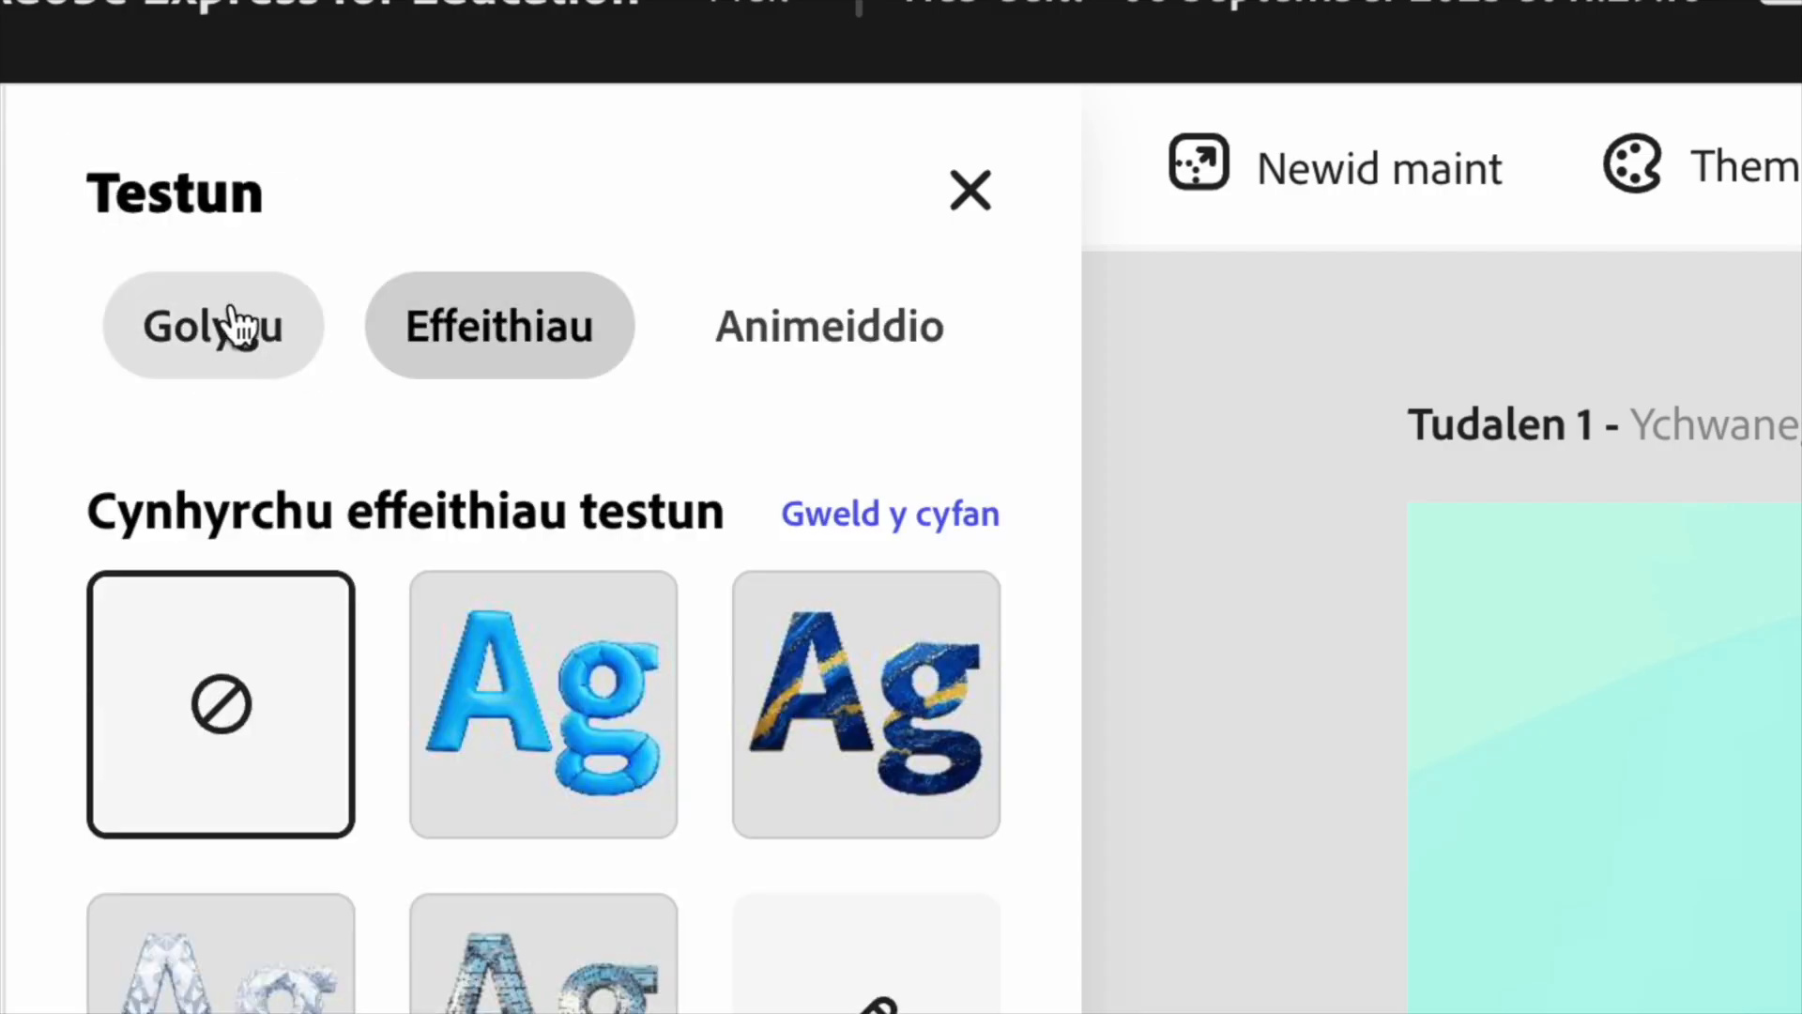
pyautogui.click(211, 348)
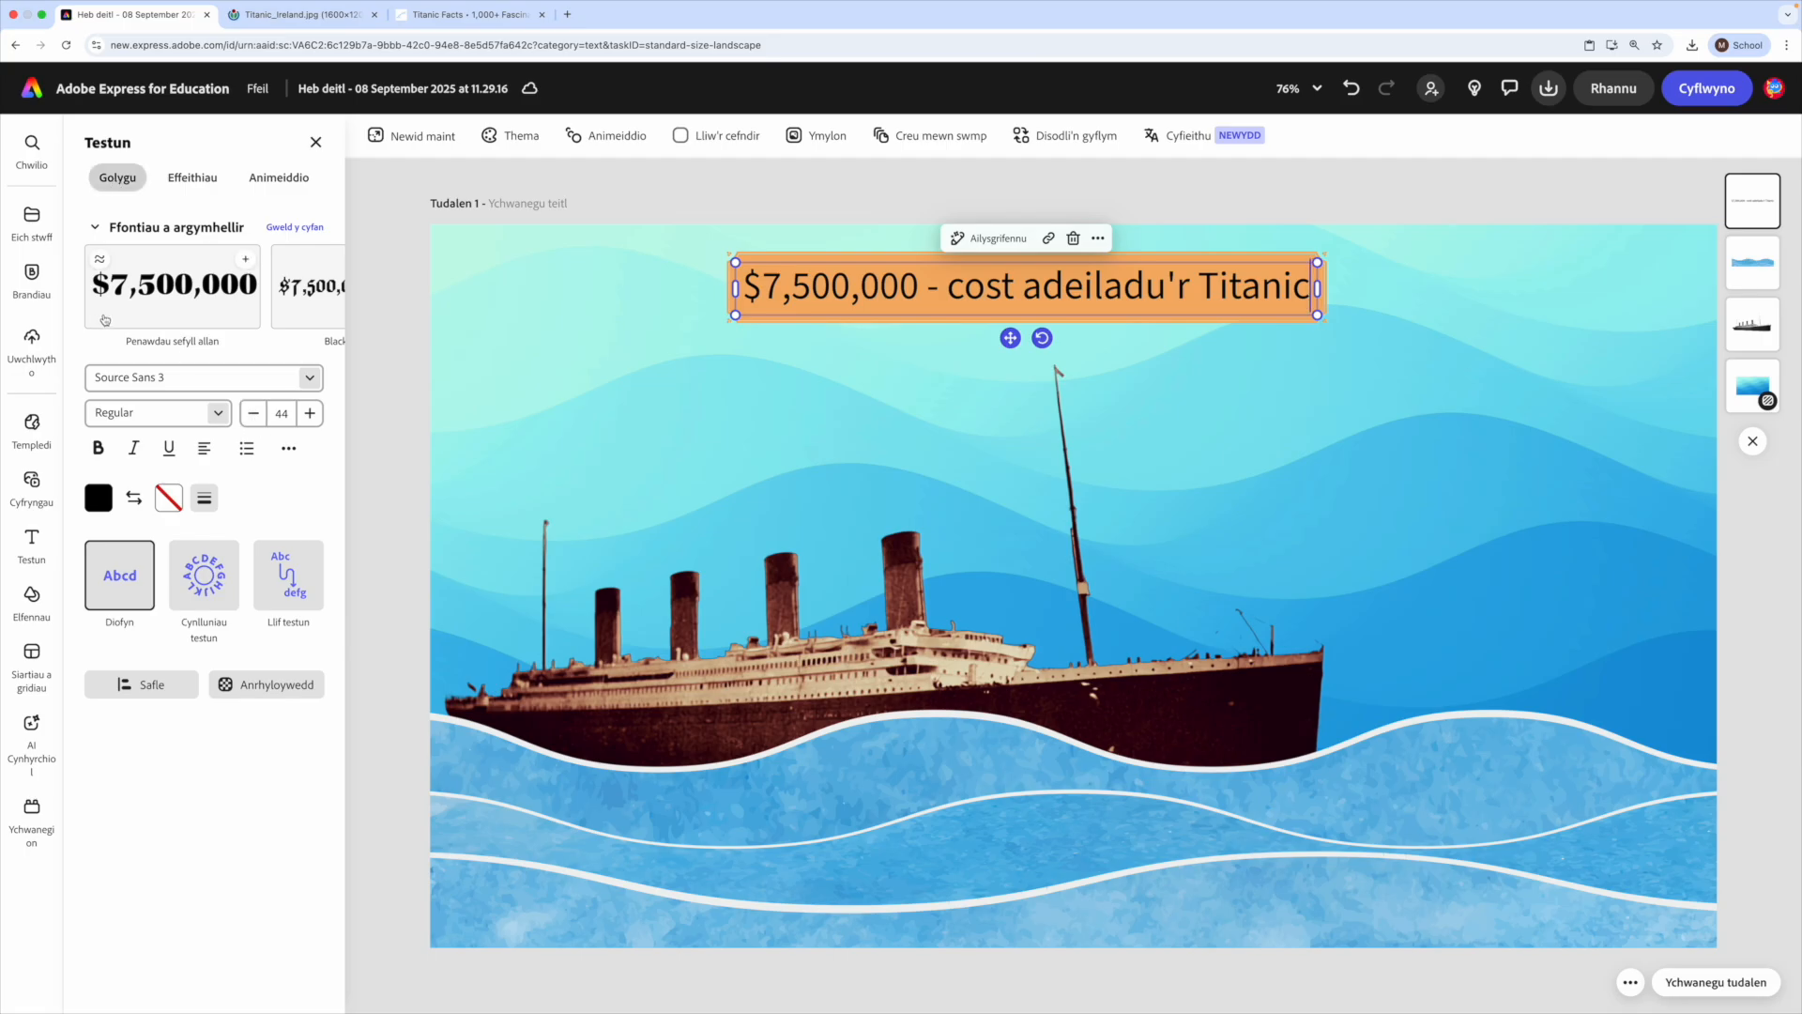
pyautogui.hscroll(5, 108, 319)
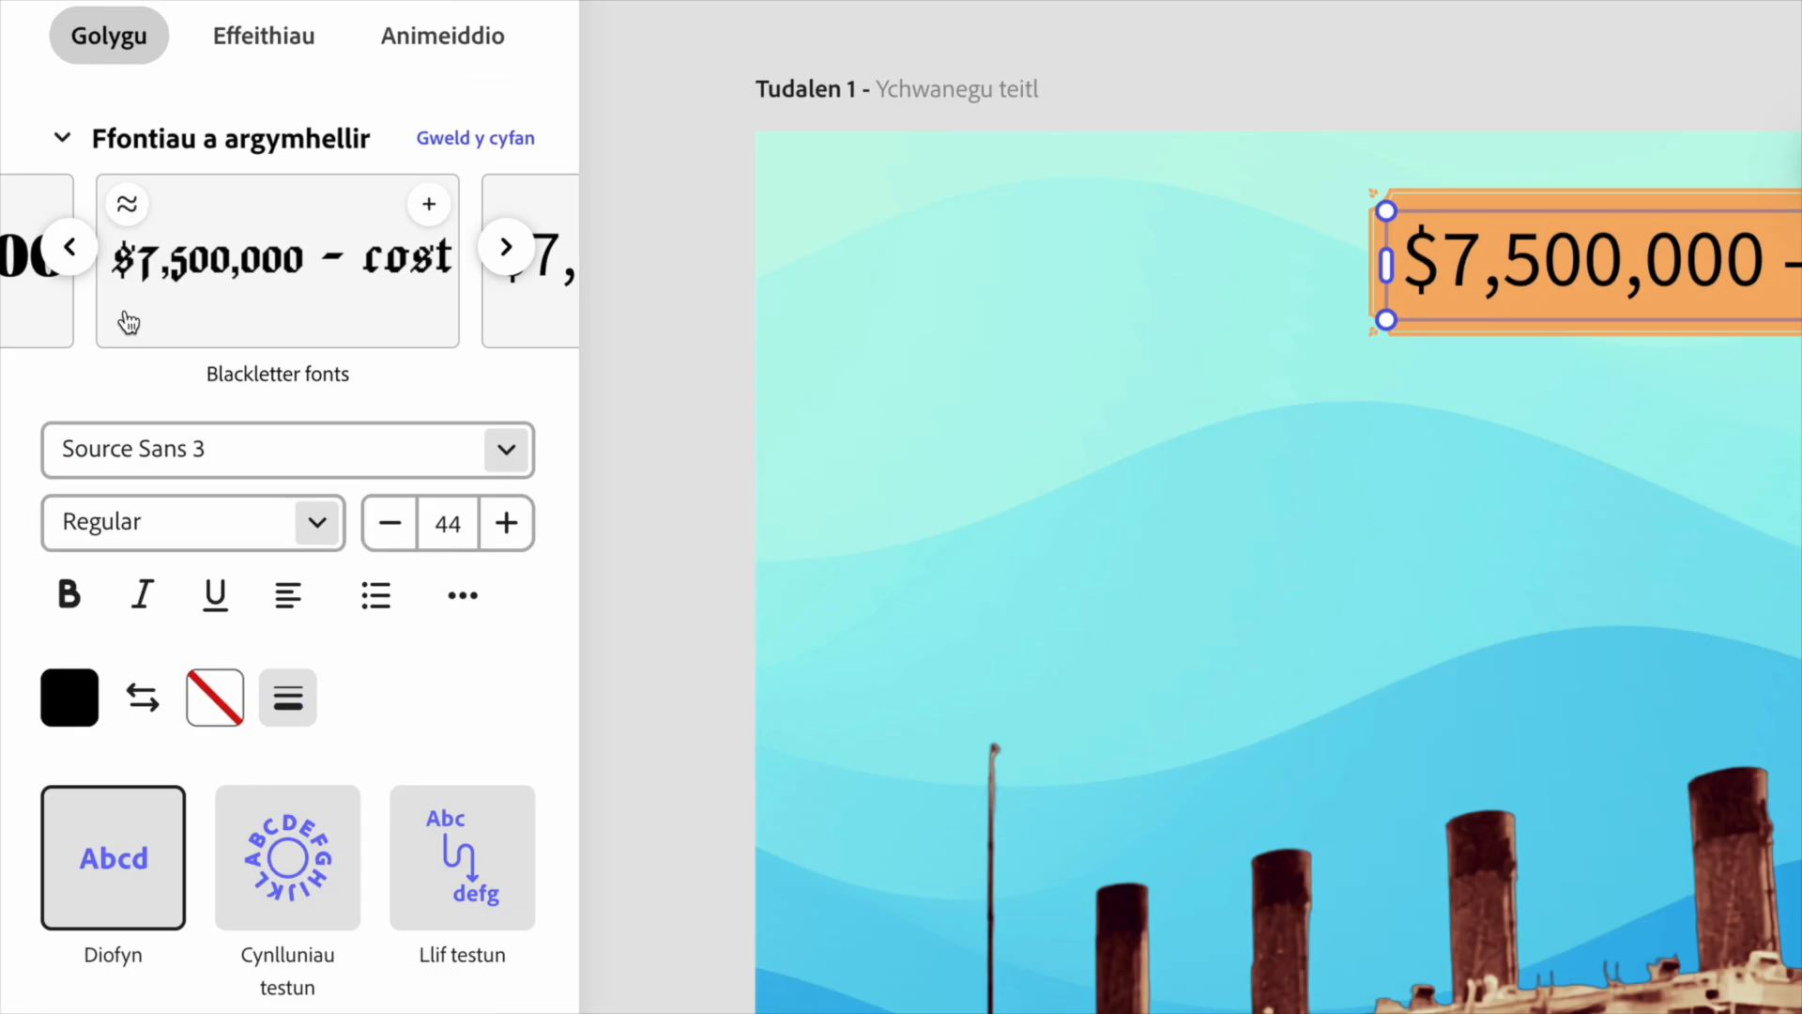
pyautogui.hscroll(-3, 132, 312)
pyautogui.hscroll(4, 134, 312)
pyautogui.click(127, 204)
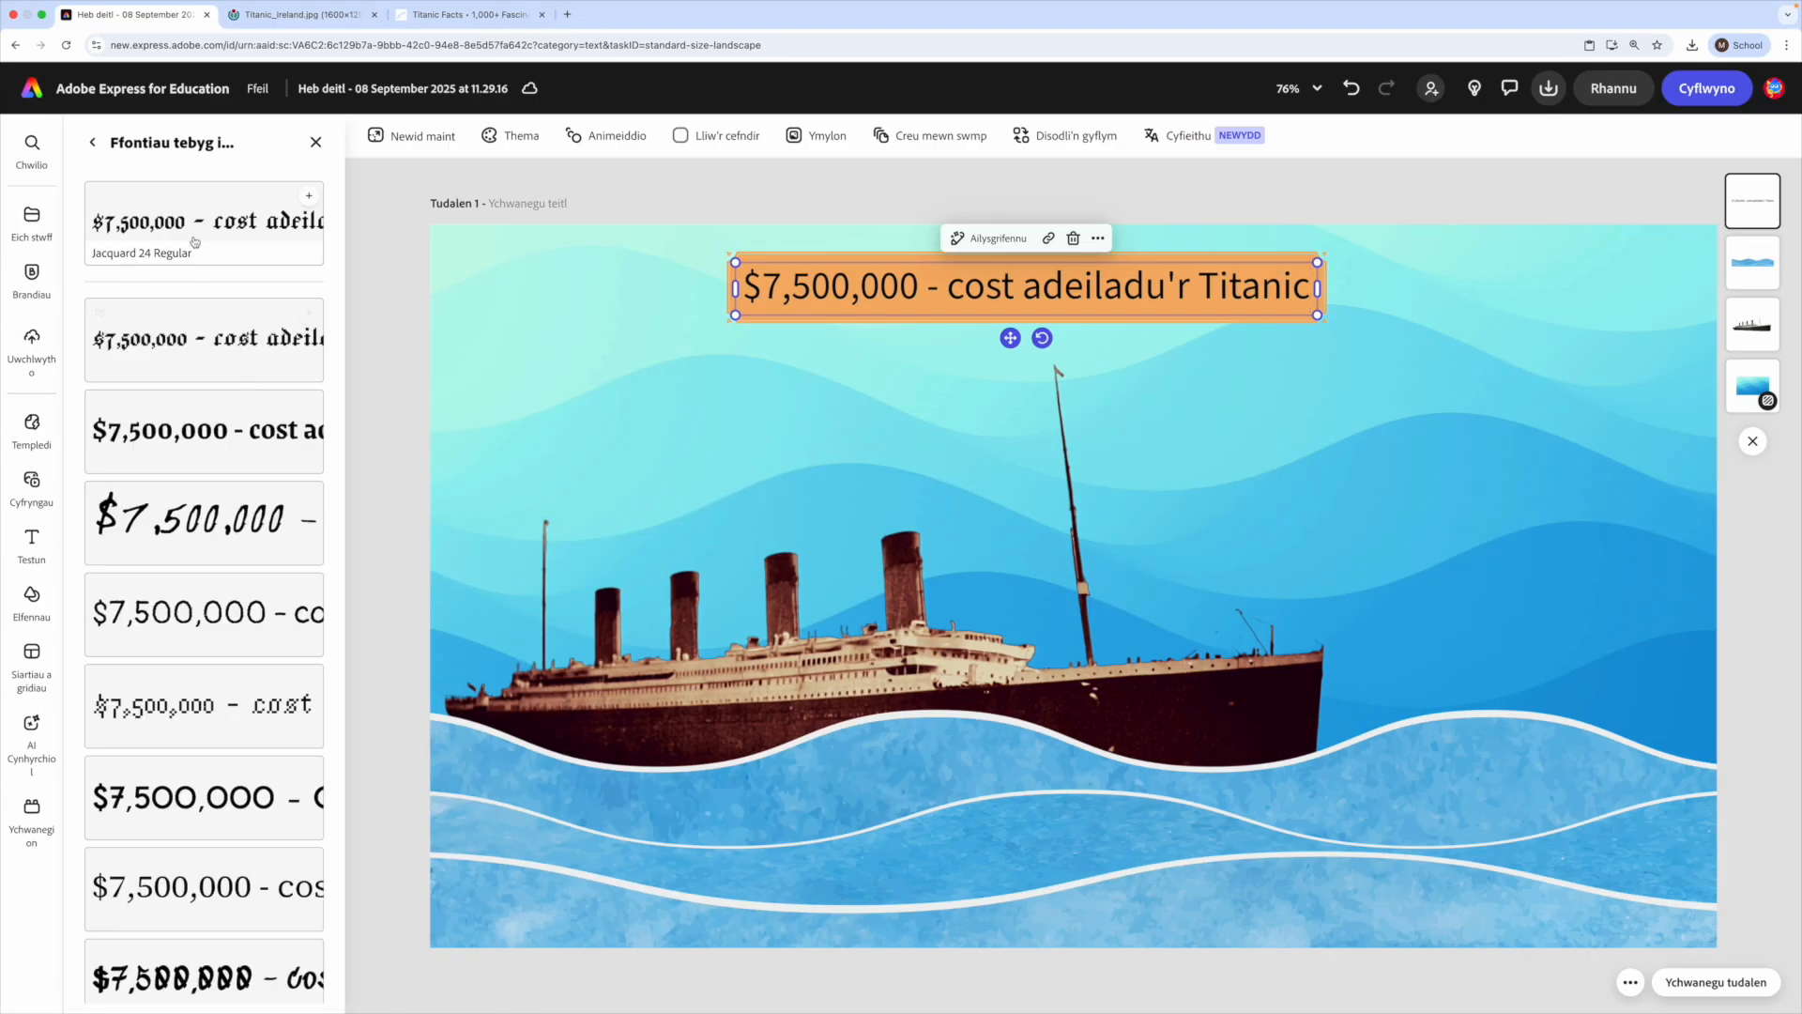
pyautogui.scroll(-10, 225, 457)
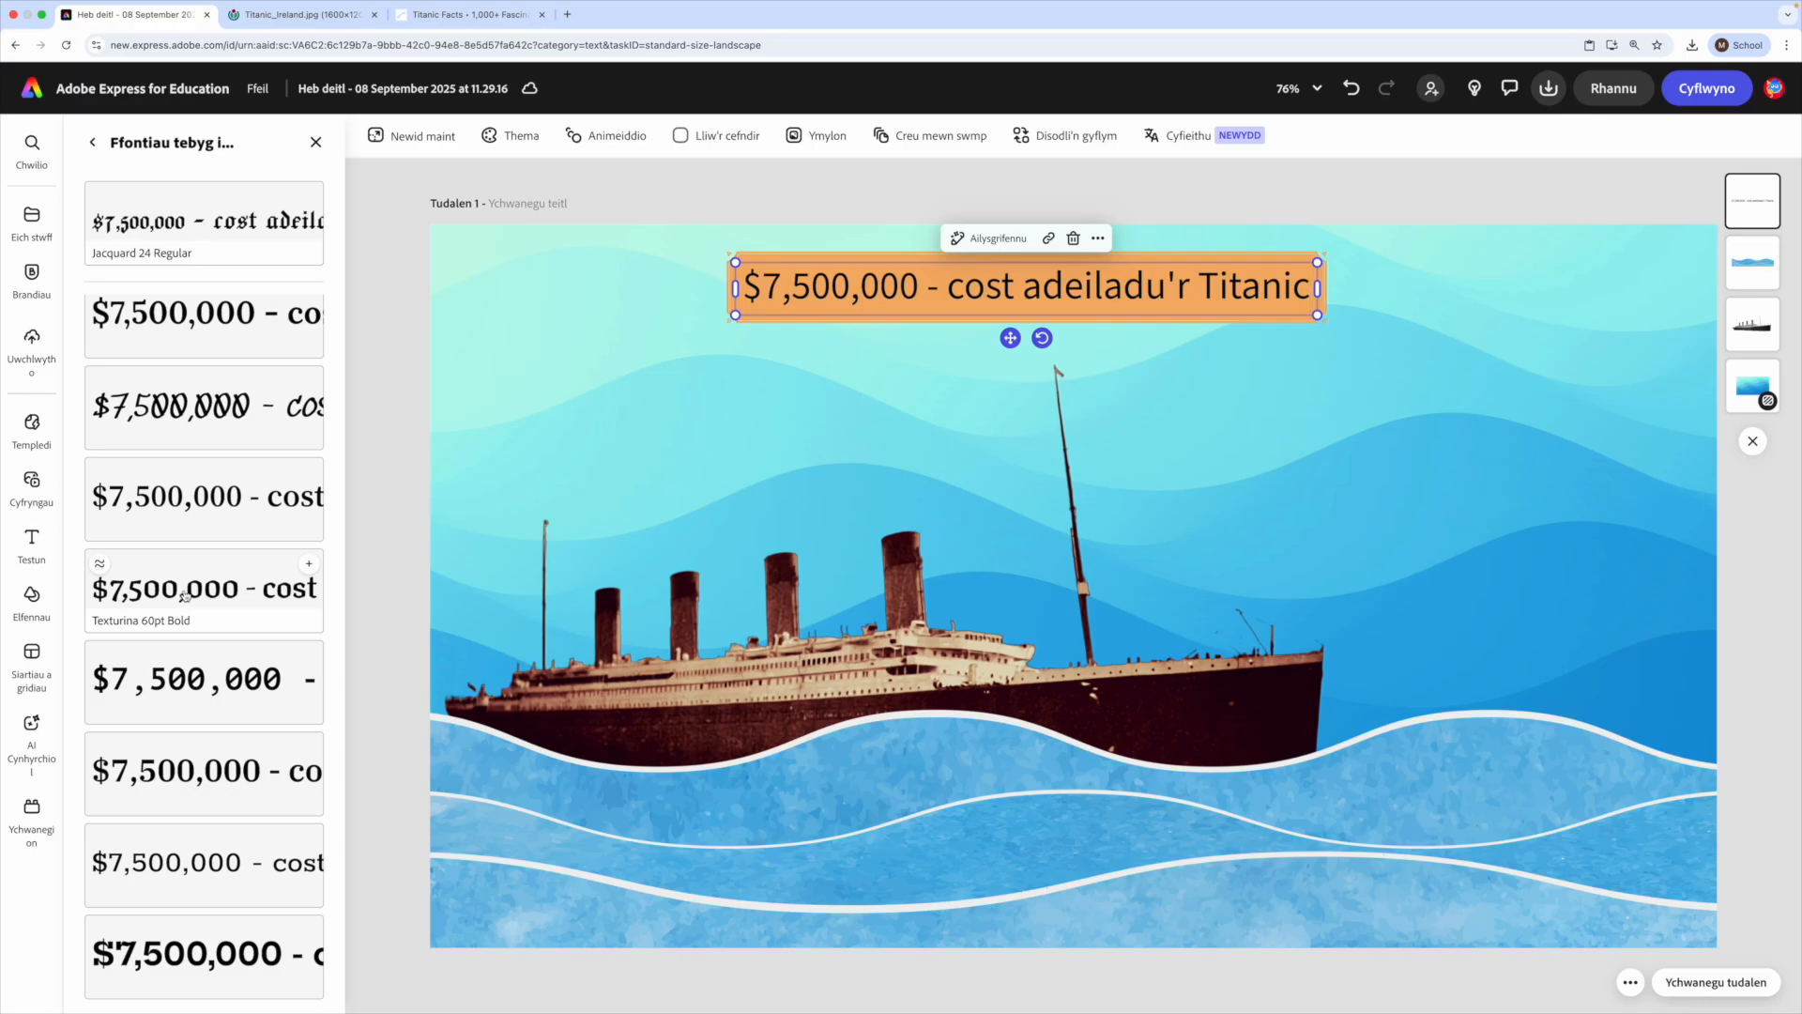
pyautogui.click(252, 593)
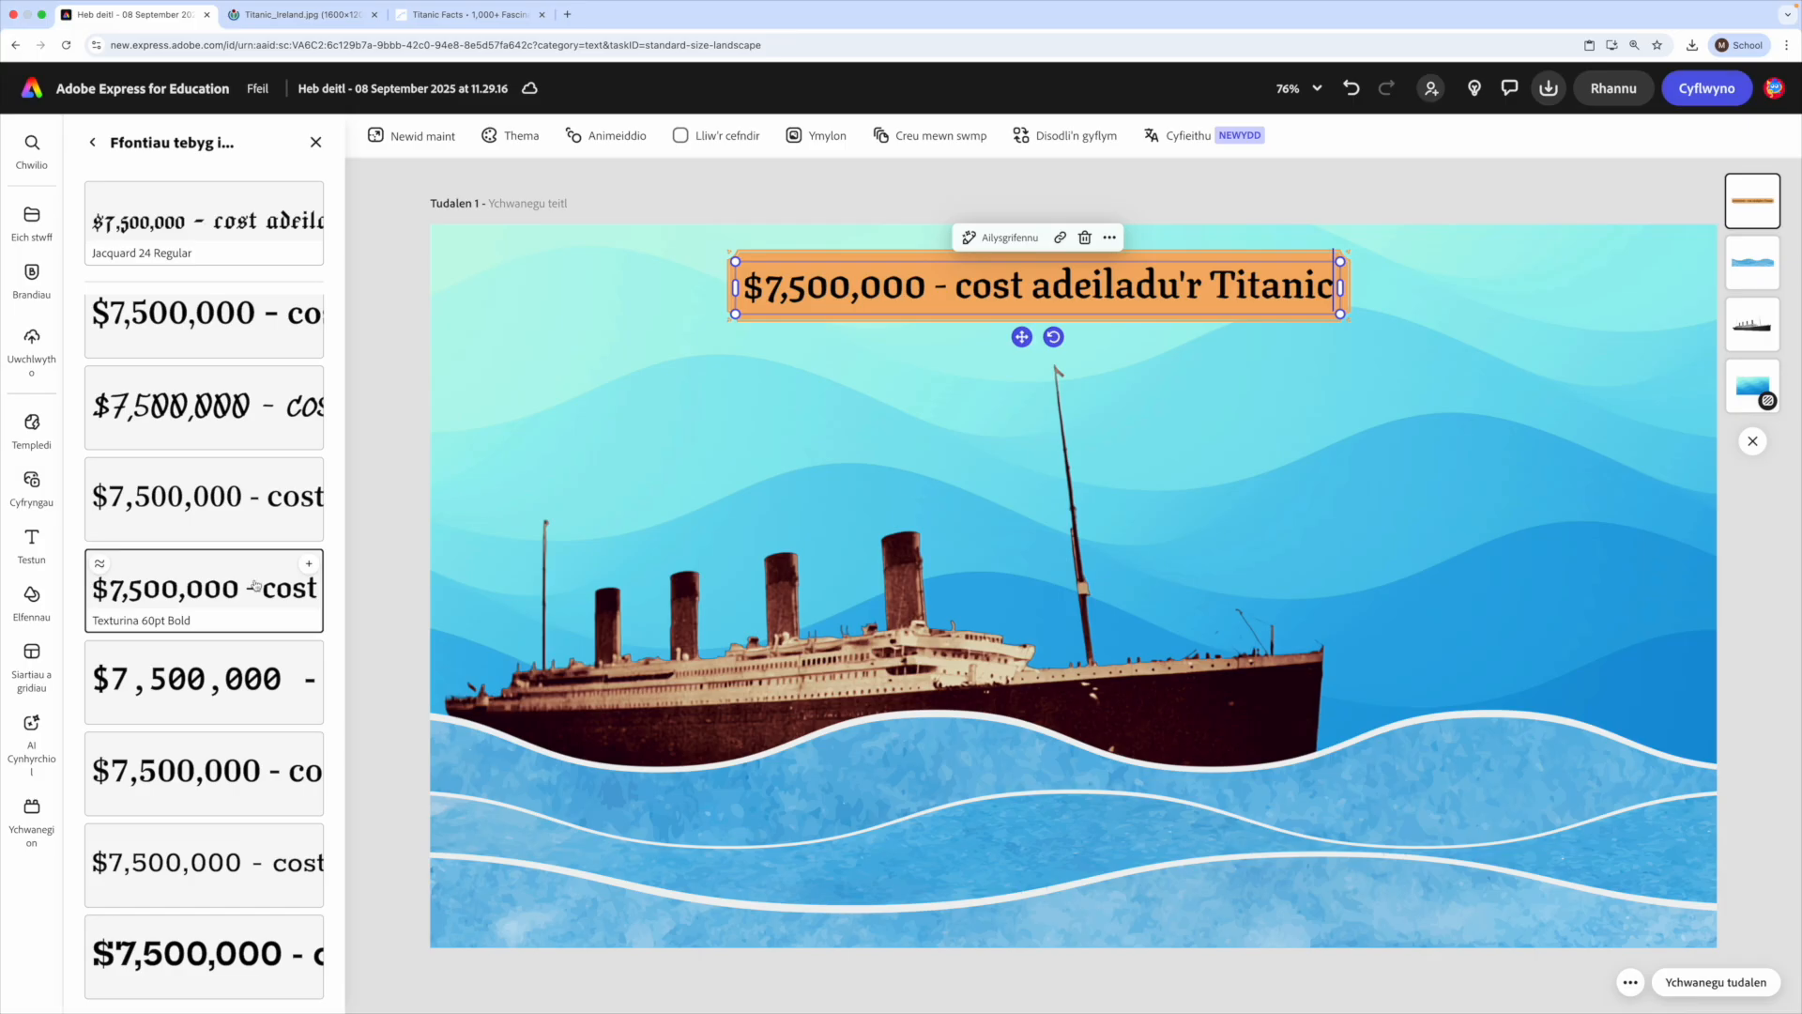
# - Narrow the cost label so its text wraps onto two lines, and set the "$7,500,000" figure to size 40
pyautogui.moveTo(1343, 287); pyautogui.dragTo(1099, 283)
pyautogui.moveTo(1086, 362); pyautogui.dragTo(968, 328)
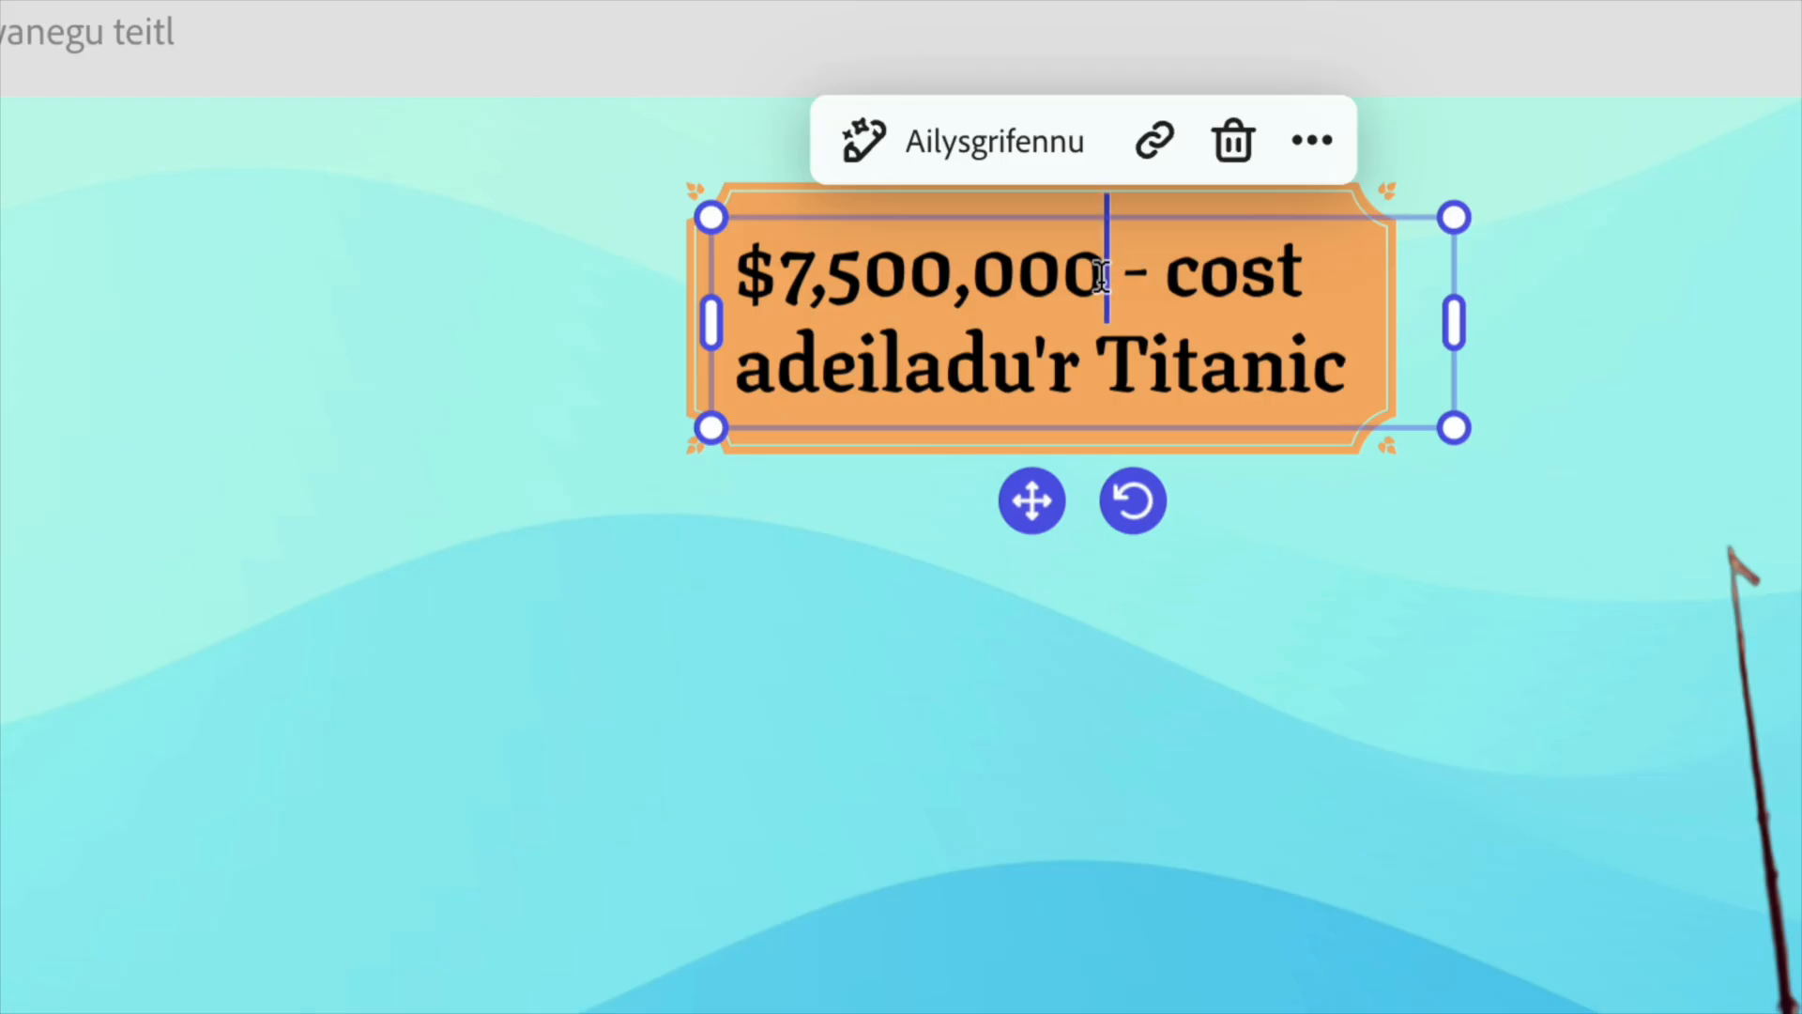
pyautogui.moveTo(1103, 275); pyautogui.dragTo(733, 275)
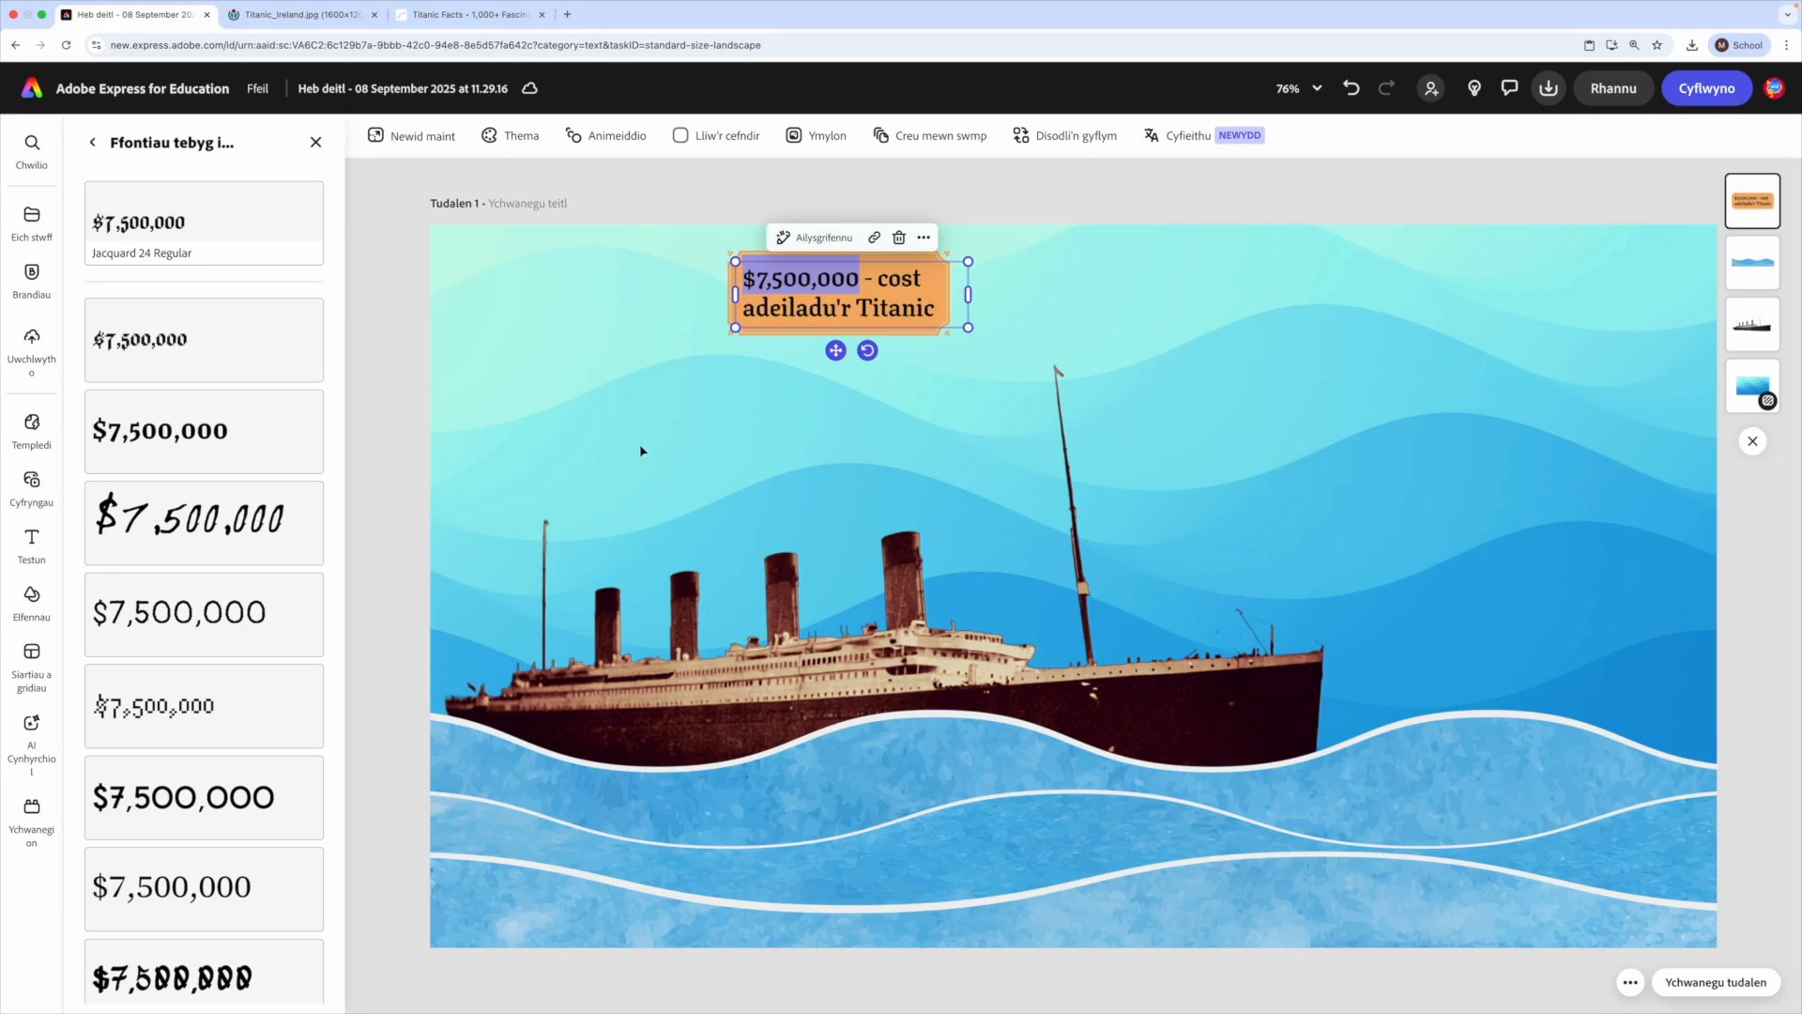
pyautogui.click(94, 143)
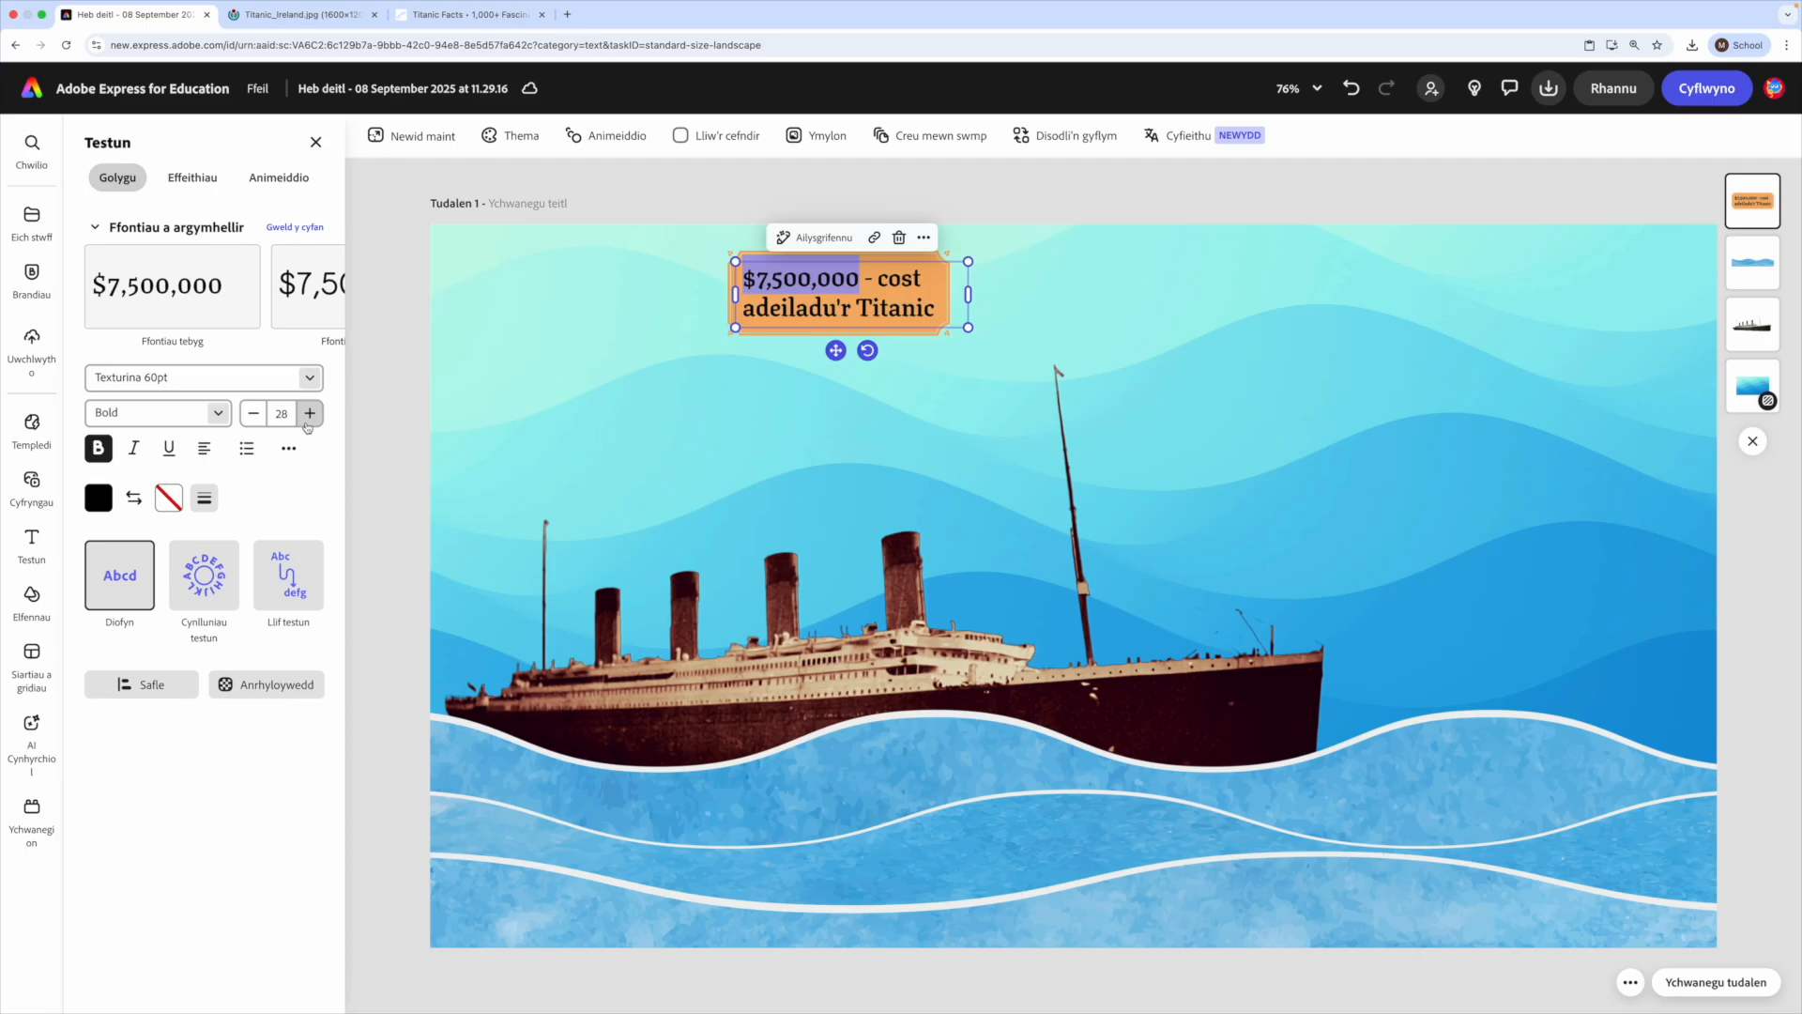
pyautogui.click(309, 413)
pyautogui.click(309, 414)
pyautogui.click(309, 414)
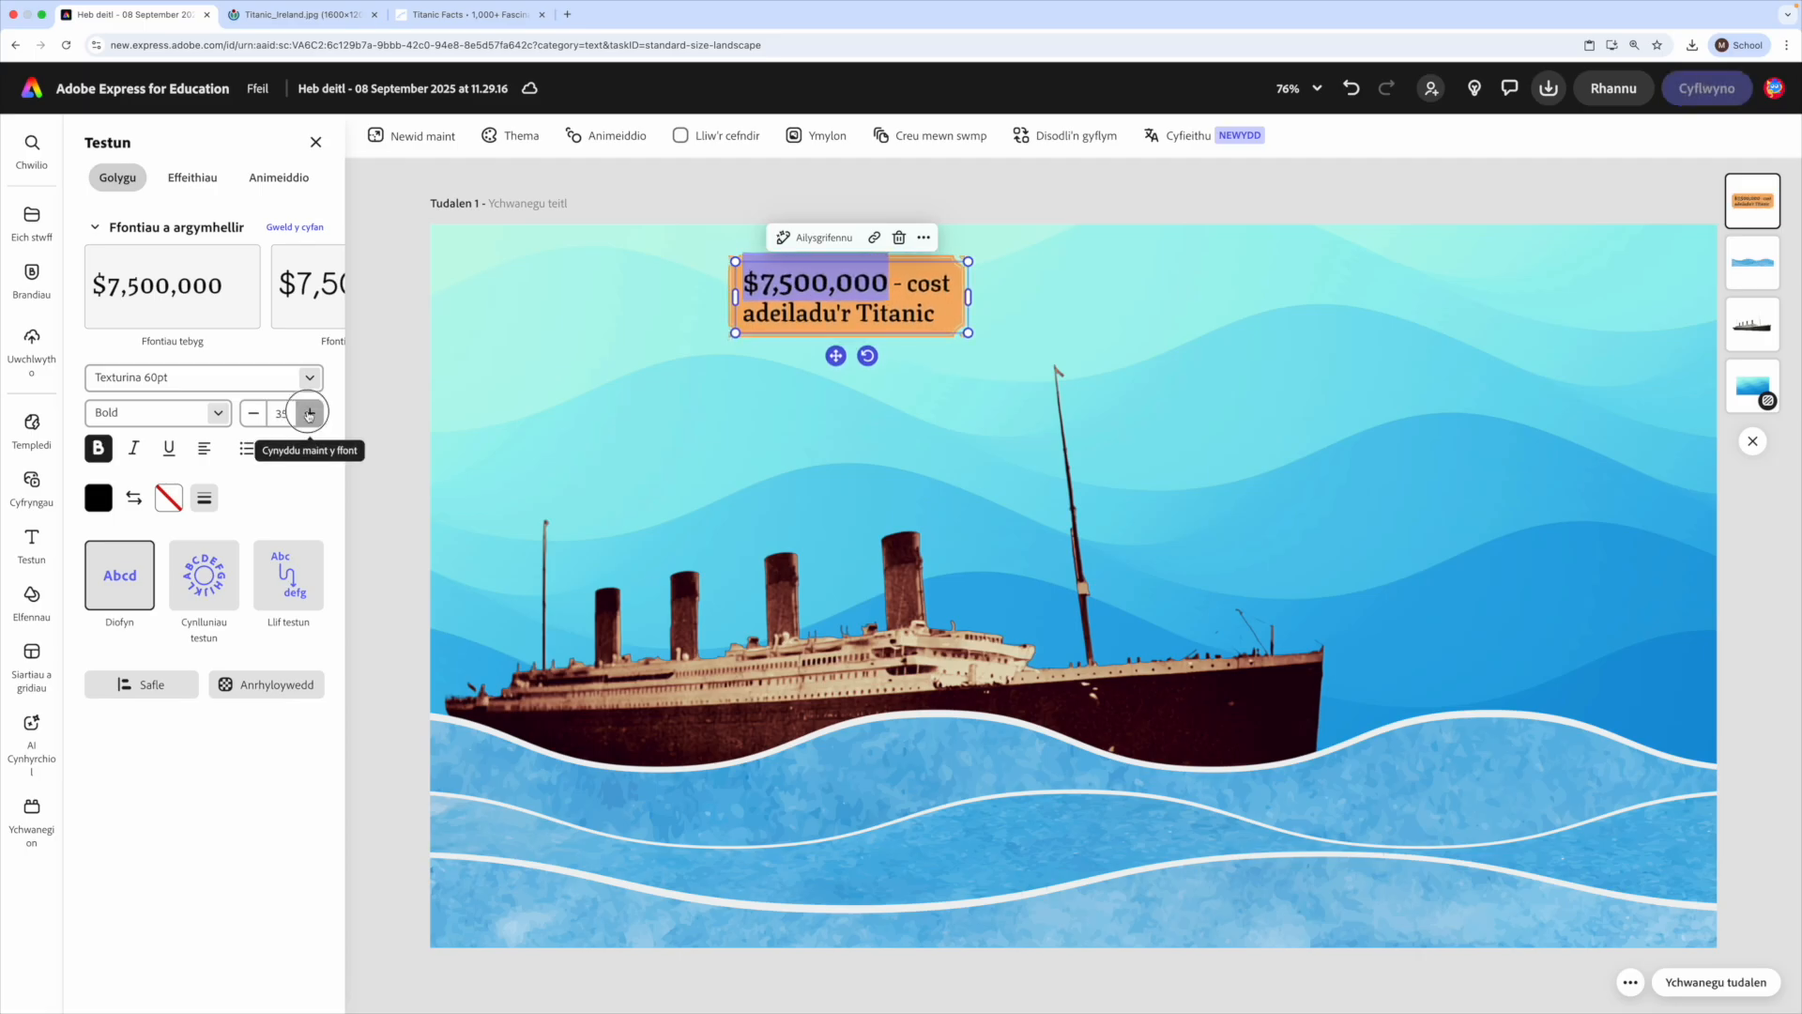
pyautogui.click(308, 413)
pyautogui.click(309, 414)
pyautogui.click(309, 414)
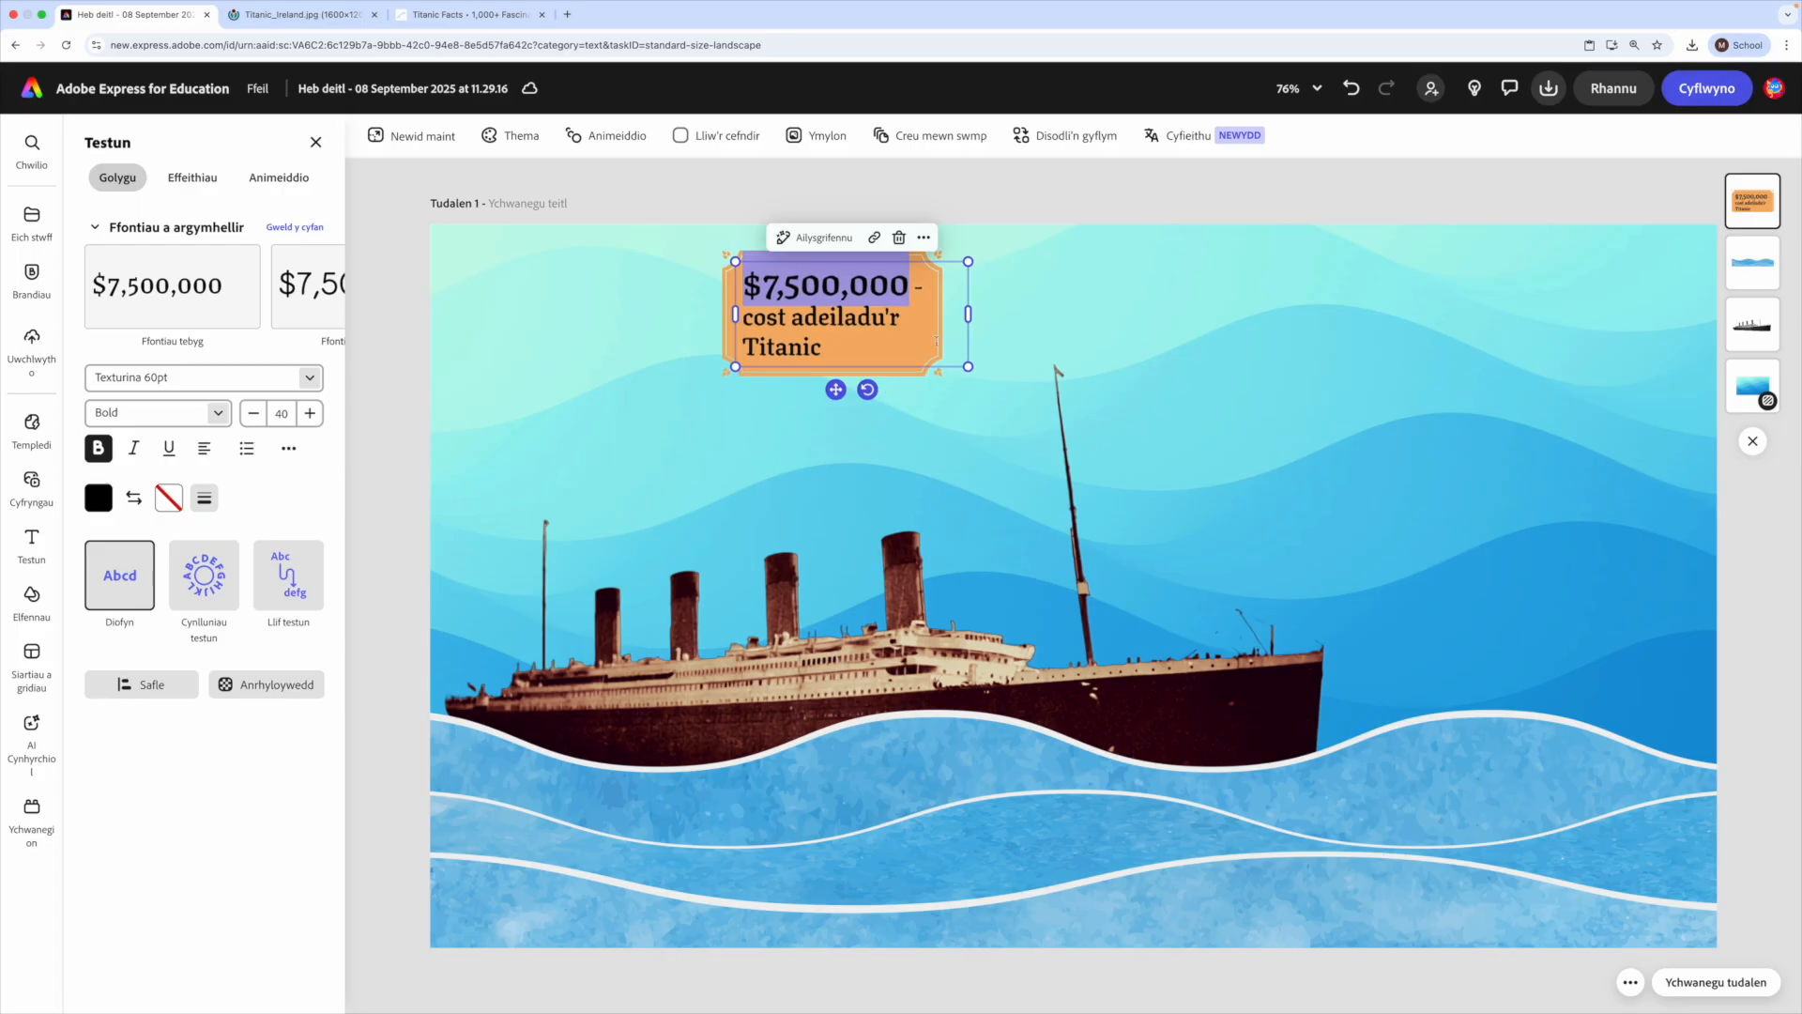
# - Widen the cost label enough for its text to fit on two lines and move it to the page's upper-right area
pyautogui.moveTo(961, 312)
pyautogui.mouseDown()
pyautogui.moveTo(993, 299)
pyautogui.moveTo(969, 311)
pyautogui.moveTo(980, 322)
pyautogui.moveTo(953, 314)
pyautogui.moveTo(985, 302)
pyautogui.mouseUp()
pyautogui.click(652, 434)
pyautogui.click(919, 273)
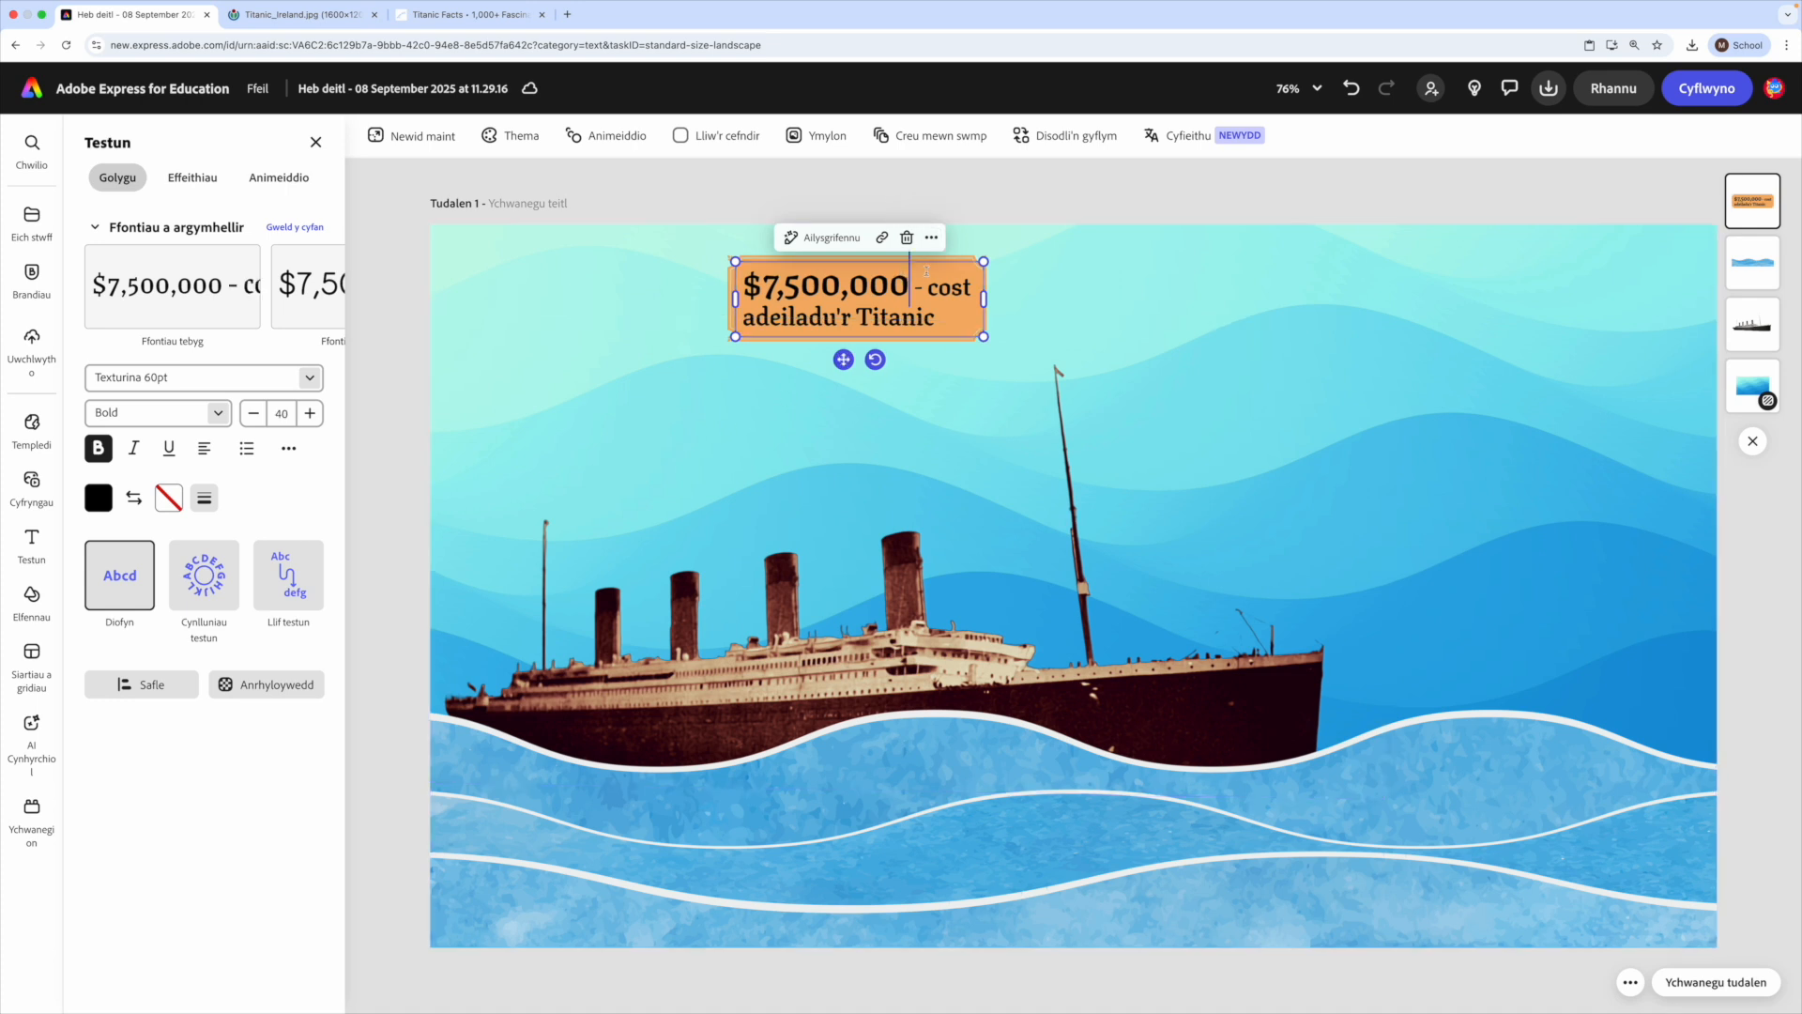
pyautogui.moveTo(843, 359); pyautogui.dragTo(1485, 357)
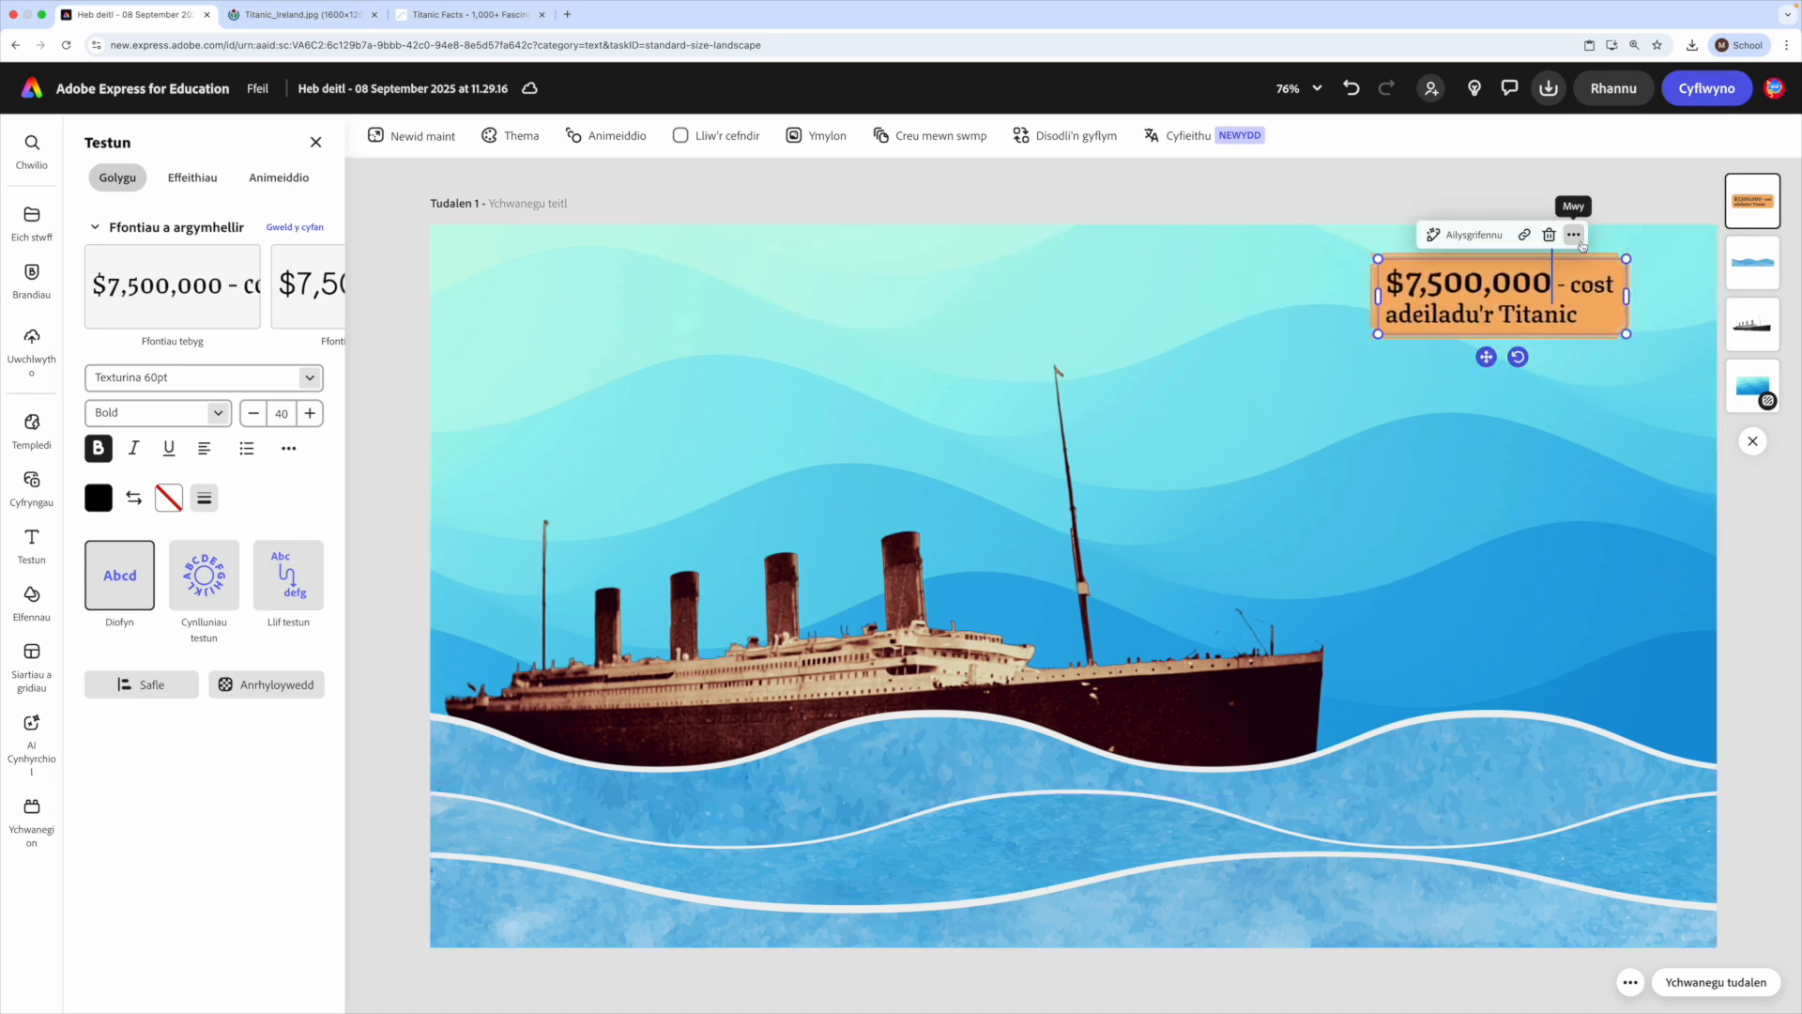
# - Duplicate the cost label twice, placing one copy beside the ship's bow and one over the waves at the lower right
pyautogui.click(1574, 234)
pyautogui.click(1687, 388)
pyautogui.moveTo(1517, 343); pyautogui.dragTo(1551, 617)
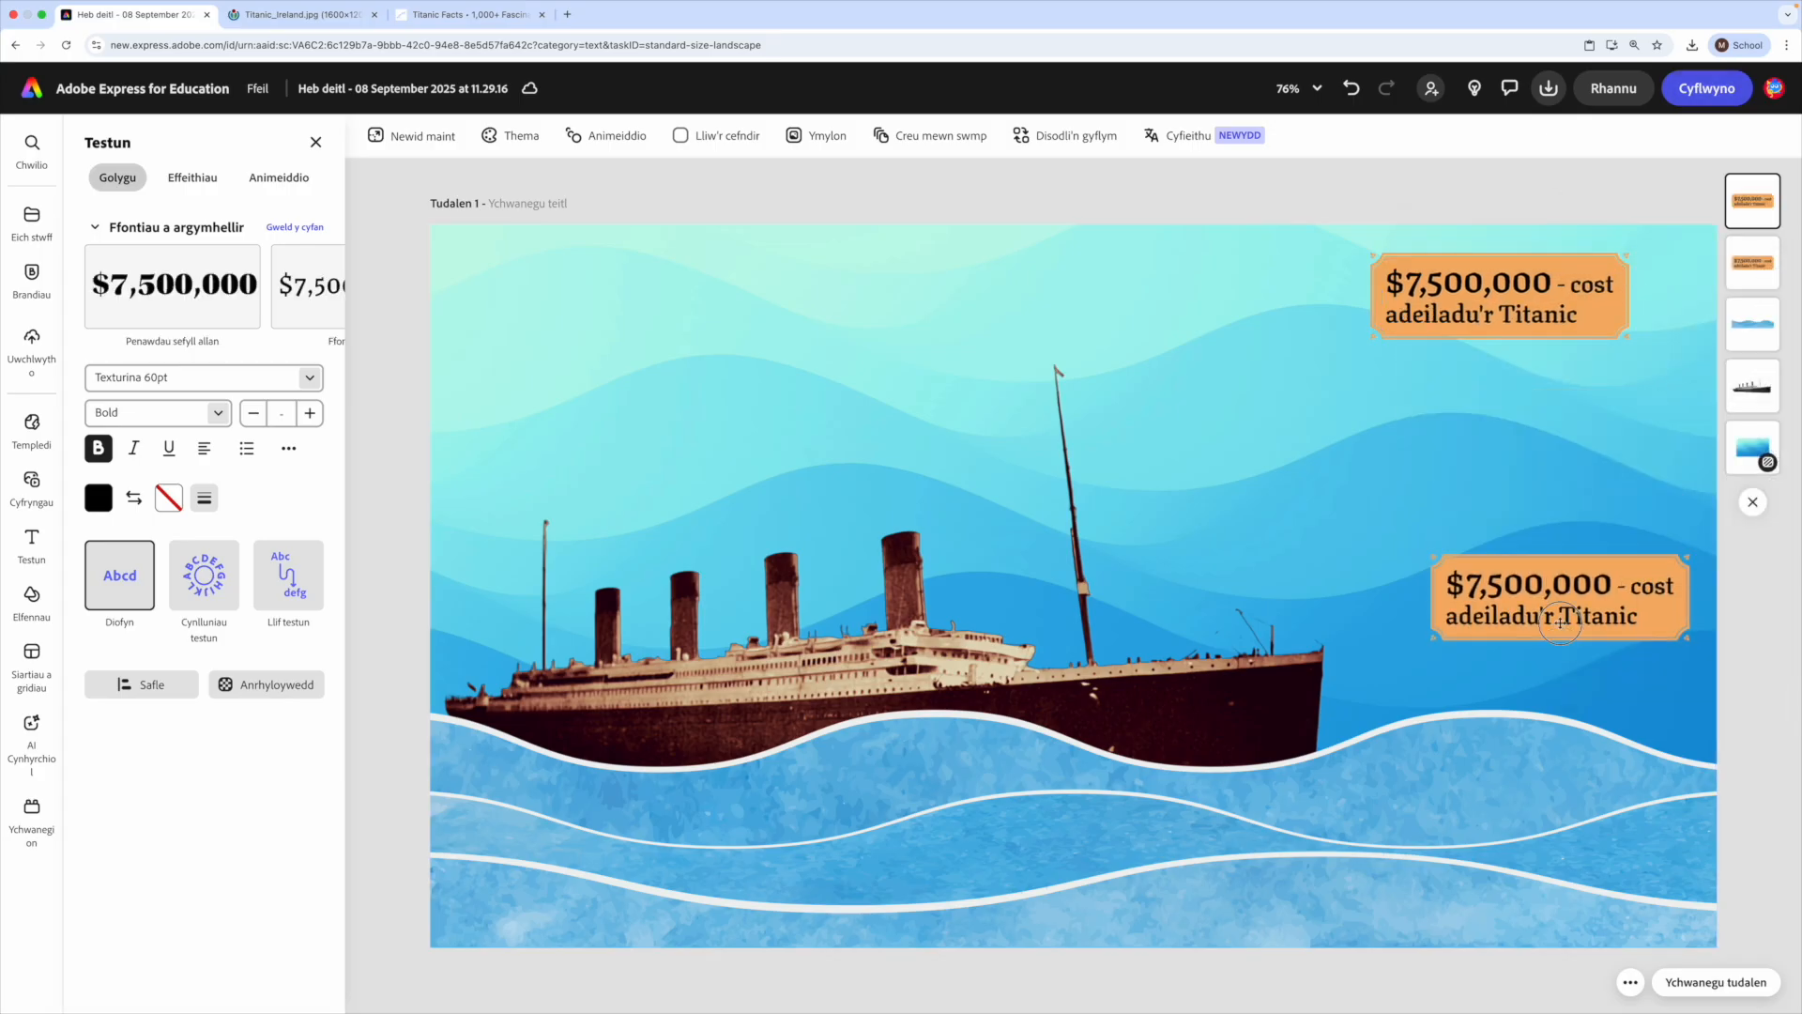
pyautogui.click(1636, 536)
pyautogui.click(1502, 441)
pyautogui.moveTo(1579, 625); pyautogui.dragTo(1477, 828)
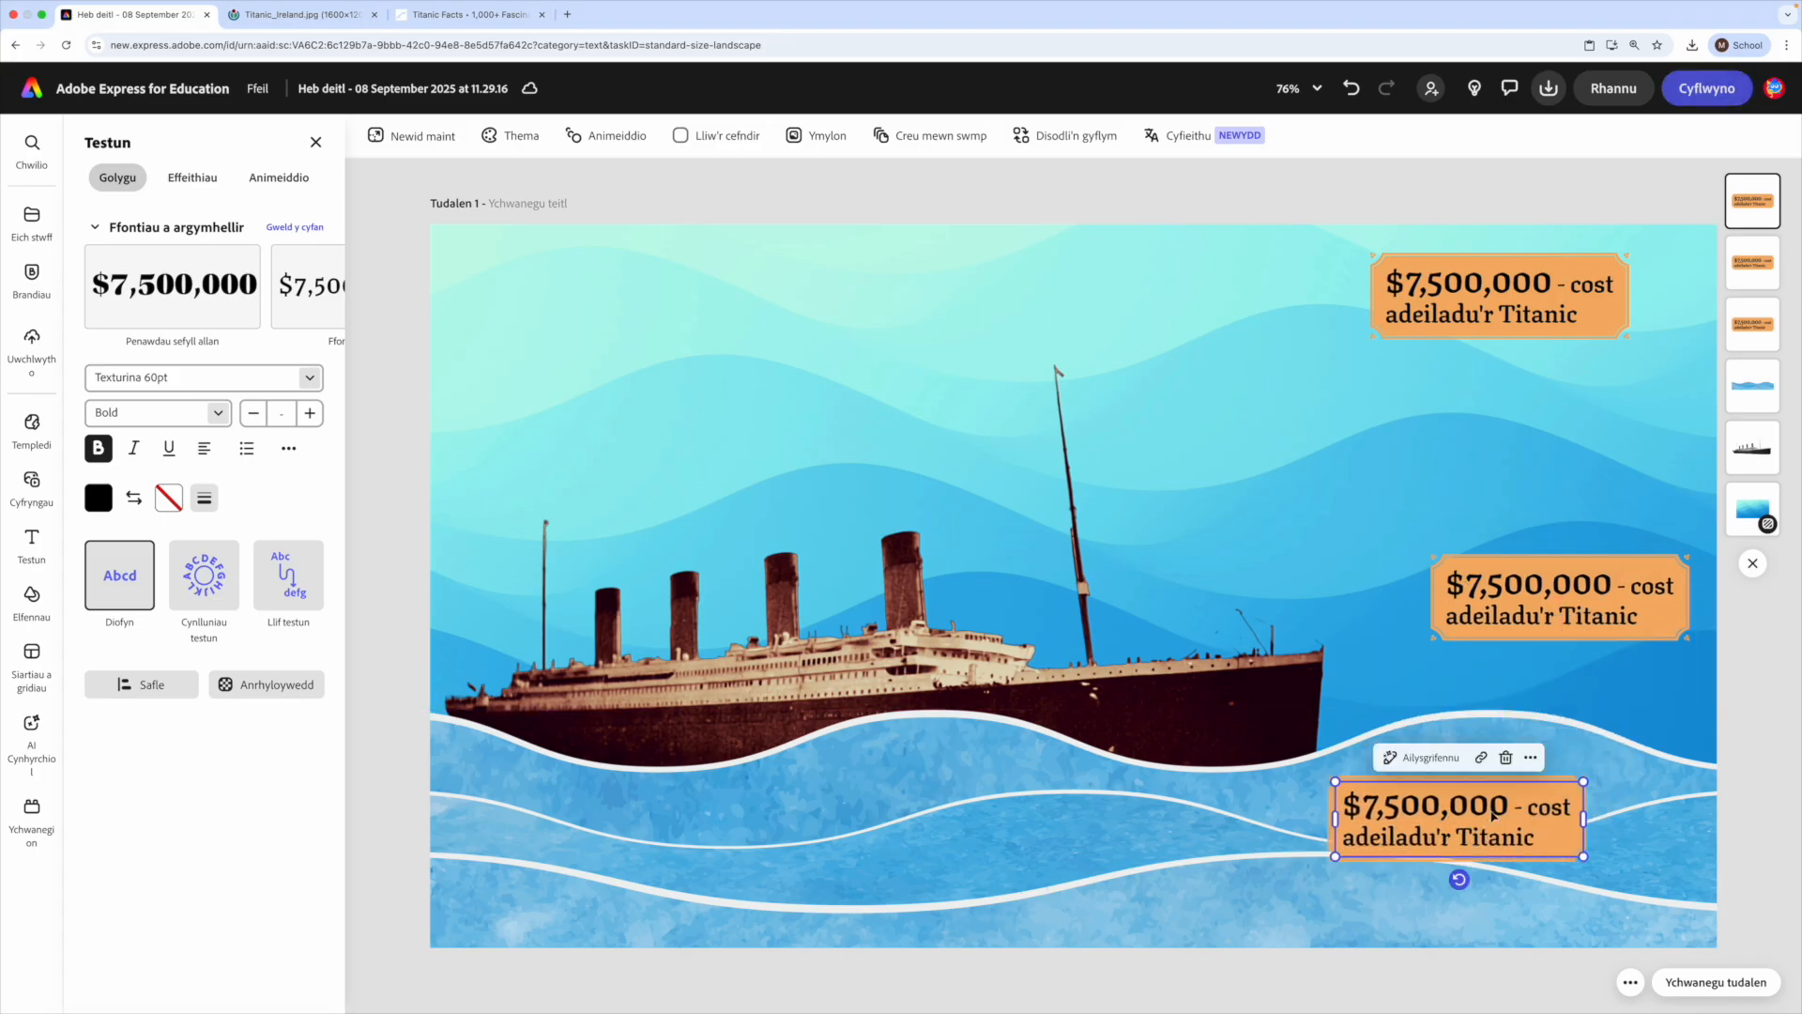
# - Duplicate the label twice more, placing one copy over the waves below the ship and one above the ship
pyautogui.rightClick(1523, 746)
pyautogui.click(1574, 457)
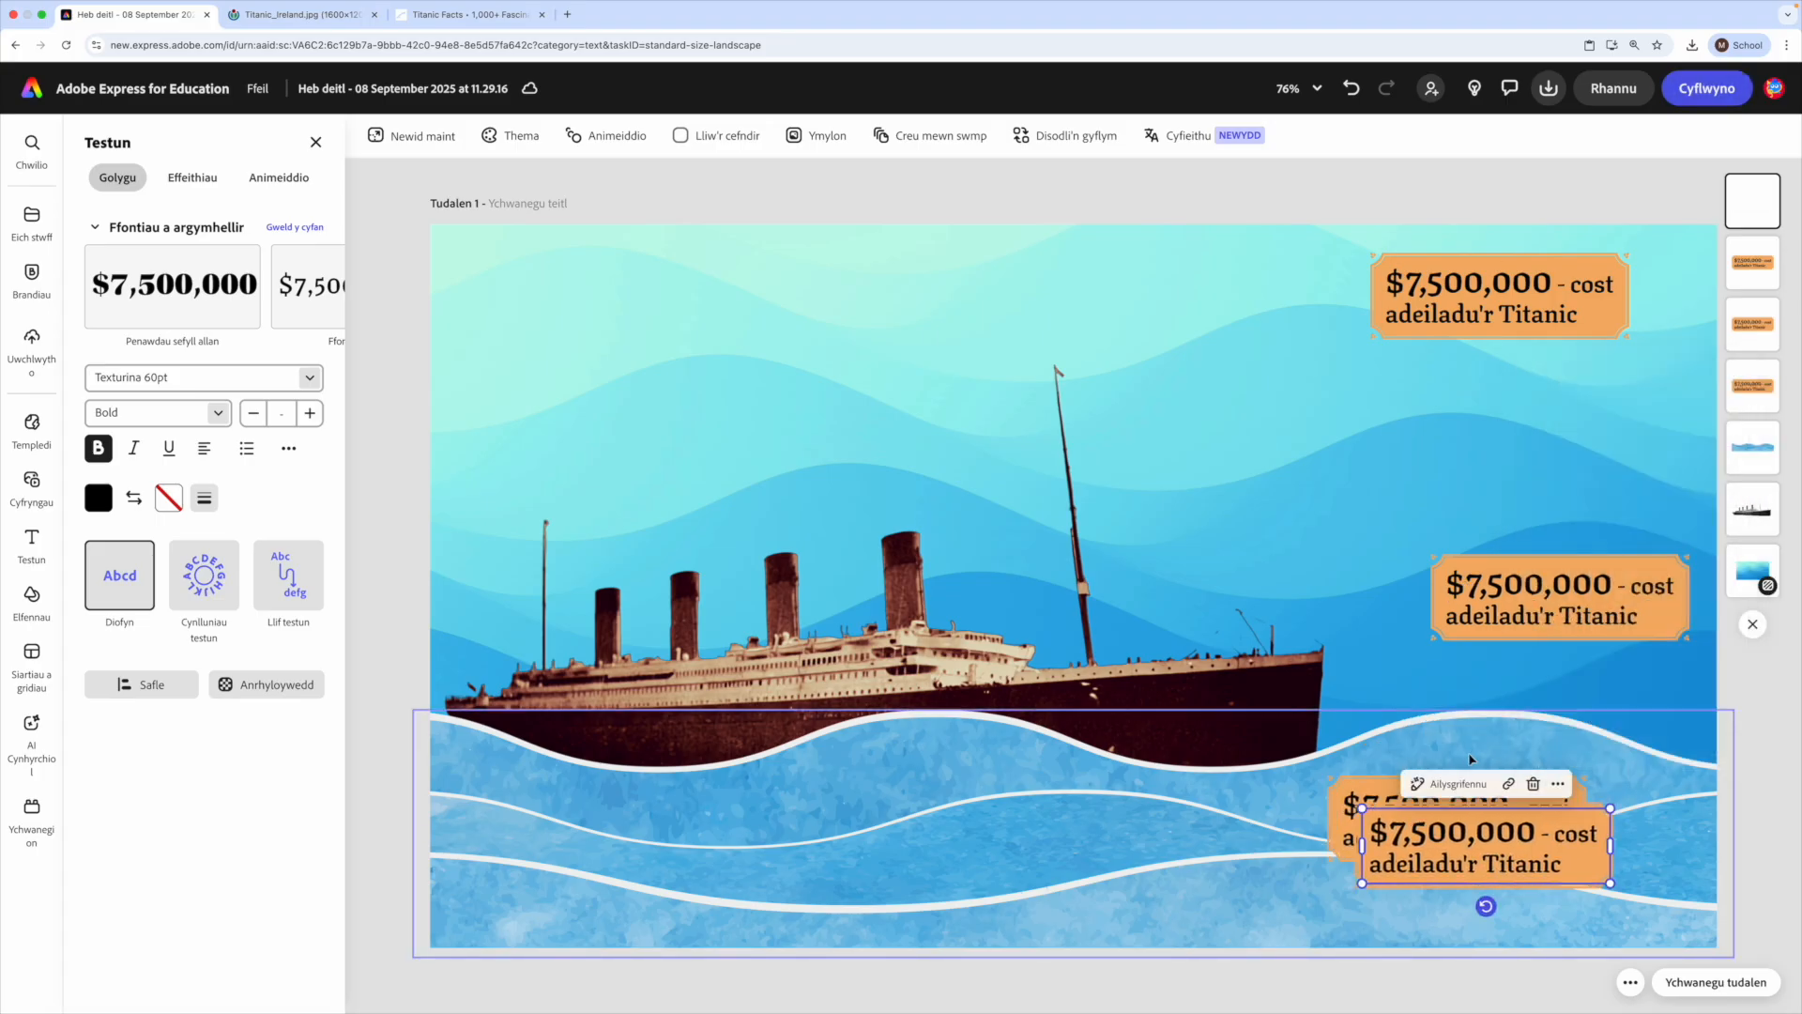
pyautogui.moveTo(1494, 838); pyautogui.dragTo(1069, 824)
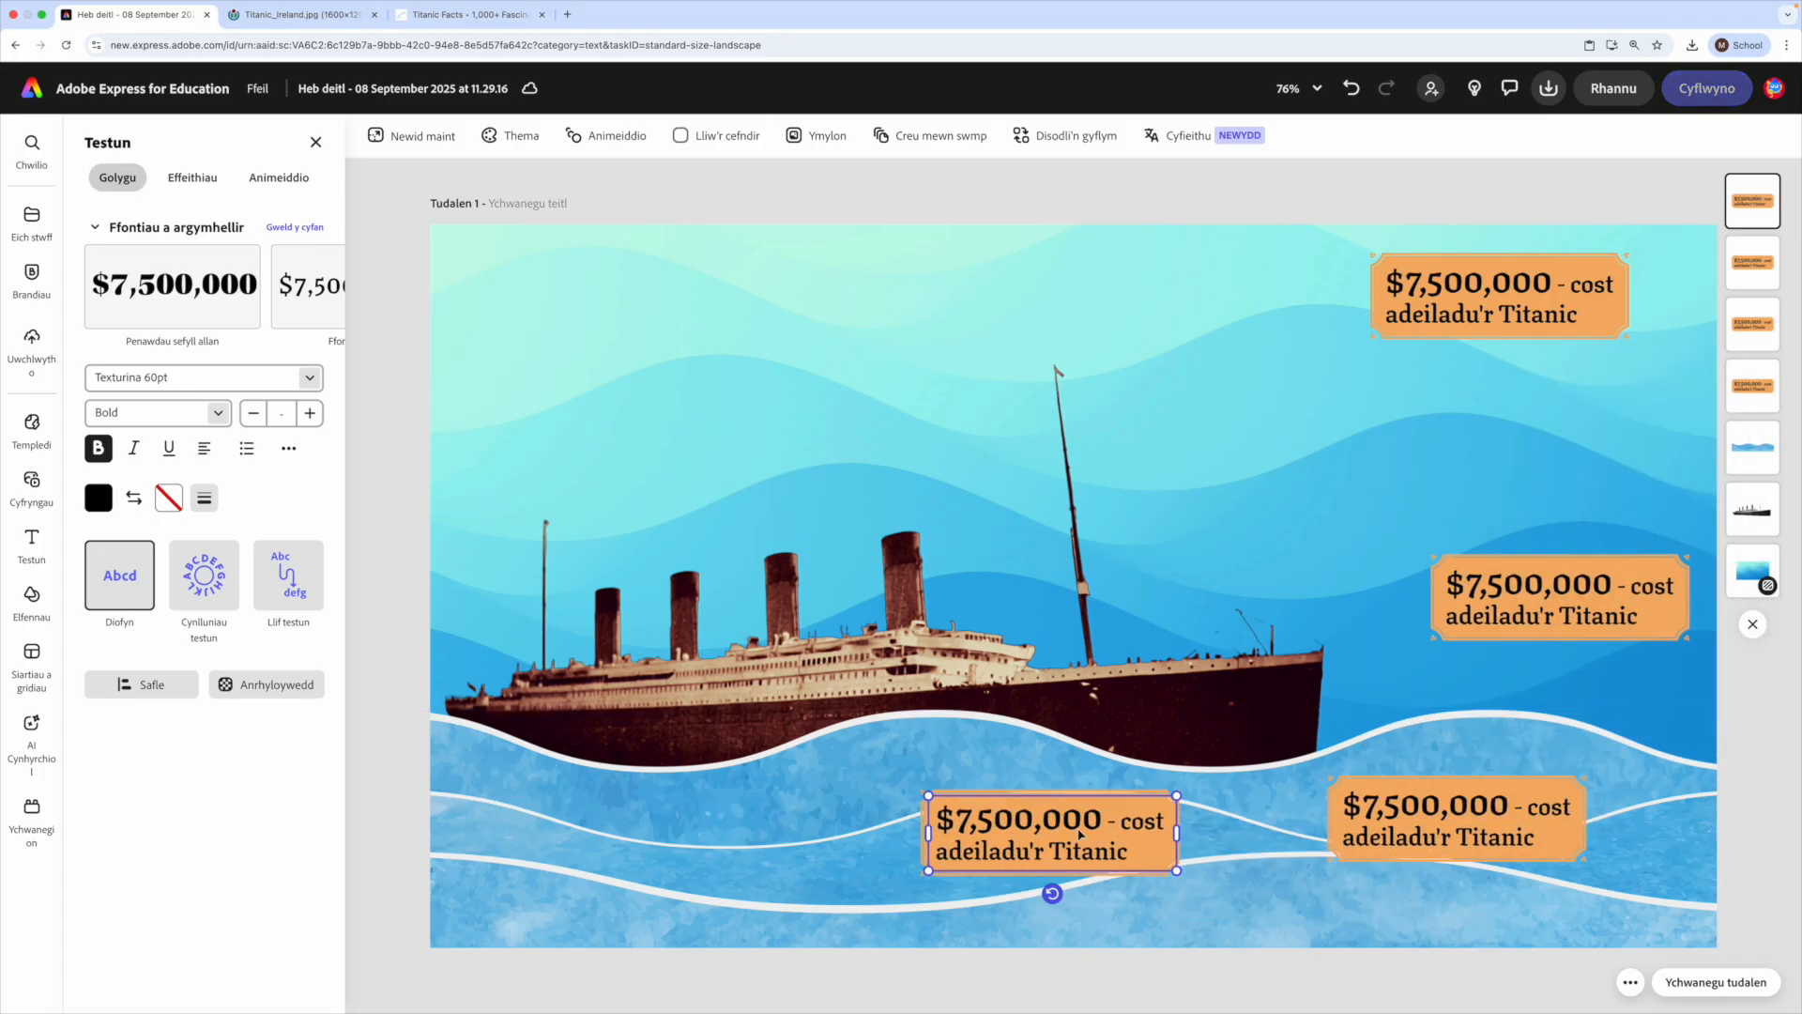
pyautogui.click(1124, 772)
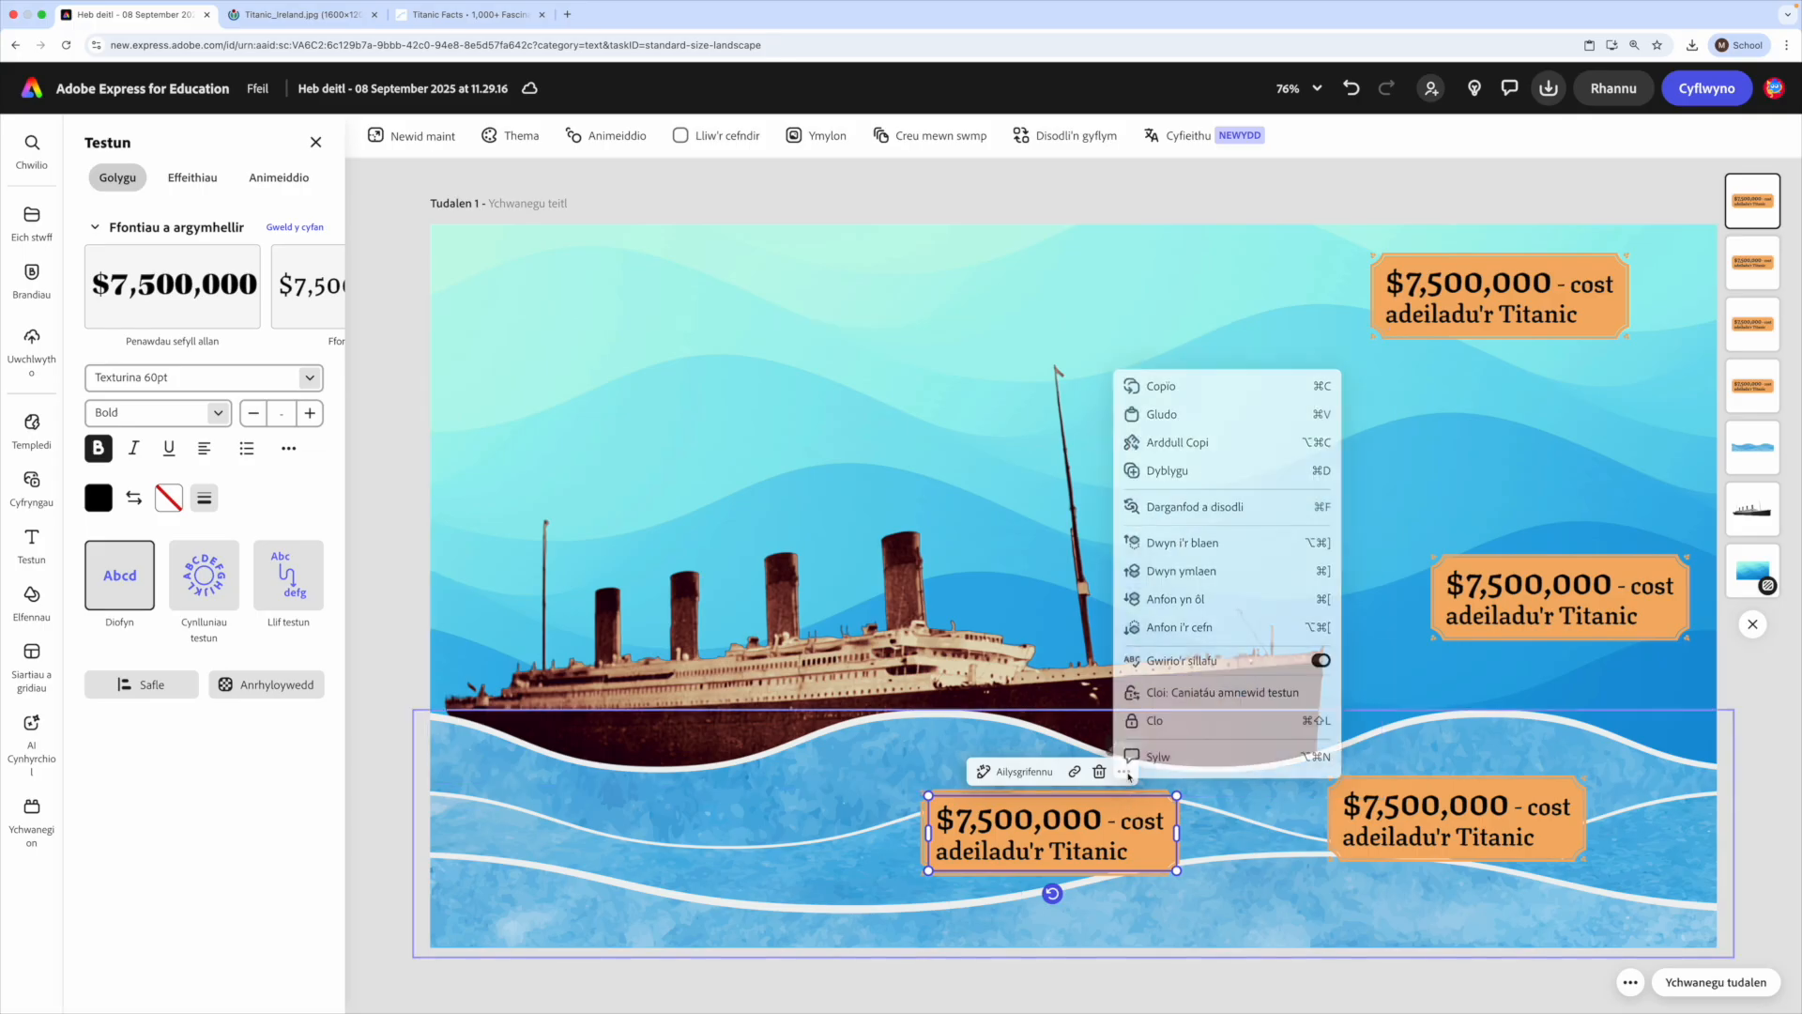
pyautogui.click(1220, 474)
pyautogui.moveTo(1059, 866); pyautogui.dragTo(1005, 400)
pyautogui.moveTo(1055, 886); pyautogui.dragTo(861, 889)
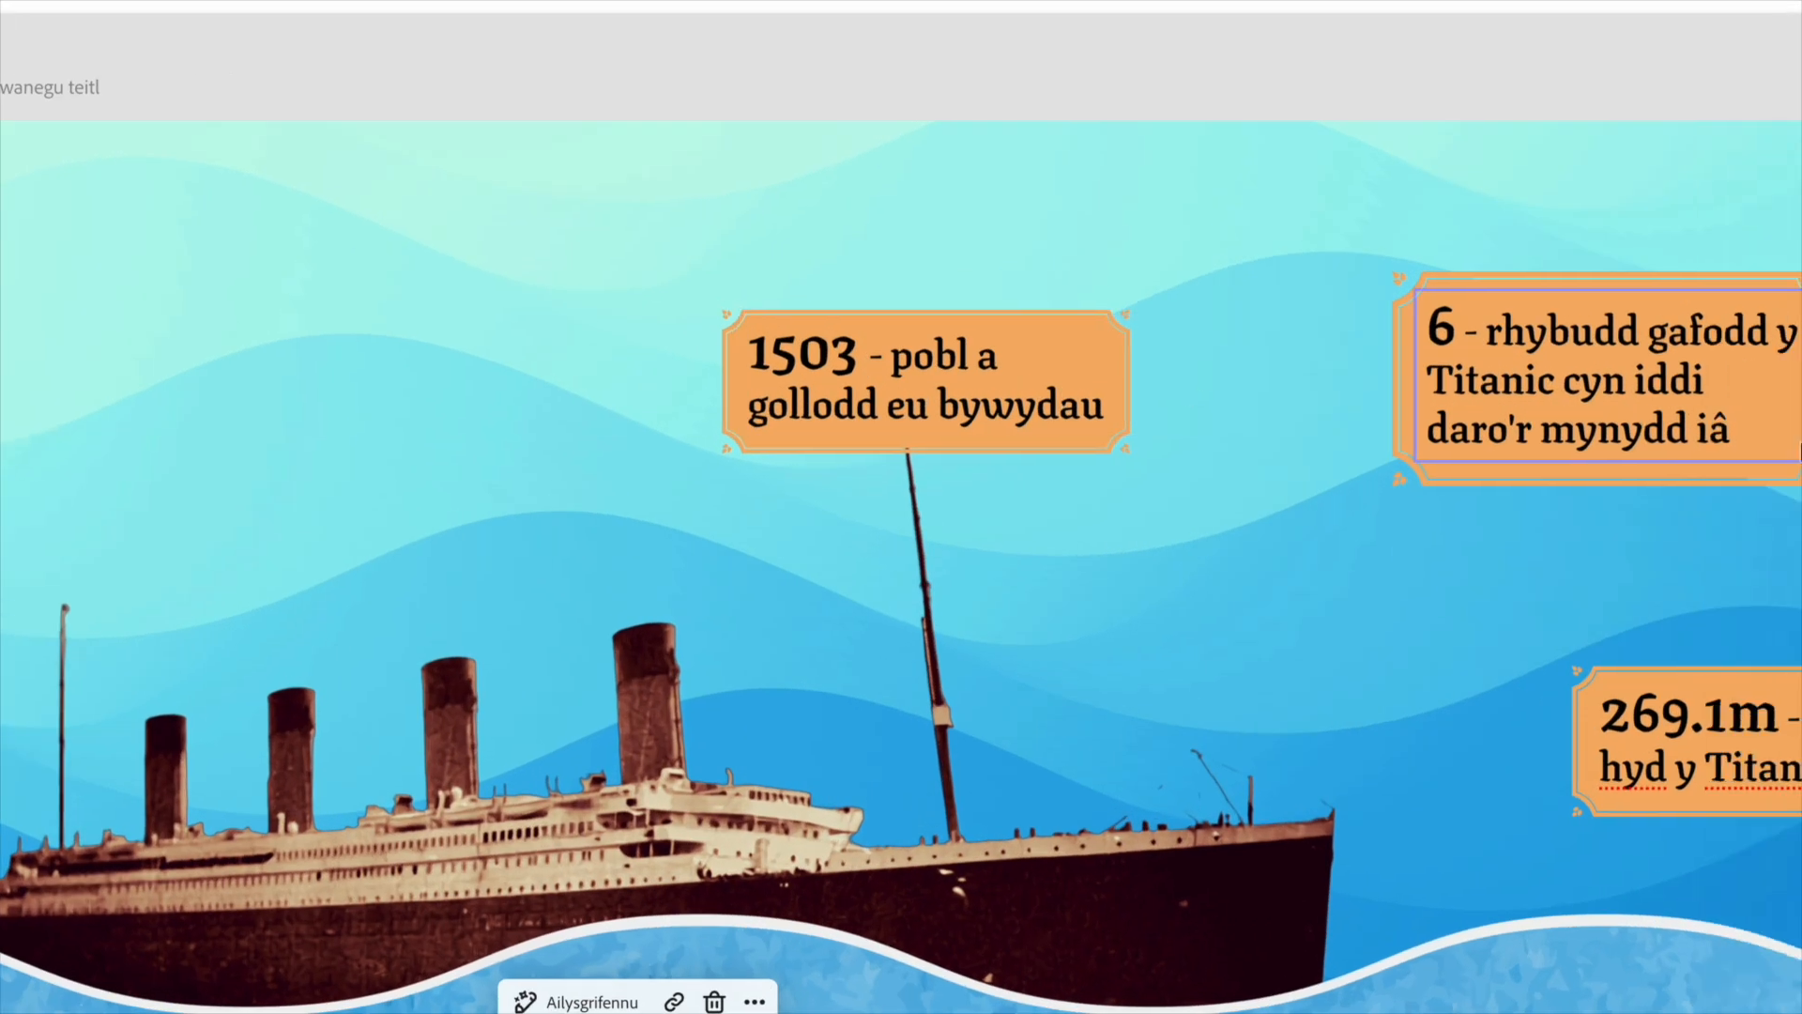
# - Tilt the "rhybudd" and "fadau achub" labels clockwise and the "geffylau" label counter-clockwise
pyautogui.click(1518, 406)
pyautogui.moveTo(1469, 498); pyautogui.dragTo(1449, 495)
pyautogui.moveTo(885, 836); pyautogui.dragTo(842, 892)
pyautogui.click(1471, 861)
pyautogui.moveTo(1486, 901); pyautogui.dragTo(1482, 908)
# - Shift the "269.1m" label slightly beside the bow and tilt the "1503" label counter-clockwise
pyautogui.moveTo(1551, 610); pyautogui.dragTo(1523, 633)
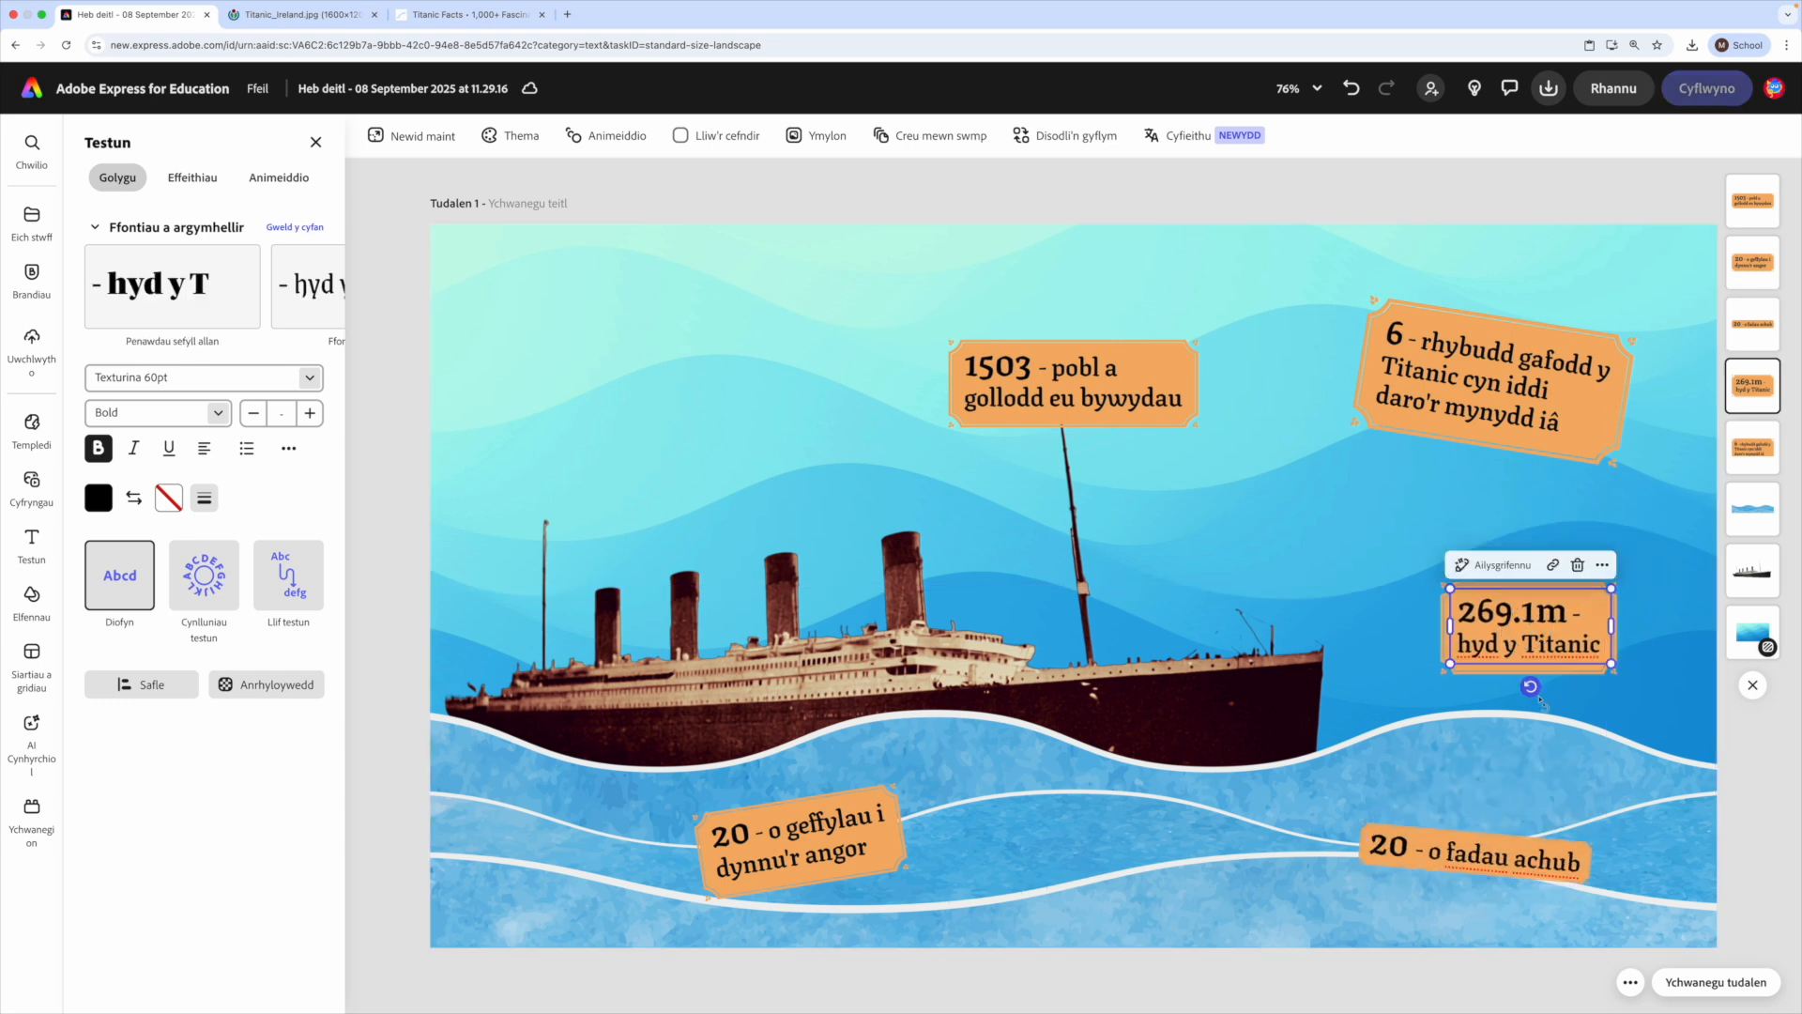
pyautogui.click(1083, 398)
pyautogui.moveTo(1079, 442)
pyautogui.mouseDown()
pyautogui.moveTo(1028, 422)
pyautogui.moveTo(1045, 430)
pyautogui.mouseUp()
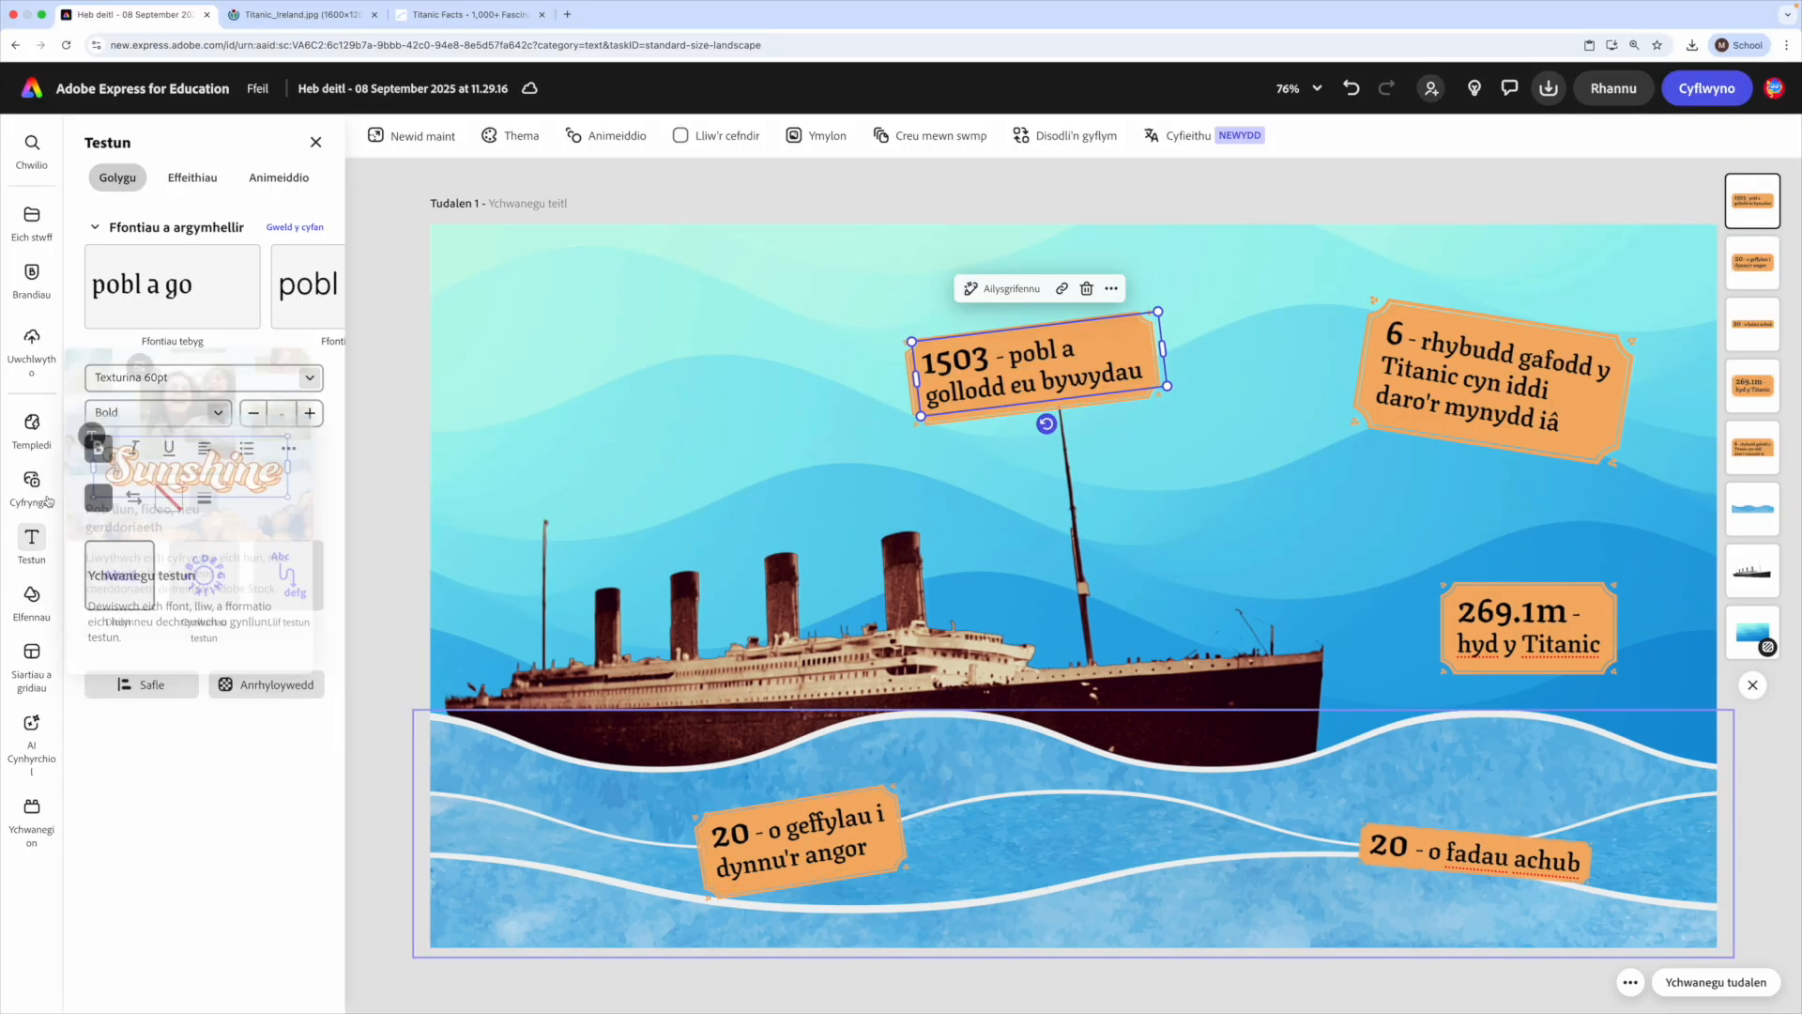
# - Search the design assets for "anchor" and add the plain dark grey anchor to the page
pyautogui.moveTo(28, 660)
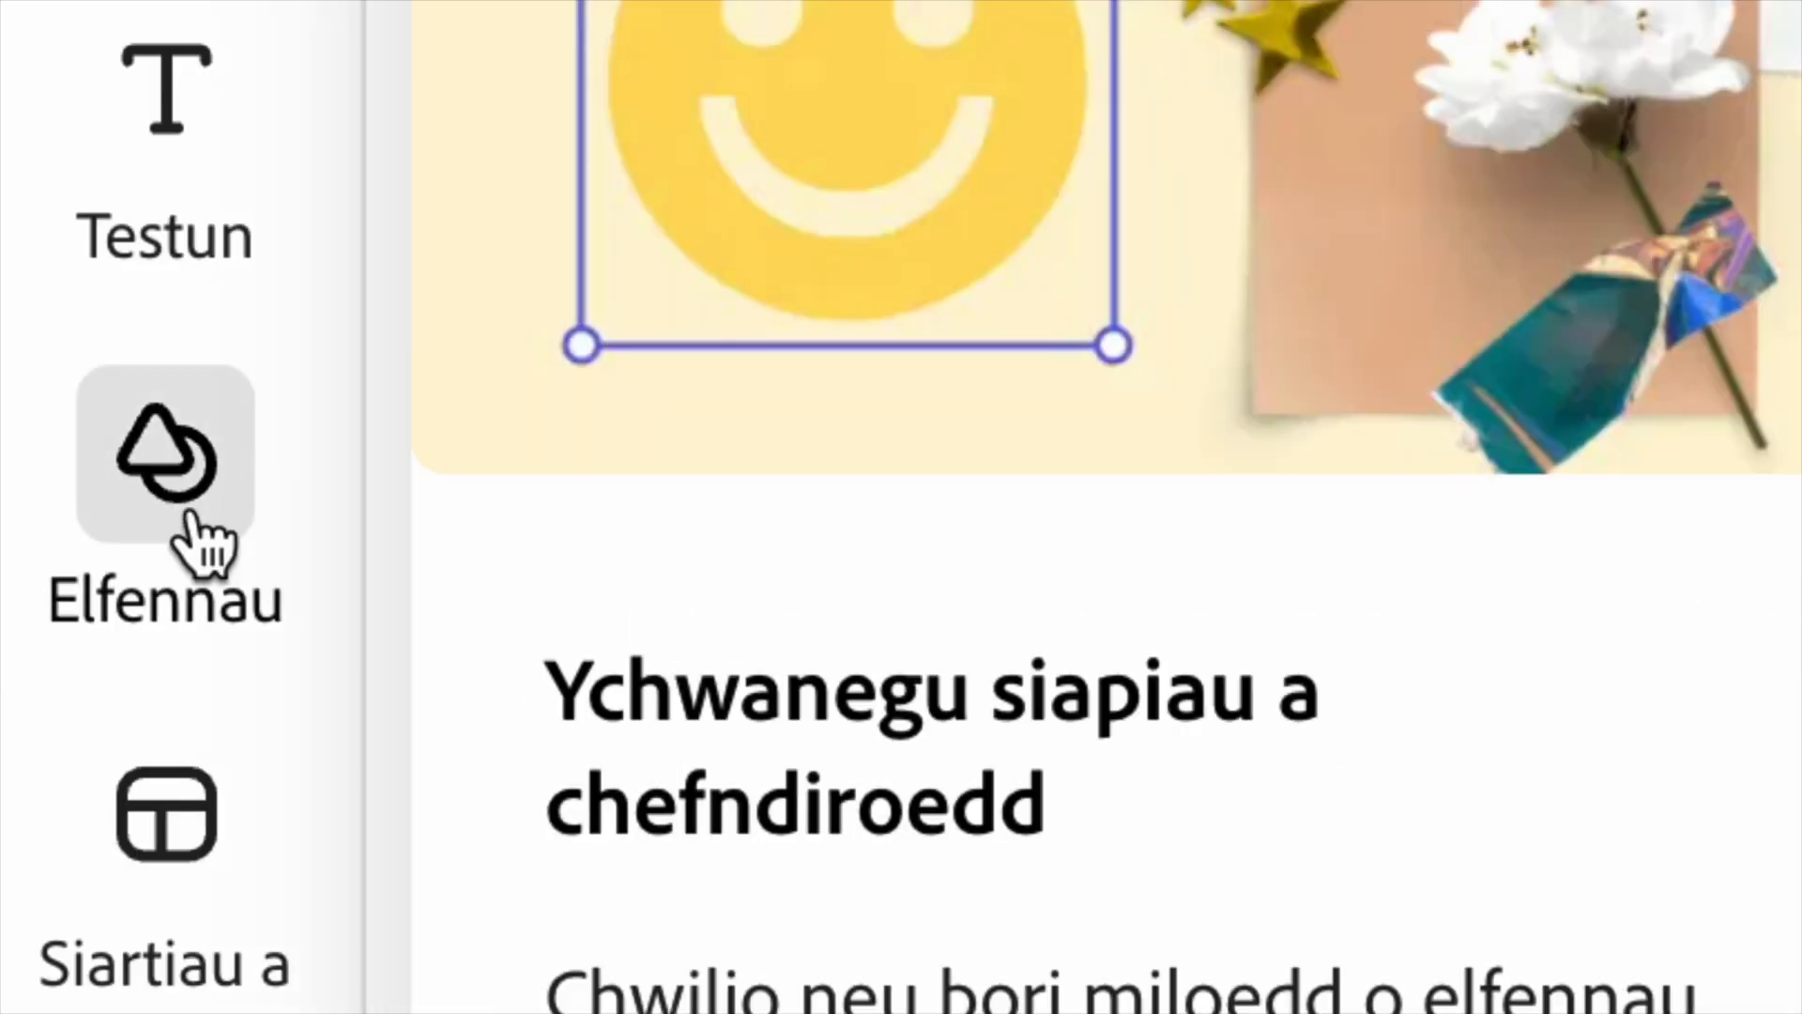
pyautogui.click(32, 601)
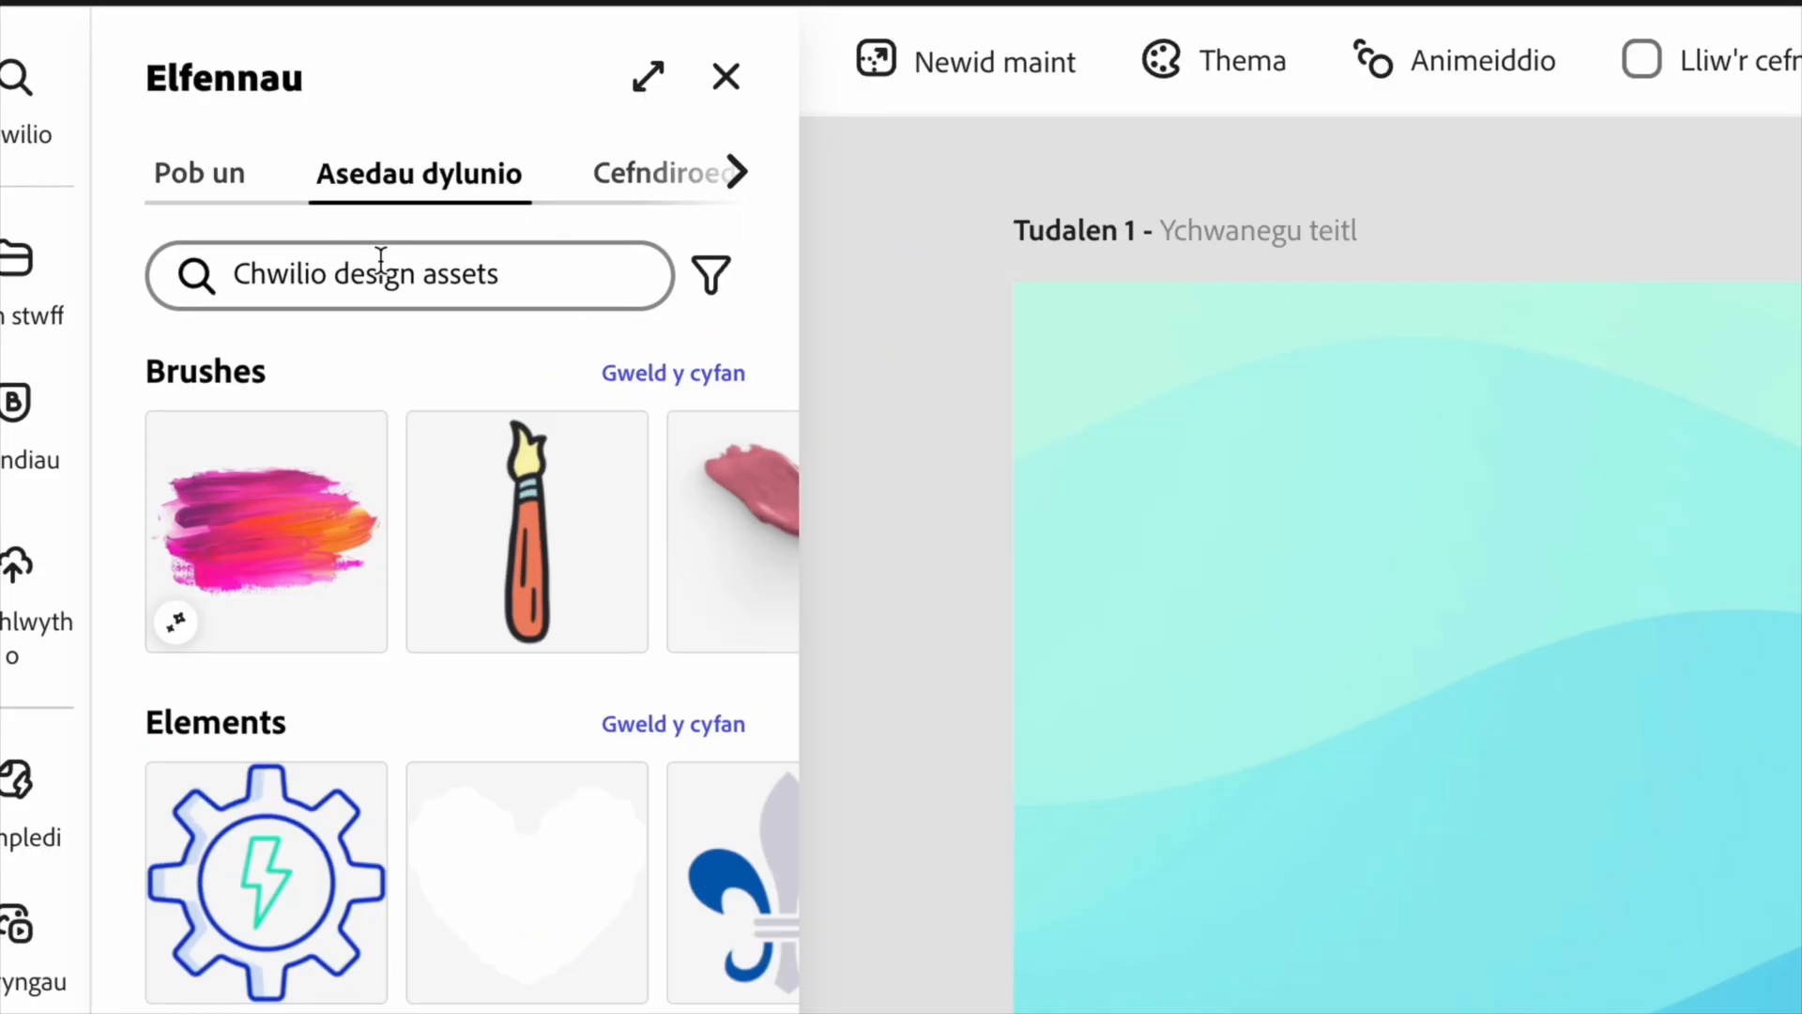
pyautogui.click(381, 263)
pyautogui.write('anchor')
pyautogui.press('Return')
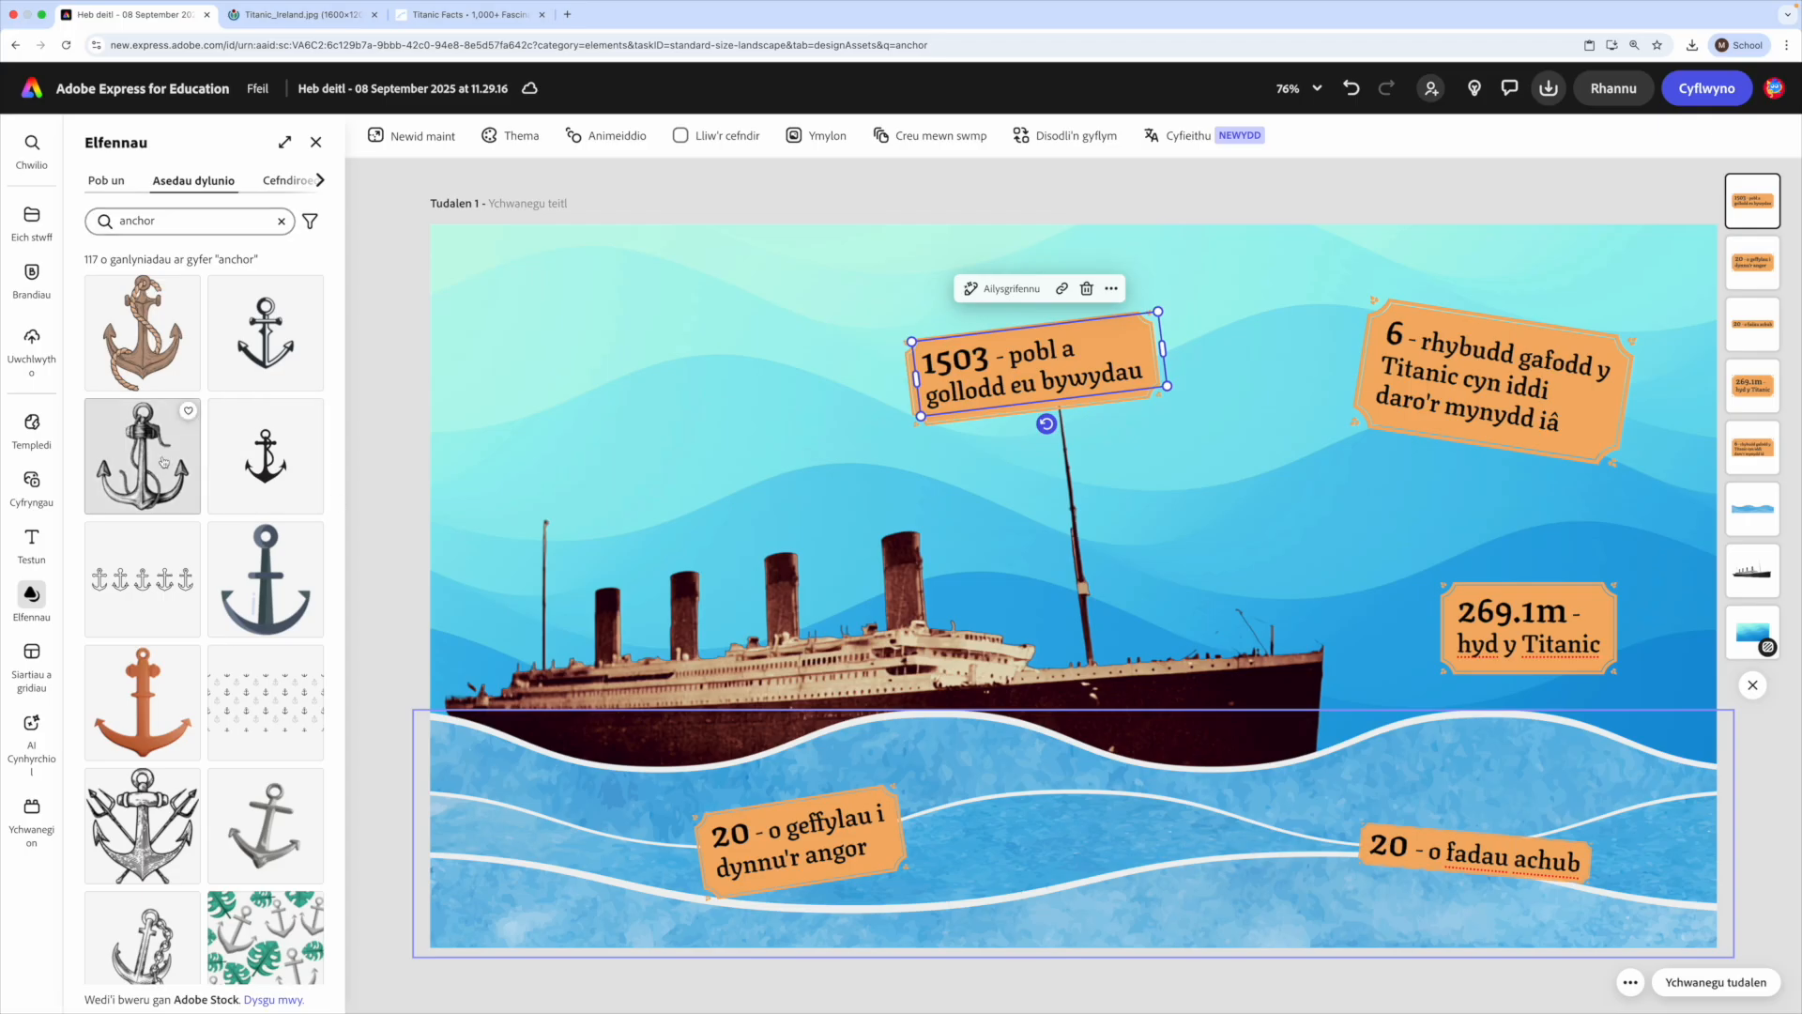
pyautogui.scroll(-2, 150, 432)
pyautogui.scroll(-4, 163, 462)
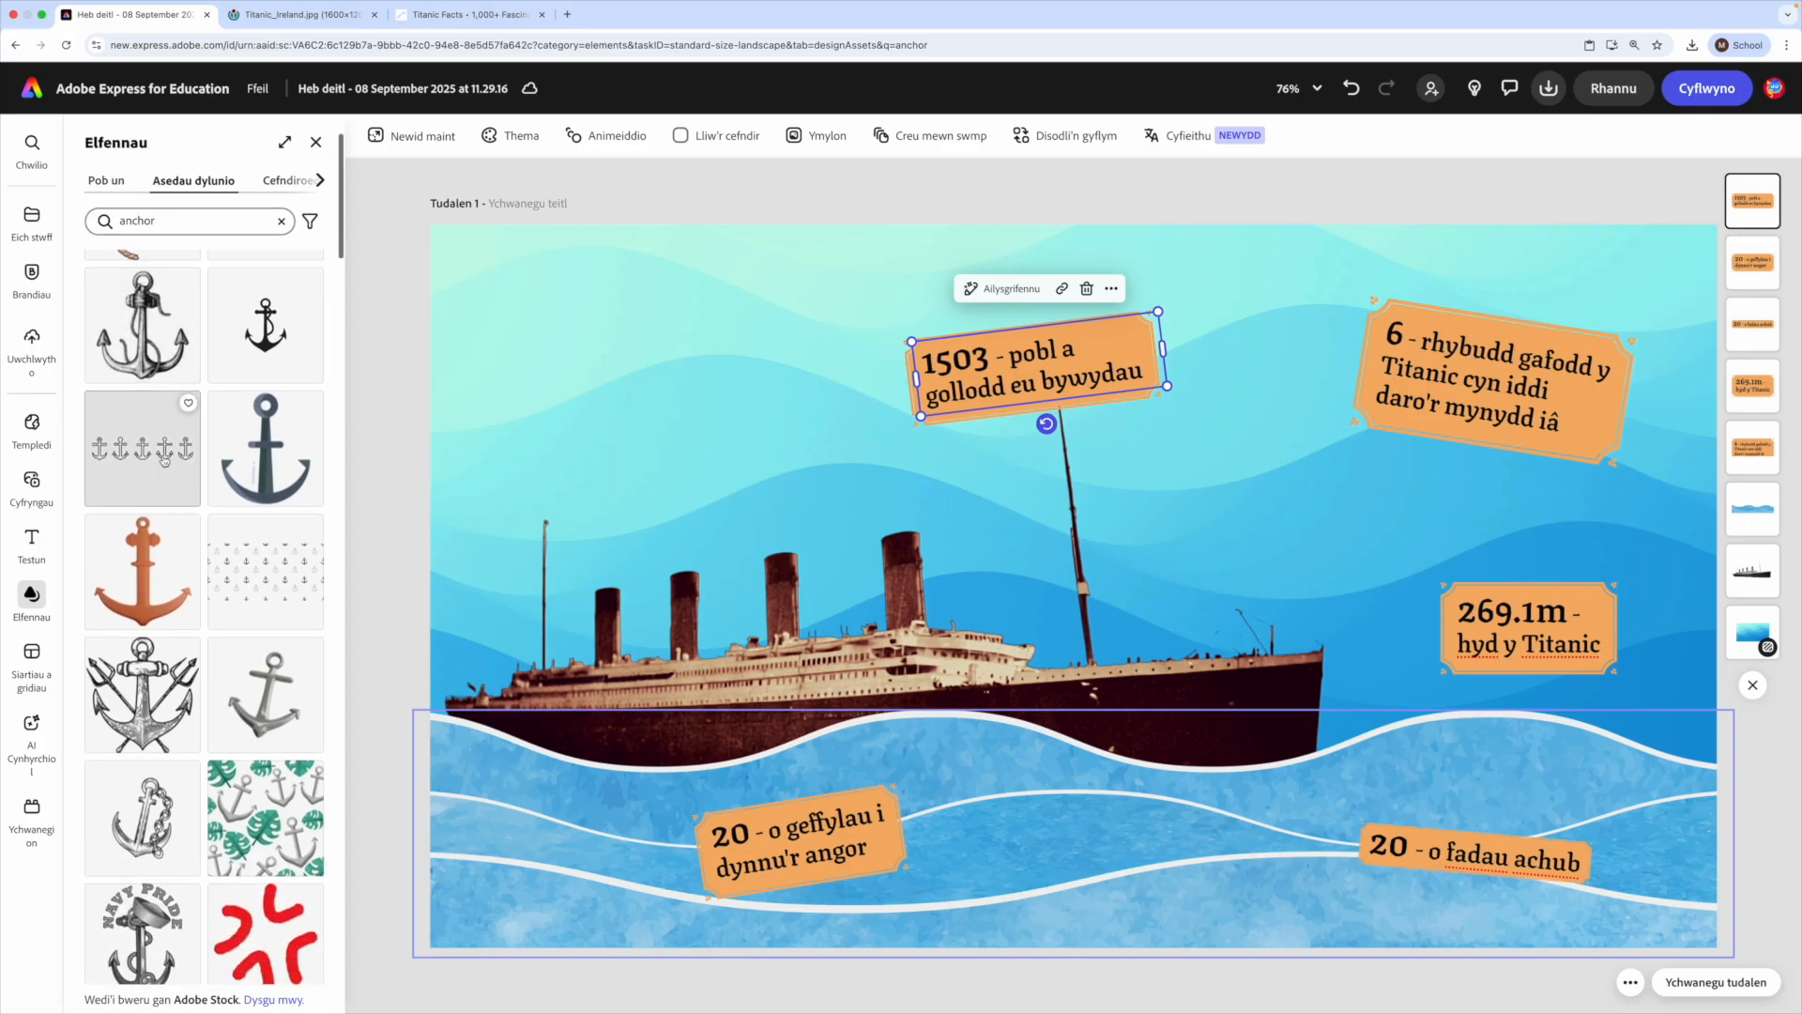
pyautogui.scroll(6, 165, 469)
pyautogui.click(251, 627)
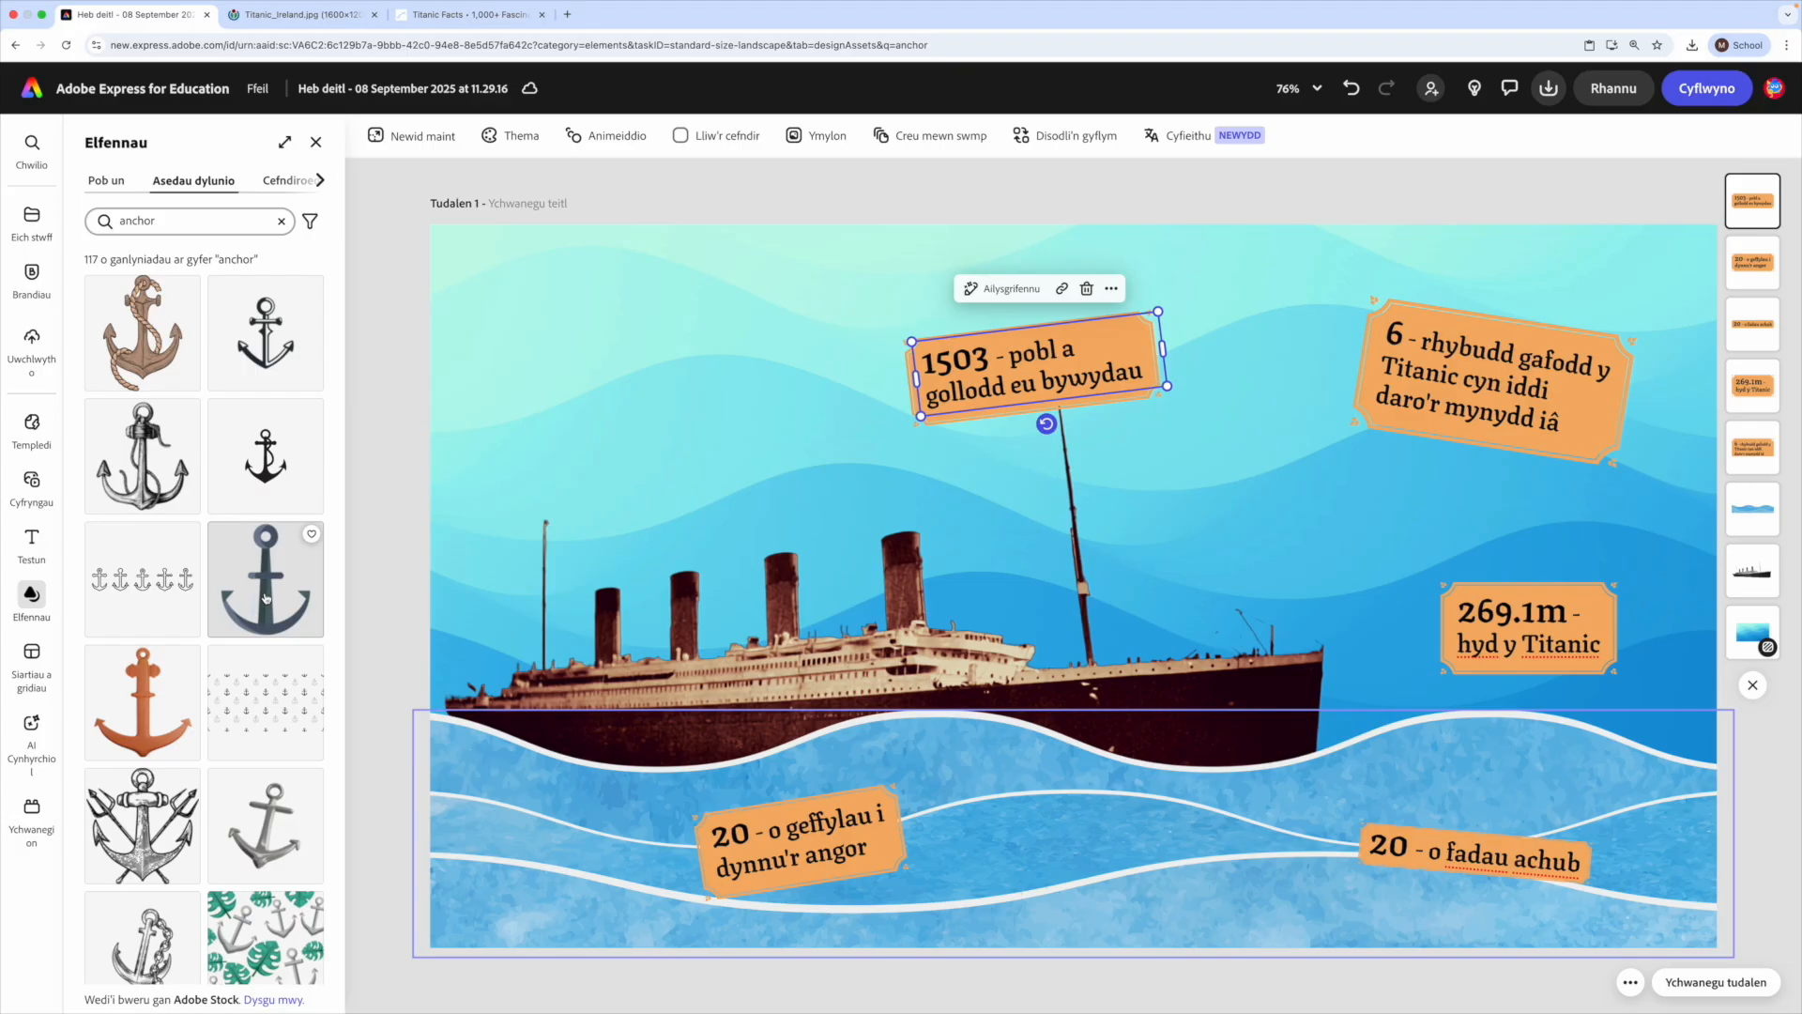
# - Shrink the anchor and place it over the right end of the "geffylau" label on the waves
pyautogui.moveTo(1051, 670); pyautogui.dragTo(909, 903)
pyautogui.moveTo(1042, 710); pyautogui.dragTo(930, 819)
pyautogui.moveTo(880, 882); pyautogui.dragTo(893, 852)
pyautogui.moveTo(943, 793); pyautogui.dragTo(961, 776)
pyautogui.moveTo(898, 865)
pyautogui.mouseDown()
pyautogui.moveTo(915, 871)
pyautogui.moveTo(894, 877)
pyautogui.mouseUp()
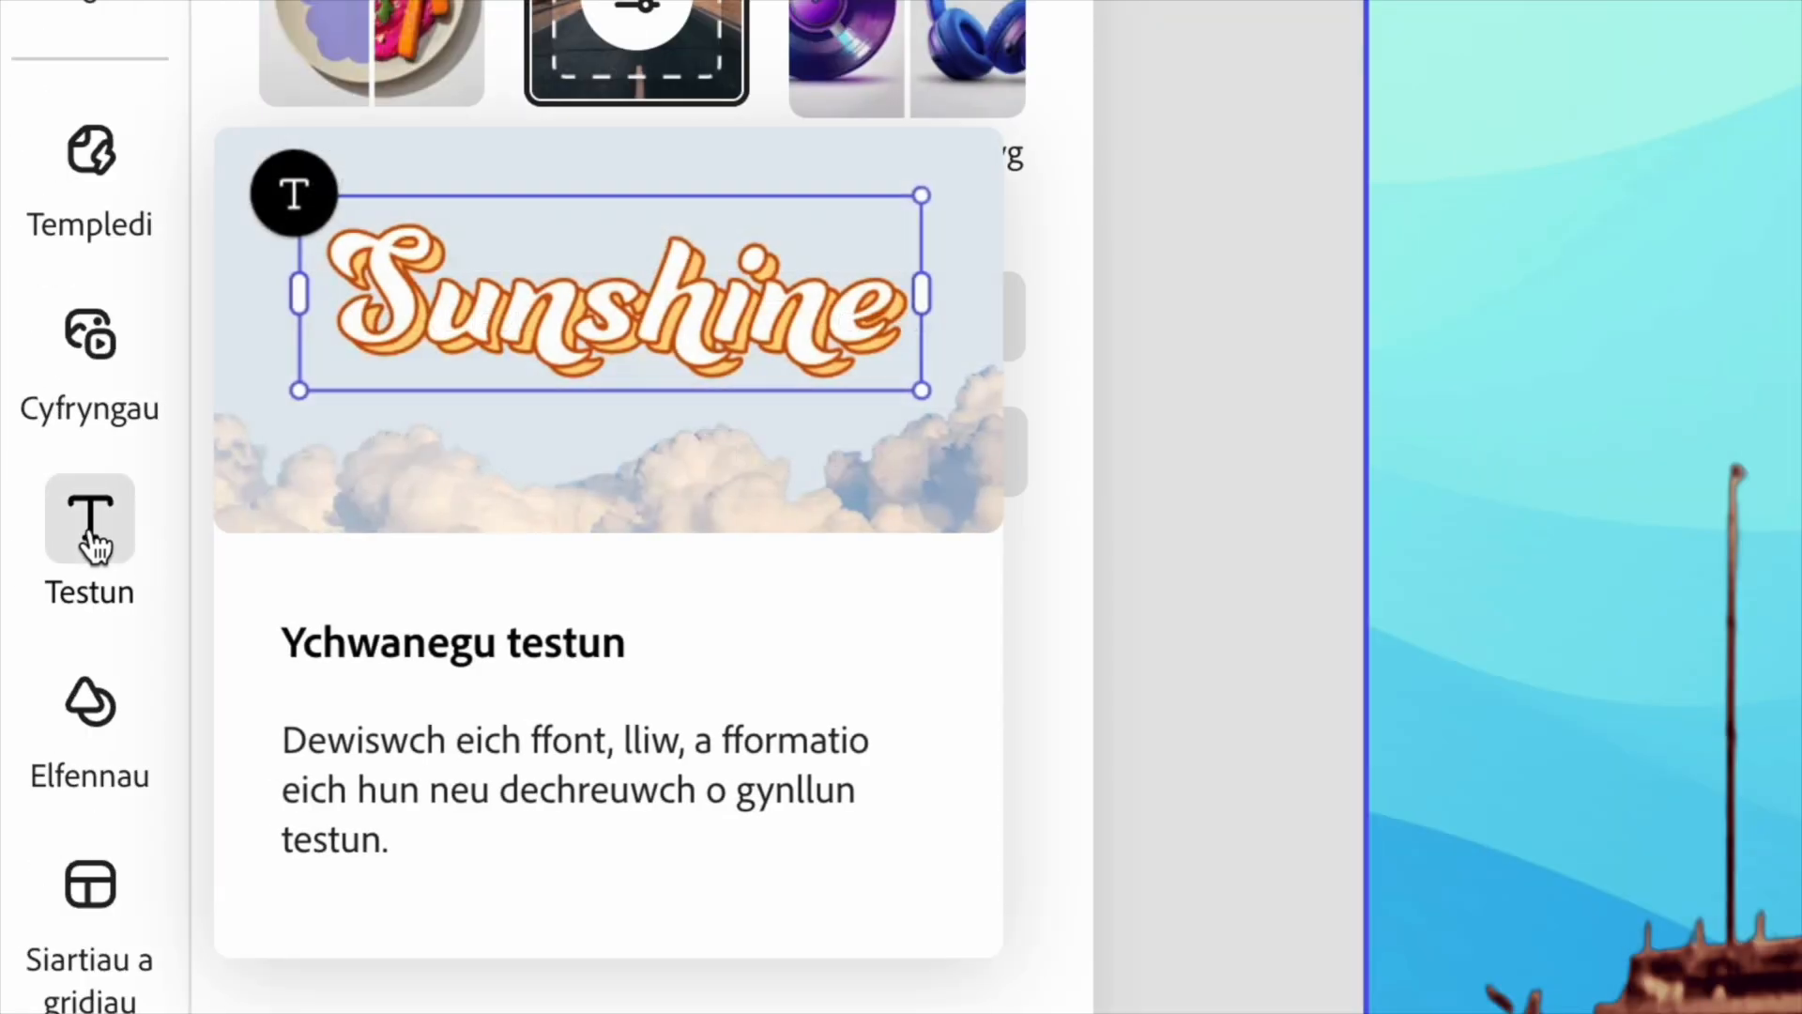
# - Add a new text in the page's upper-left corner reading "Y Titanic mewn rhifau"
pyautogui.click(40, 541)
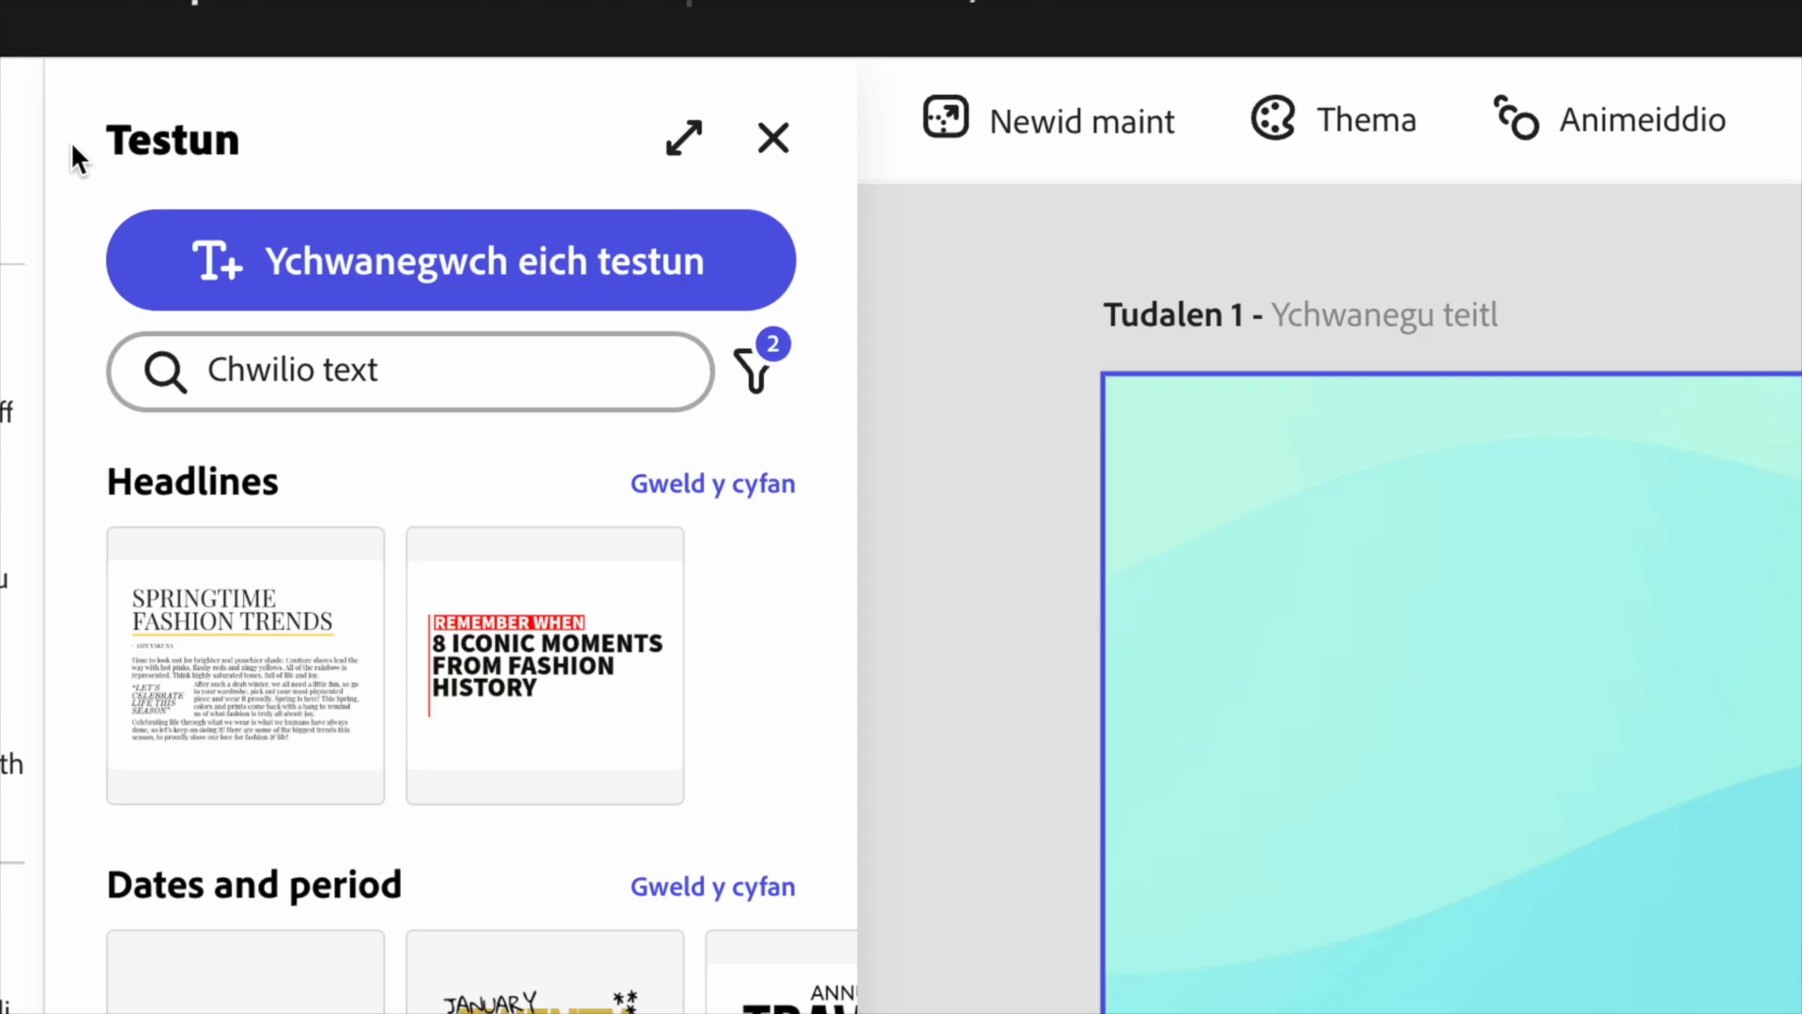
pyautogui.click(552, 300)
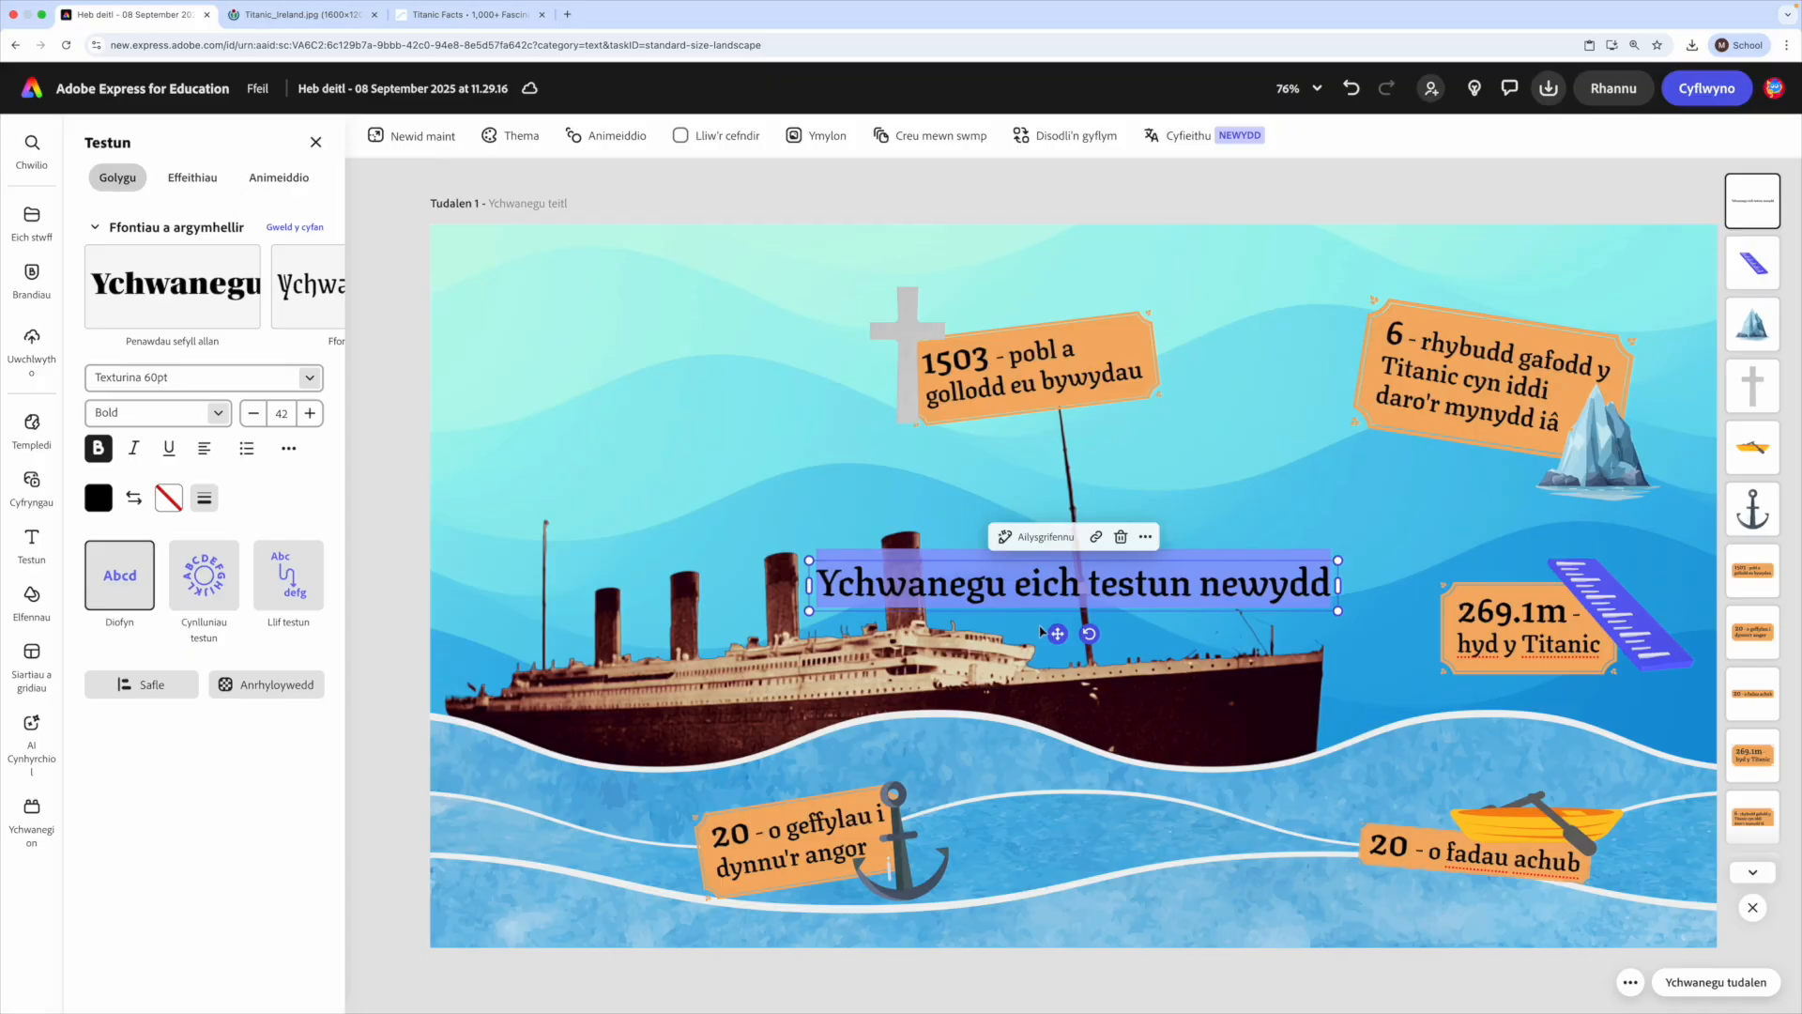
pyautogui.moveTo(1057, 633); pyautogui.dragTo(678, 346)
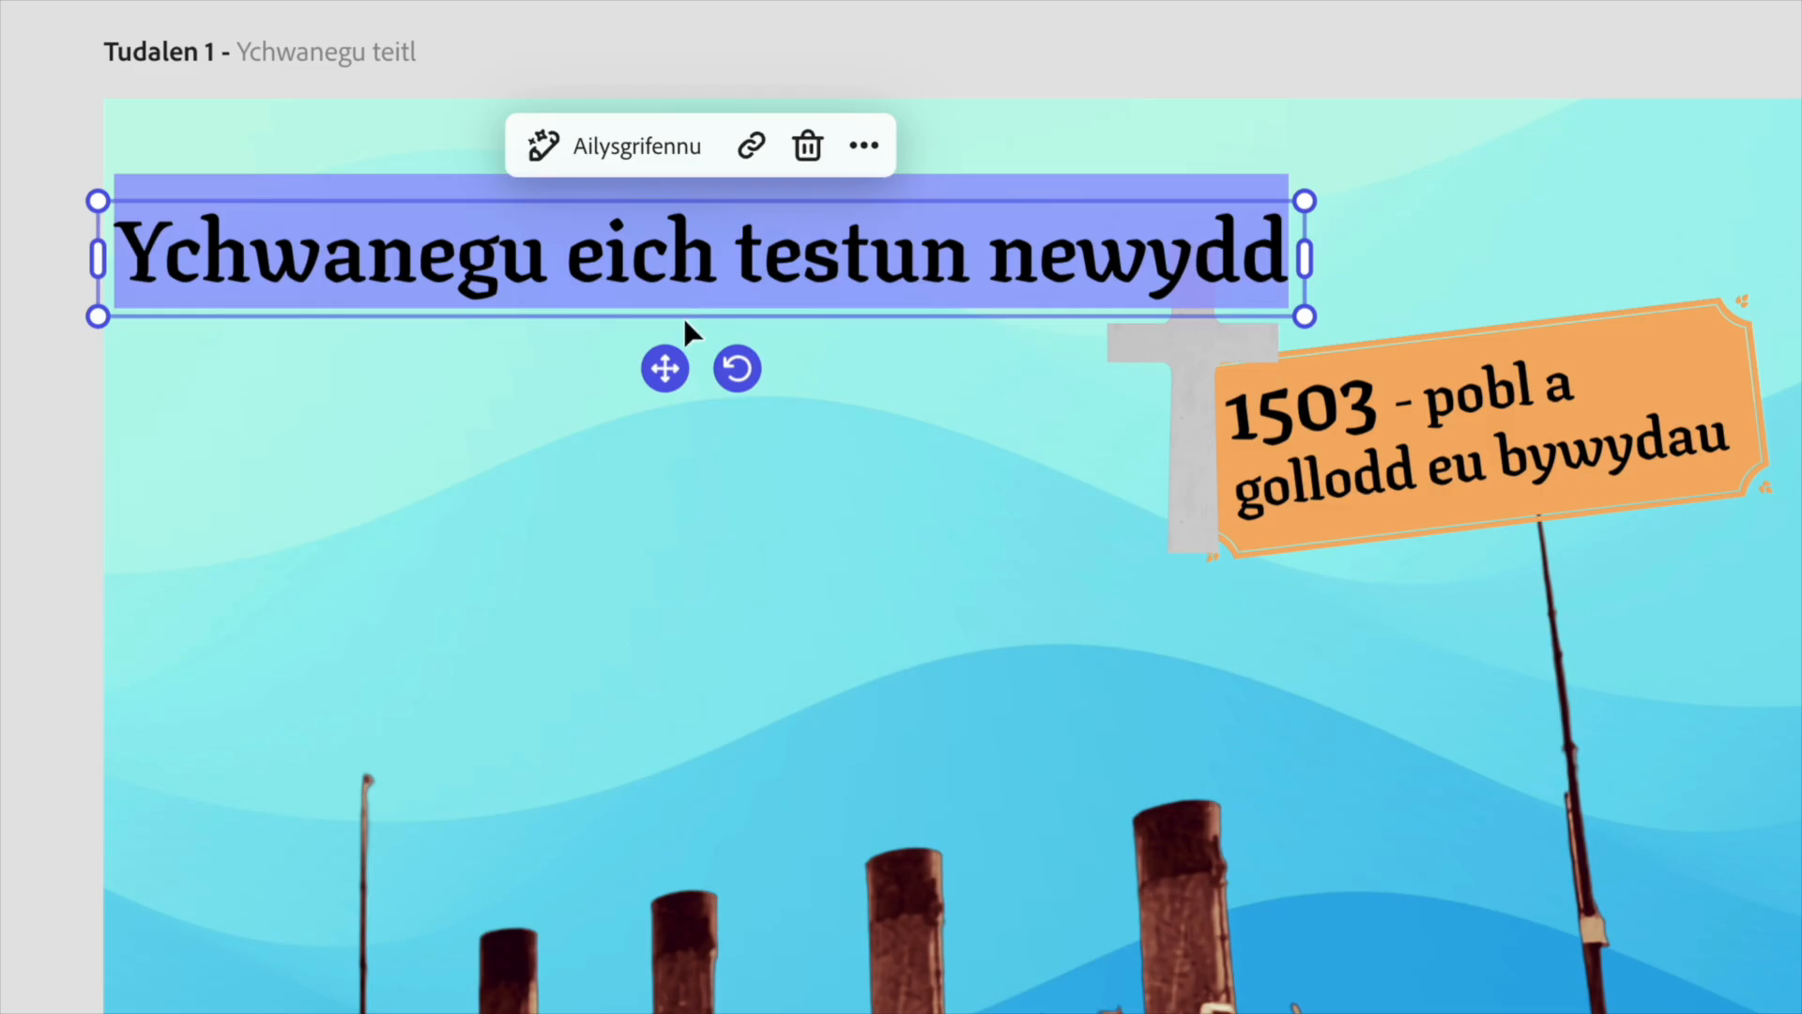
pyautogui.write('Y Titanic mewn rhifau')
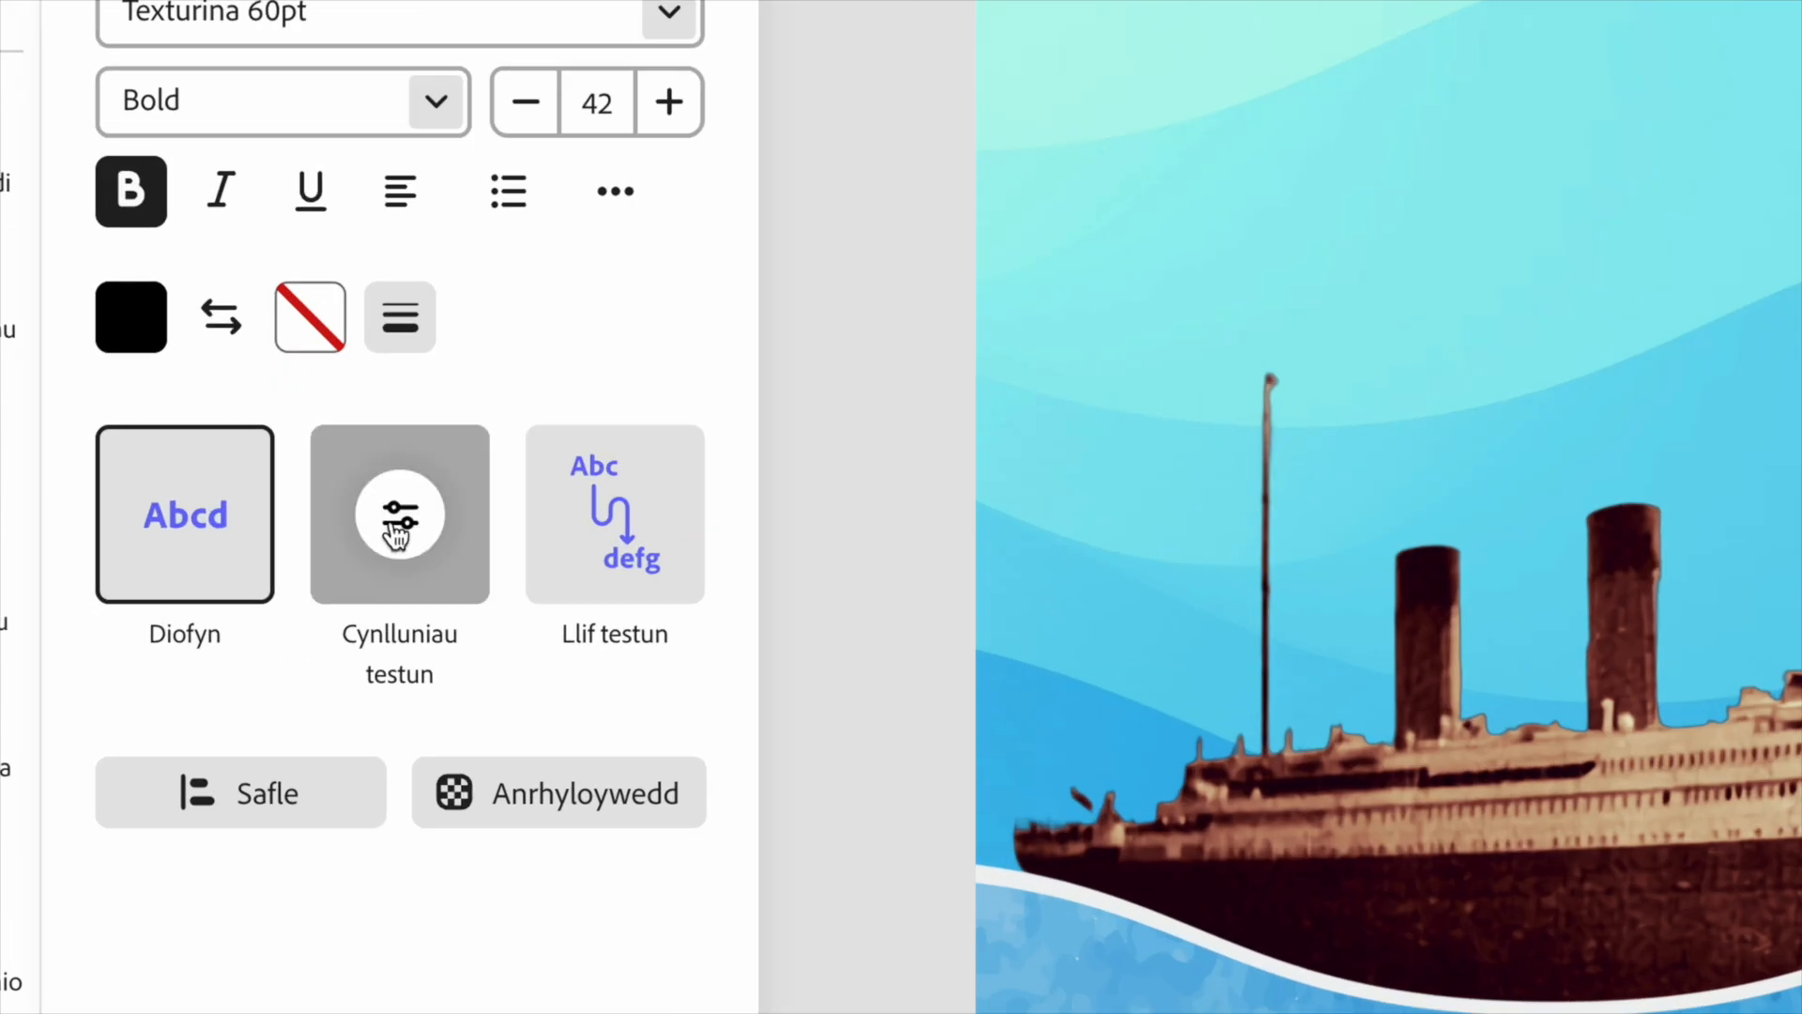
# - Apply the Deinamig text layout to the title and stretch its frame so it fills two lines
pyautogui.click(396, 535)
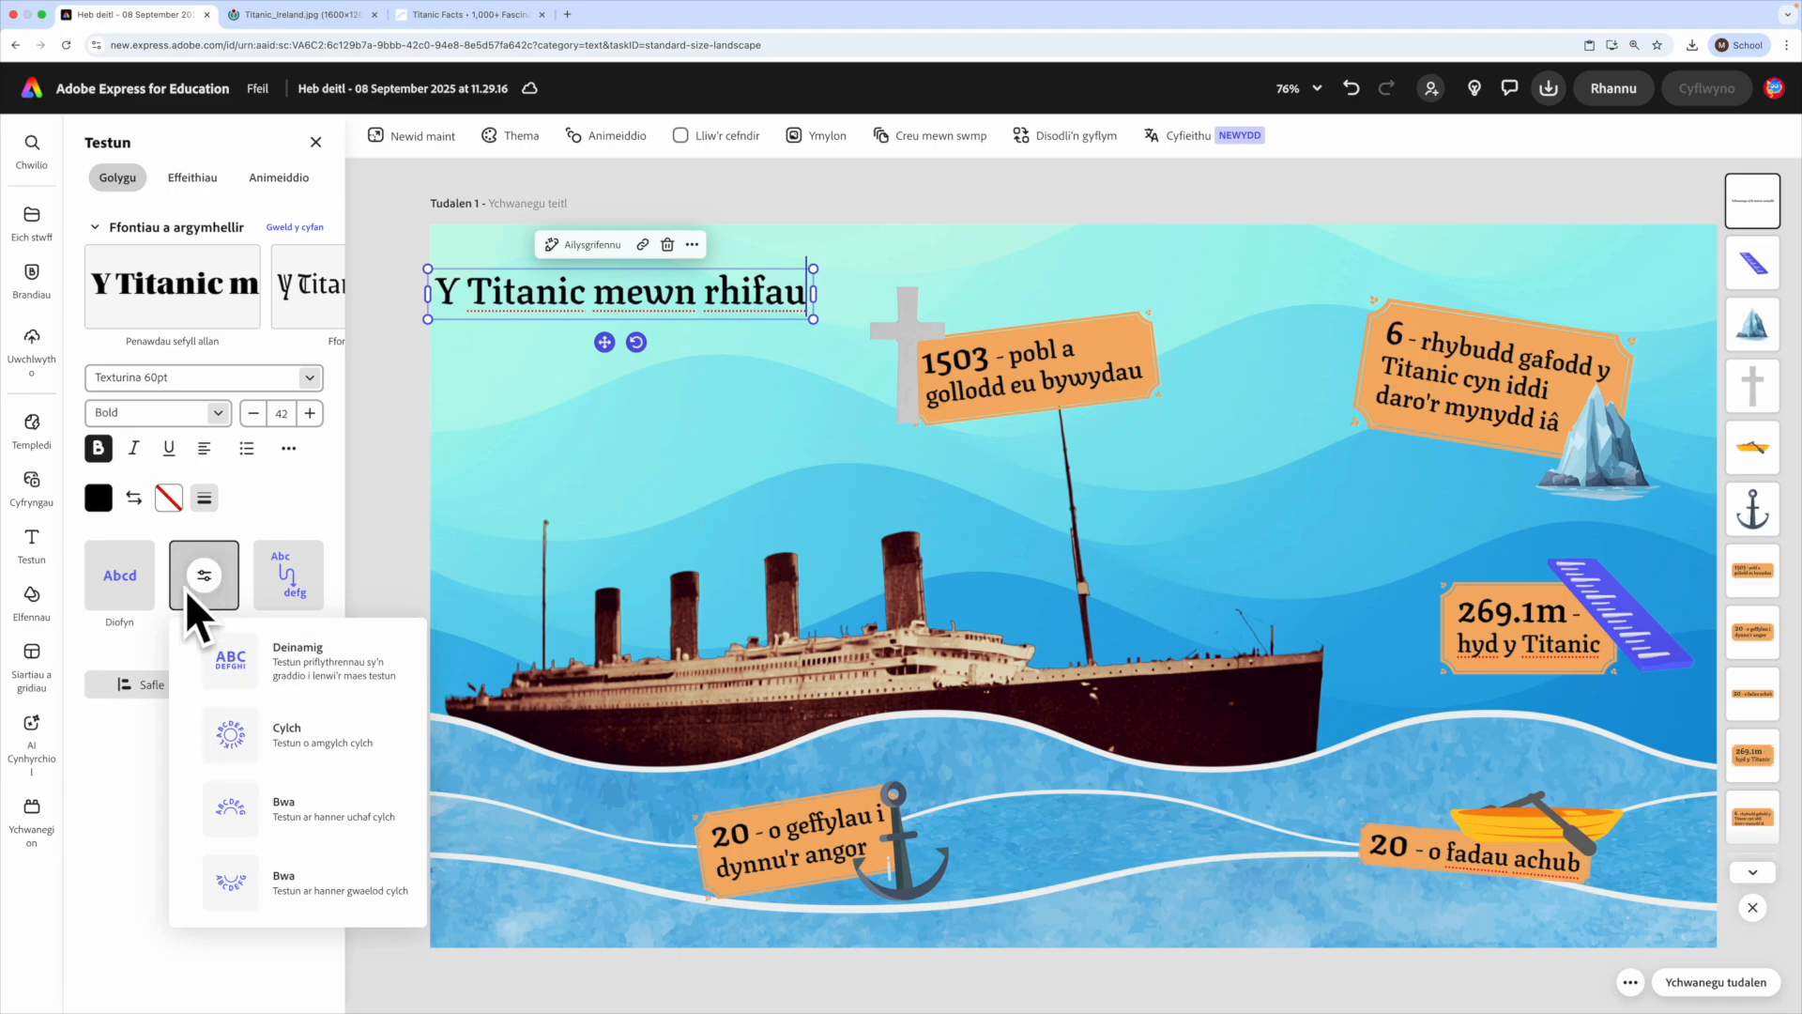
pyautogui.click(279, 639)
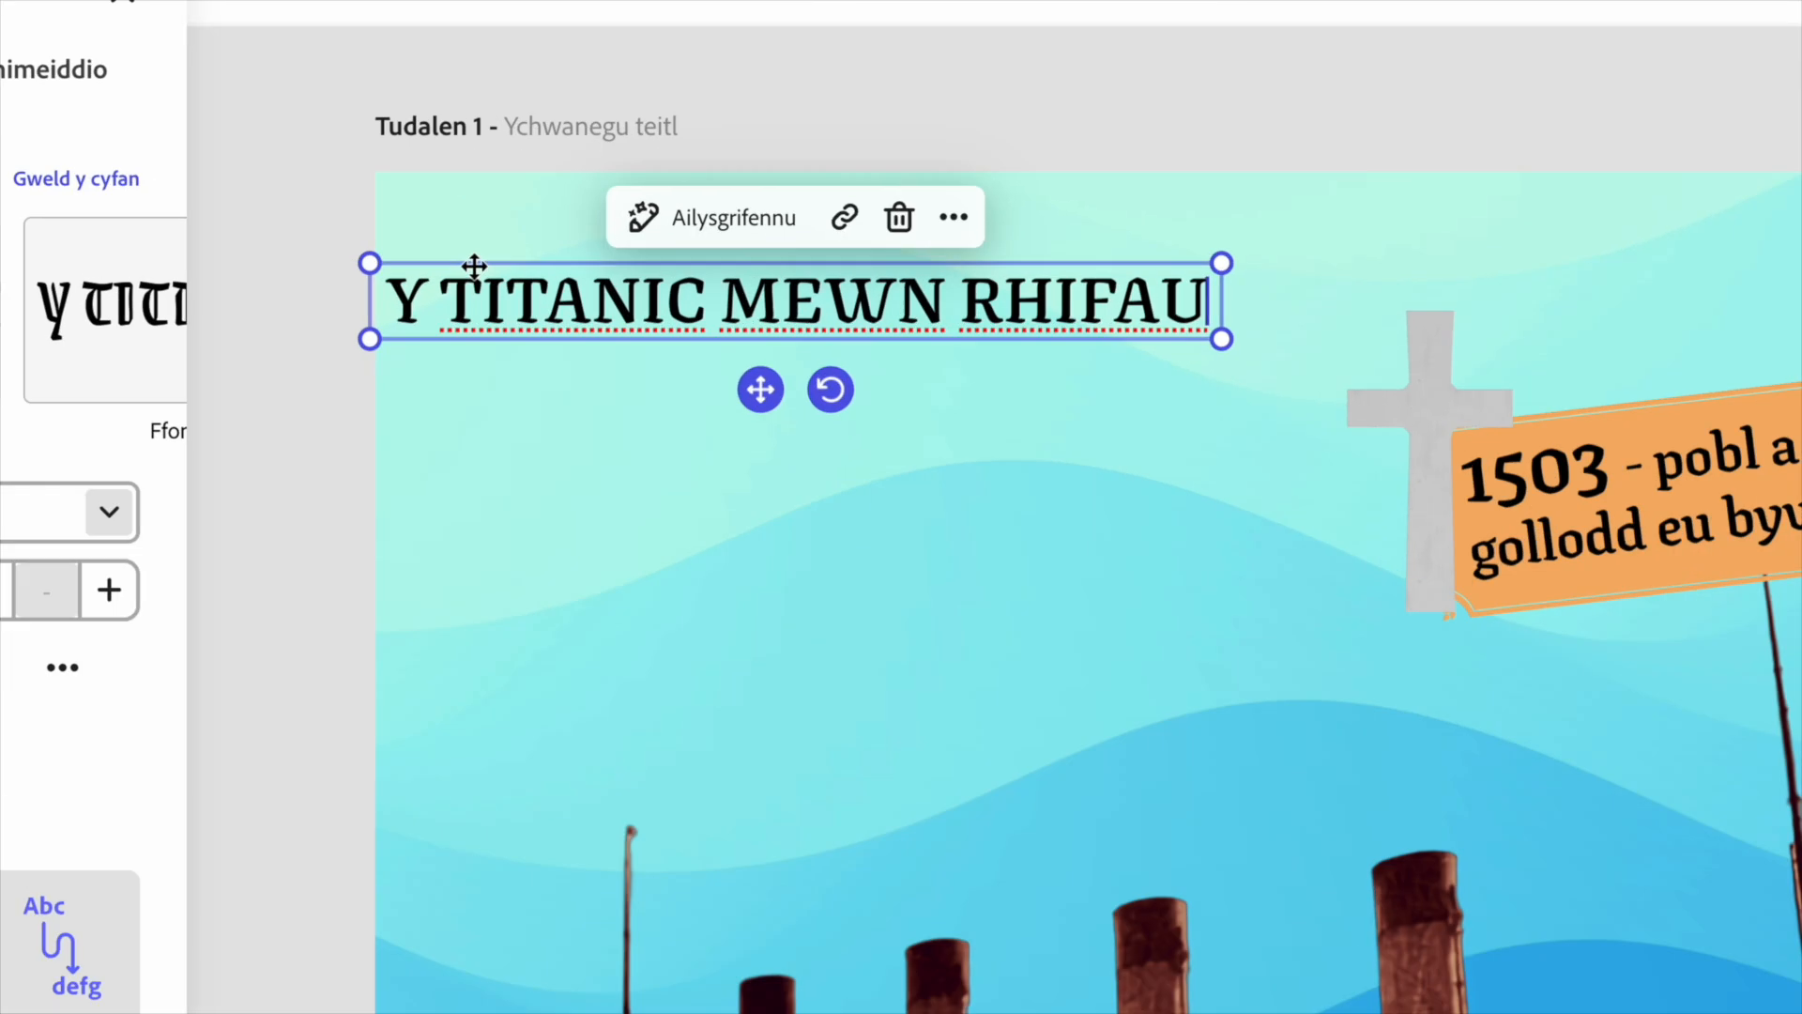
pyautogui.moveTo(1222, 339); pyautogui.dragTo(1288, 622)
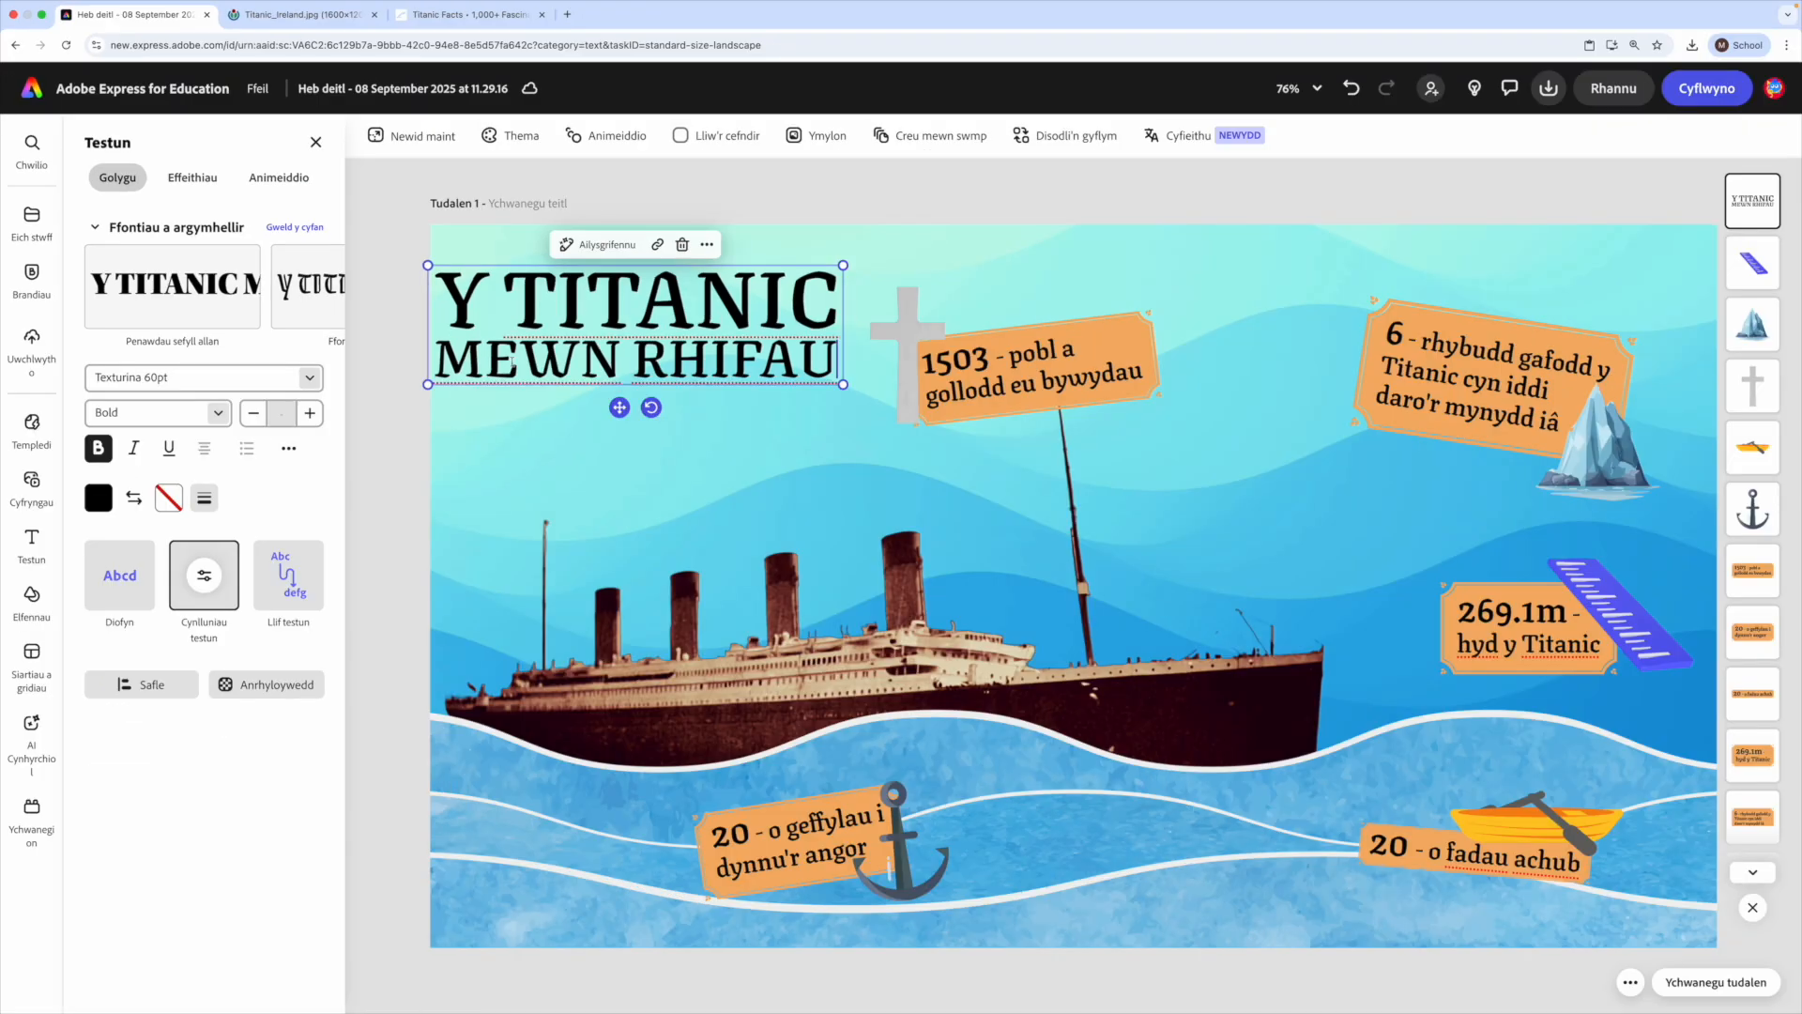
# - Move the "1503" label and cross down to the right, then enlarge the title and fit it into the upper-left corner
pyautogui.moveTo(1097, 375); pyautogui.dragTo(1195, 464)
pyautogui.moveTo(942, 335); pyautogui.dragTo(1009, 429)
pyautogui.moveTo(664, 317); pyautogui.dragTo(689, 293)
pyautogui.moveTo(850, 361); pyautogui.dragTo(972, 421)
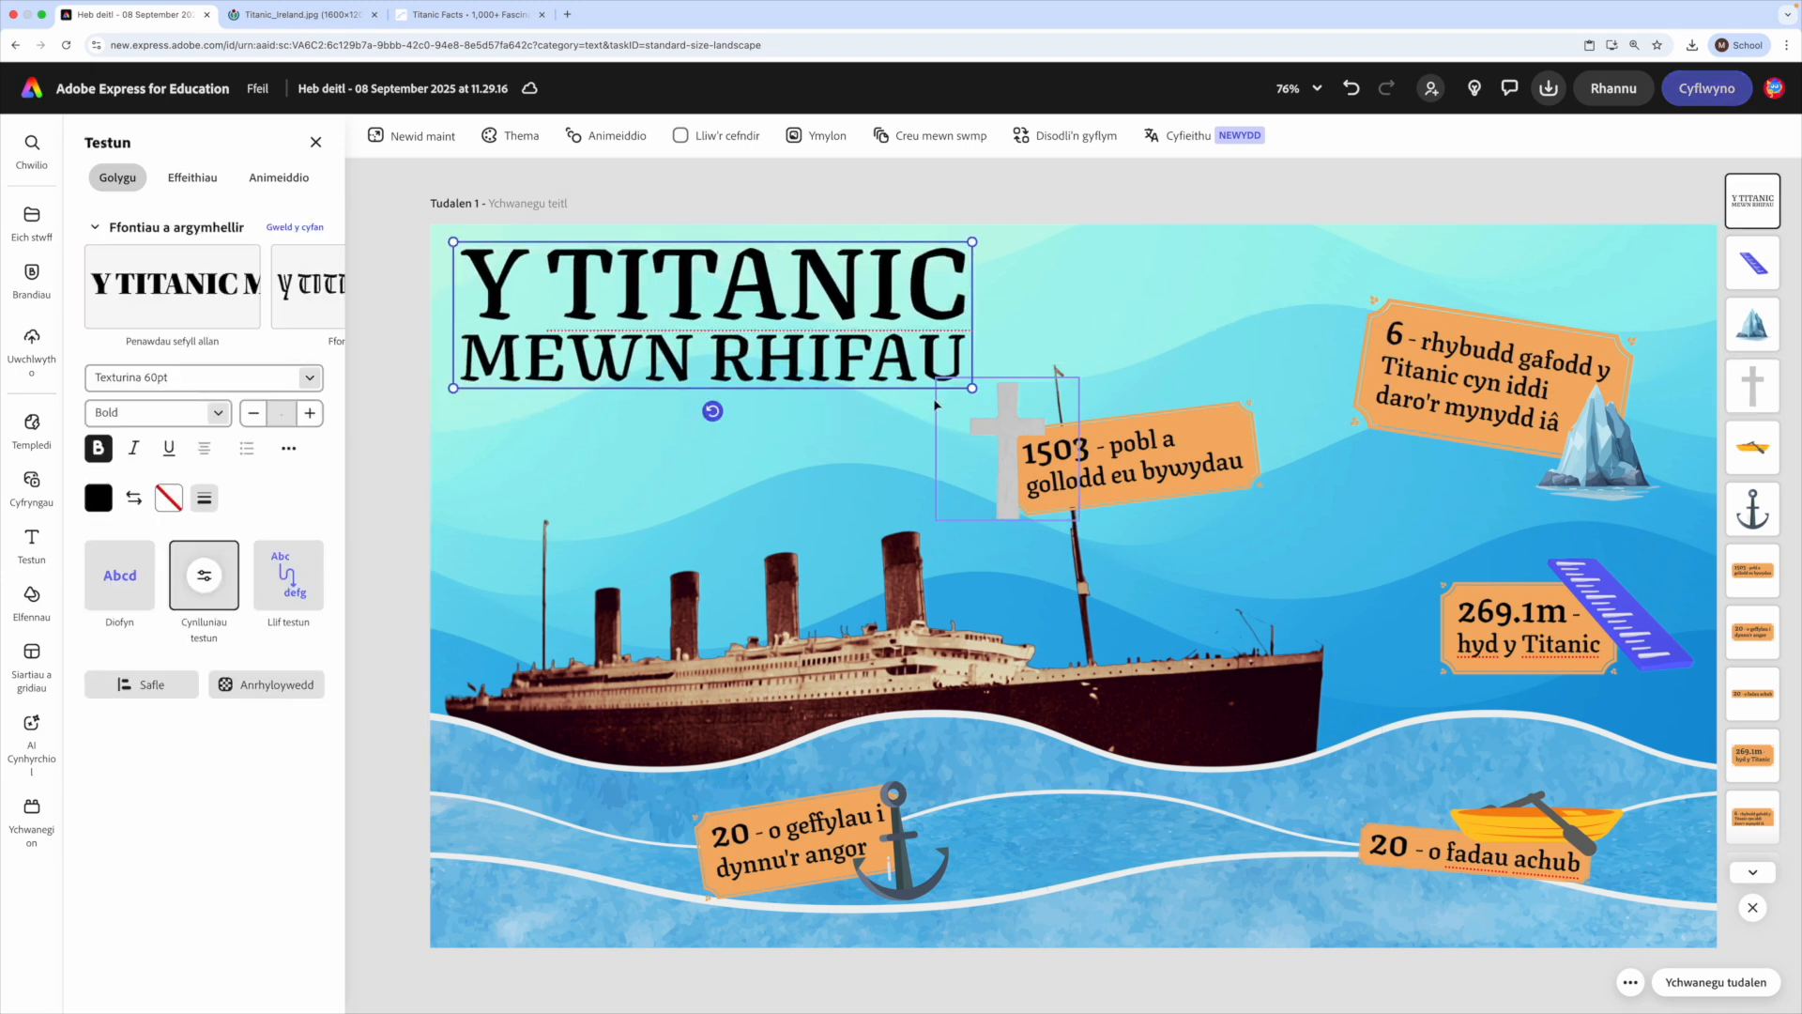
pyautogui.moveTo(805, 312); pyautogui.dragTo(795, 307)
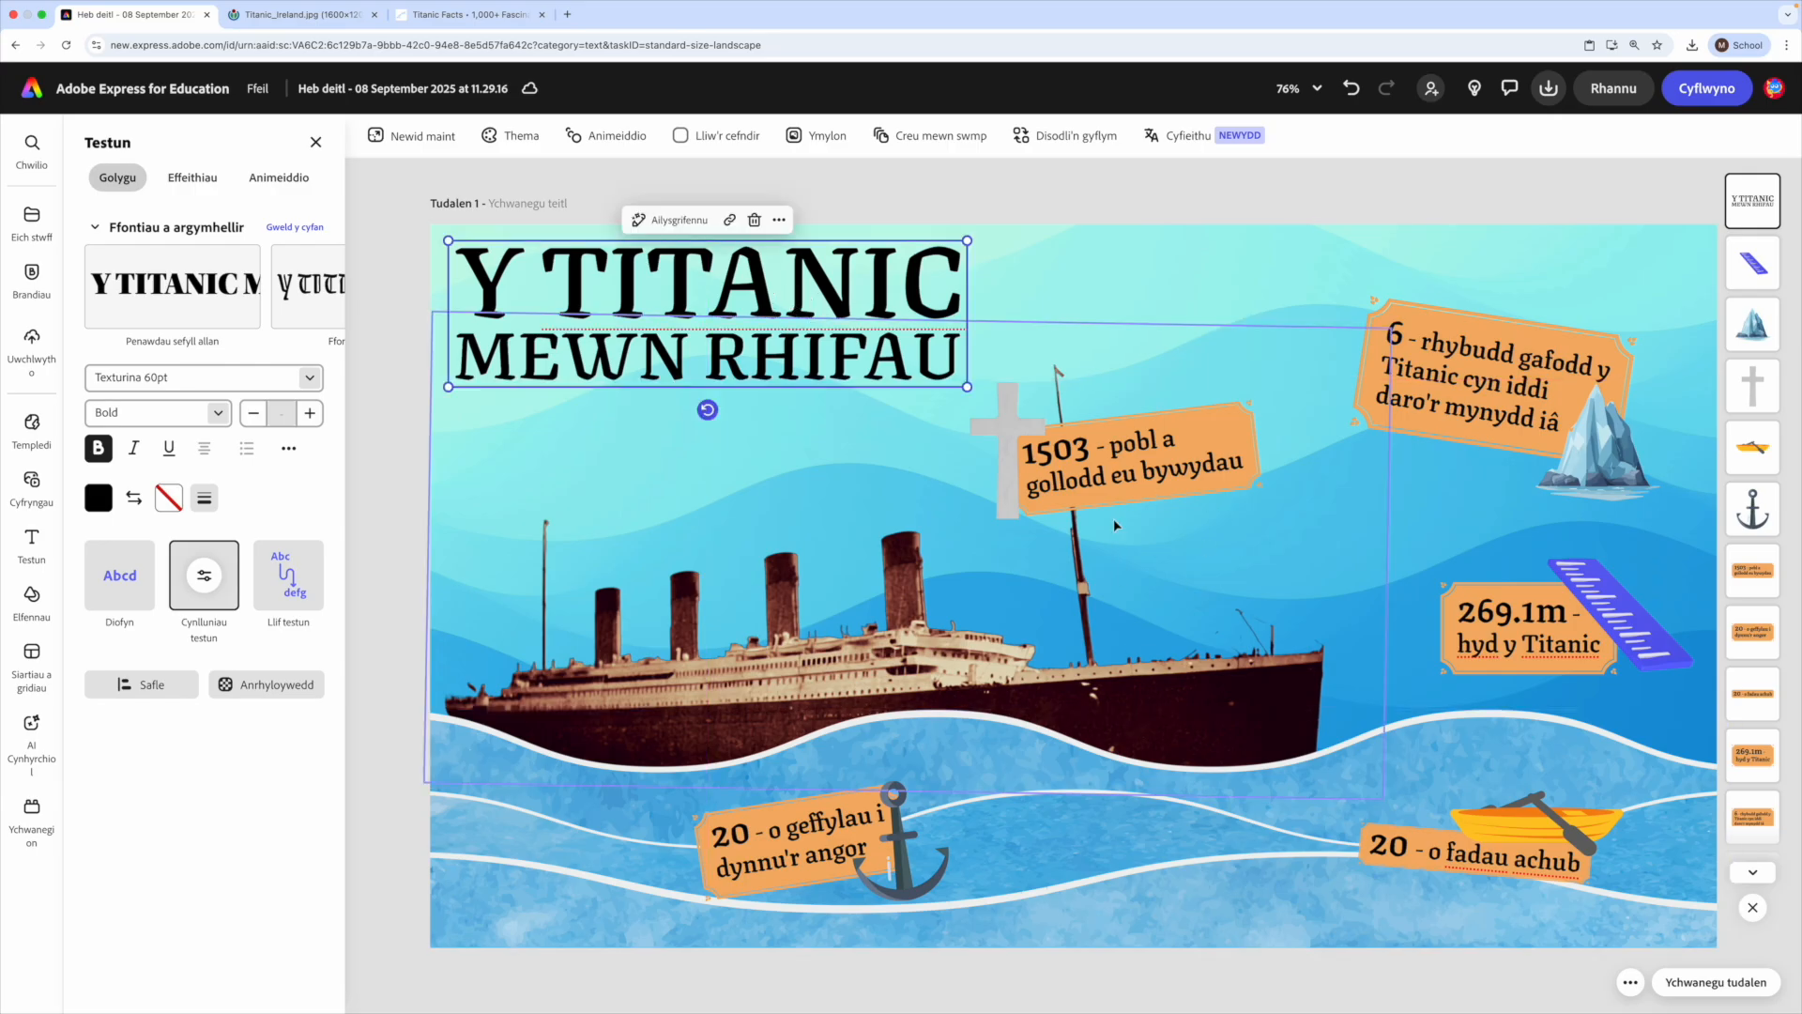
# - Shift the "1503" label and the grey cross further down and right, clear of the title
pyautogui.click(1133, 469)
pyautogui.moveTo(1133, 469); pyautogui.dragTo(1180, 510)
pyautogui.moveTo(999, 428); pyautogui.dragTo(1033, 468)
# - Enlarge the title slightly more and lower it a little from the page's upper edge
pyautogui.click(950, 380)
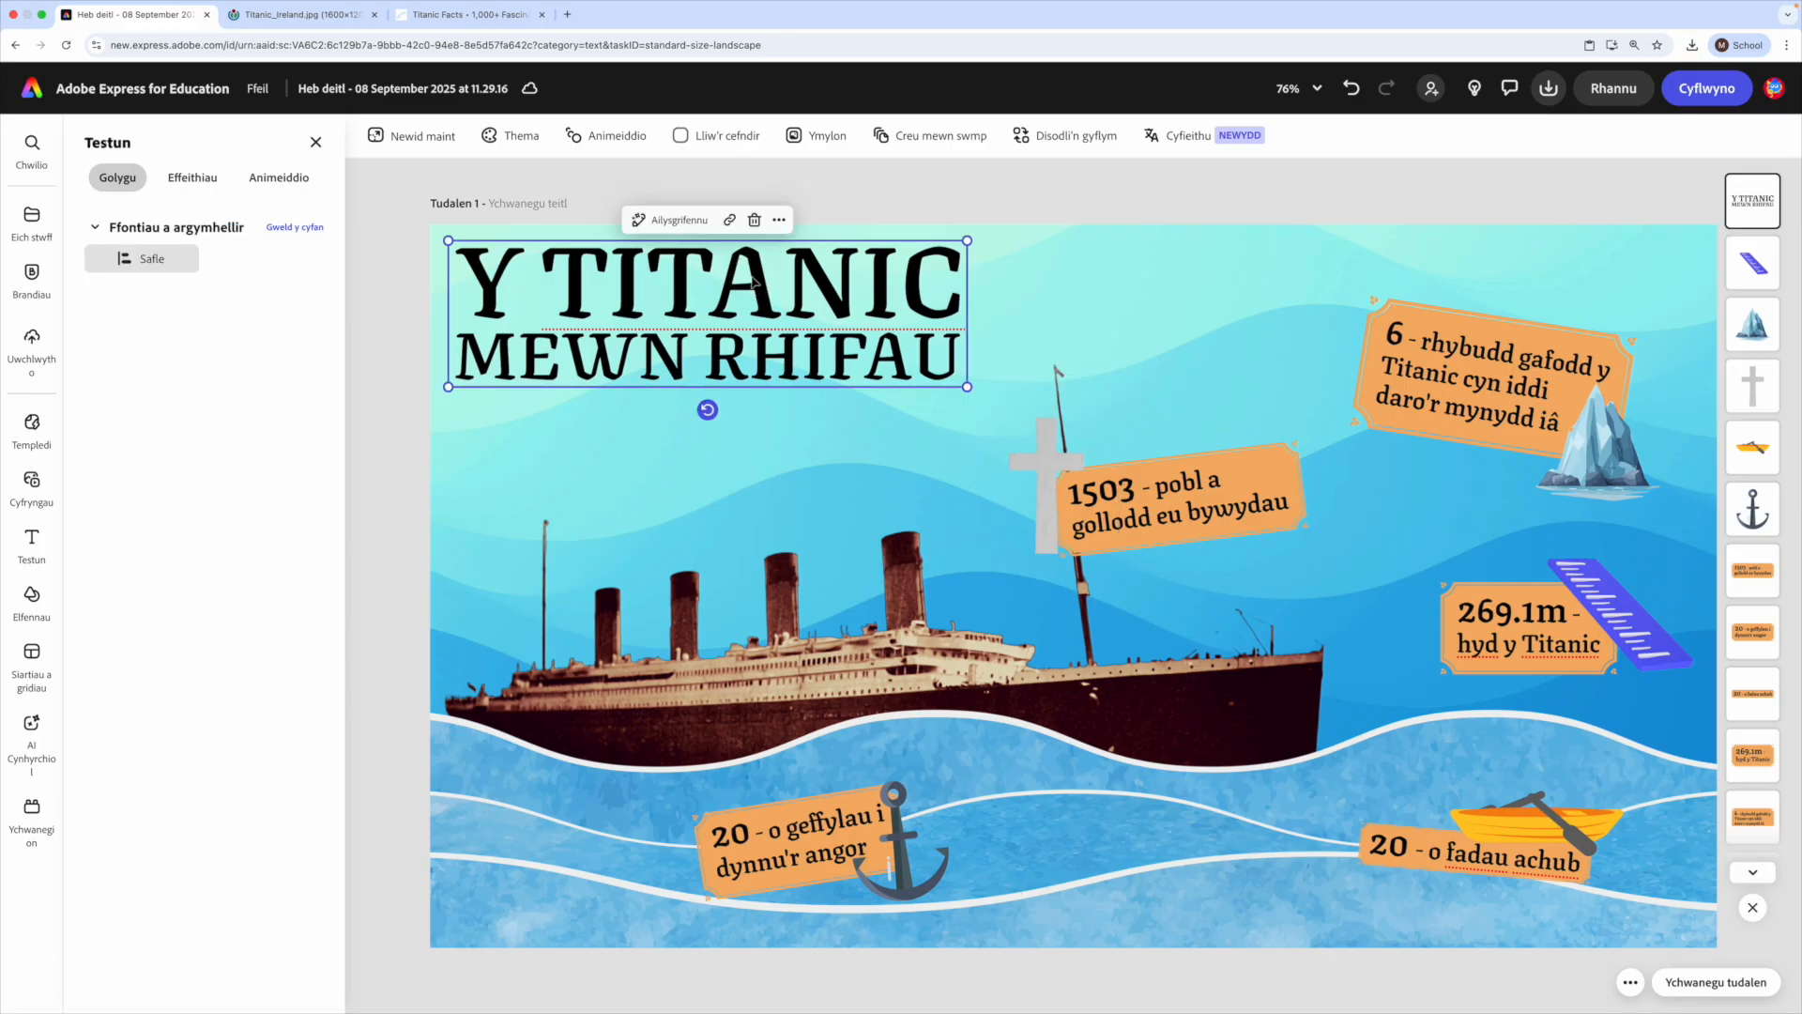
pyautogui.moveTo(968, 386); pyautogui.dragTo(1011, 399)
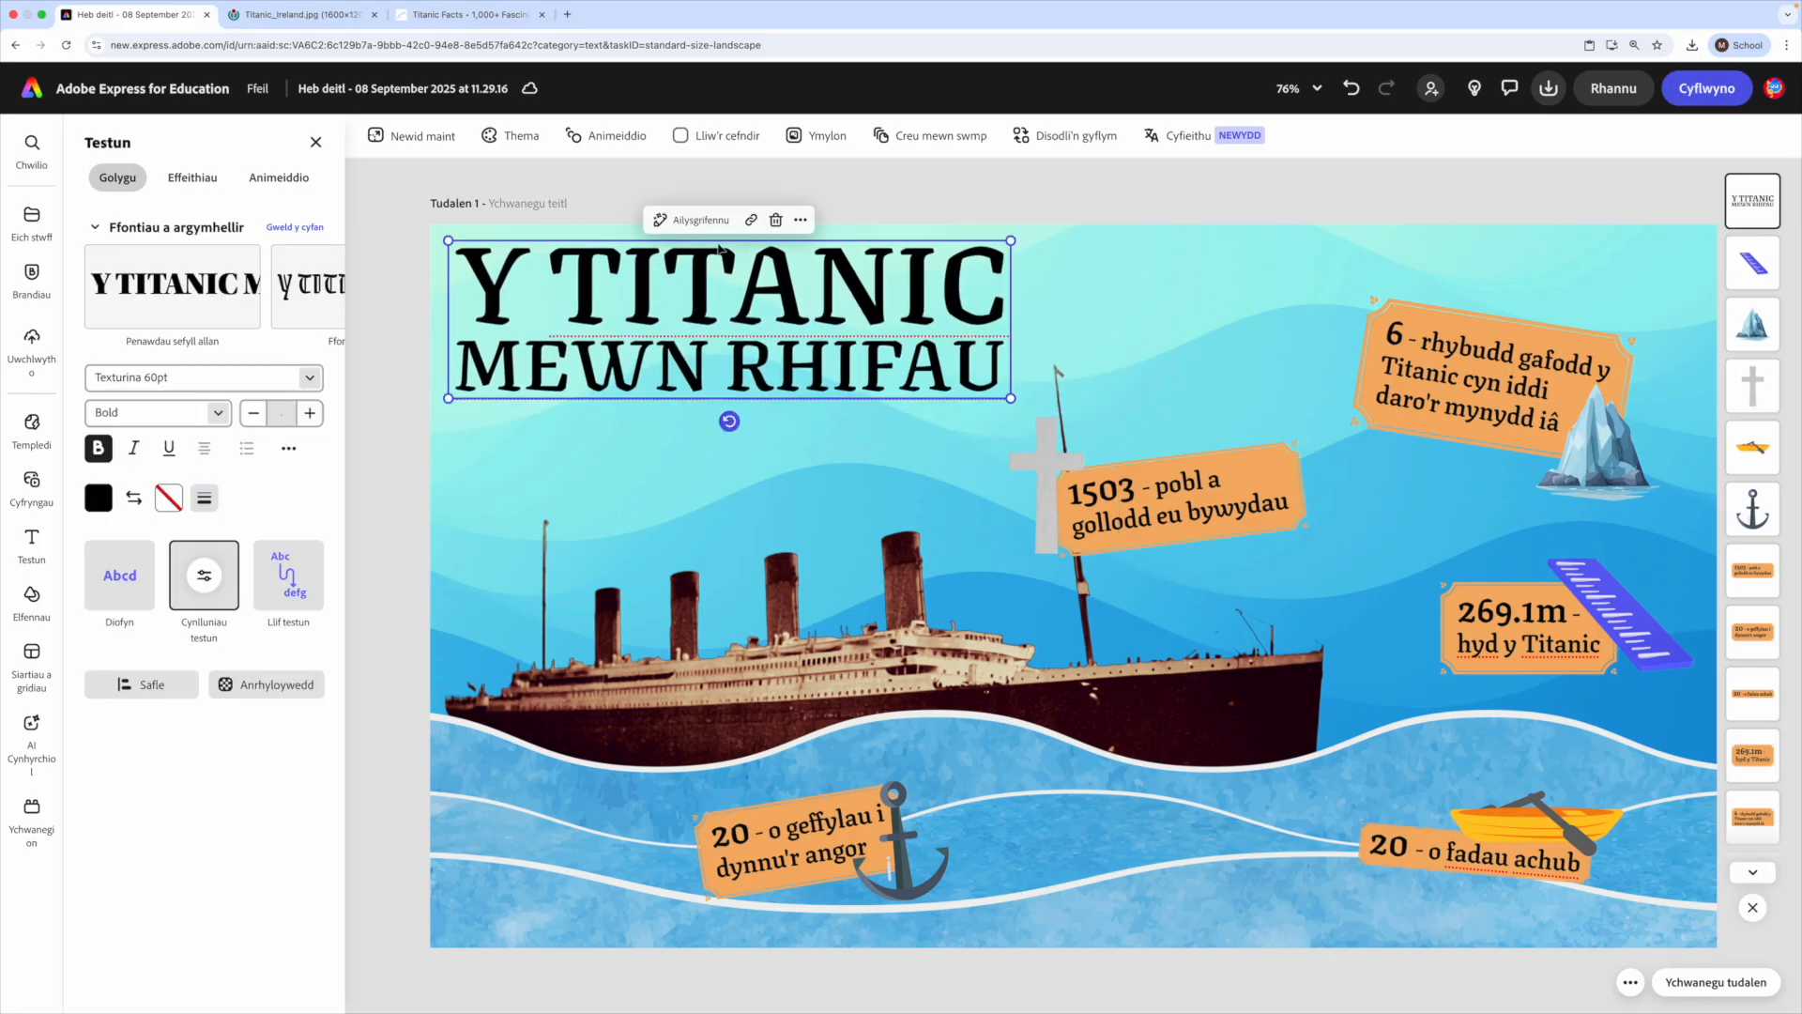
pyautogui.moveTo(753, 300); pyautogui.dragTo(752, 313)
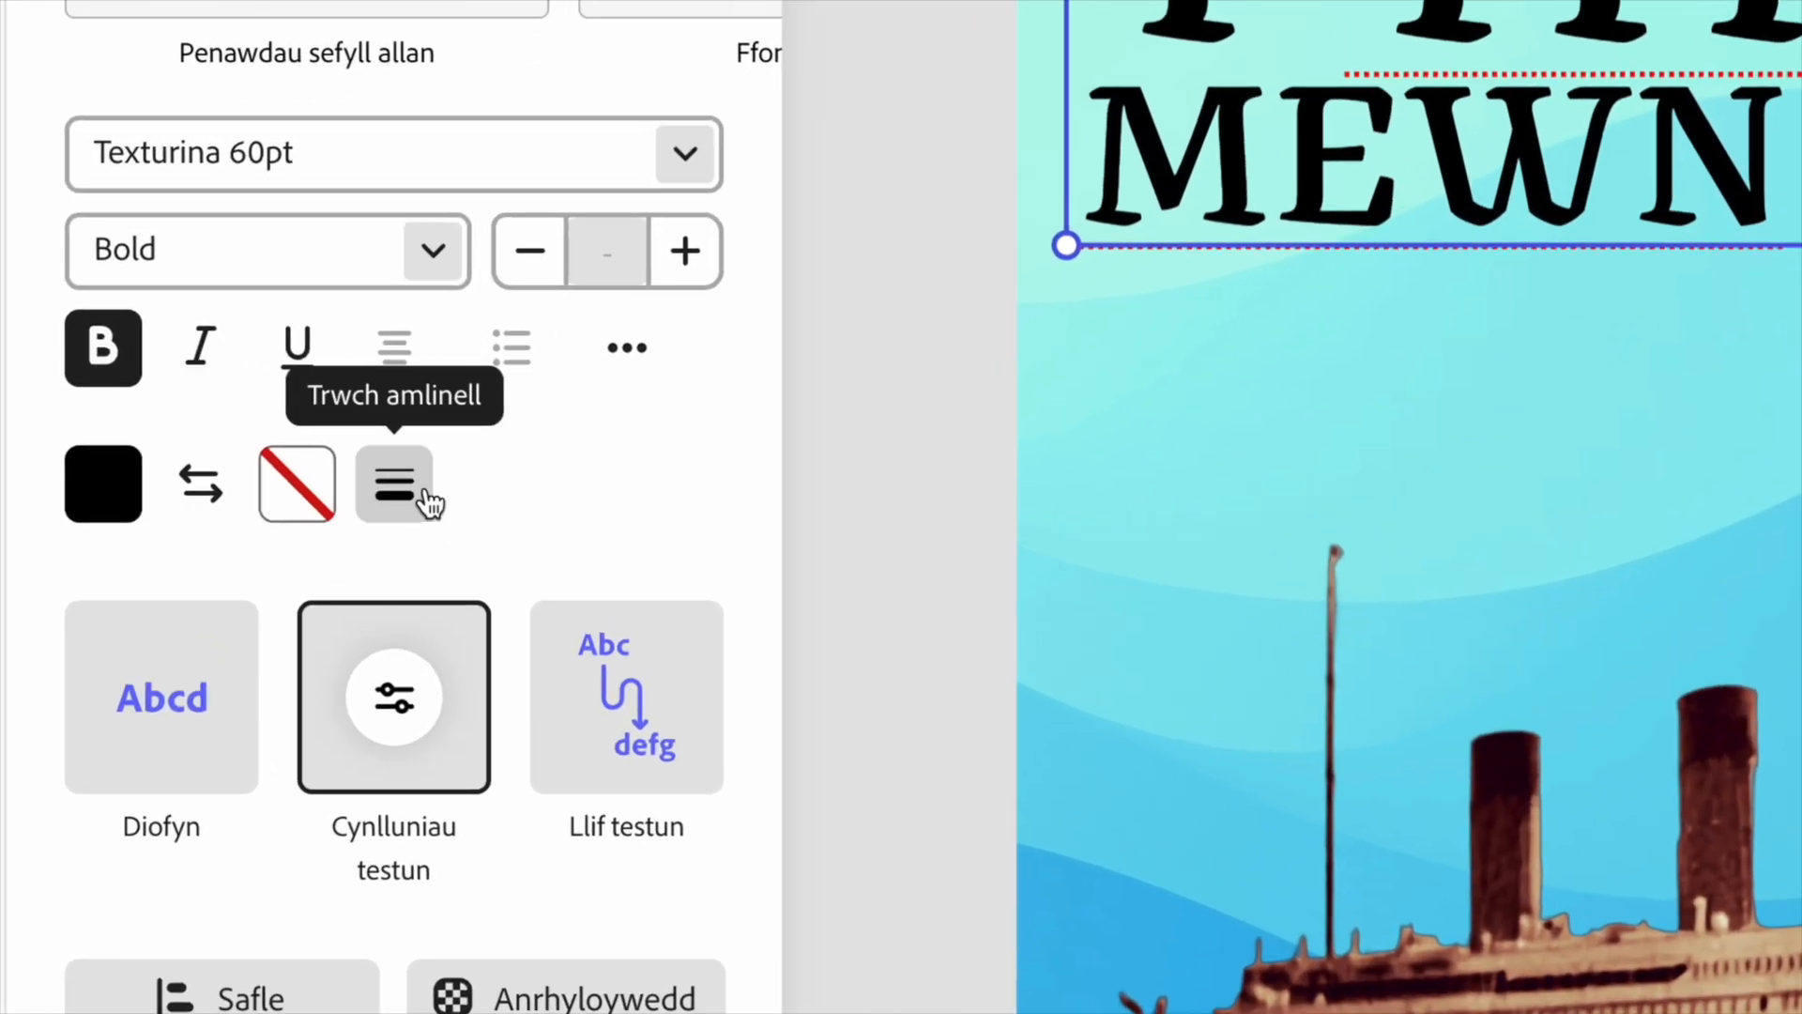
# - Give the title an outline of thickness 100 and colour it with the orange sampled from the "1503" label
pyautogui.click(237, 497)
pyautogui.moveTo(116, 713); pyautogui.dragTo(513, 732)
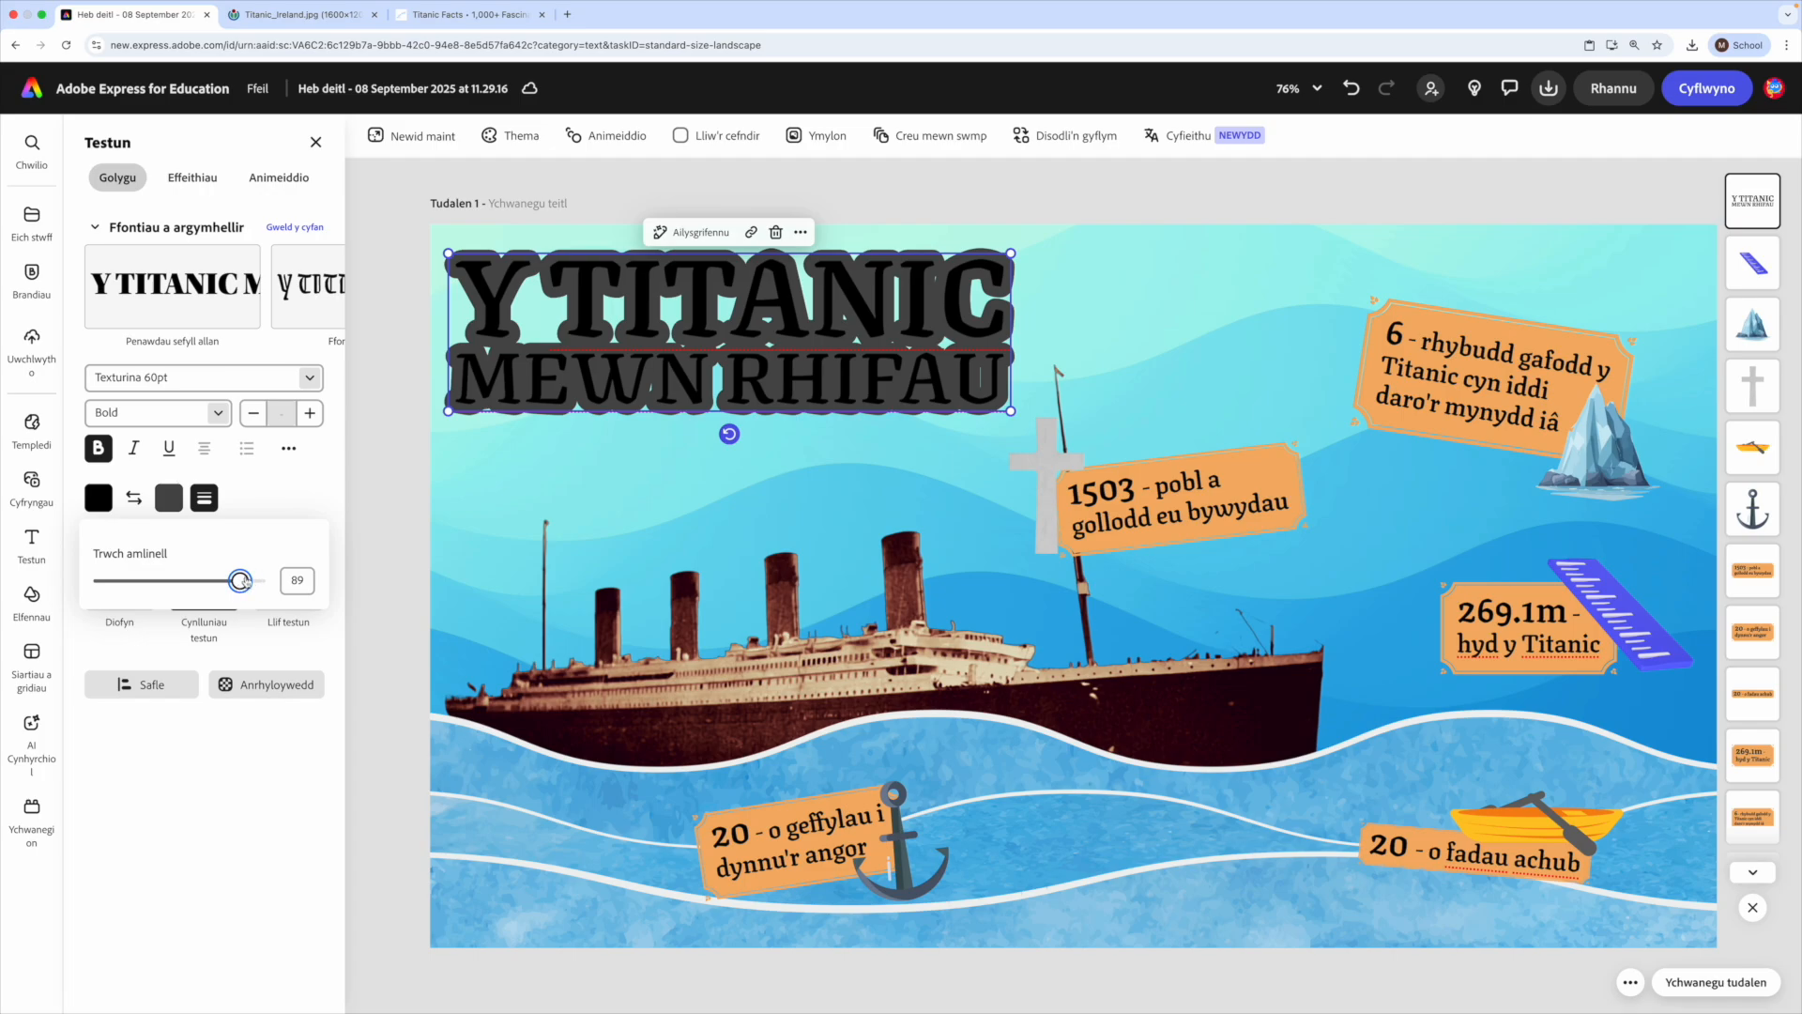
pyautogui.moveTo(241, 581); pyautogui.dragTo(297, 576)
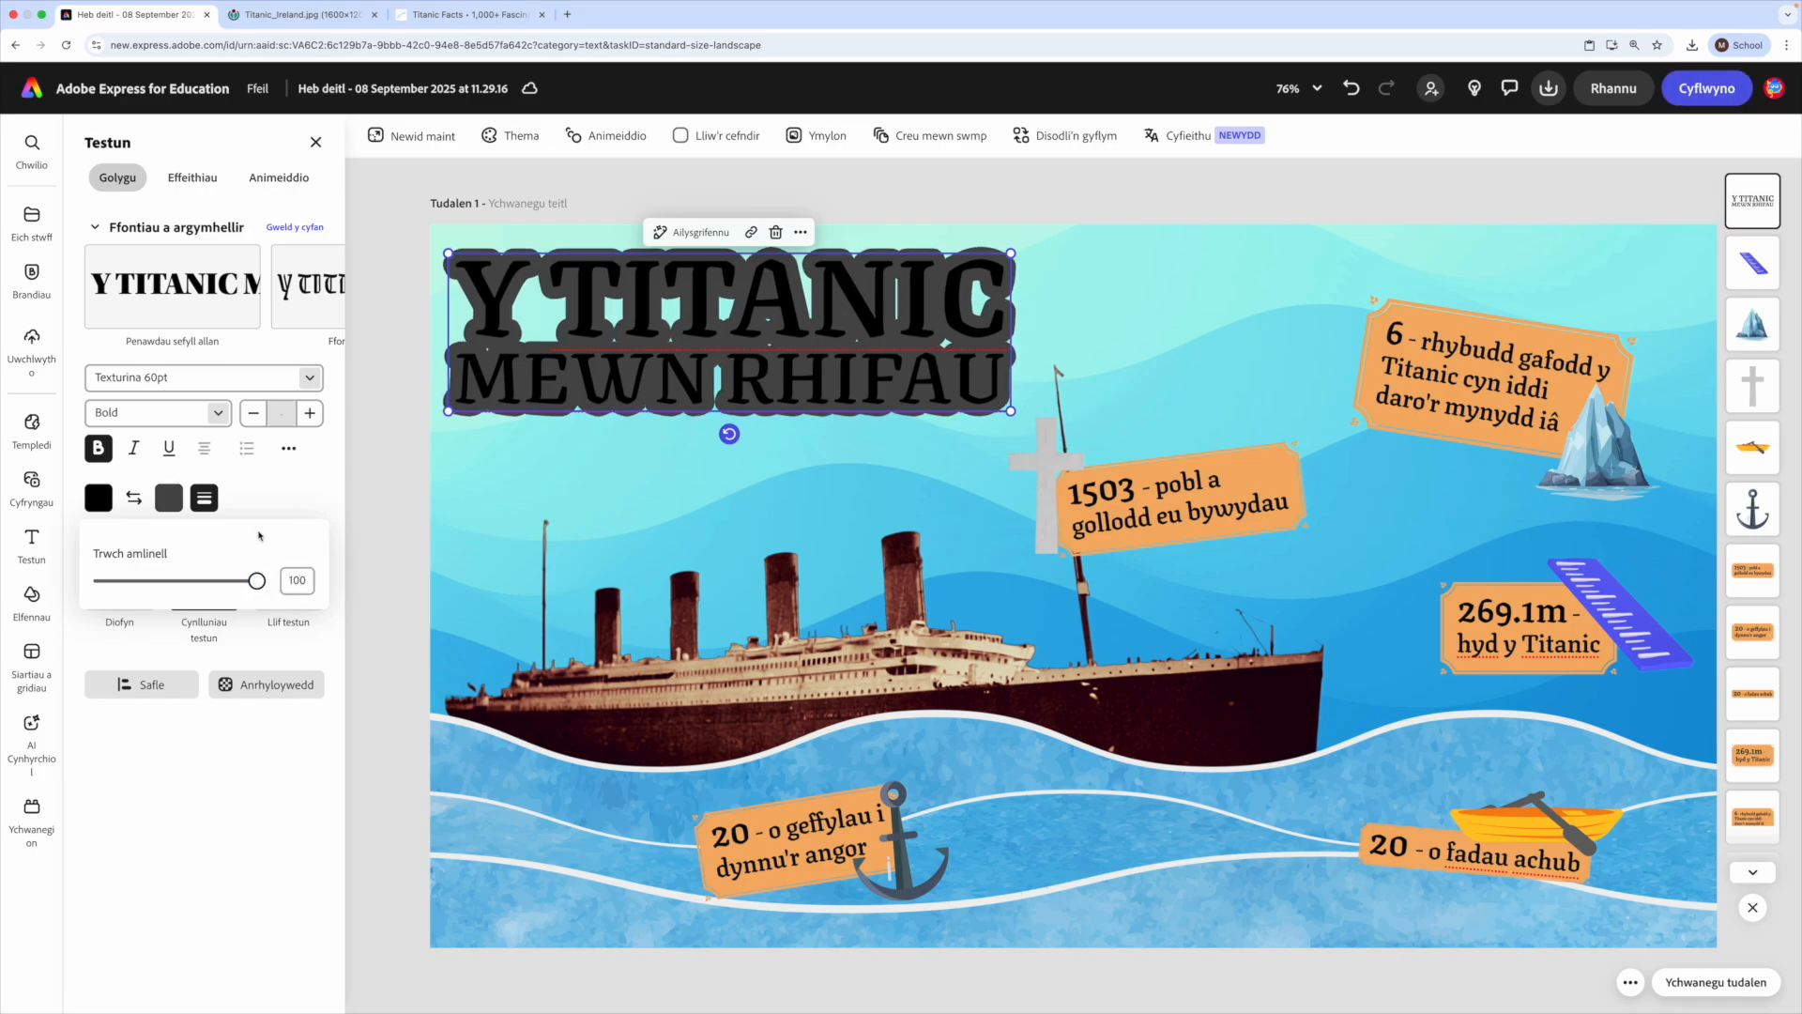
pyautogui.click(170, 499)
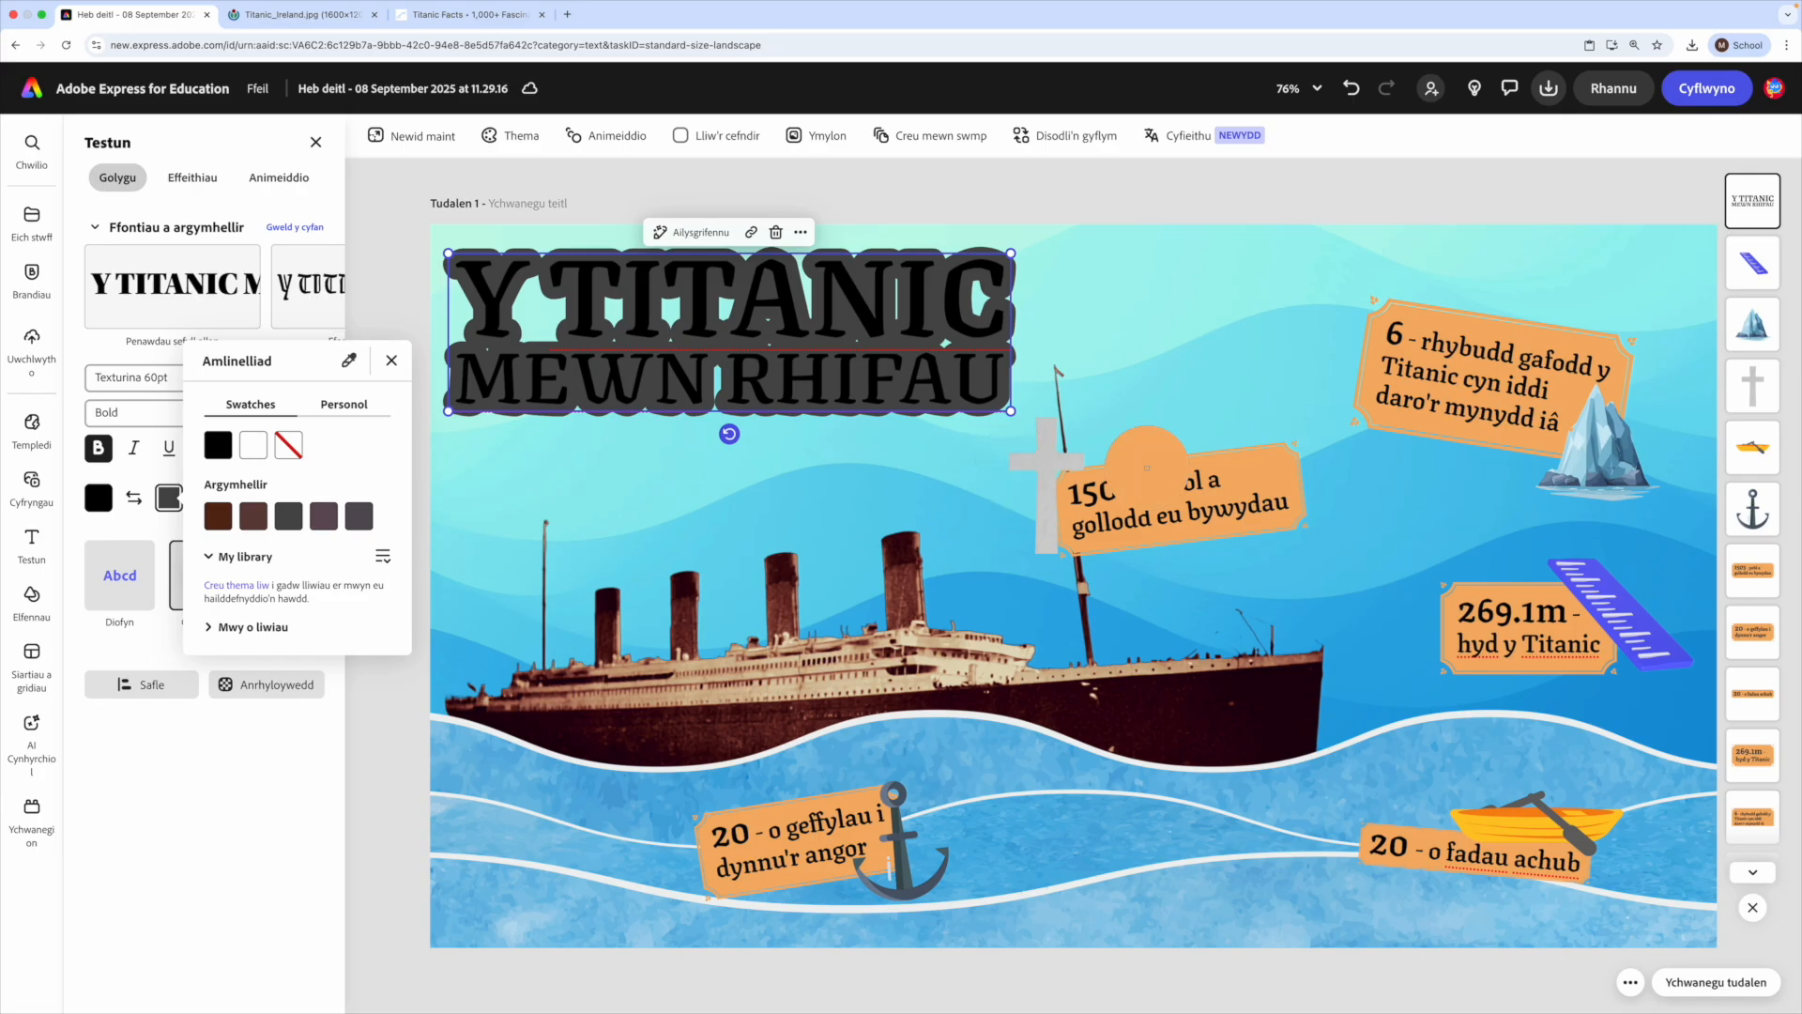
pyautogui.click(1271, 470)
pyautogui.click(386, 676)
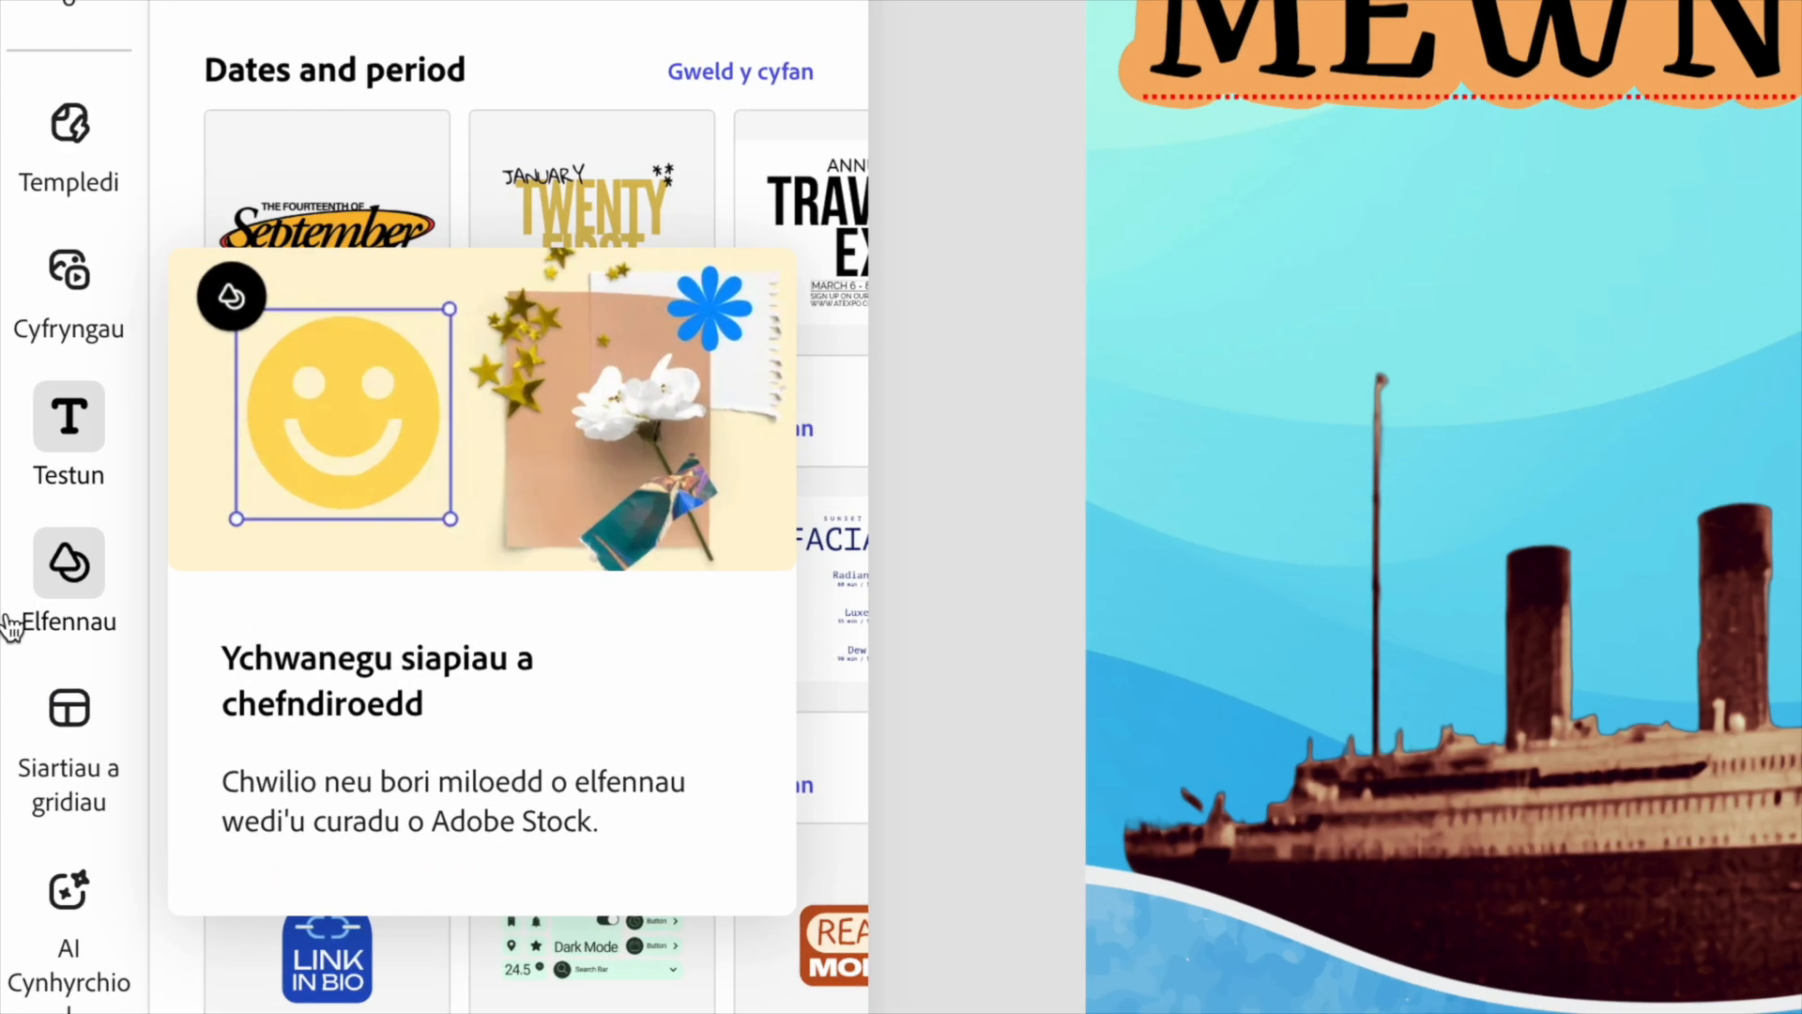
# - Add the grey creased sheet from the Wrinkled and Folded Paper collection of the Paper textures to the page
pyautogui.click(24, 606)
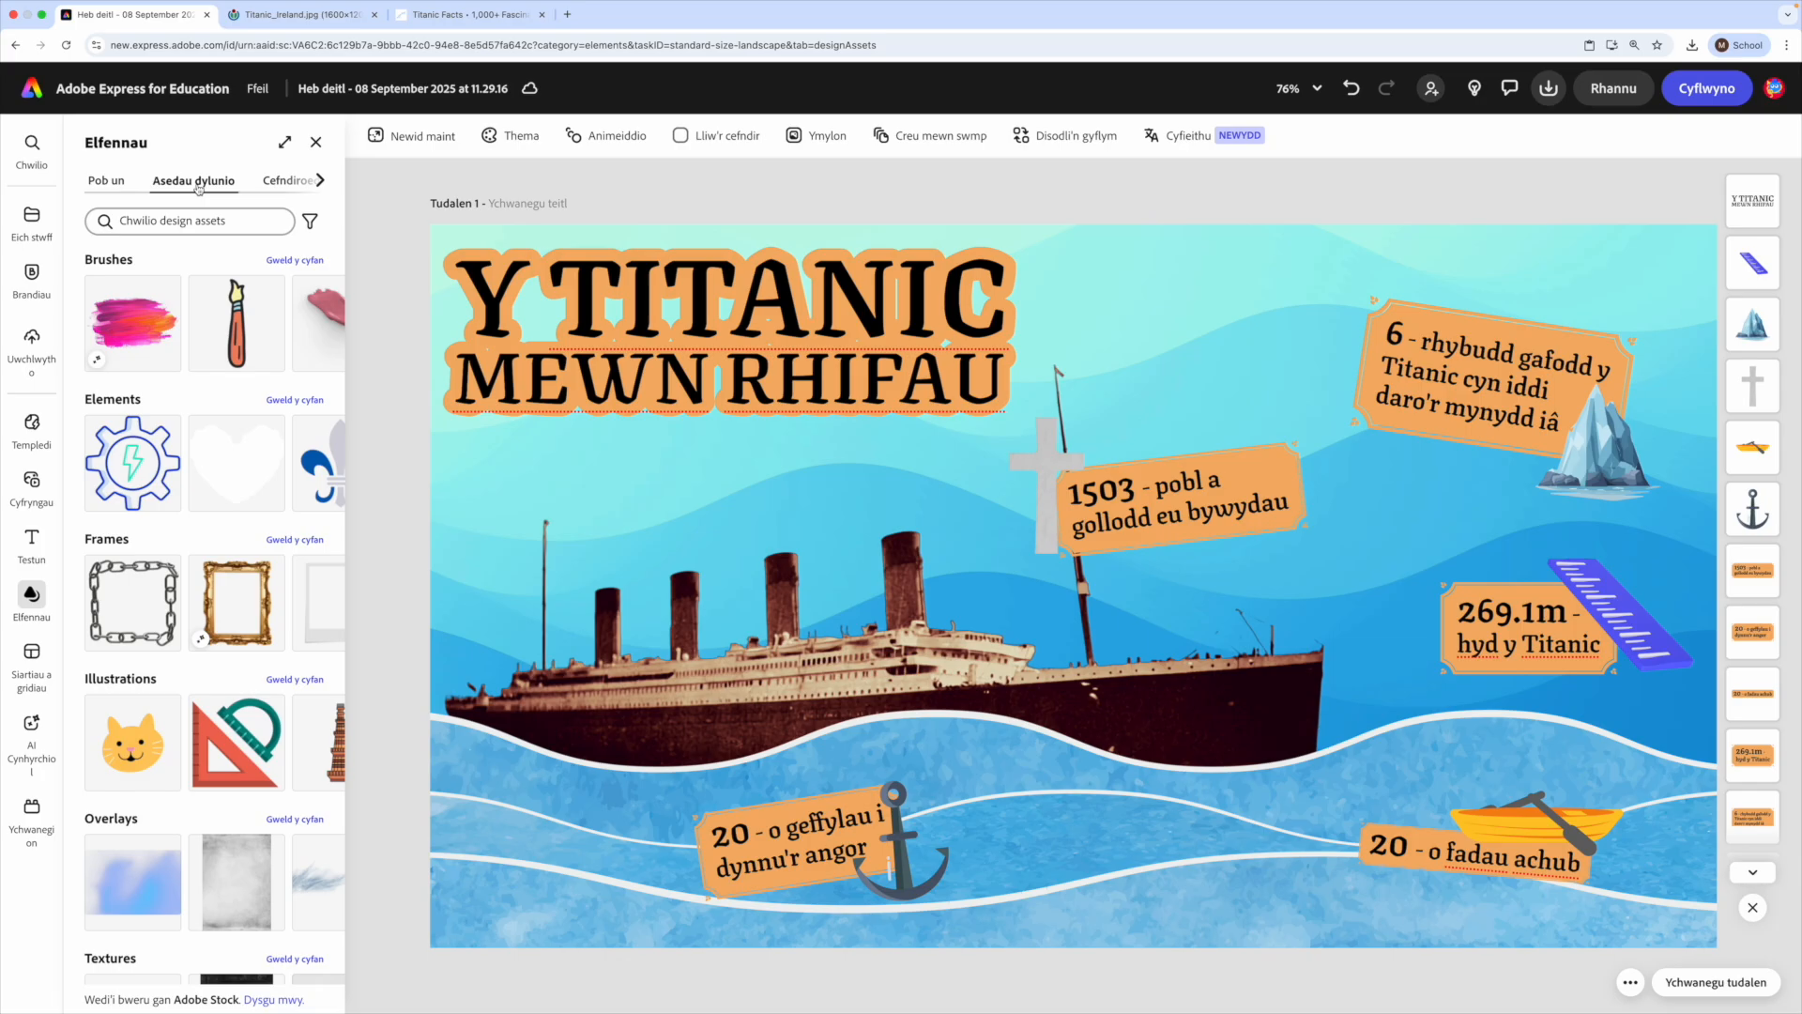
pyautogui.scroll(-3, 141, 657)
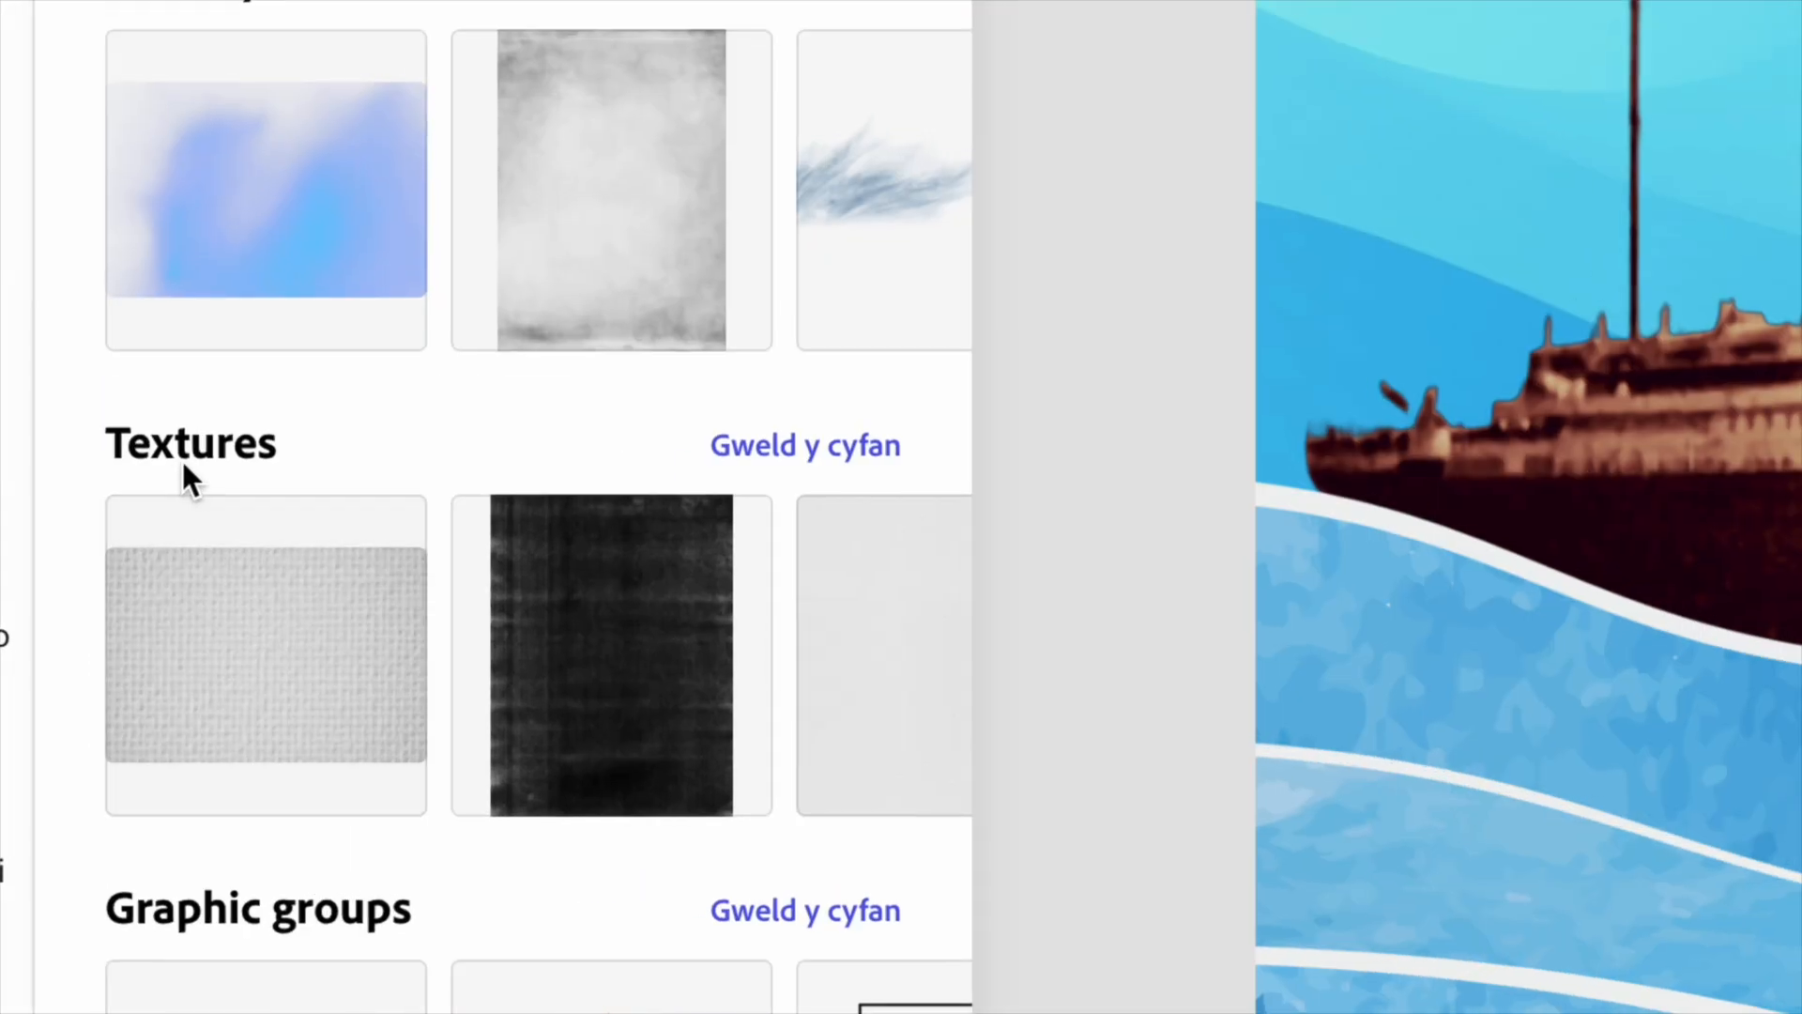
pyautogui.click(794, 458)
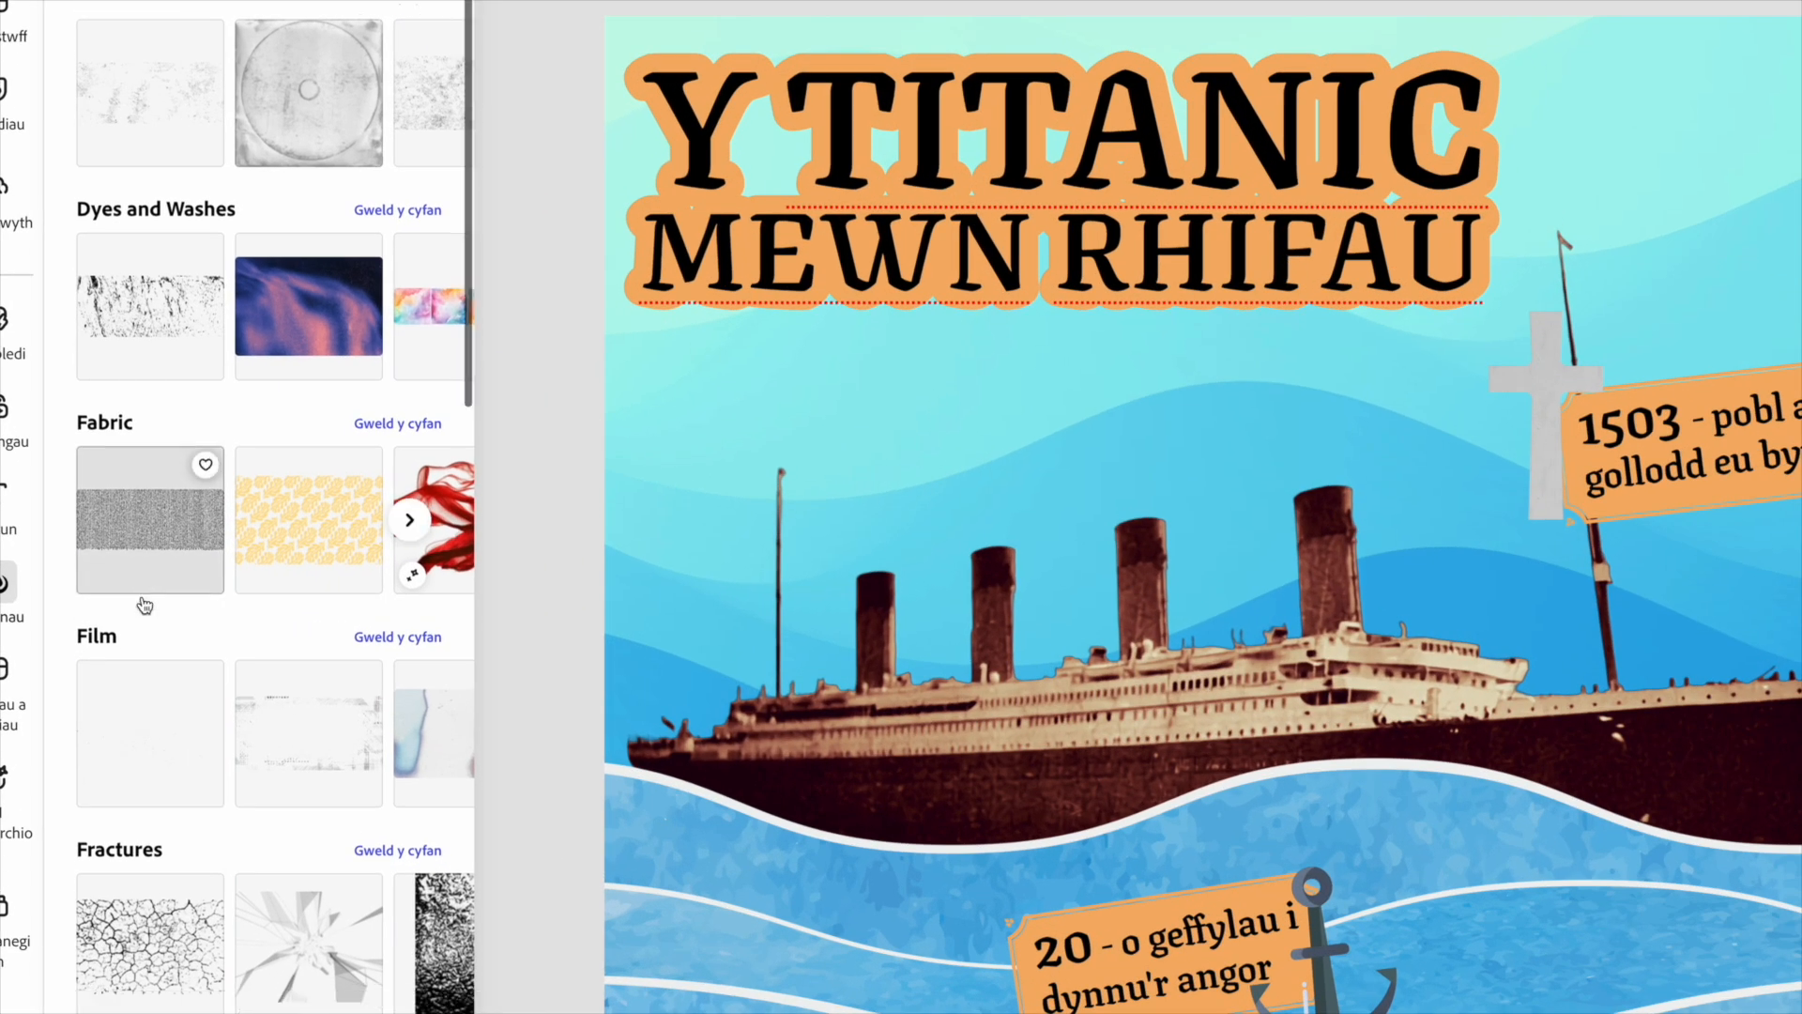
pyautogui.scroll(-5, 131, 620)
pyautogui.scroll(-10, 146, 603)
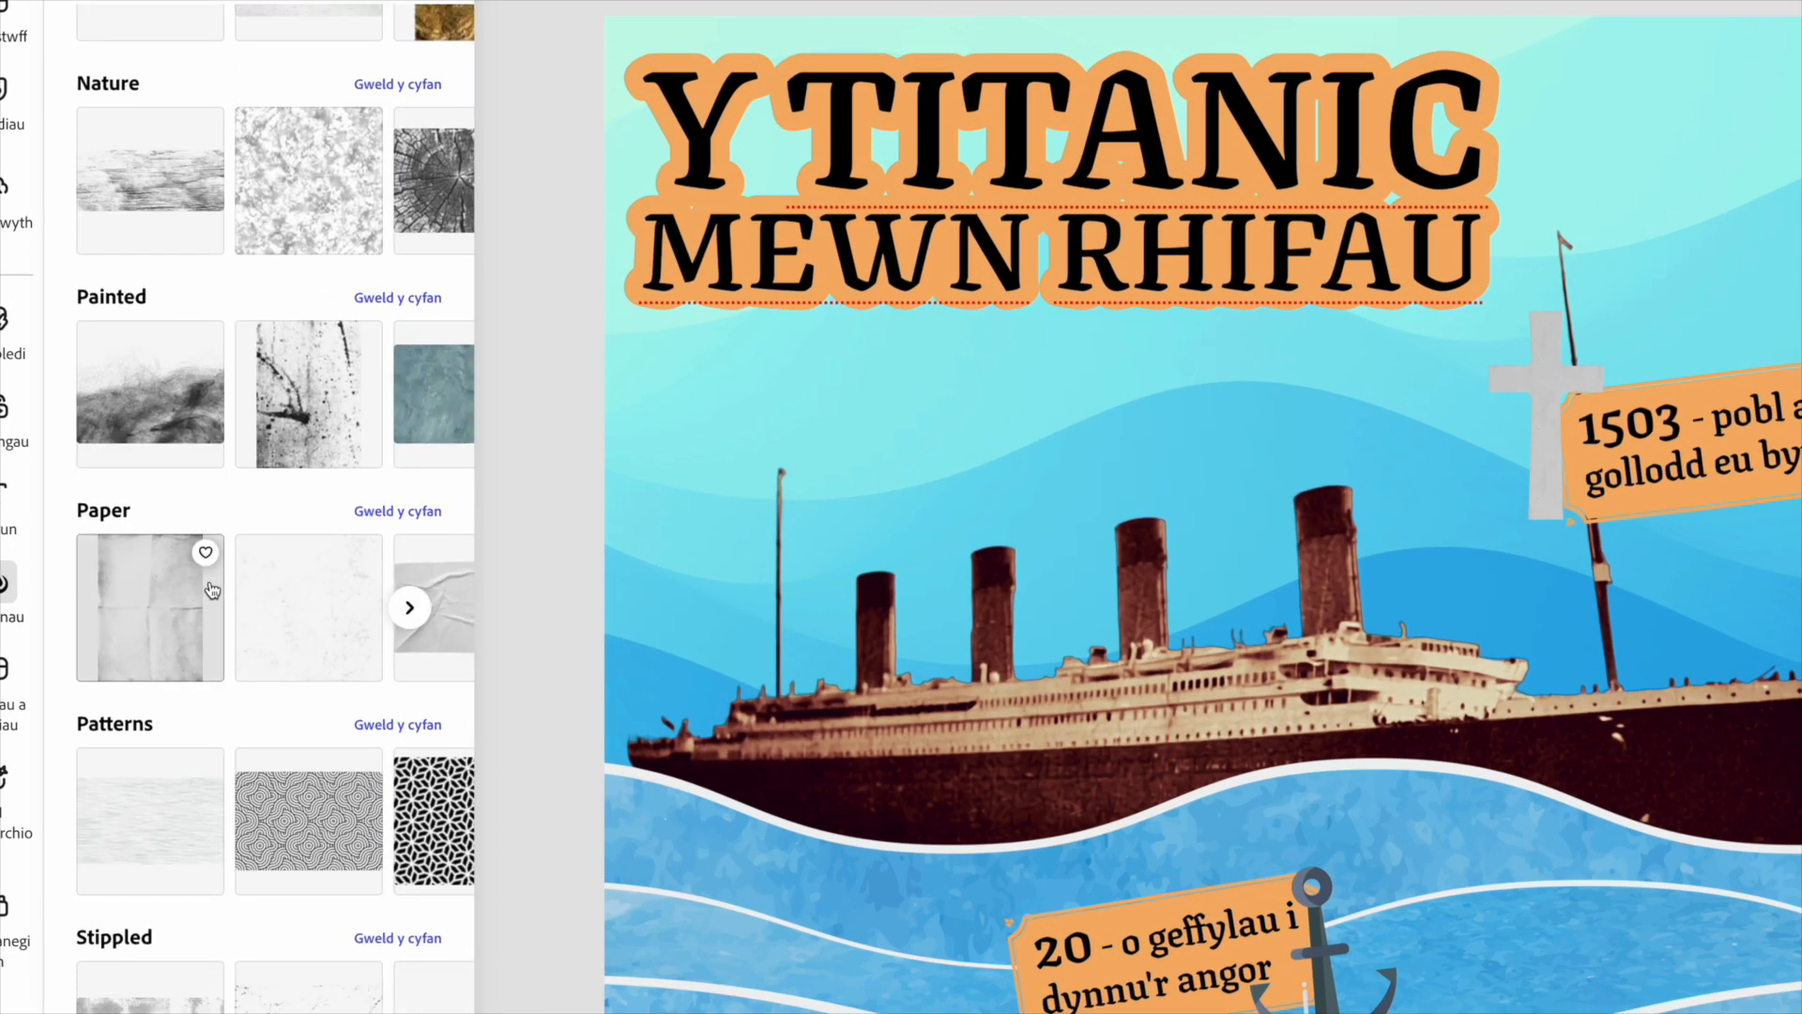
pyautogui.click(410, 518)
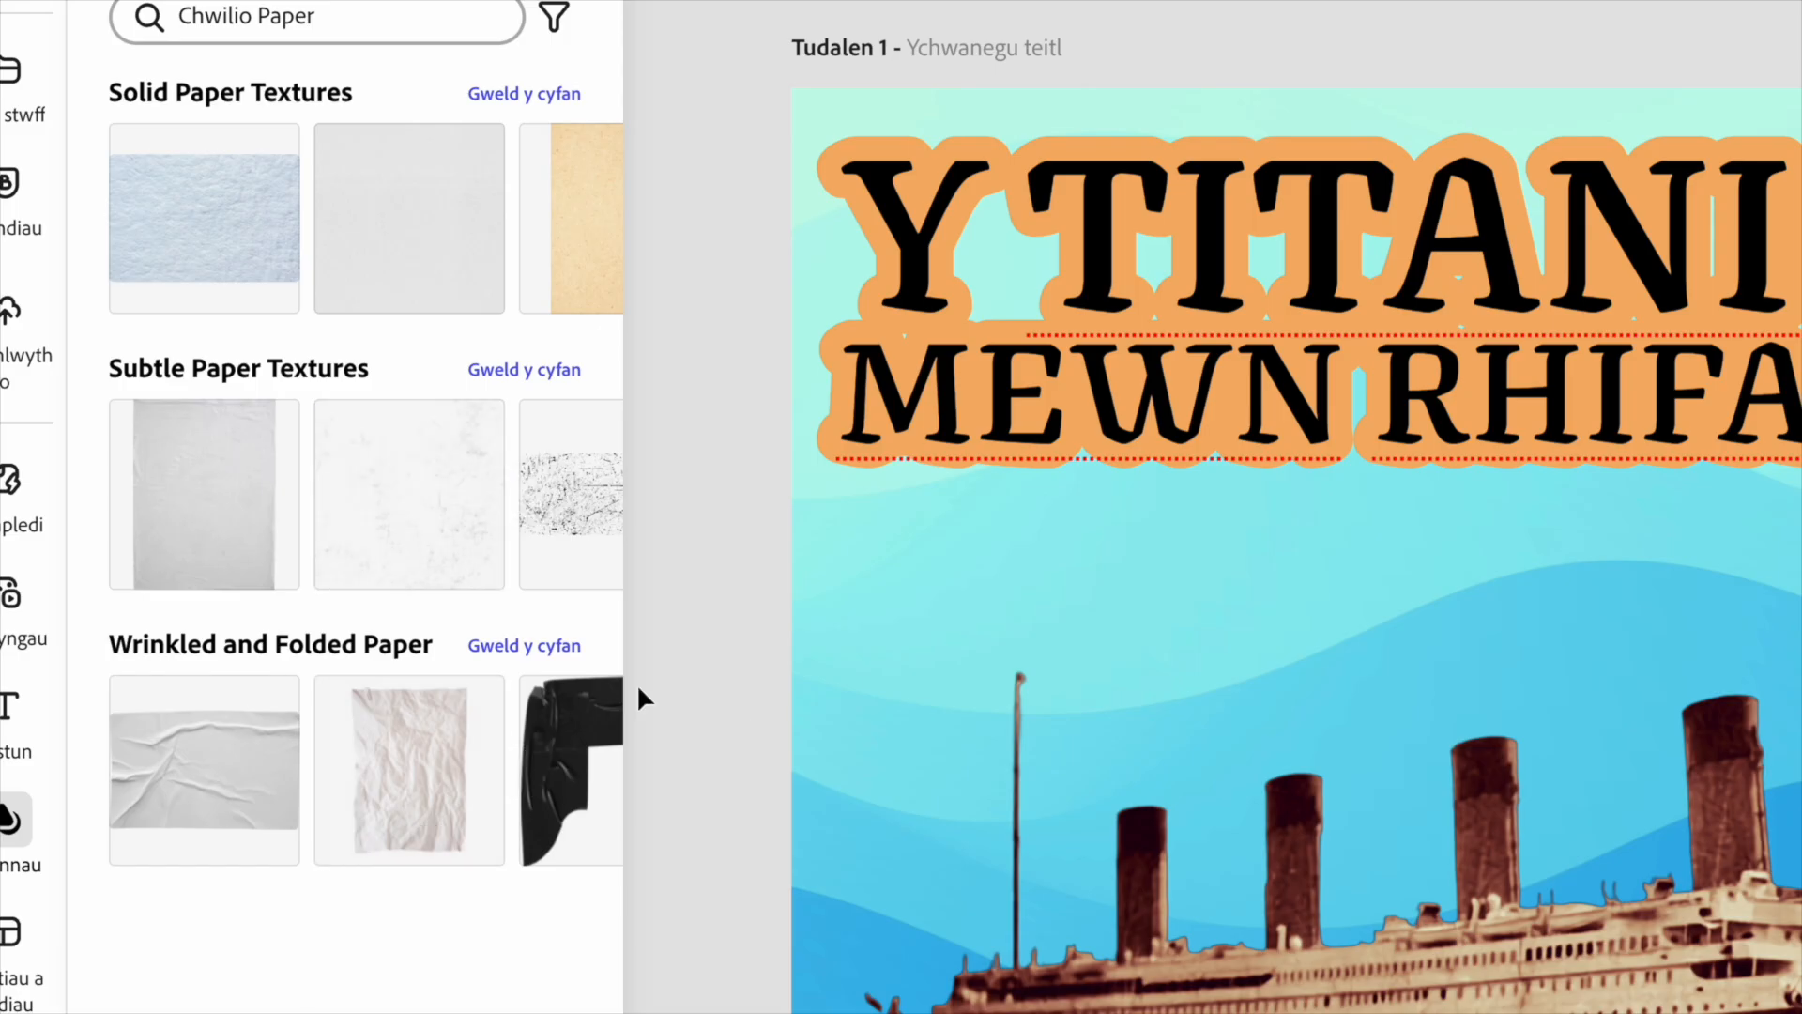
pyautogui.click(539, 646)
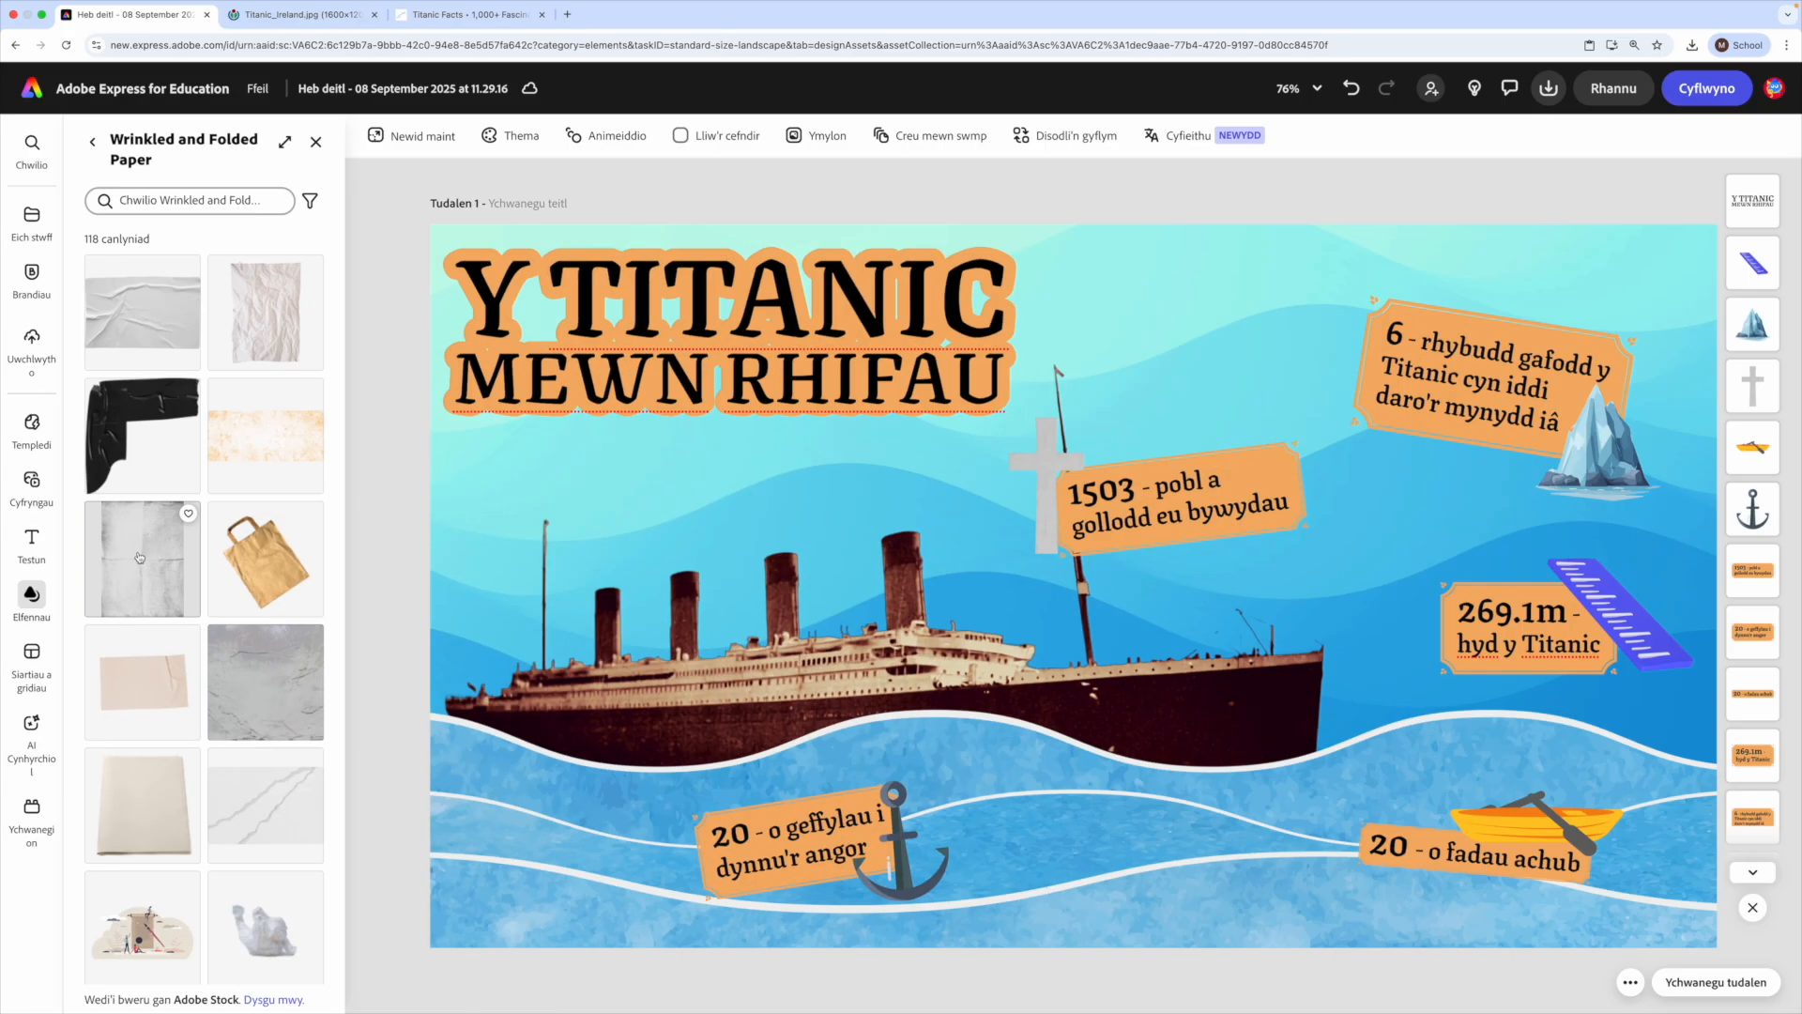
pyautogui.click(139, 557)
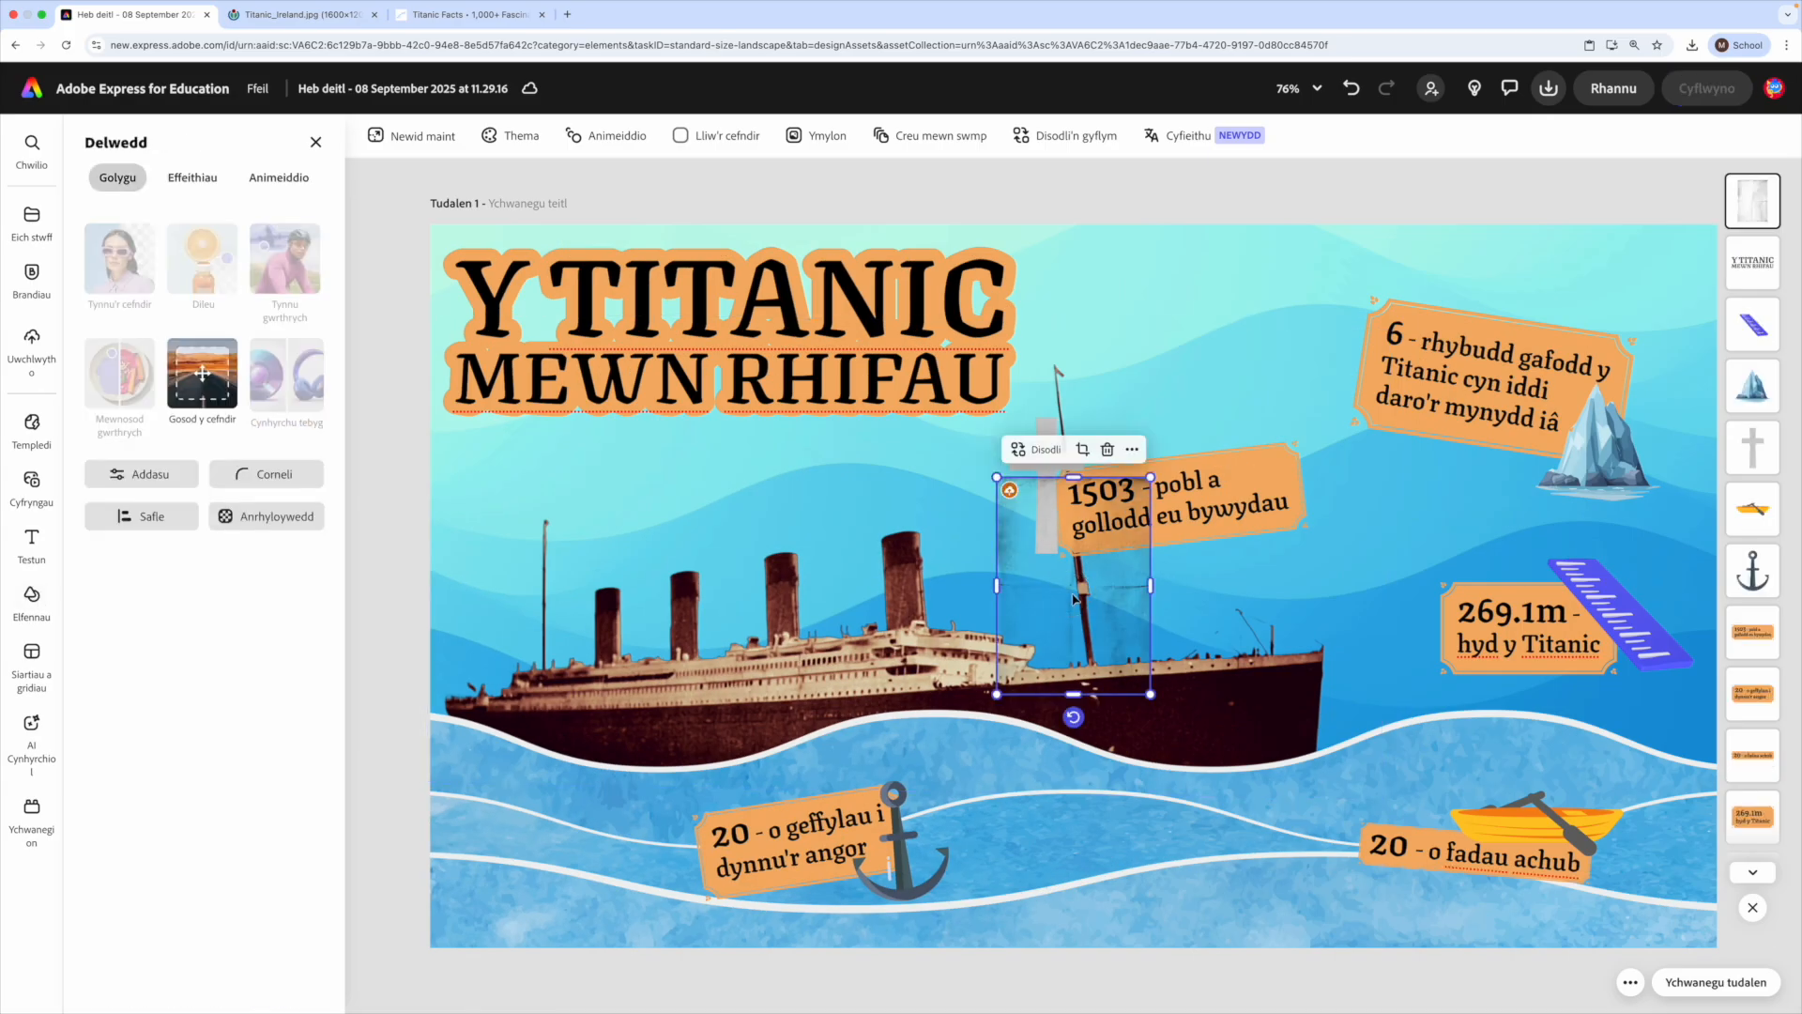
# - Rotate the paper texture to landscape and enlarge it until it covers the whole page
pyautogui.moveTo(1084, 641); pyautogui.dragTo(1182, 410)
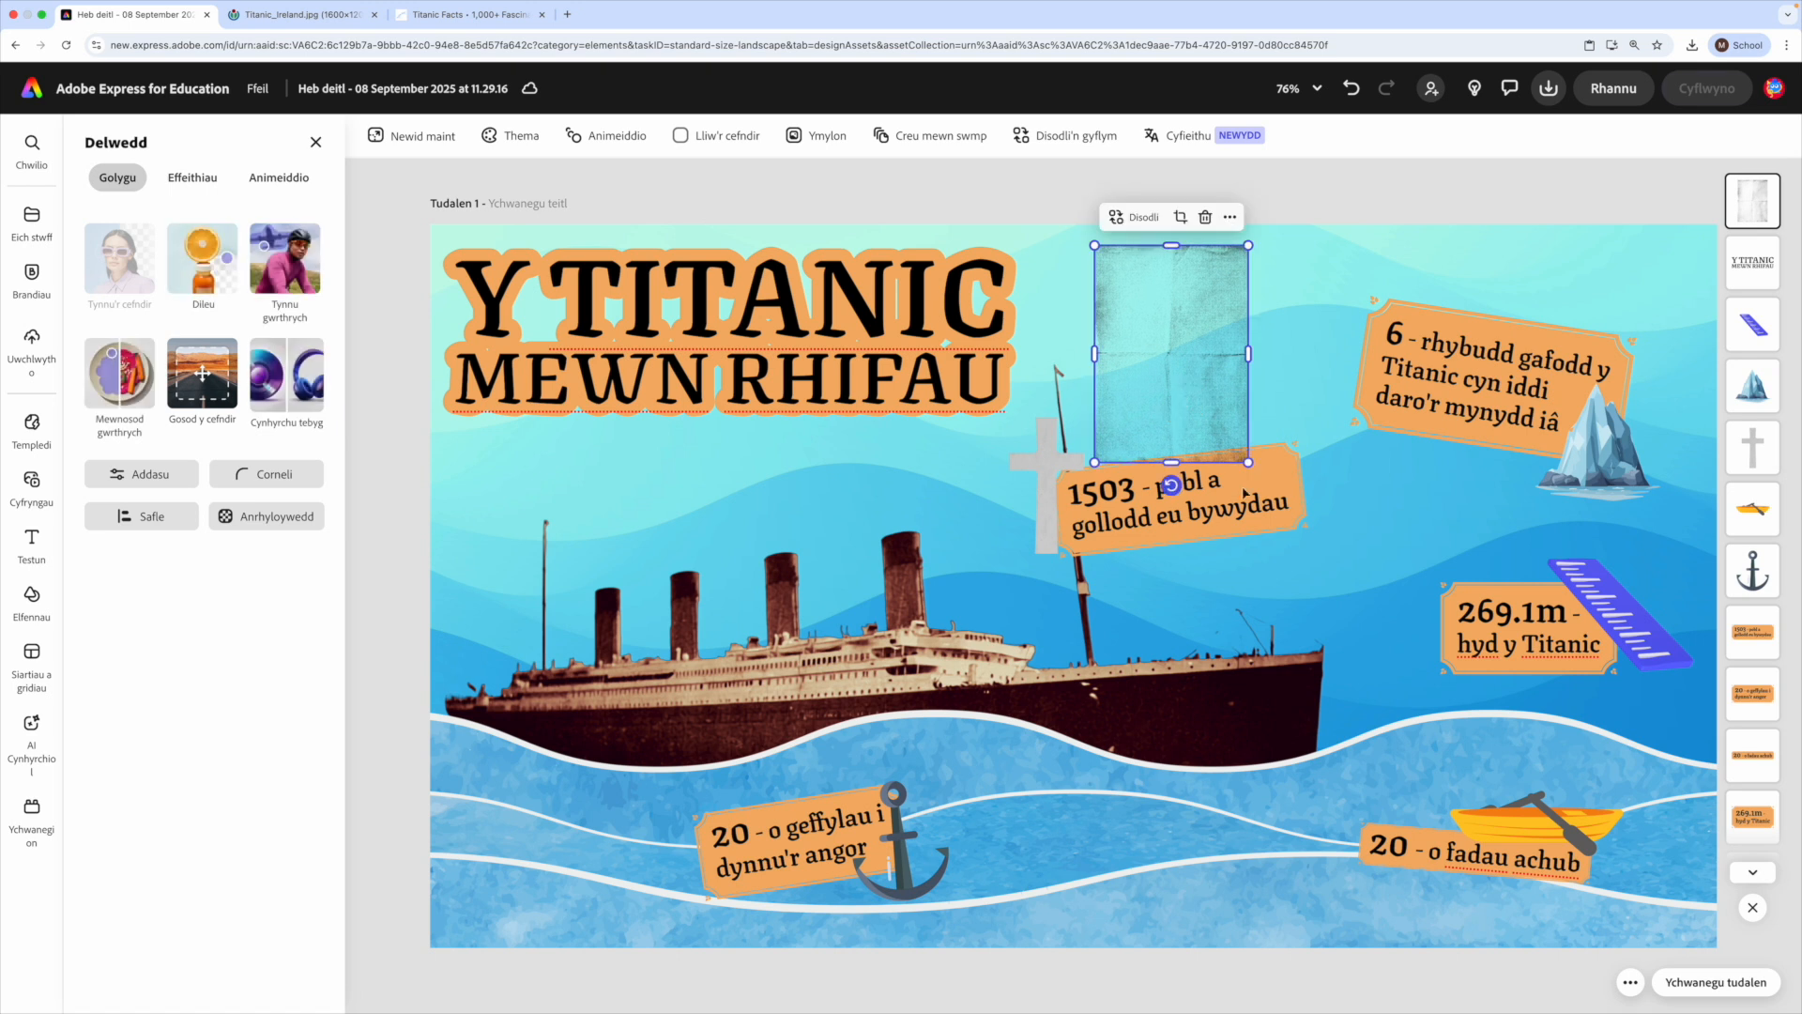
pyautogui.moveTo(1170, 485); pyautogui.dragTo(1036, 355)
pyautogui.moveTo(1150, 370); pyautogui.dragTo(1600, 303)
pyautogui.moveTo(1519, 364); pyautogui.dragTo(293, 974)
pyautogui.moveTo(1239, 709); pyautogui.dragTo(1352, 575)
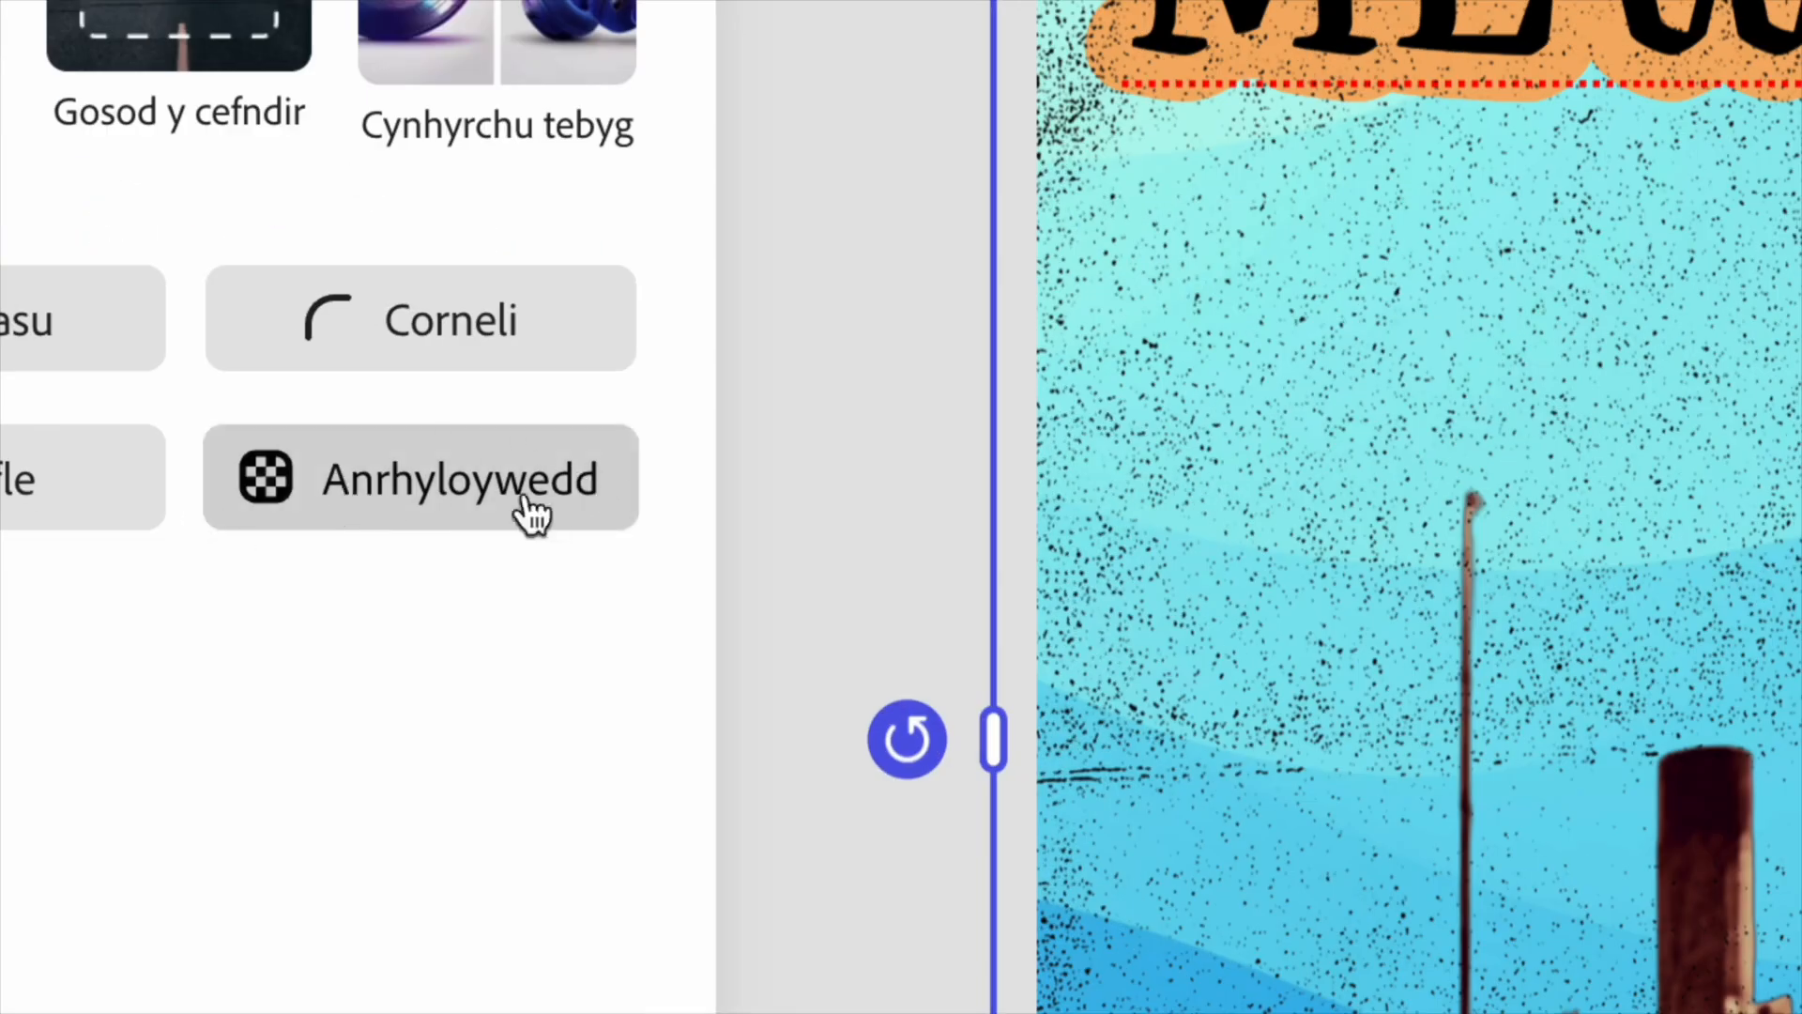
# - Lower the paper texture's opacity to 20 percent and deselect it
pyautogui.click(252, 521)
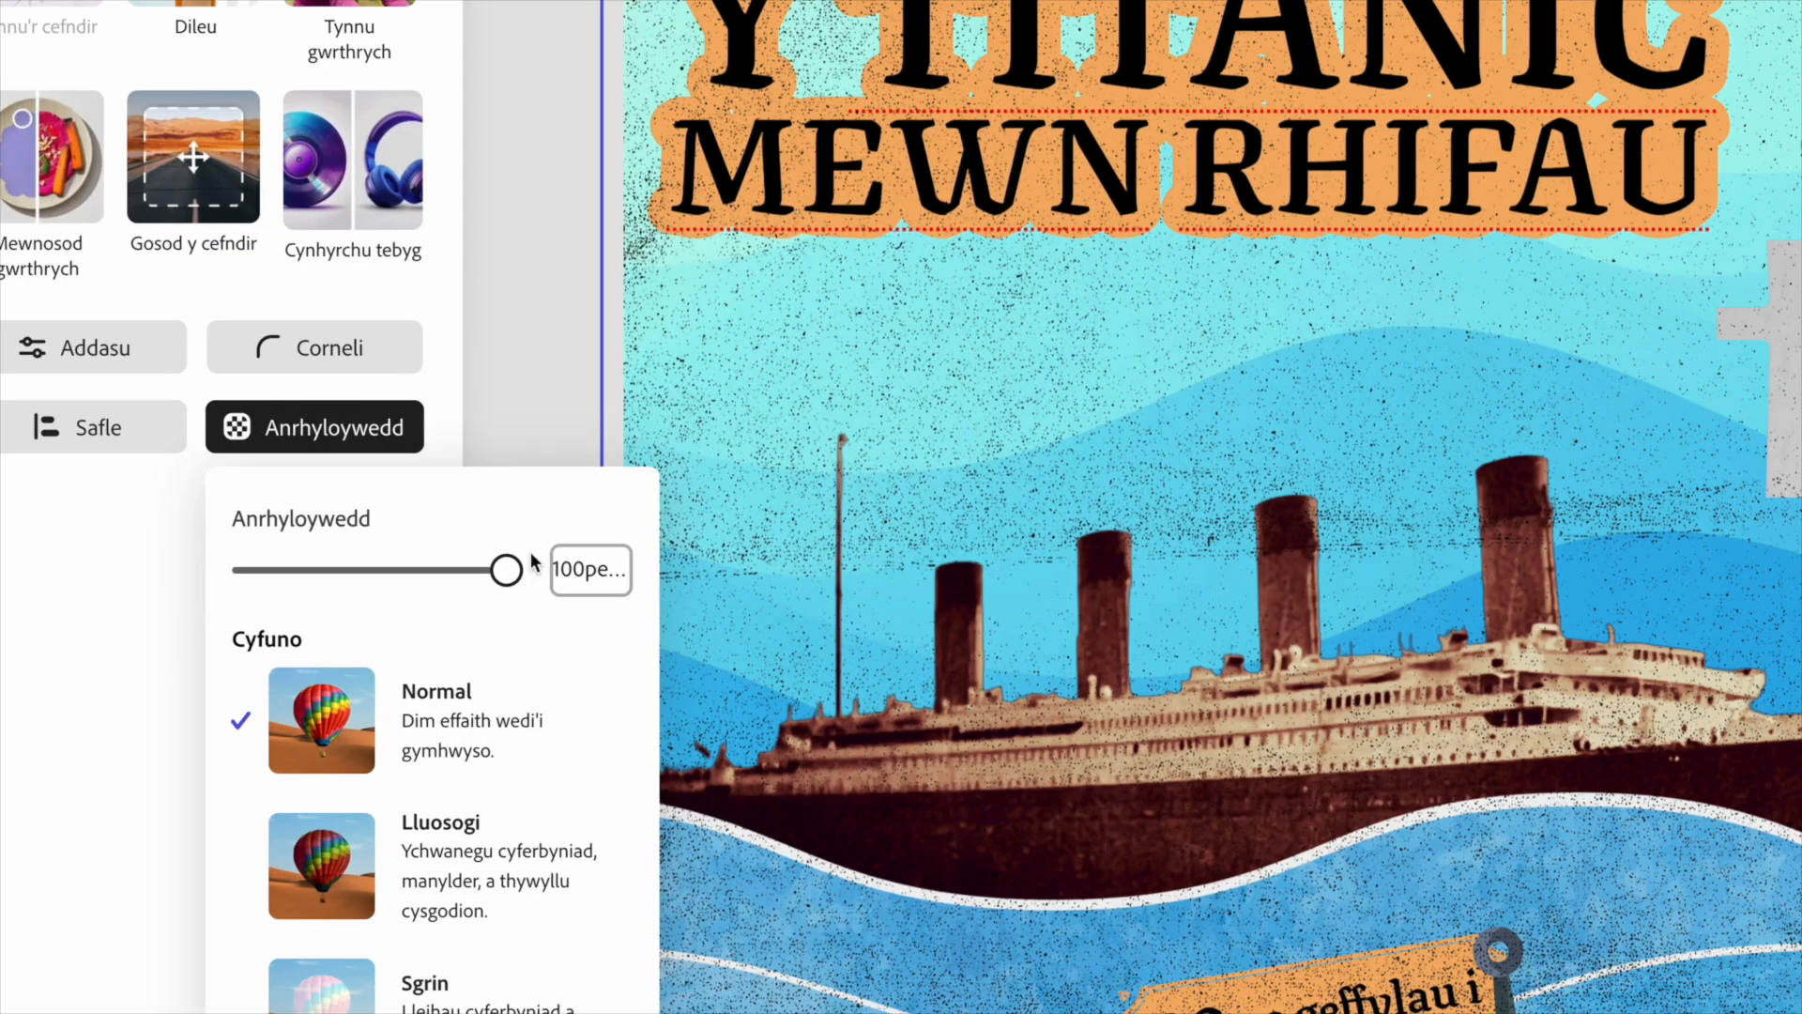
pyautogui.moveTo(507, 572); pyautogui.dragTo(211, 573)
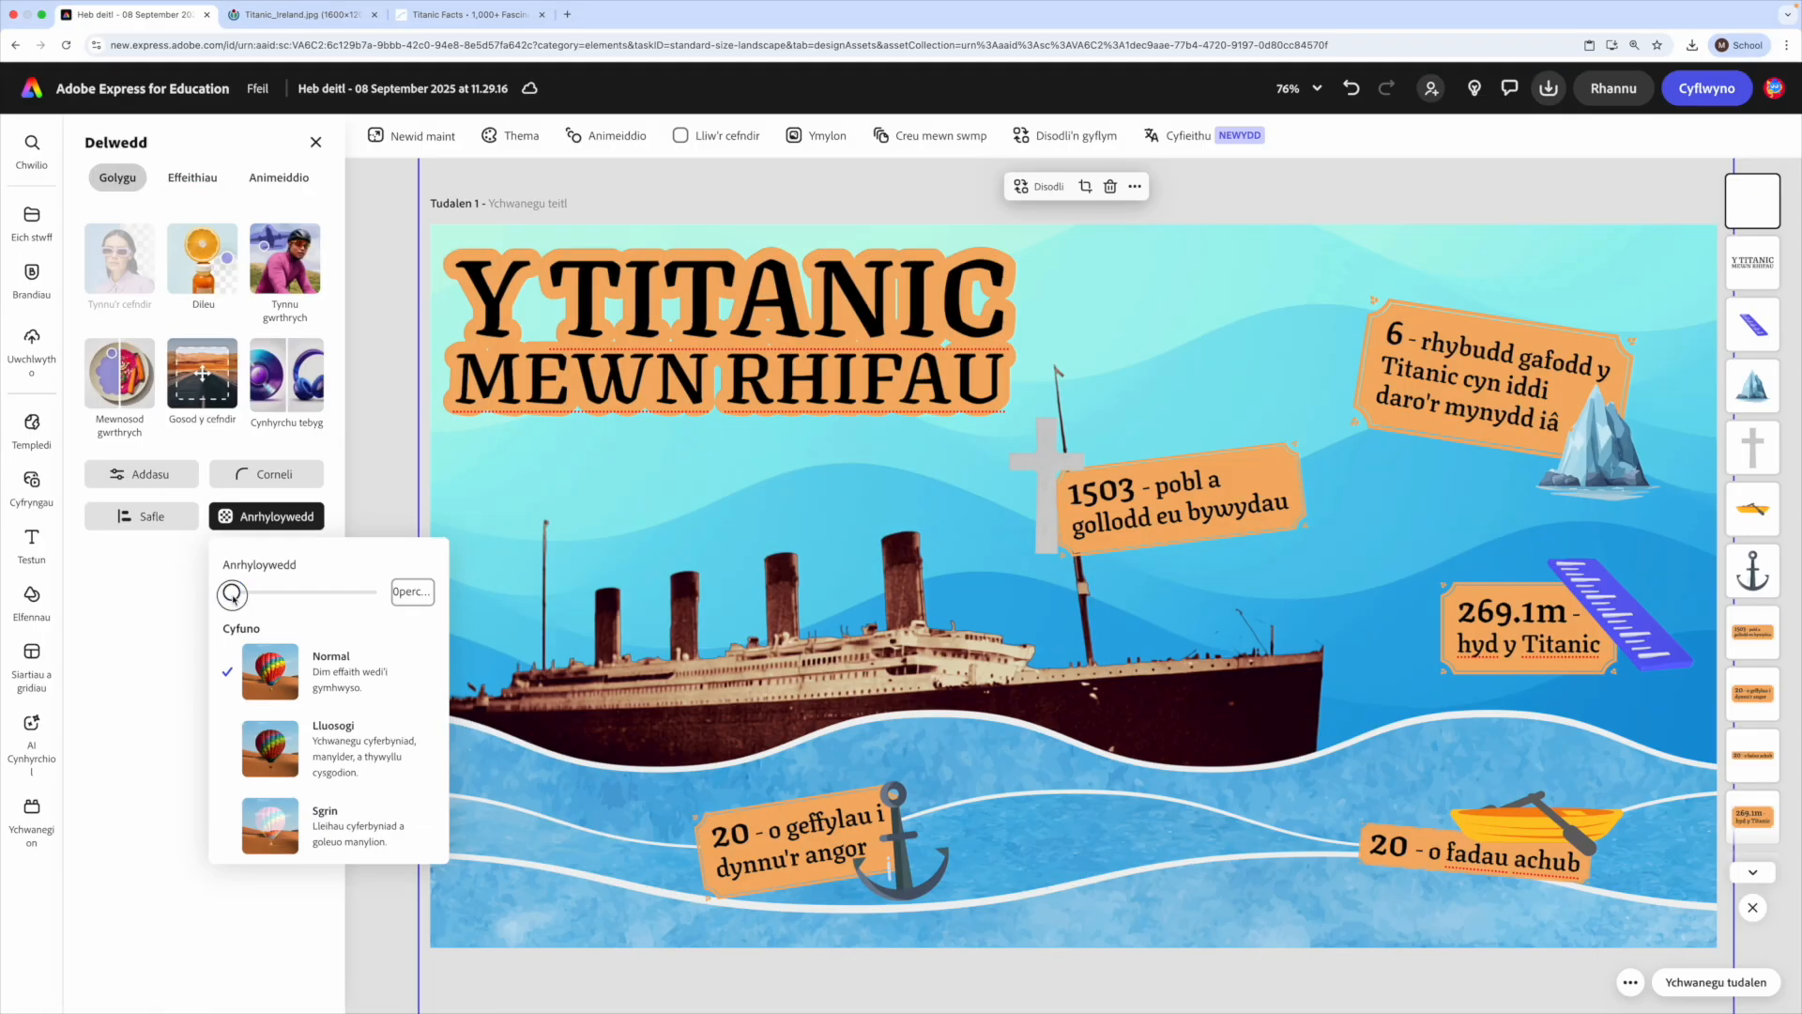
pyautogui.moveTo(233, 595); pyautogui.dragTo(240, 599)
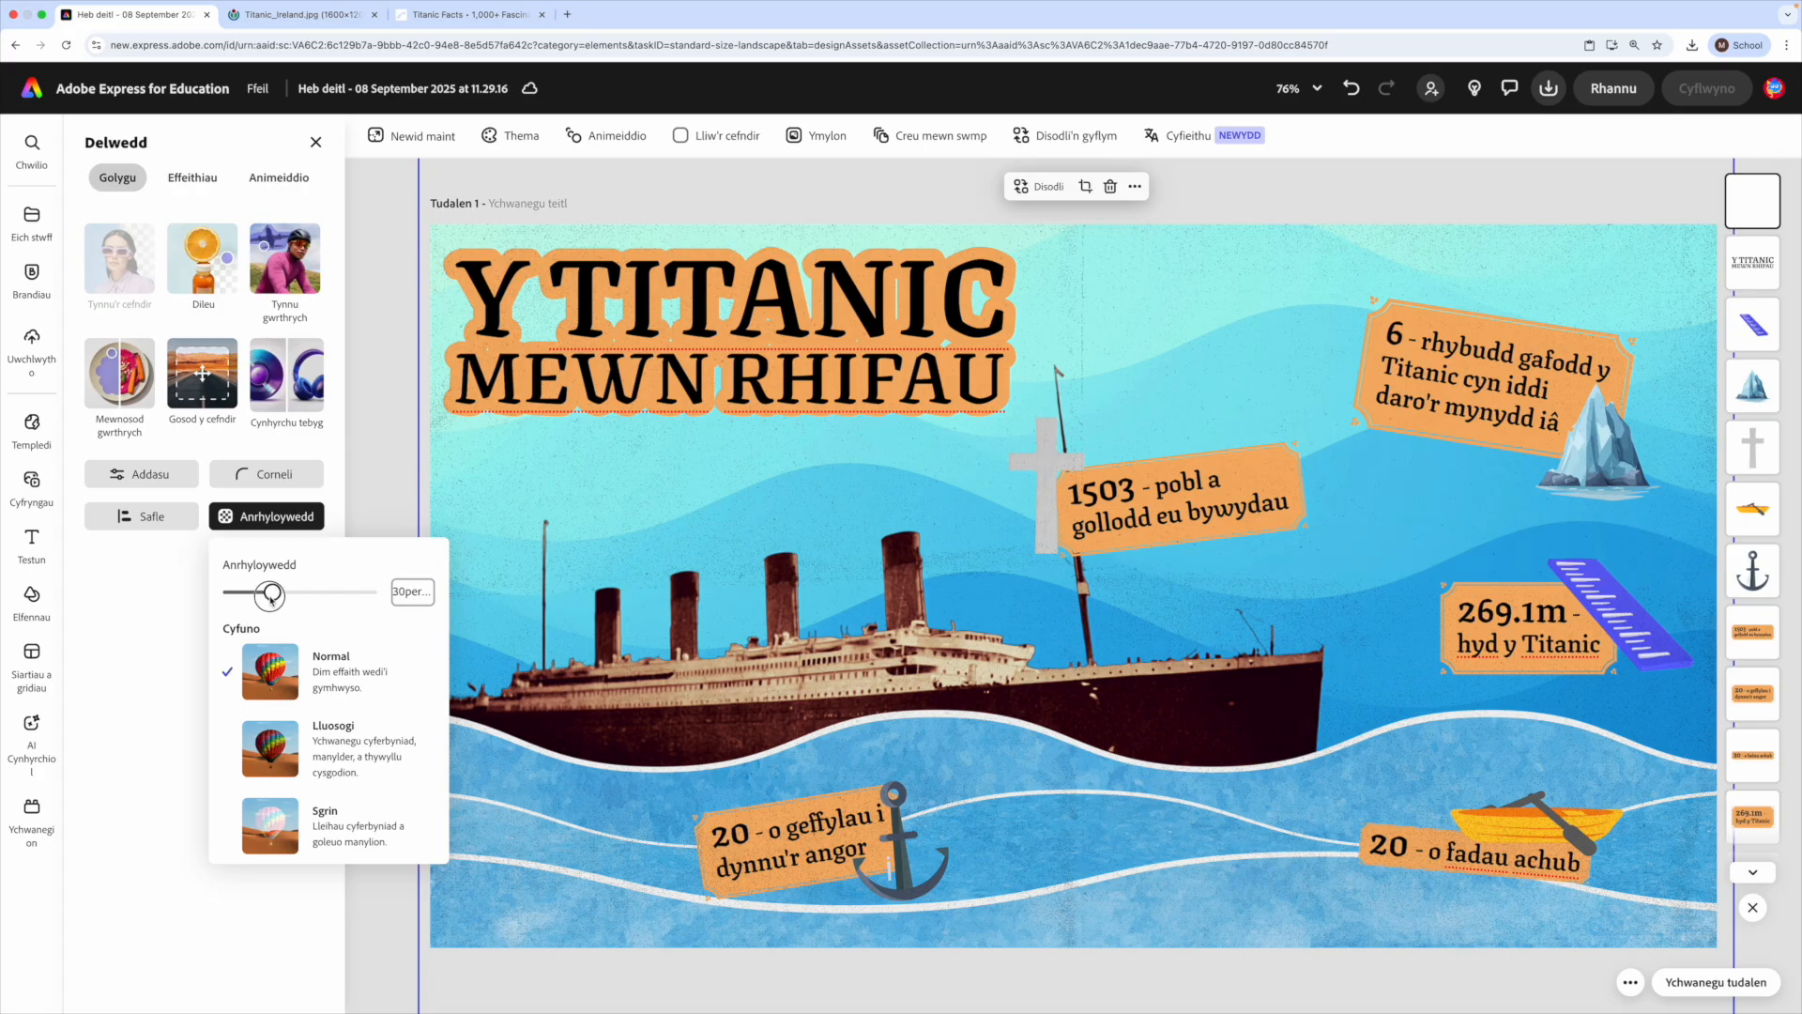
pyautogui.moveTo(271, 598); pyautogui.dragTo(272, 595)
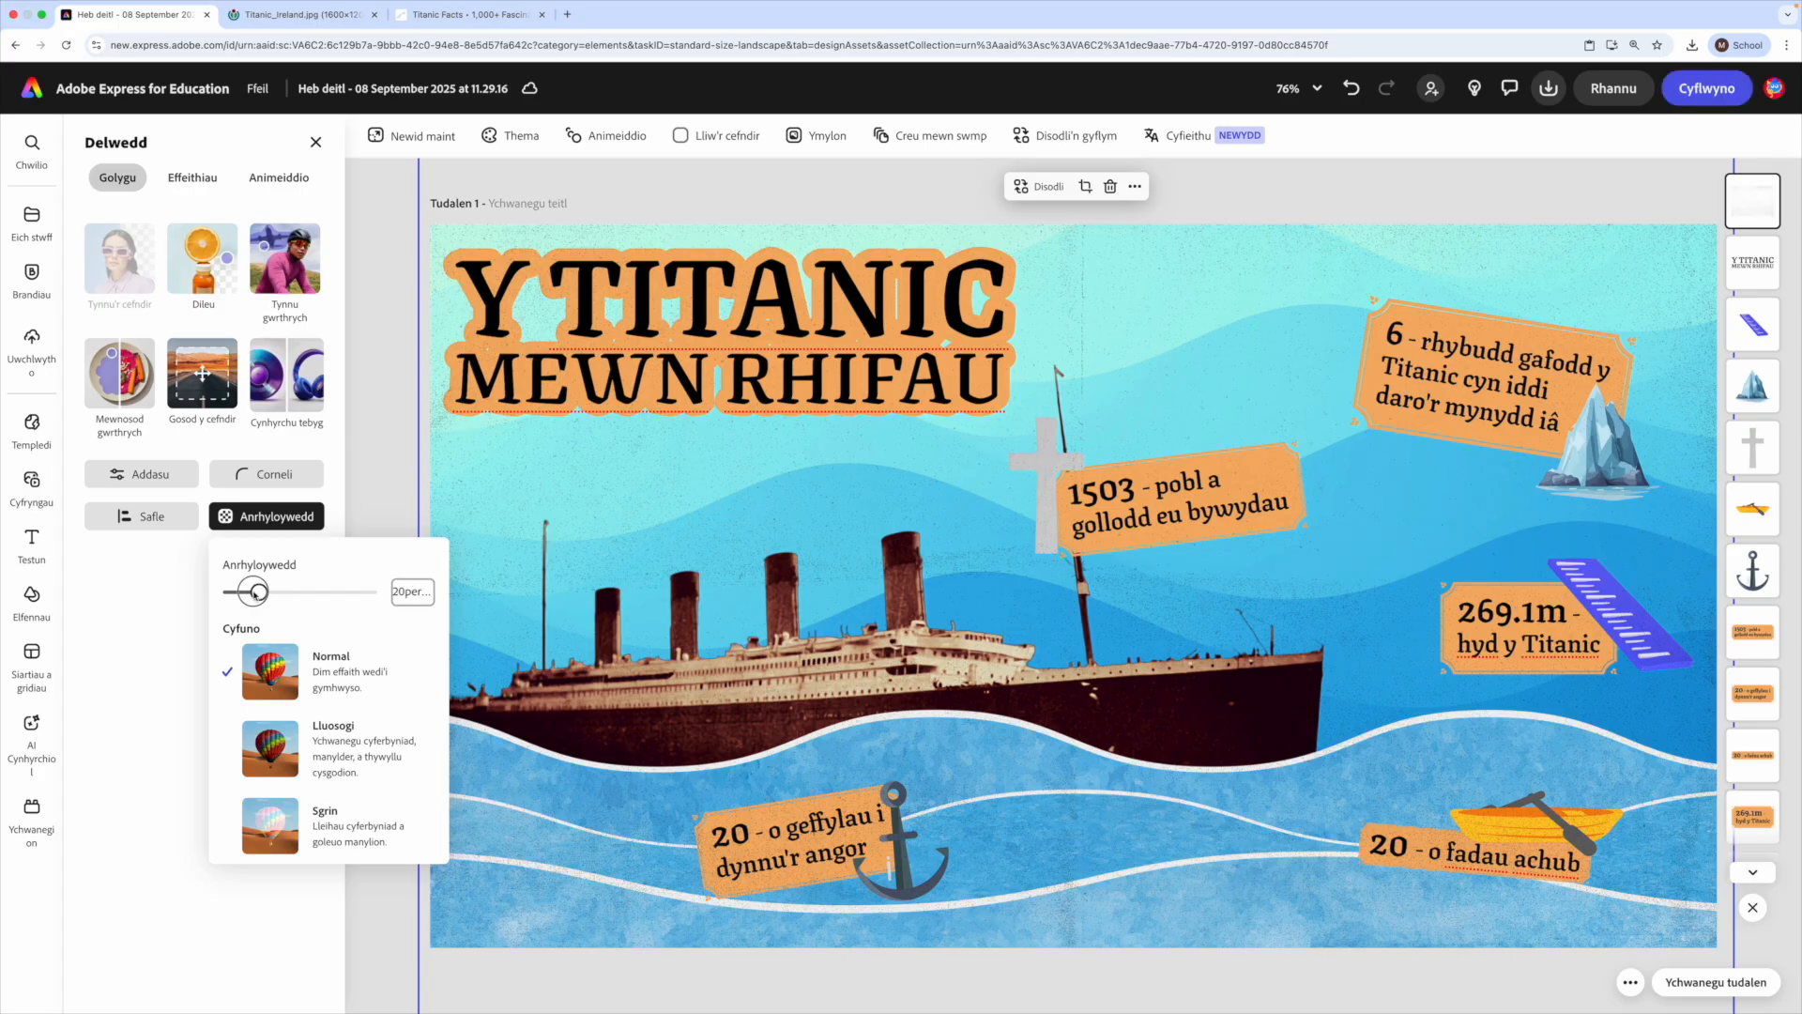
pyautogui.click(384, 464)
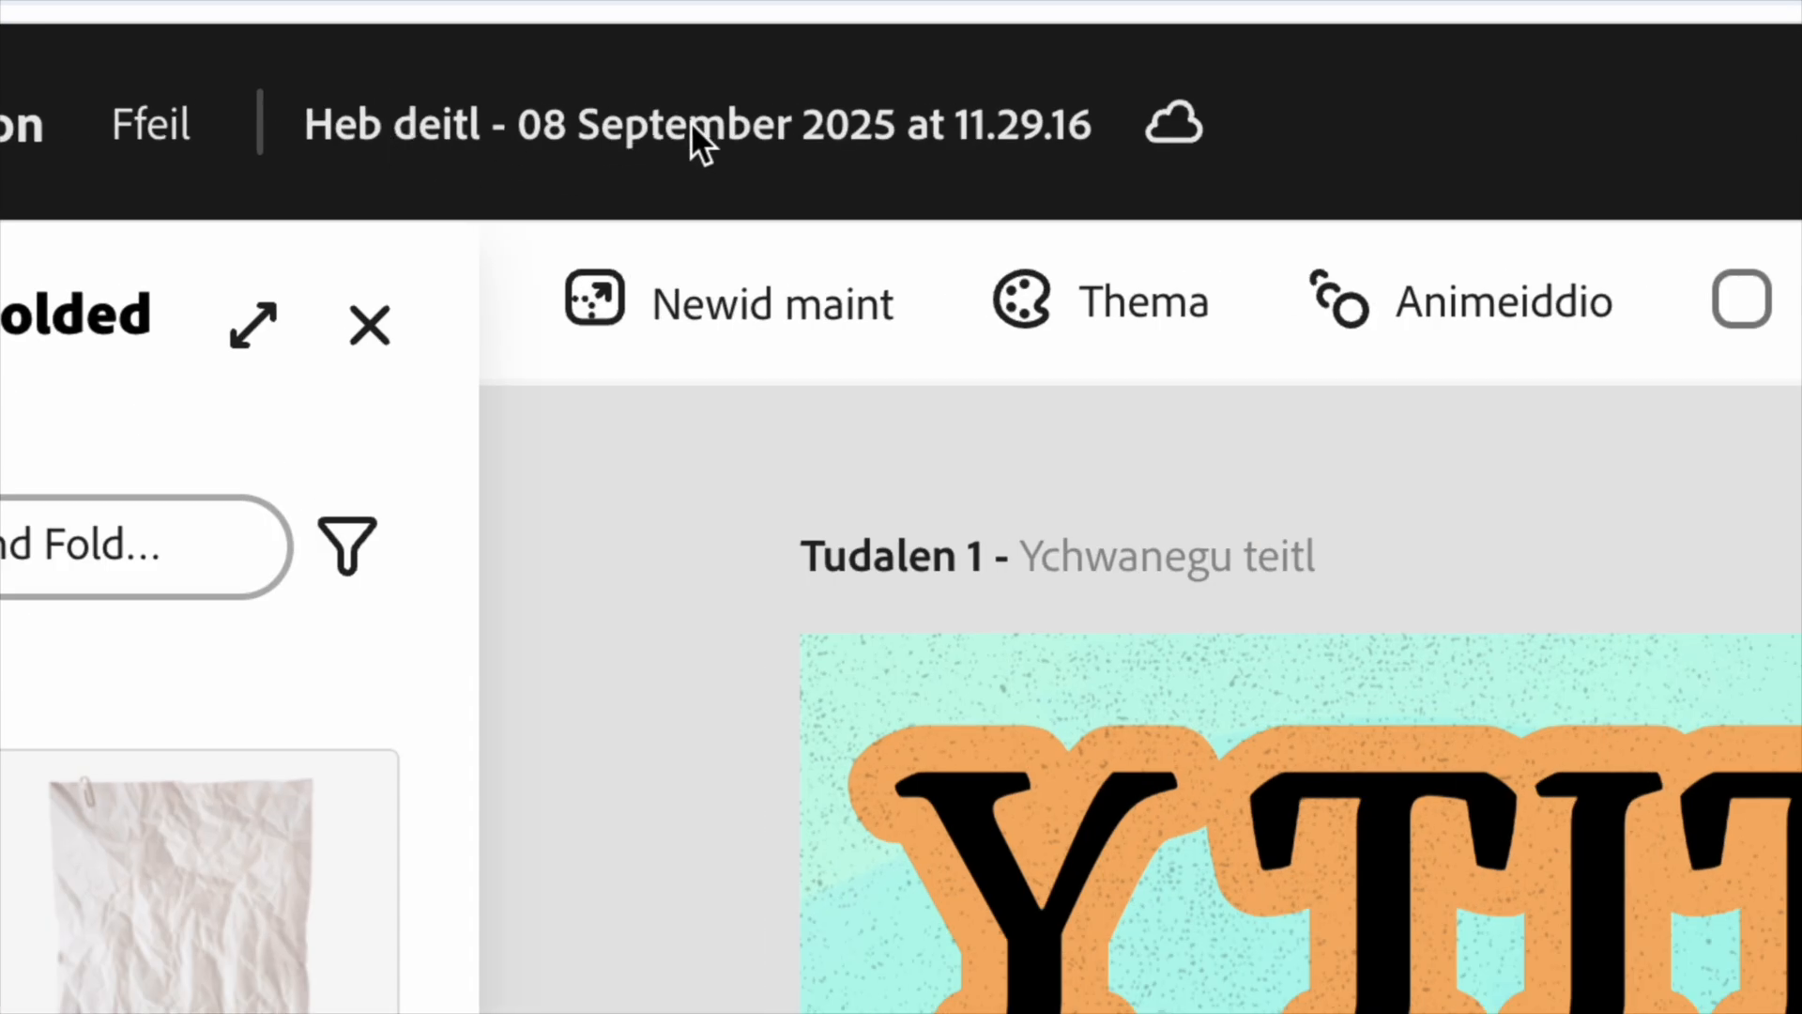
# - Rename the document as "Y Titanic Mewn Rhifau"
pyautogui.click(519, 124)
pyautogui.hotkey('ctrl', 'a')
pyautogui.write('Y Titanic Mewen R')
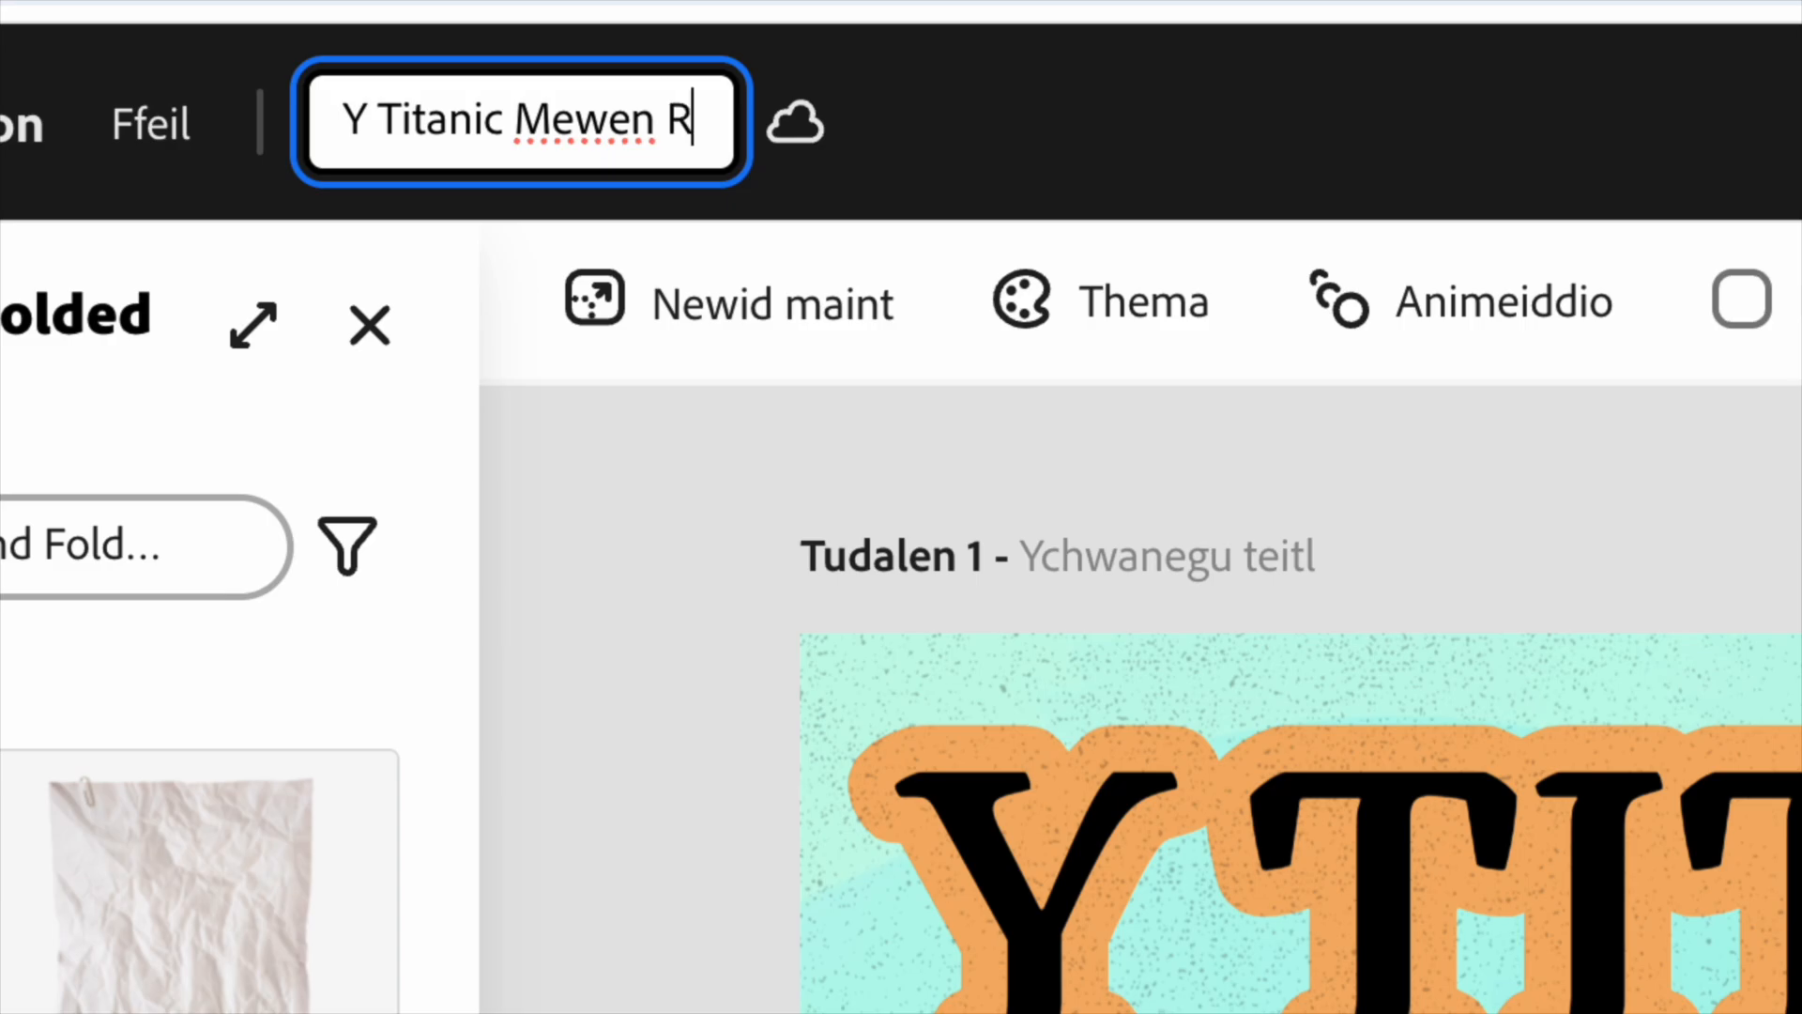
pyautogui.press('Return')
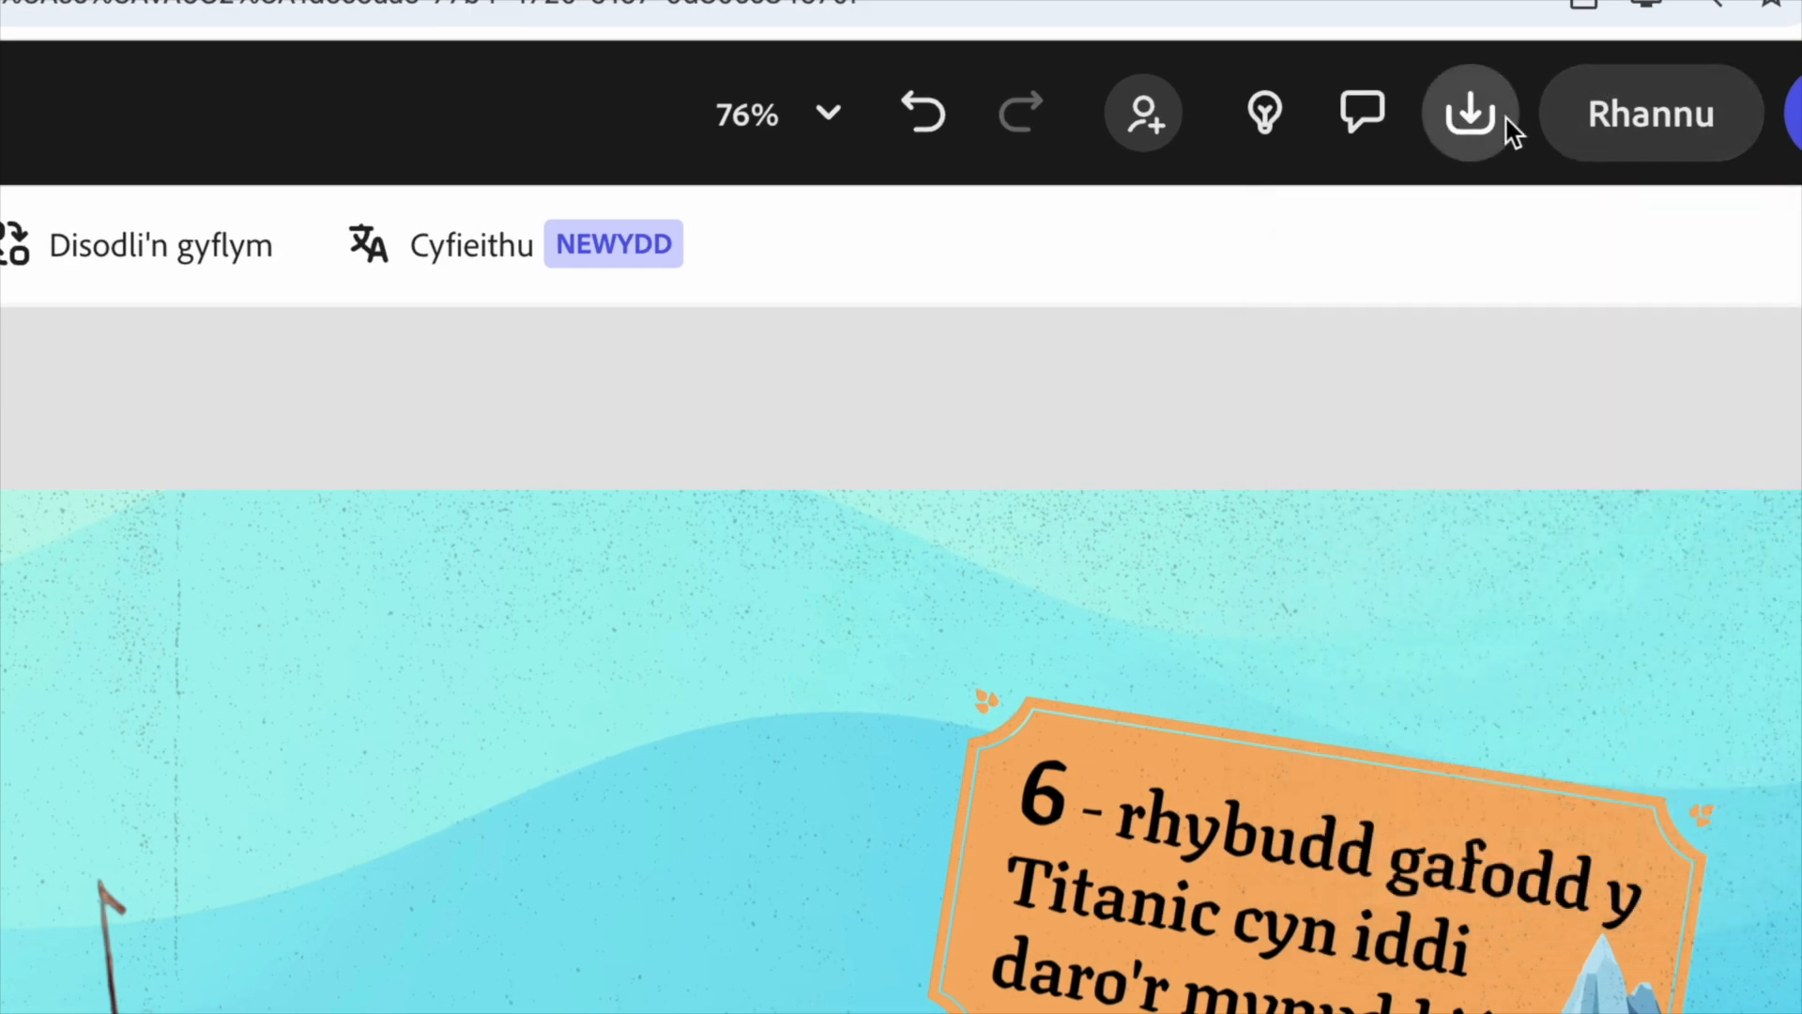
# - Open the download options and examine the available file formats without changing the format
pyautogui.click(1497, 127)
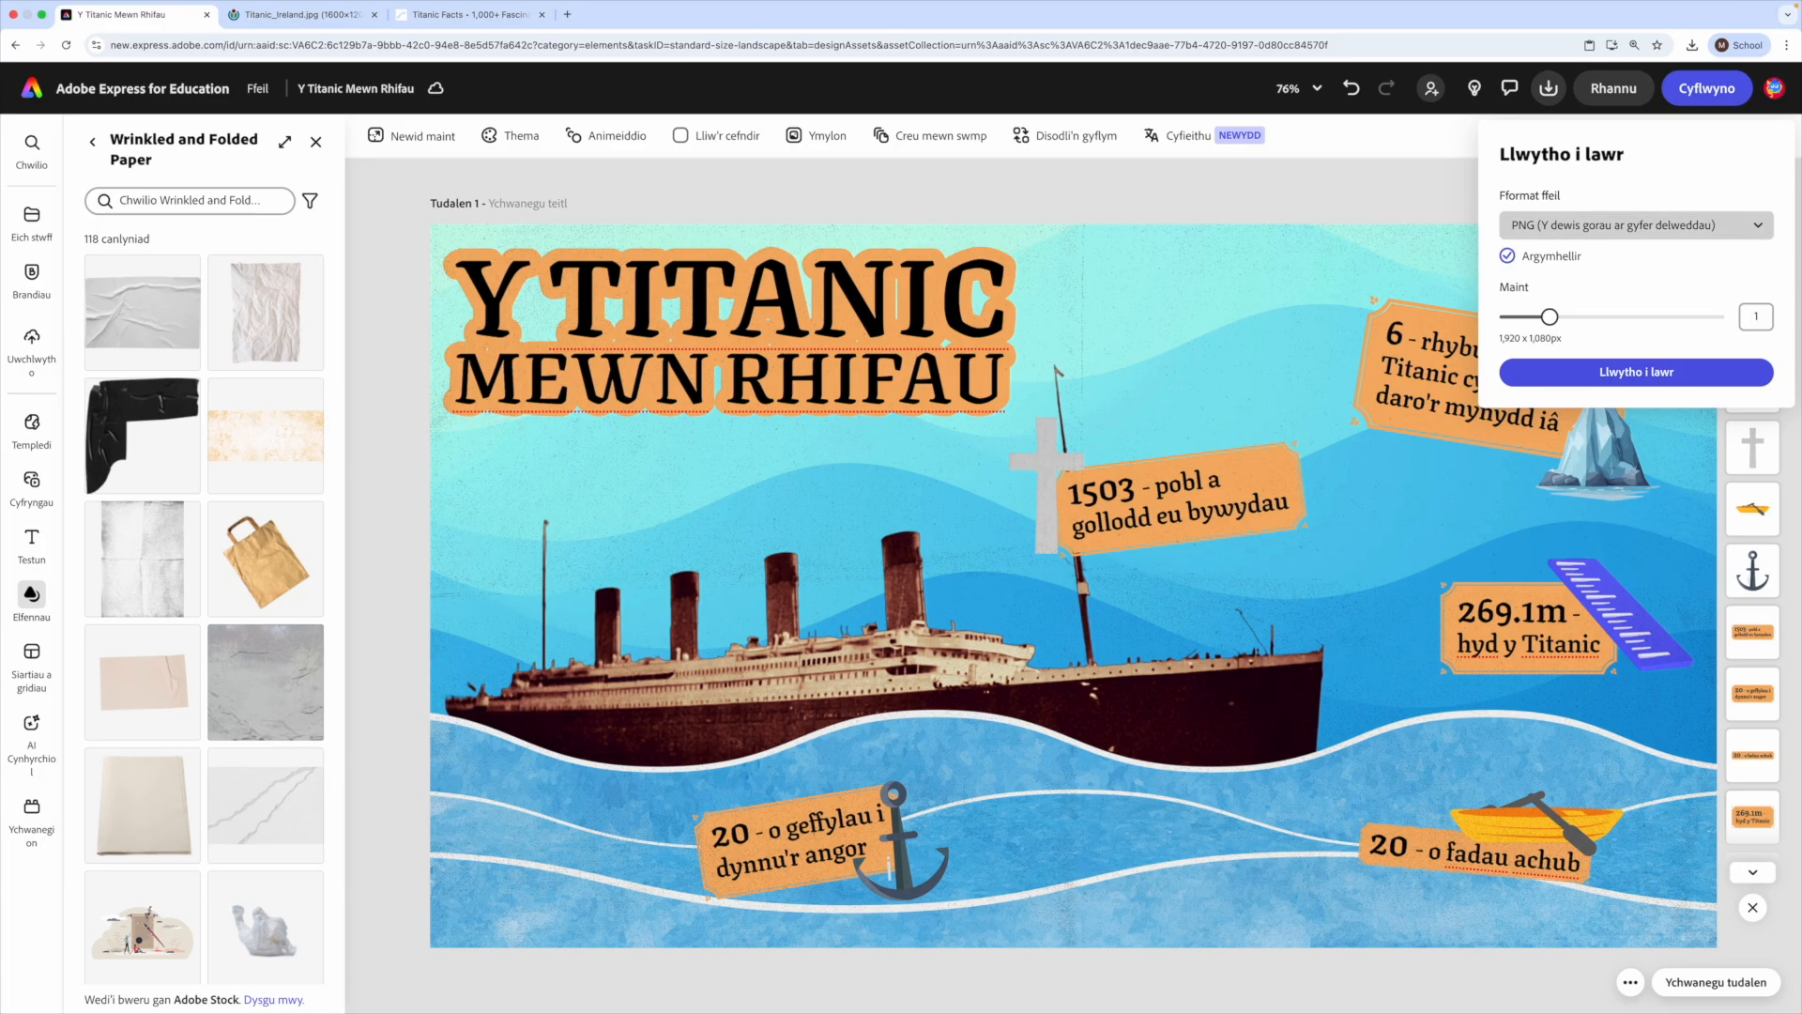
pyautogui.click(1708, 225)
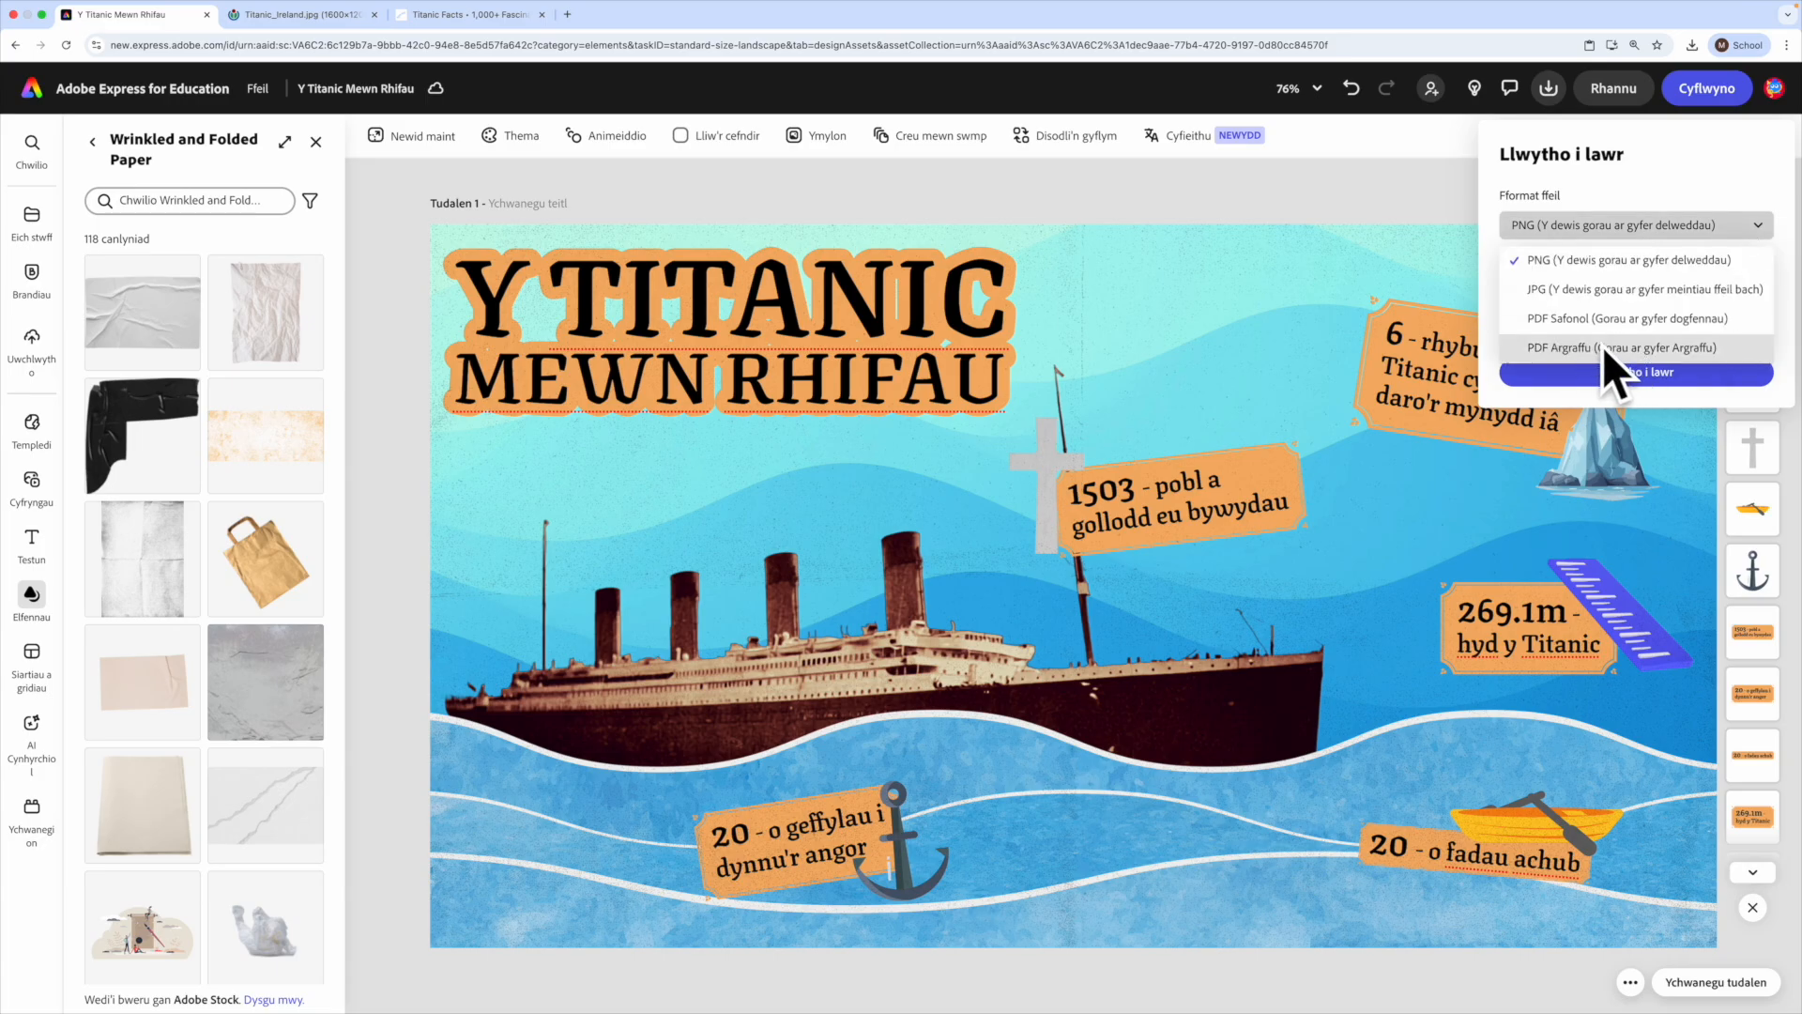
pyautogui.click(1601, 117)
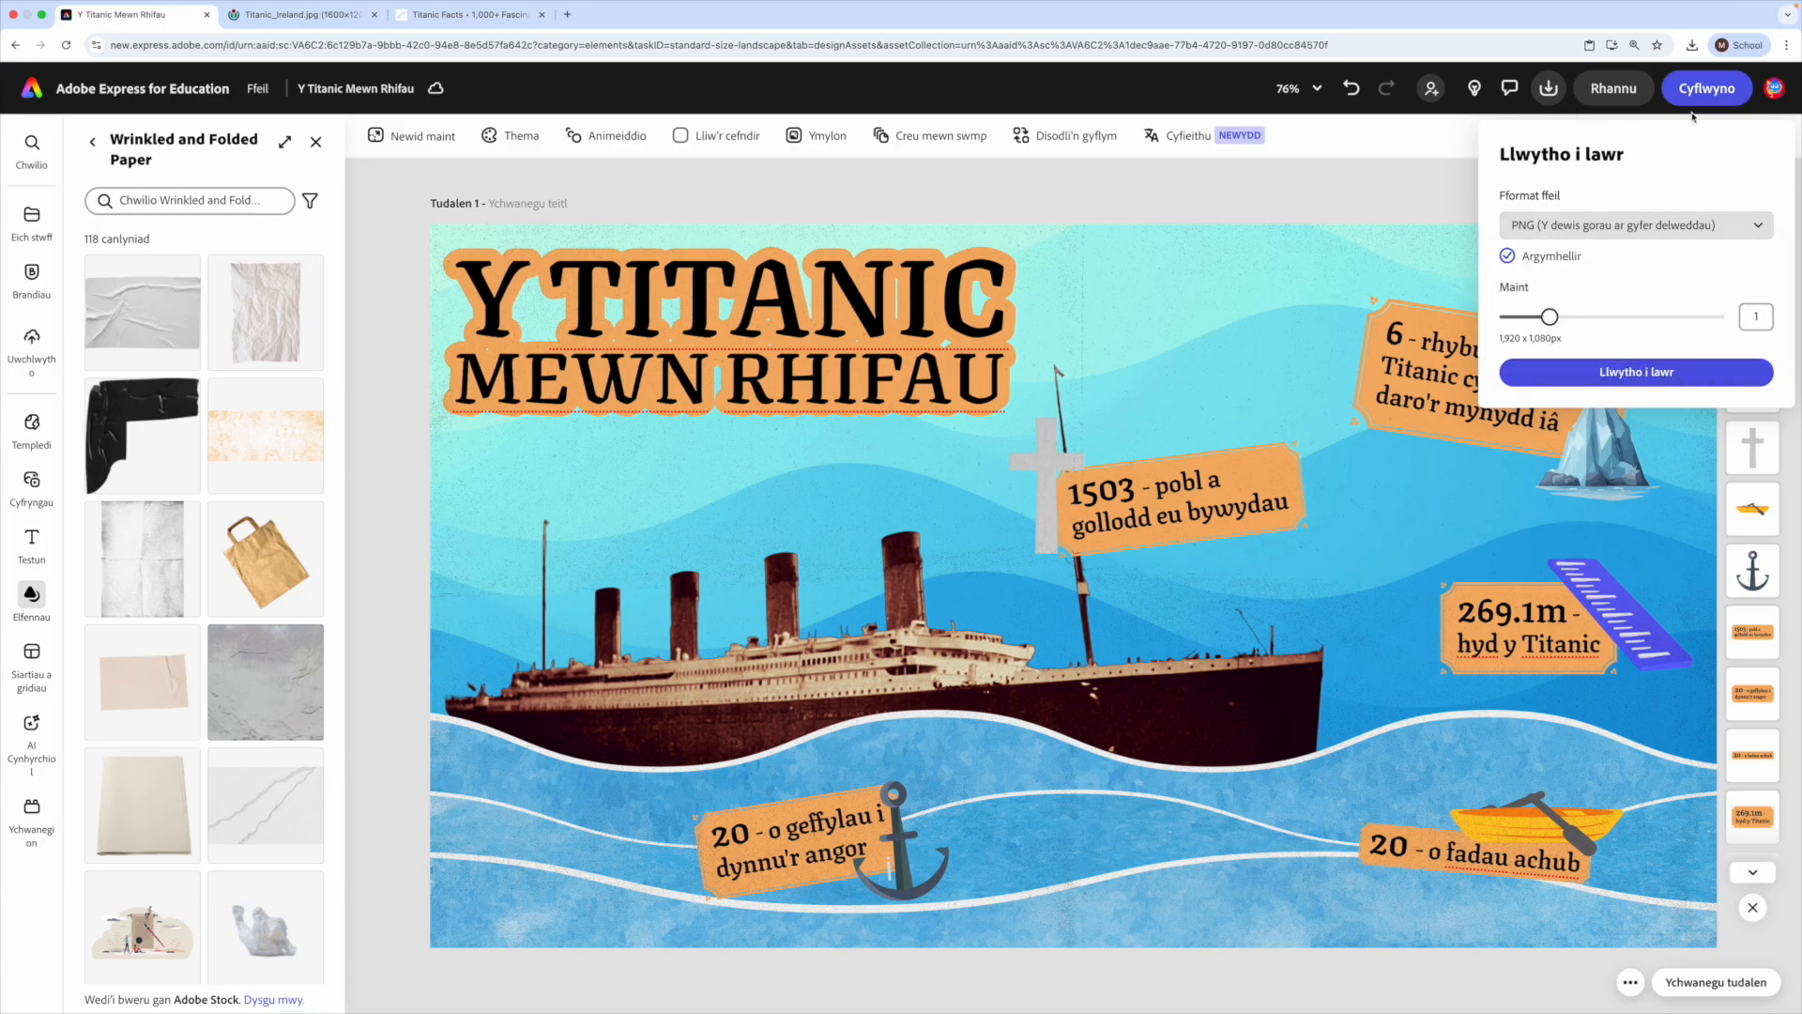
# - Create a view-only sharing link for the infographic with remixing by others left off
pyautogui.moveTo(1629, 93)
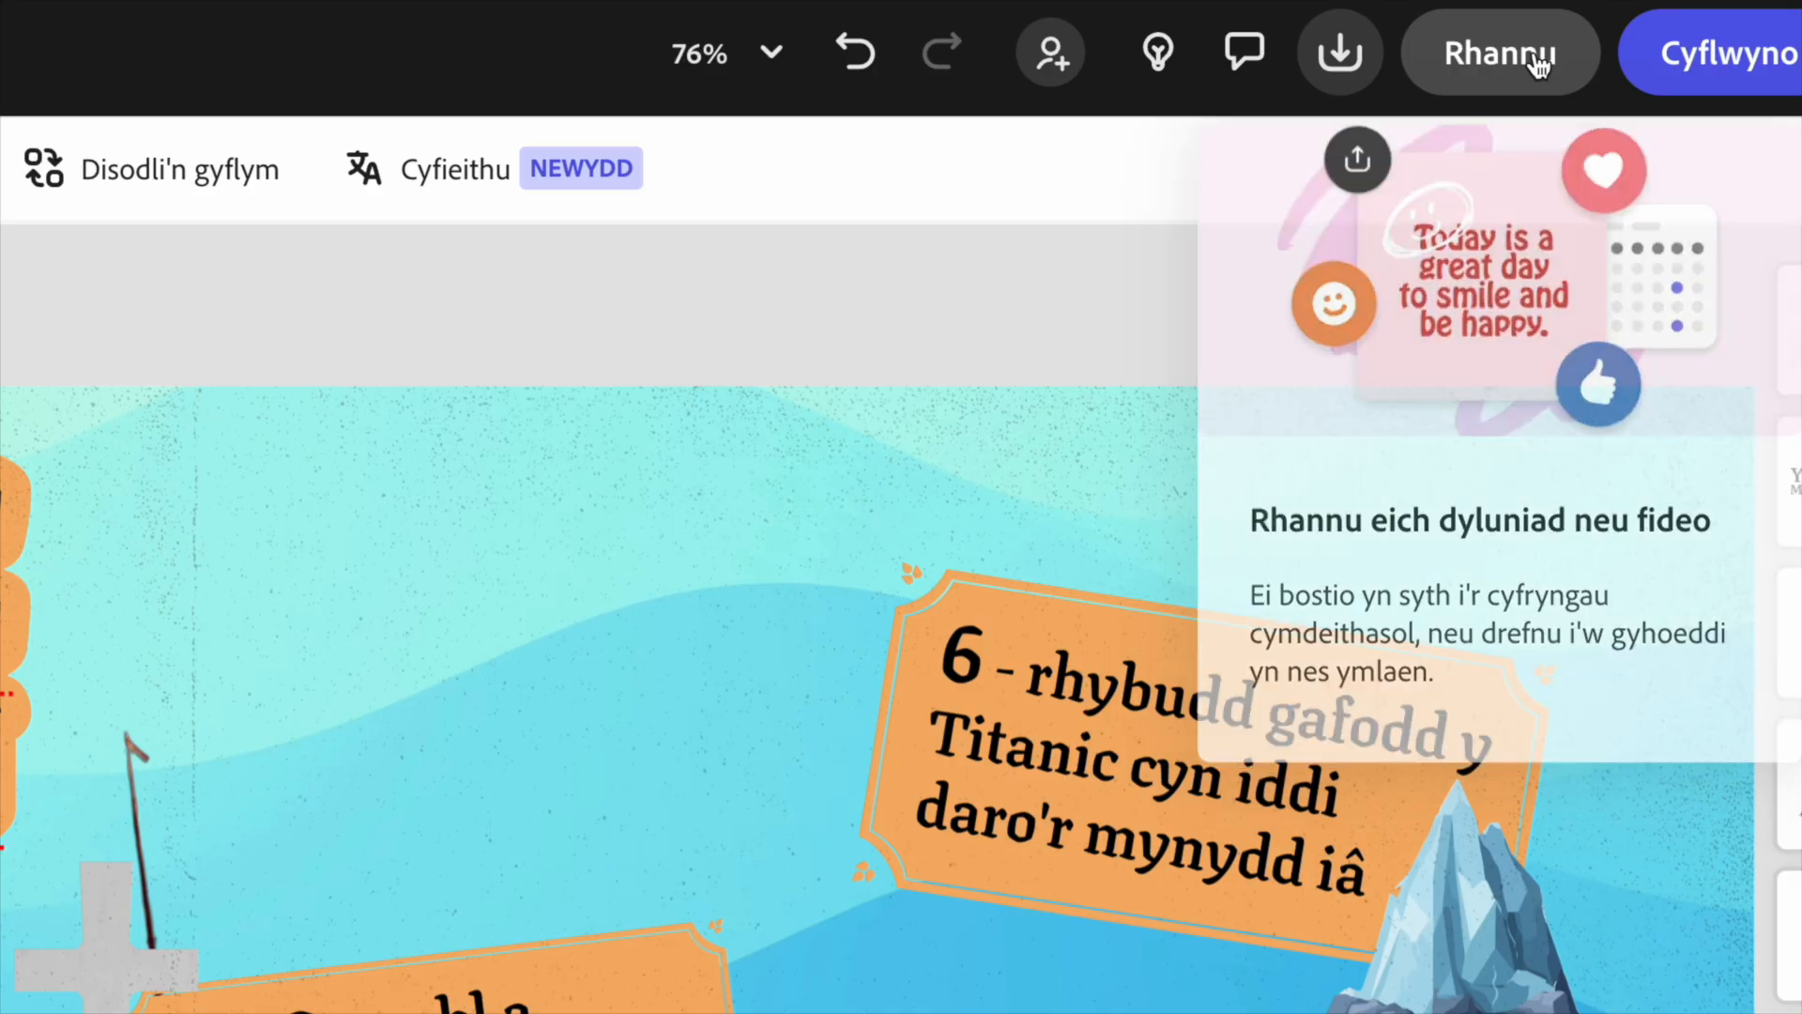
pyautogui.click(1537, 56)
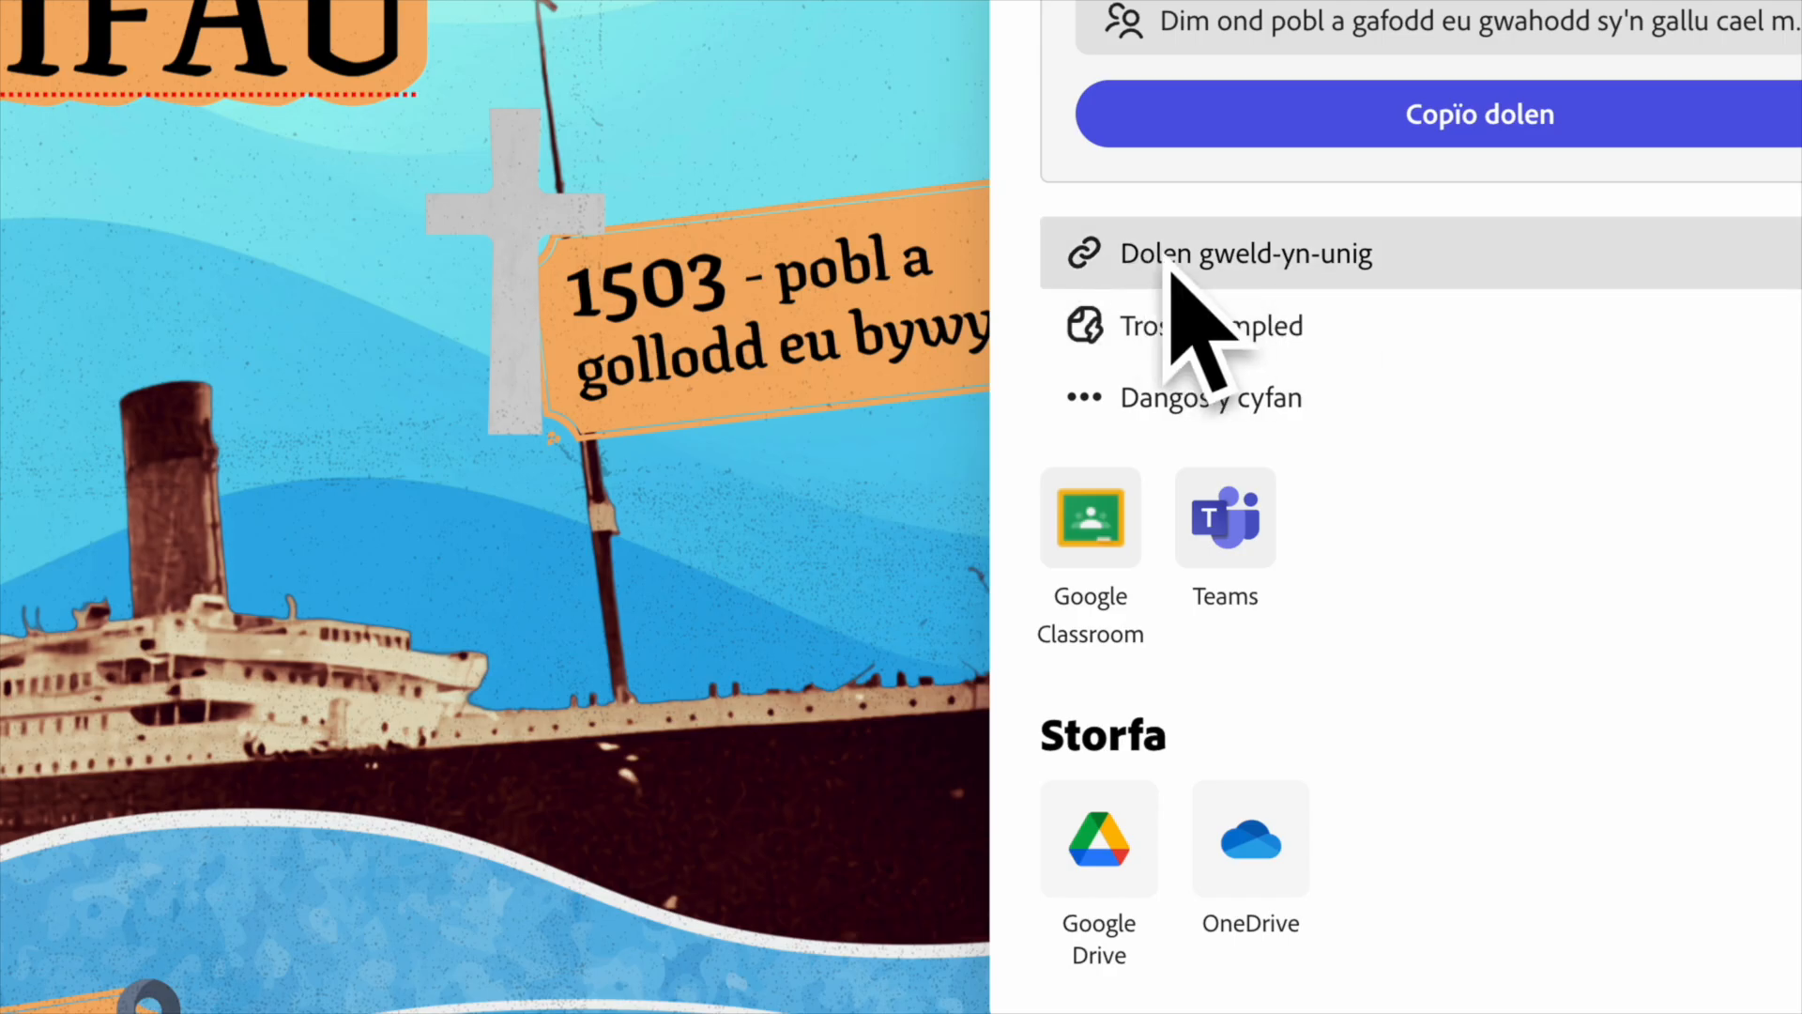
pyautogui.click(1312, 255)
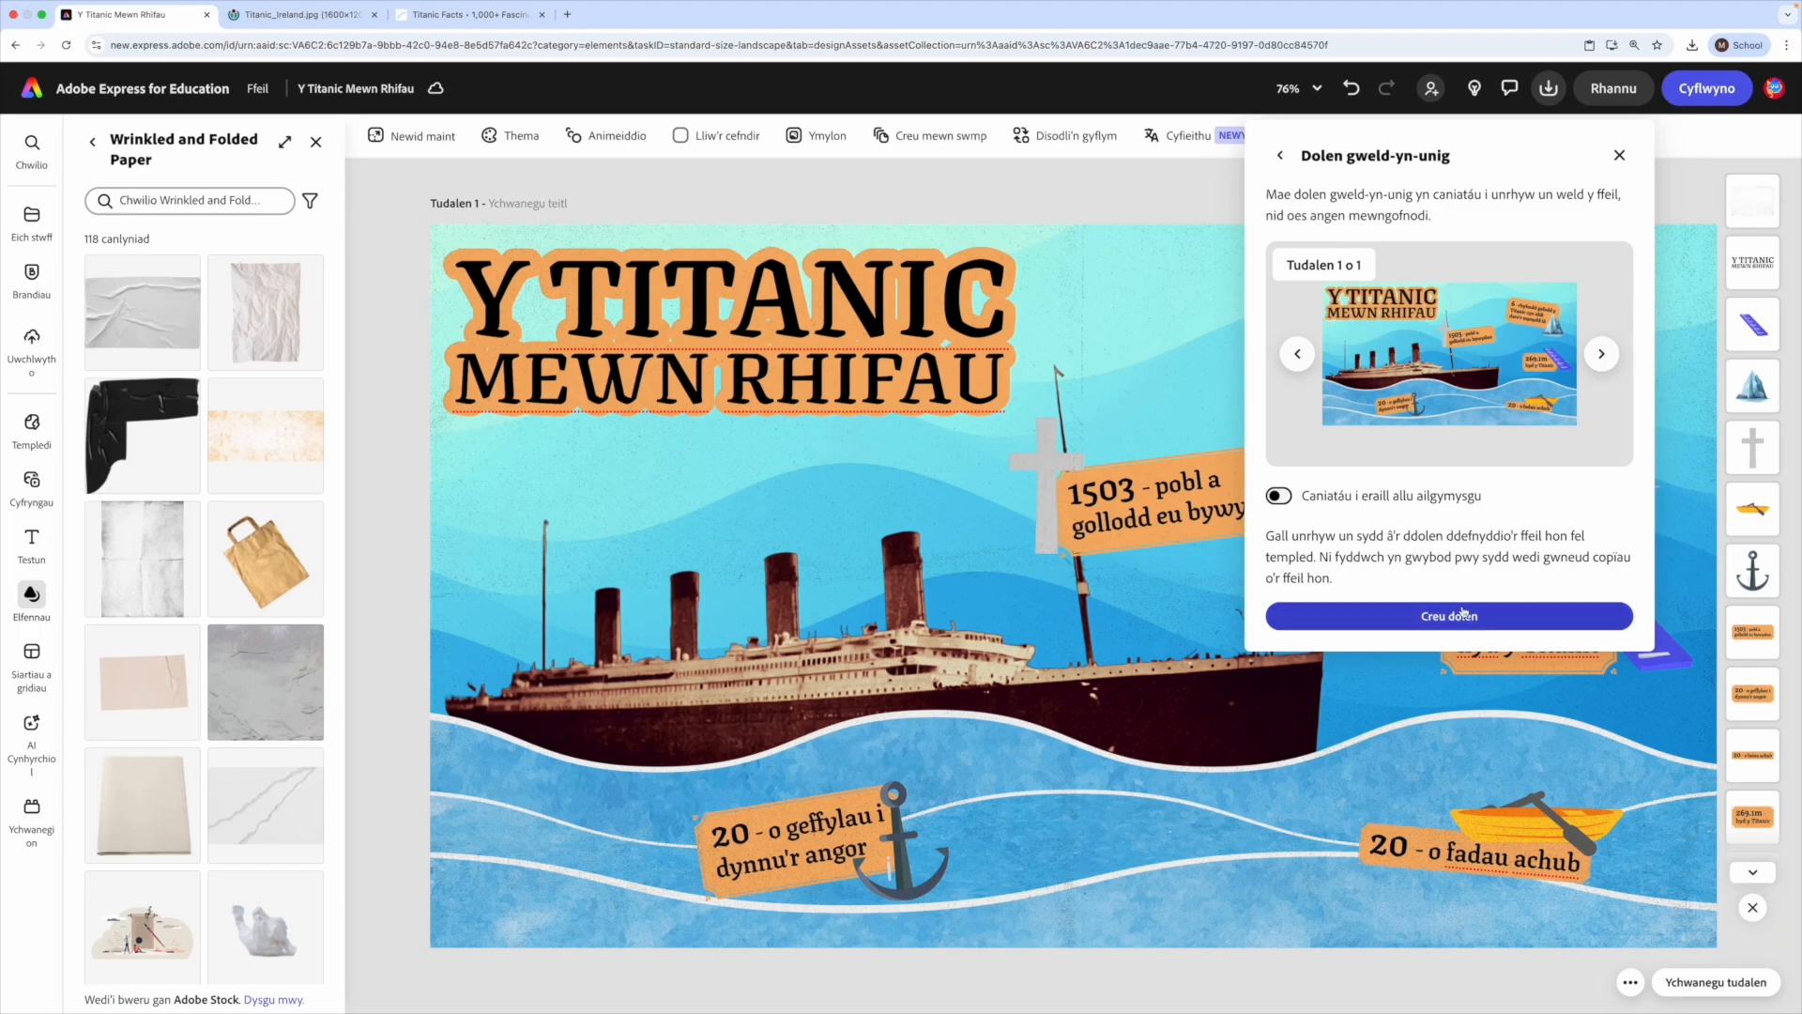
pyautogui.click(1466, 619)
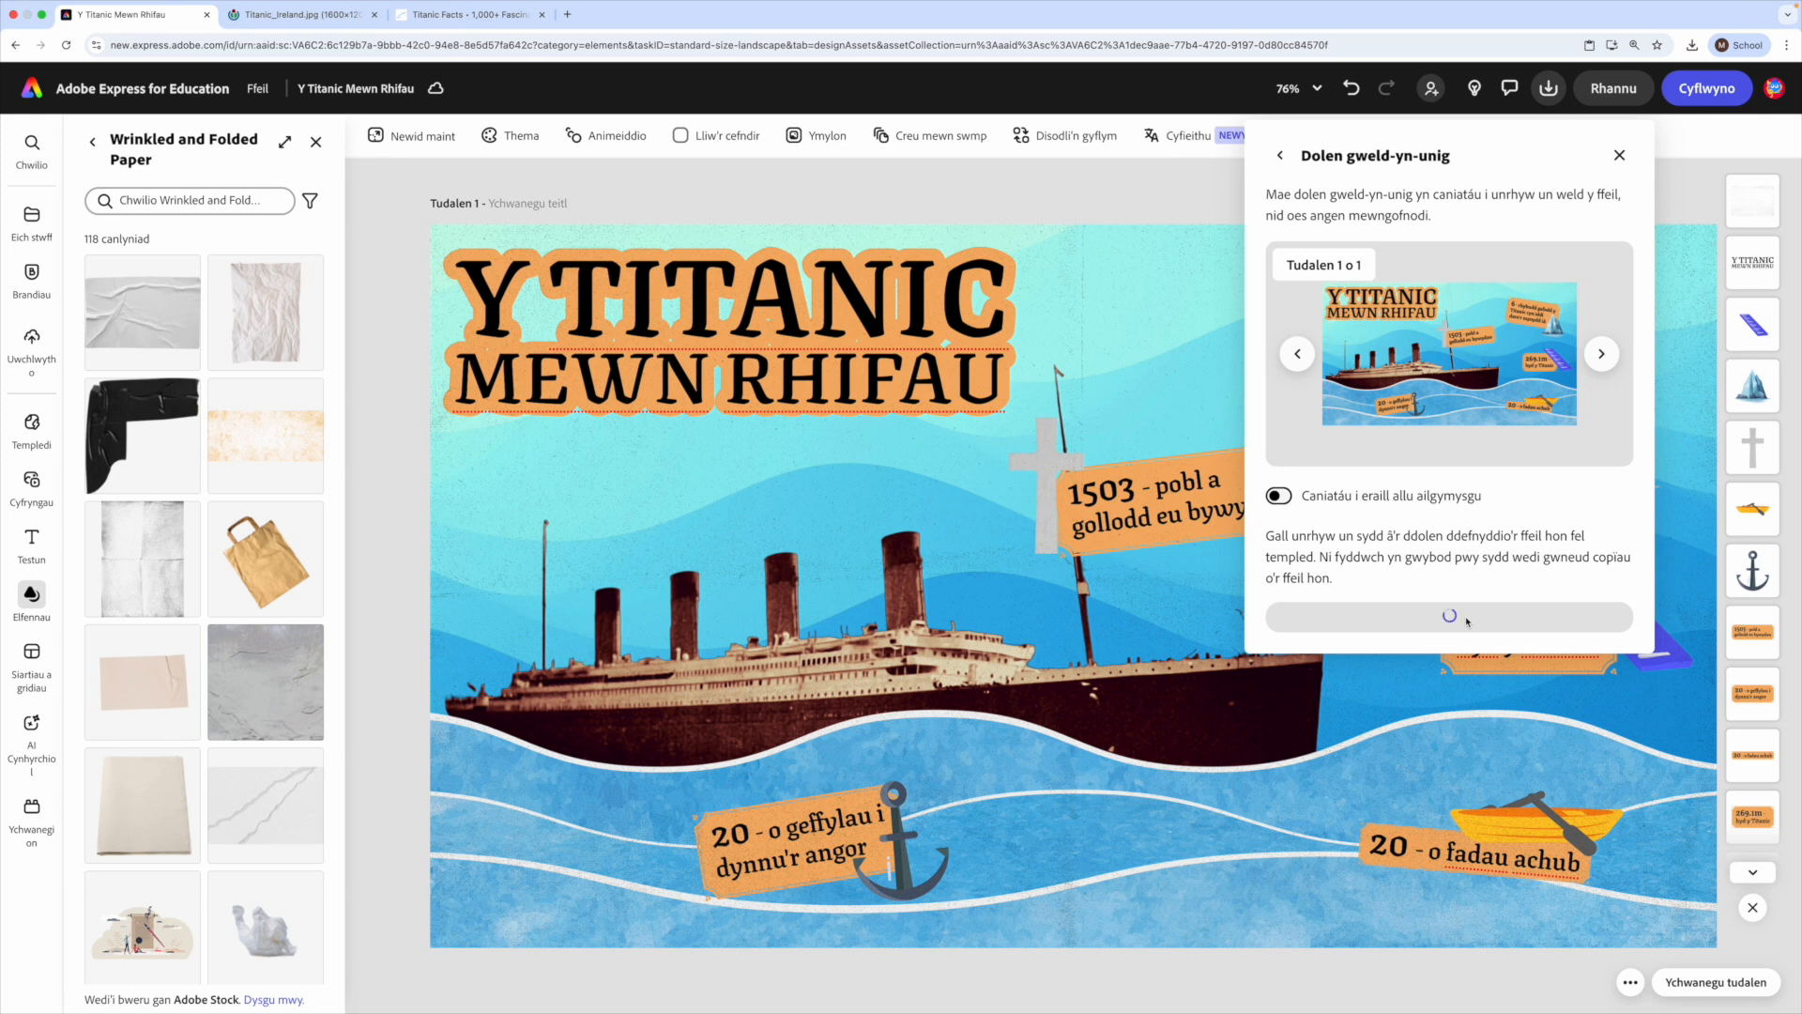